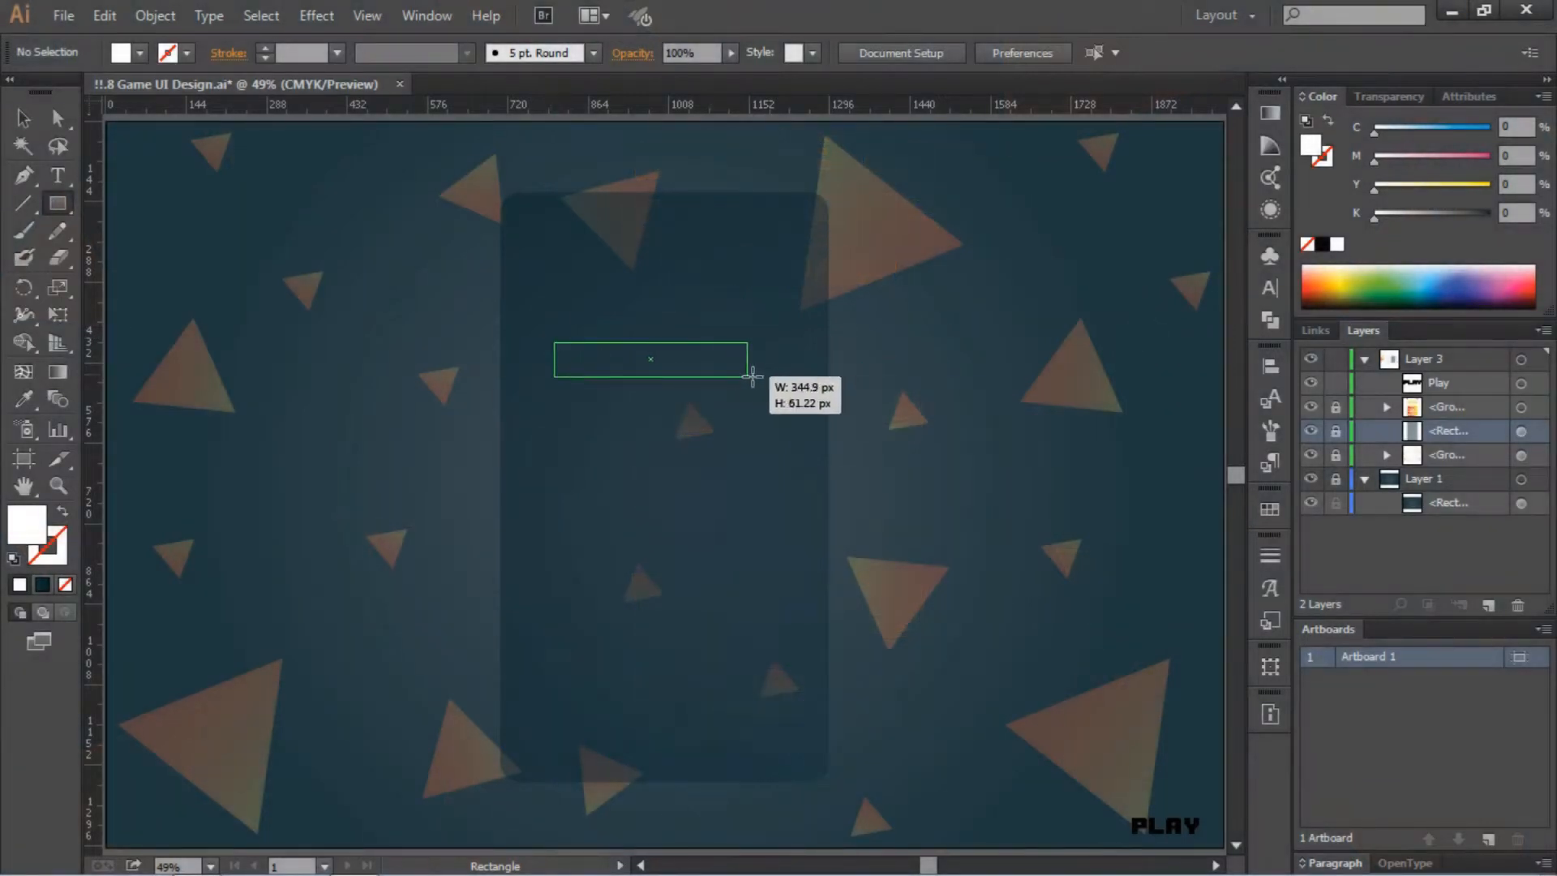
# Step: Add anchor points to the white rectangle's edges and shift them and its corners to form an irregular plank
pyautogui.hotkey('ctrl', '1')
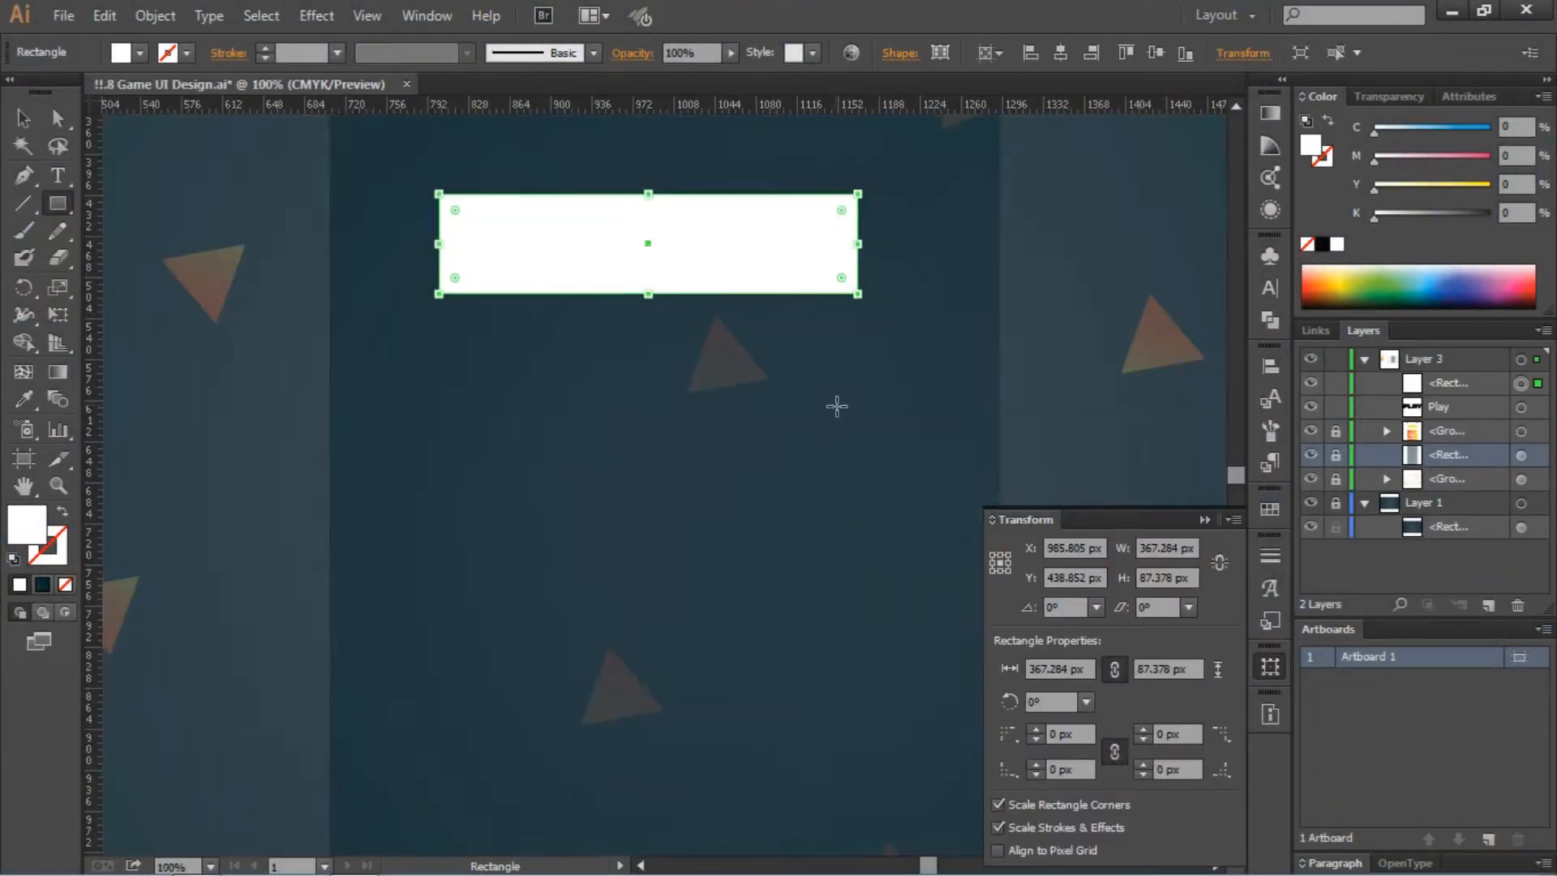
pyautogui.press('p')
pyautogui.click(728, 293)
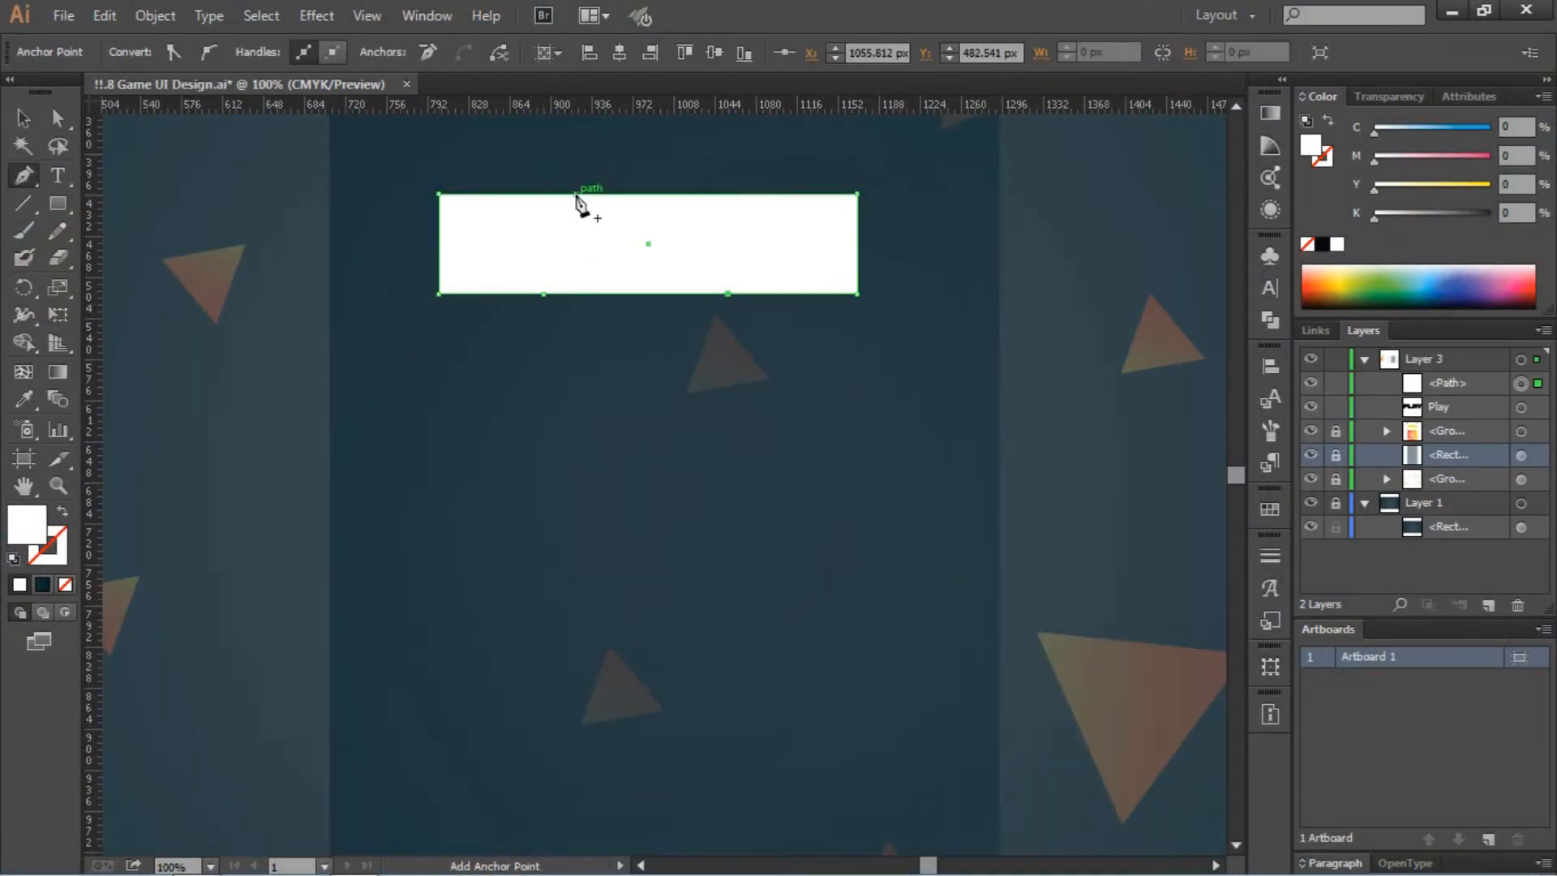
pyautogui.moveTo(544, 296); pyautogui.dragTo(581, 283)
pyautogui.moveTo(729, 296); pyautogui.dragTo(728, 302)
pyautogui.moveTo(439, 197); pyautogui.dragTo(428, 188)
pyautogui.moveTo(580, 198); pyautogui.dragTo(689, 199)
pyautogui.click(834, 347)
# Step: Move the plank lower in the dark panel and duplicate it to make a second plank below
pyautogui.scroll(2, 593, 310)
pyautogui.press('v')
pyautogui.click(590, 311)
pyautogui.moveTo(589, 310); pyautogui.dragTo(611, 548)
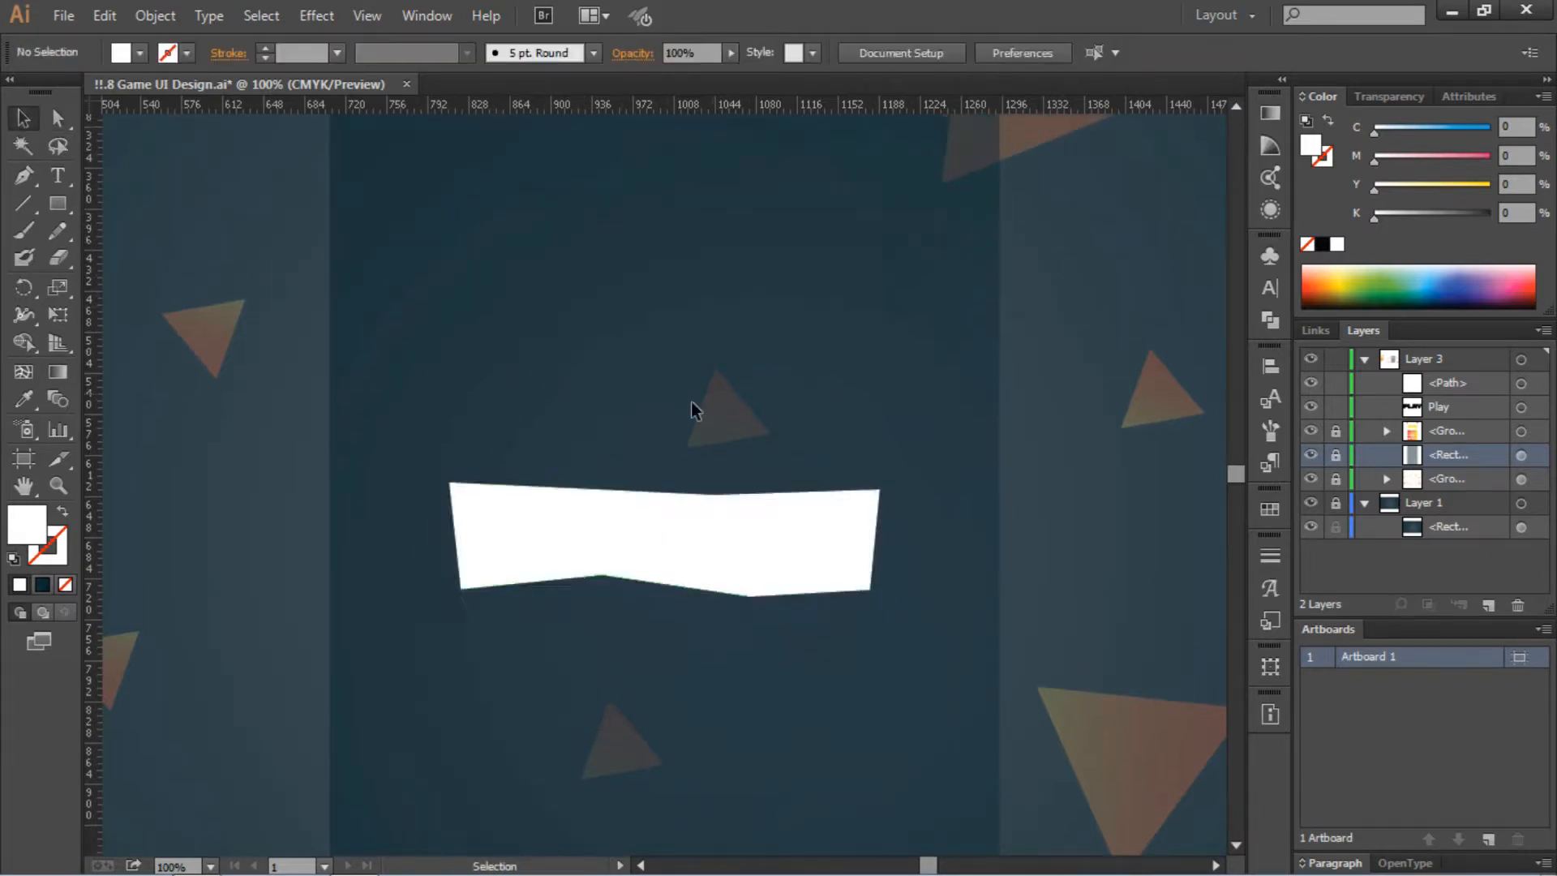
pyautogui.moveTo(757, 555); pyautogui.dragTo(610, 420)
pyautogui.hotkey('ctrl', '0')
pyautogui.hotkey('ctrl', '1')
# Step: Reshape the second plank's bottom edge by moving its two middle anchor points
pyautogui.press('a')
pyautogui.click(705, 519)
pyautogui.moveTo(603, 520); pyautogui.dragTo(608, 533)
pyautogui.moveTo(749, 540); pyautogui.dragTo(759, 526)
pyautogui.hotkey('ctrl', 'shift', 'a')
# Step: Add an anchor point on the second plank's top edge and pull the edge's middle-left point down into a notch
pyautogui.press('+')
pyautogui.keyDown('ctrl'); pyautogui.click(766, 439); pyautogui.keyUp('ctrl')
pyautogui.click(764, 433)
pyautogui.press('a')
pyautogui.moveTo(610, 419); pyautogui.dragTo(604, 441)
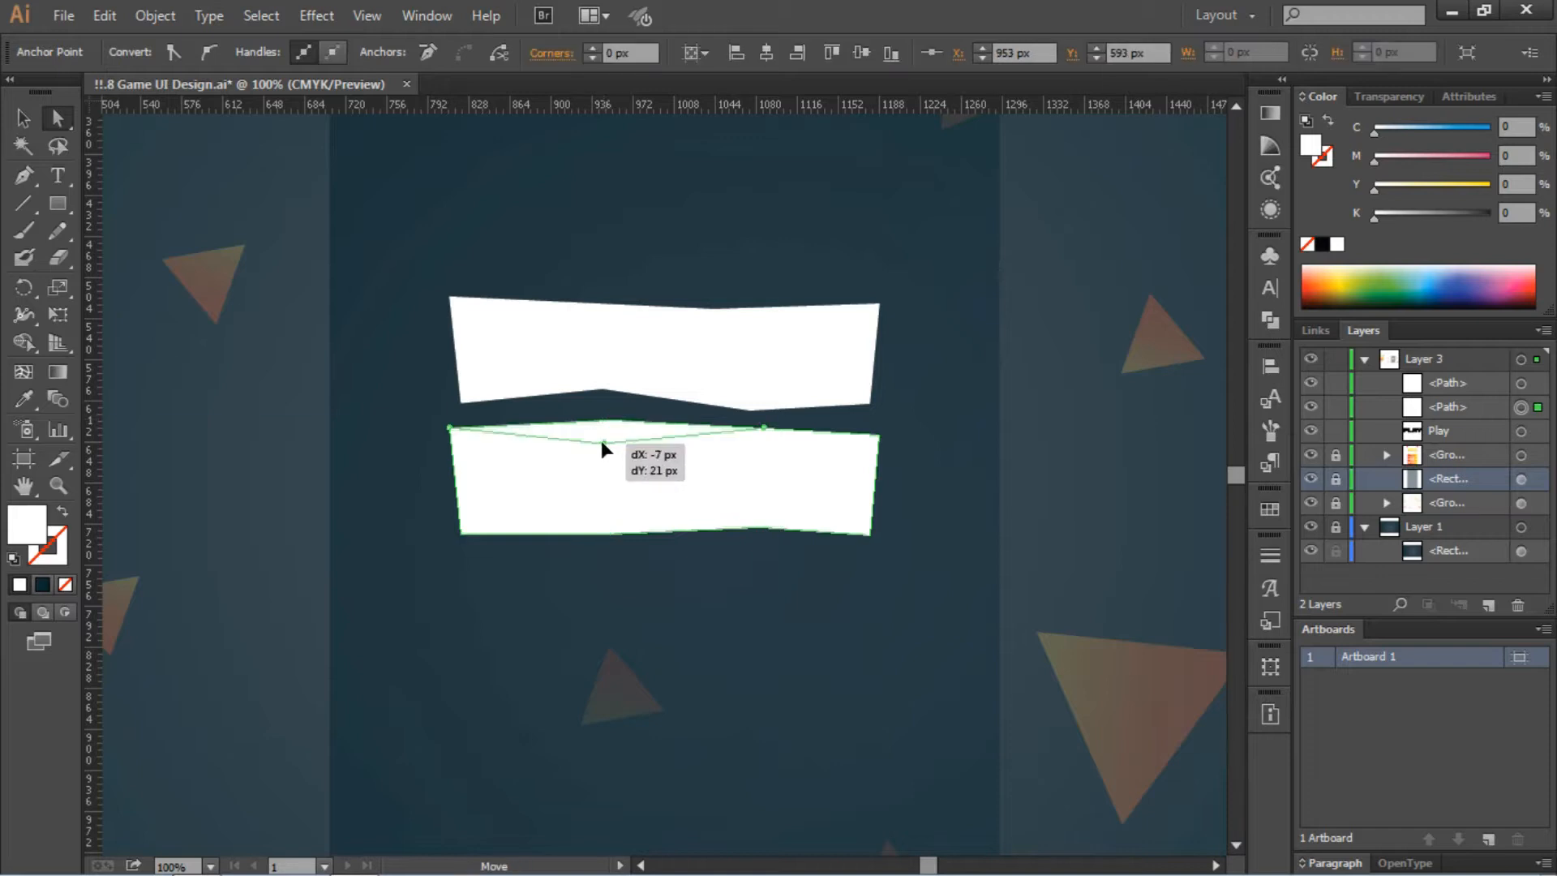
pyautogui.hotkey('ctrl', 'shift', 'a')
# Step: Duplicate the second plank below it and reshape the copy's top and bottom edges by moving their left middle points
pyautogui.press('v')
pyautogui.moveTo(724, 535); pyautogui.dragTo(724, 675)
pyautogui.press('a')
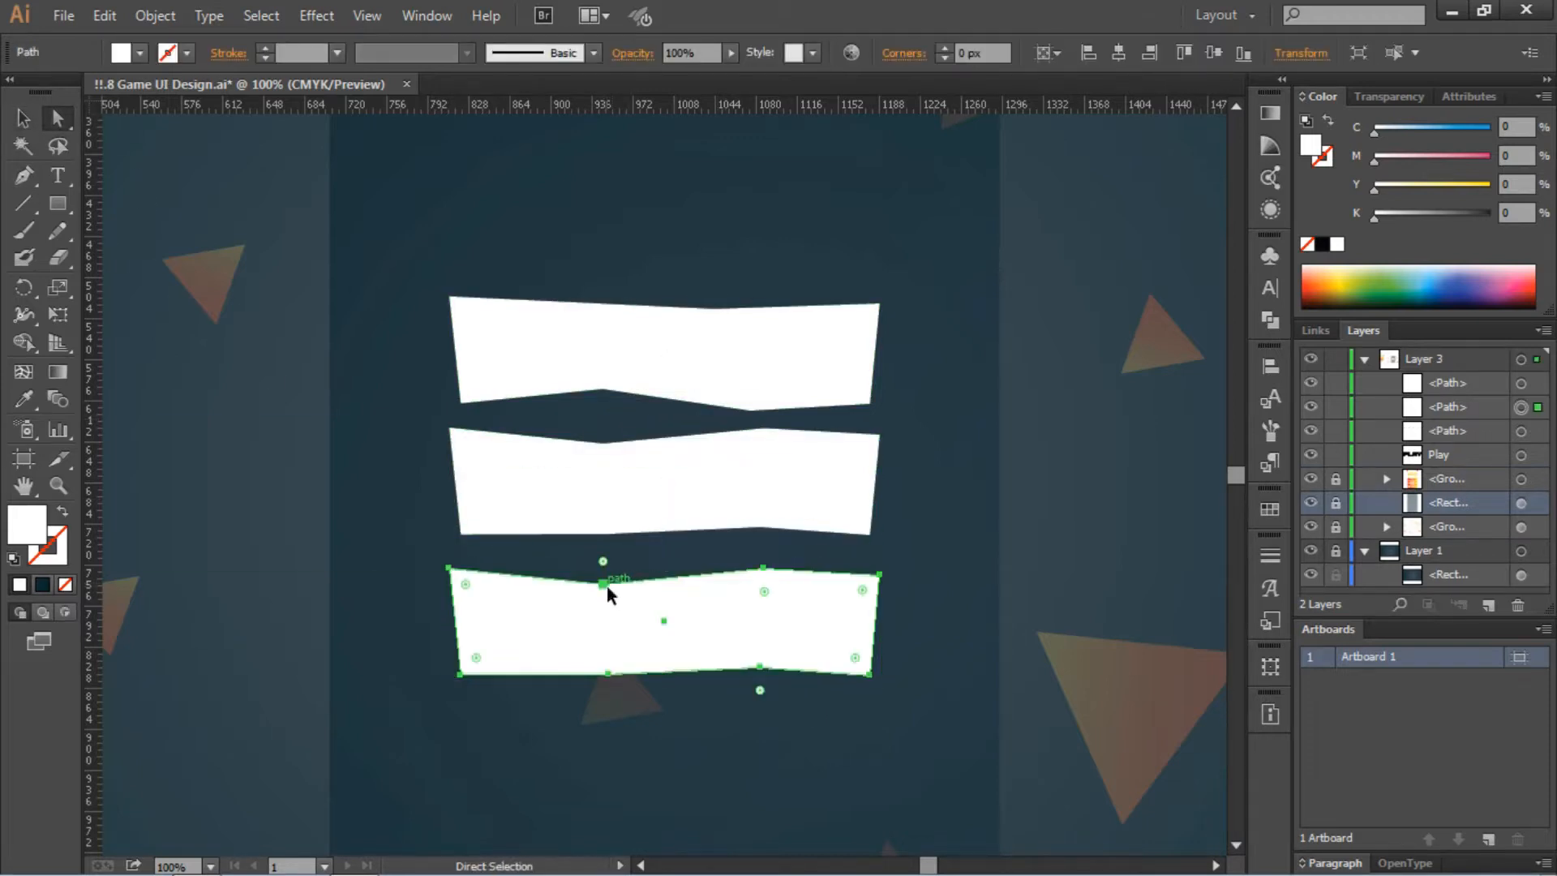
pyautogui.moveTo(607, 586); pyautogui.dragTo(552, 561)
pyautogui.click(608, 673)
pyautogui.moveTo(608, 673); pyautogui.dragTo(571, 661)
pyautogui.hotkey('ctrl', 'shift', 'a')
# Step: Add a fourth plank shaped like the first one below the third plank
pyautogui.scroll(-2, 810, 633)
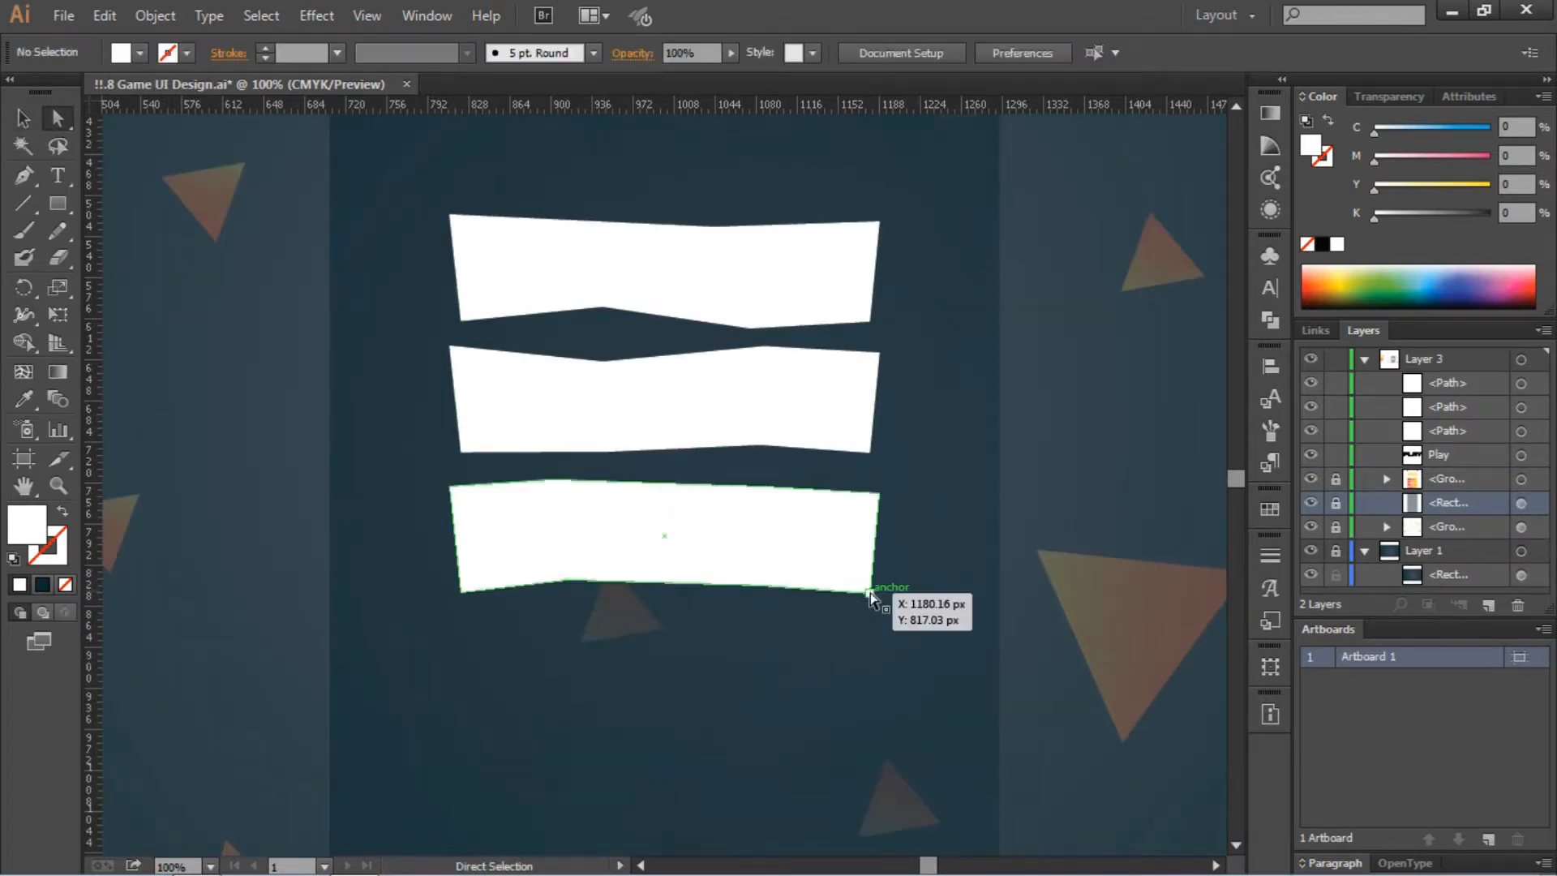
pyautogui.moveTo(680, 566); pyautogui.dragTo(679, 704)
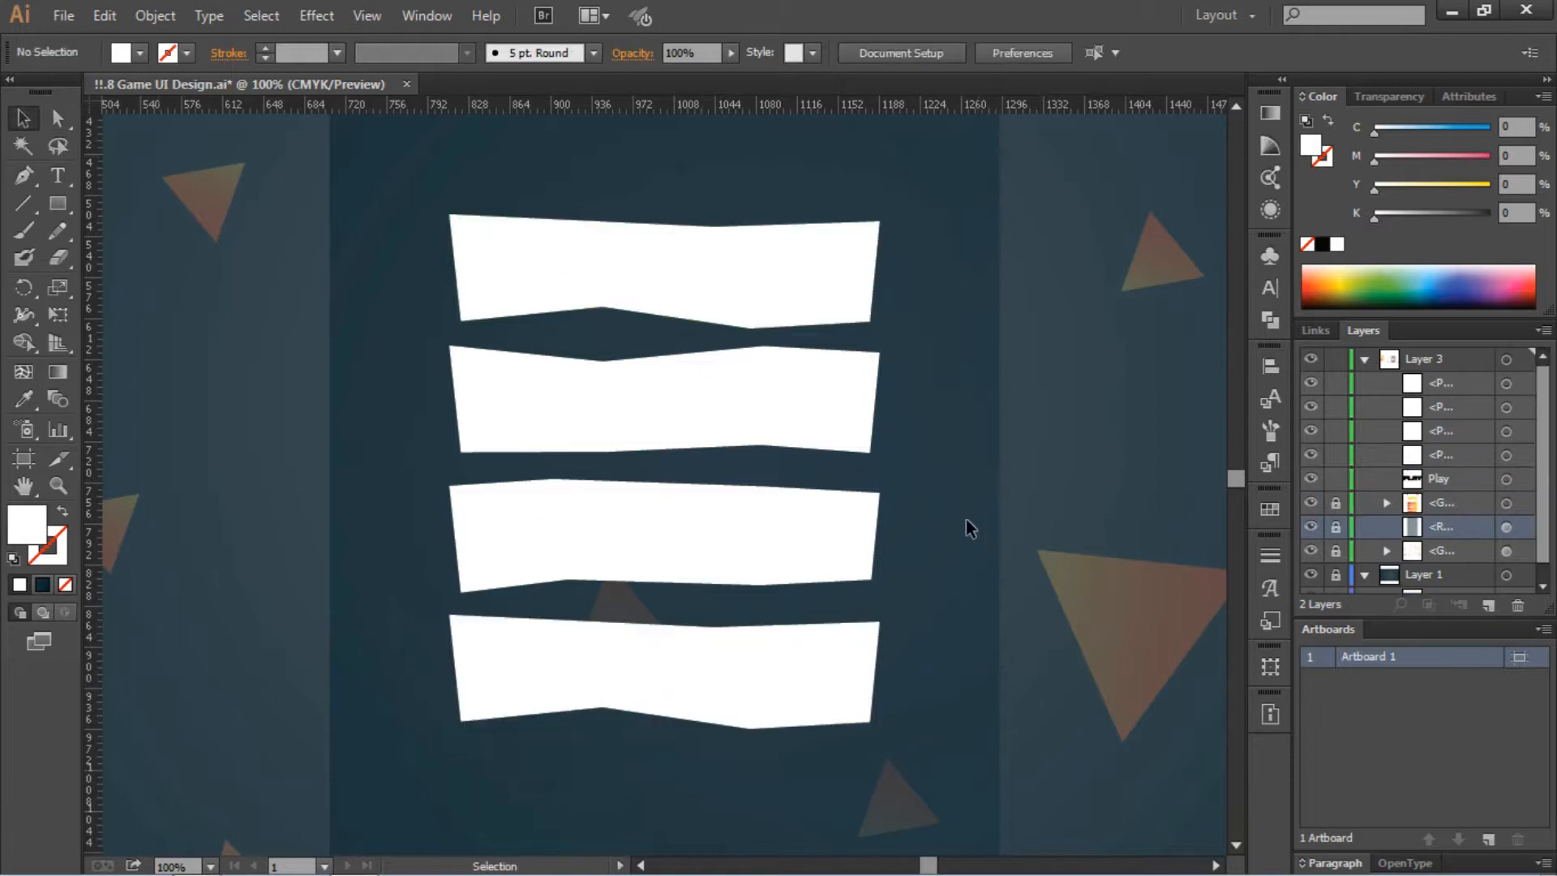
pyautogui.hotkey('ctrl', '0')
pyautogui.hotkey('ctrl', '1')
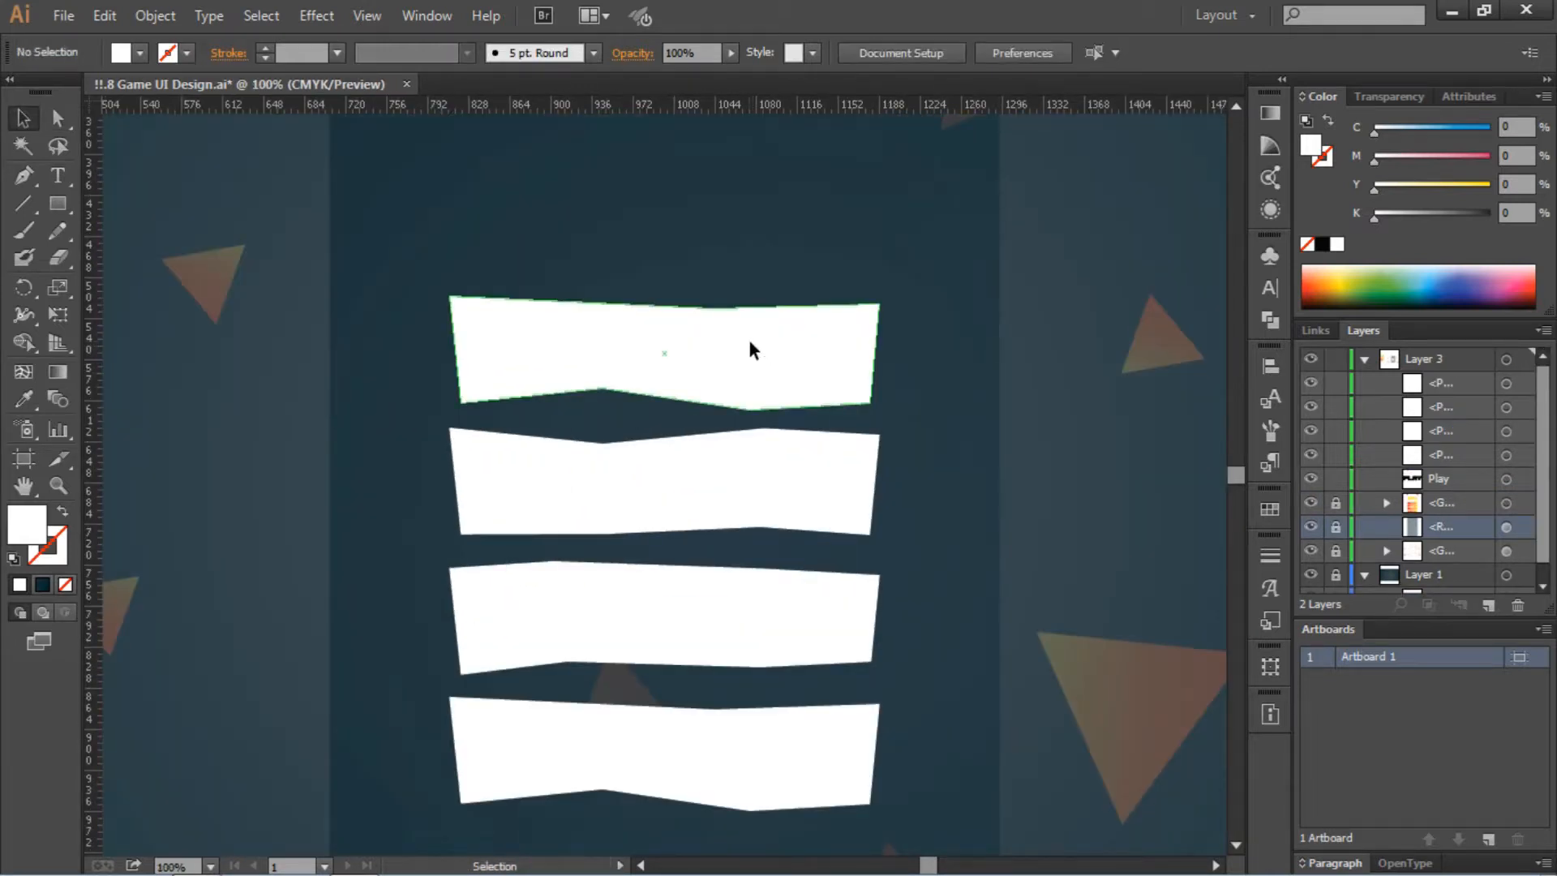
# Step: Fill the top plank with the light yellow-orange color #ffd07d
pyautogui.click(747, 337)
pyautogui.click(142, 53)
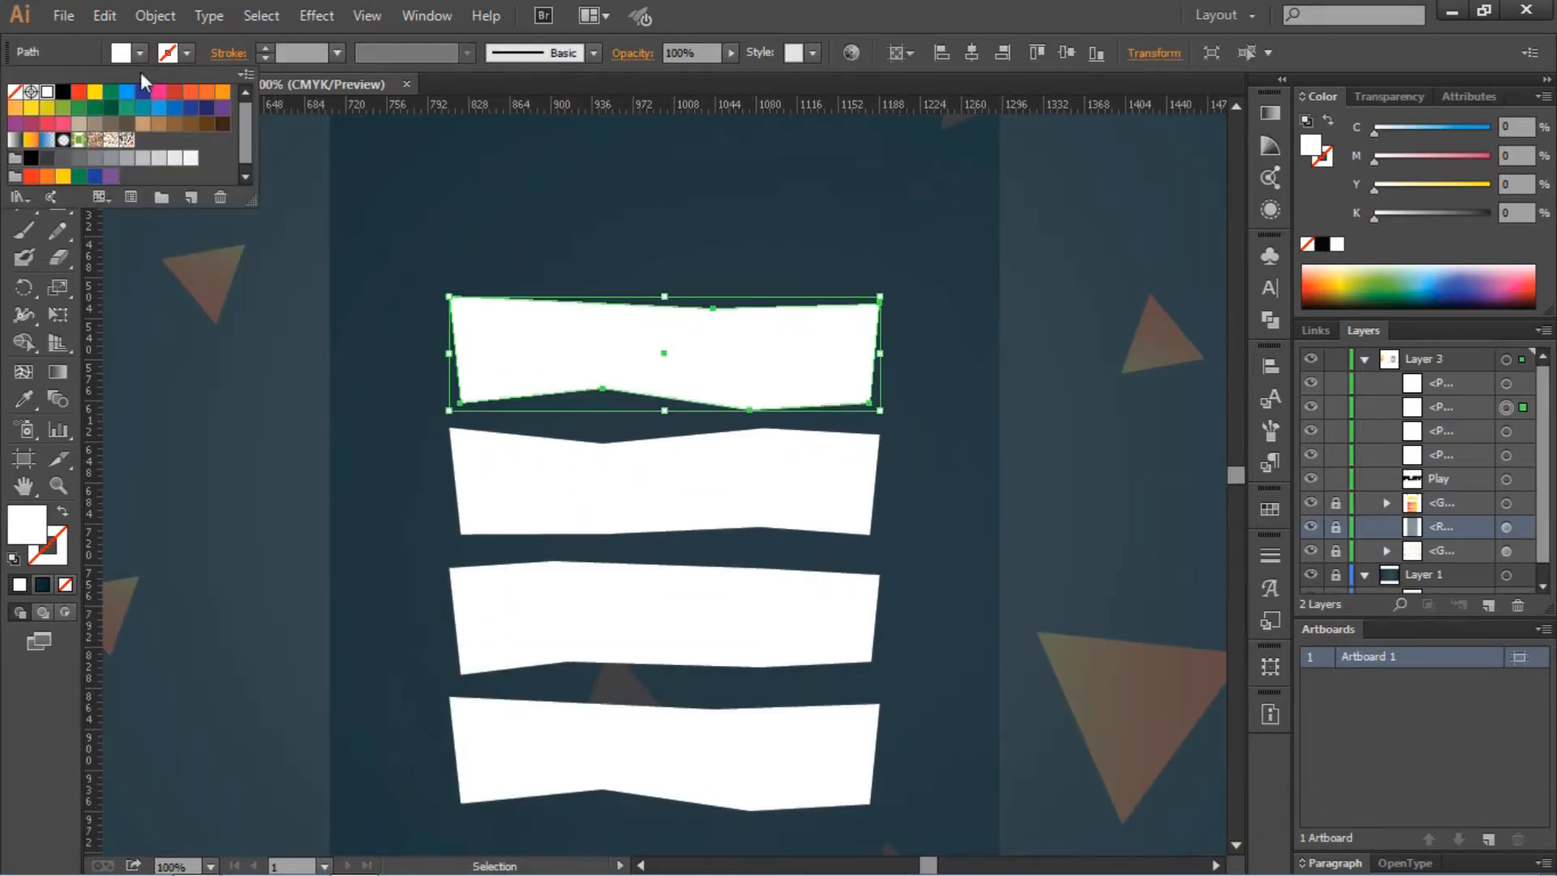
pyautogui.click(159, 124)
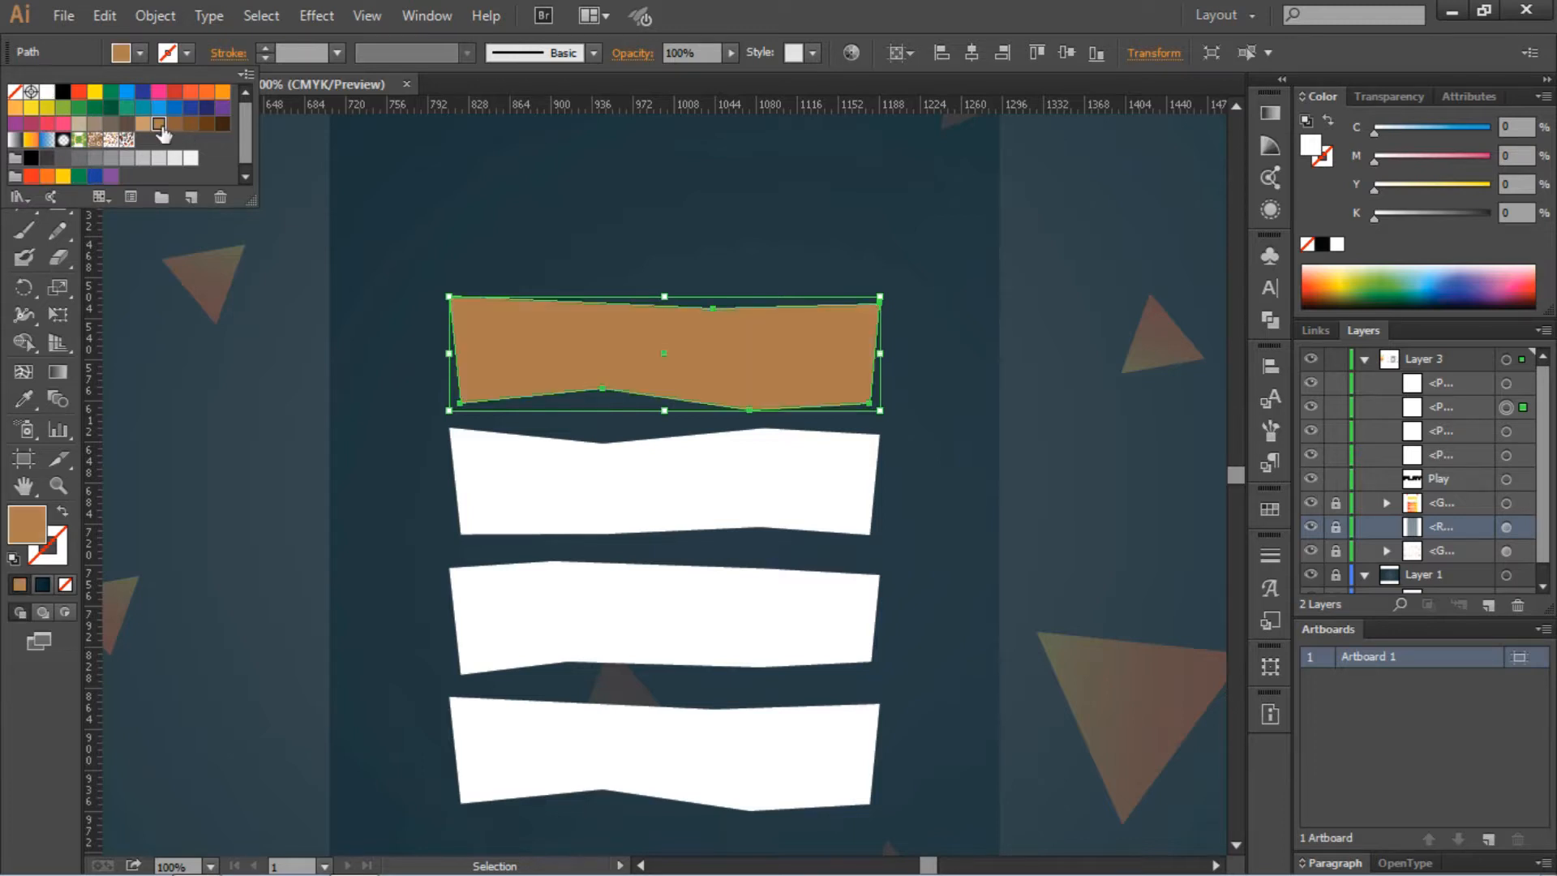
pyautogui.click(142, 124)
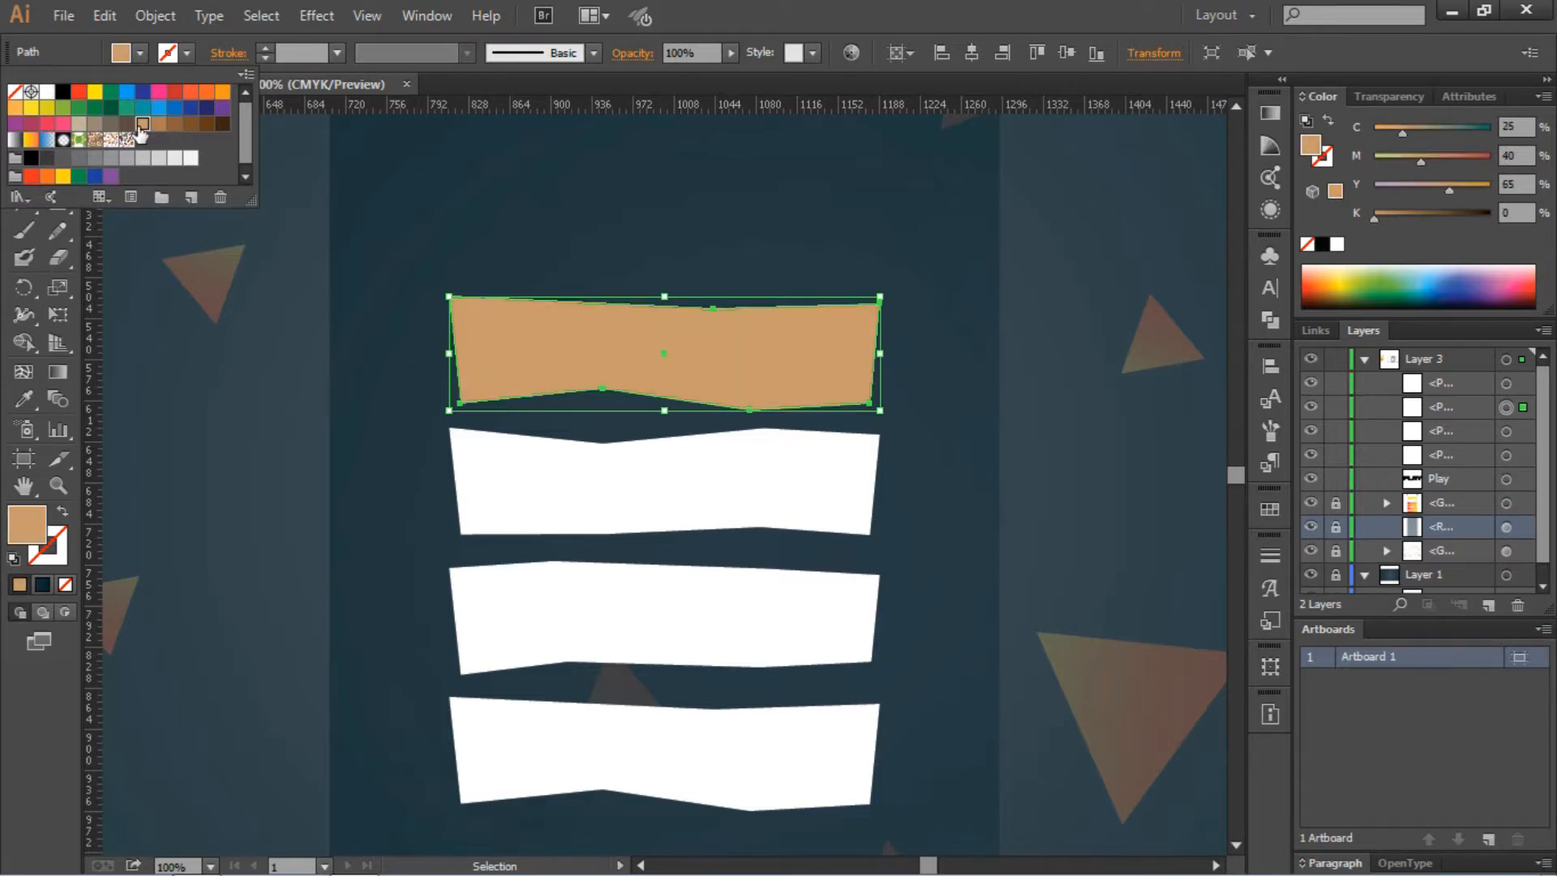
pyautogui.doubleClick(29, 533)
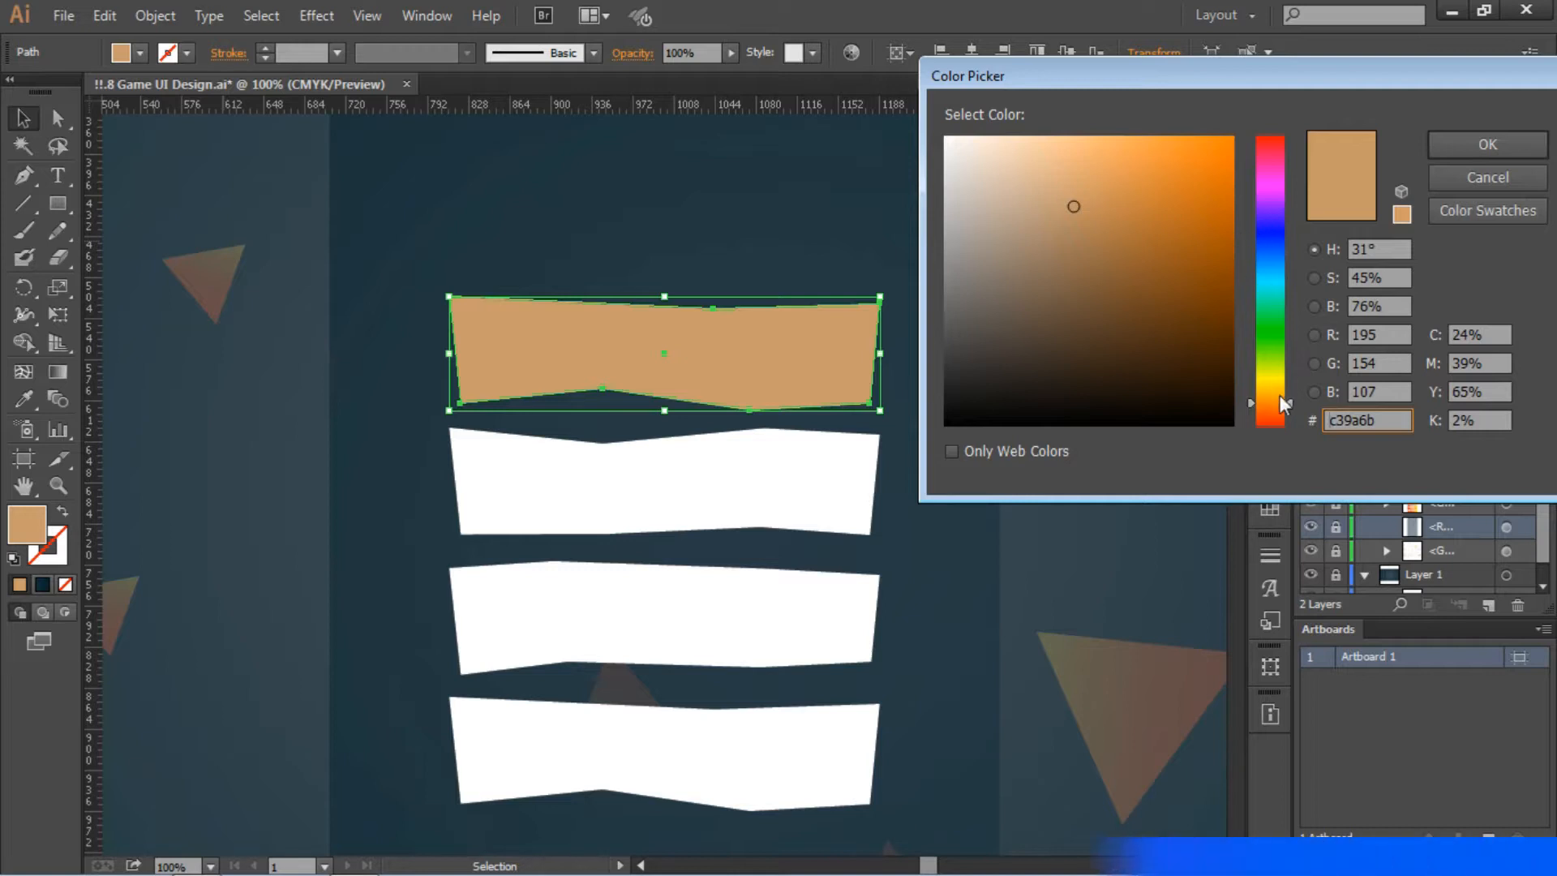
pyautogui.click(1079, 144)
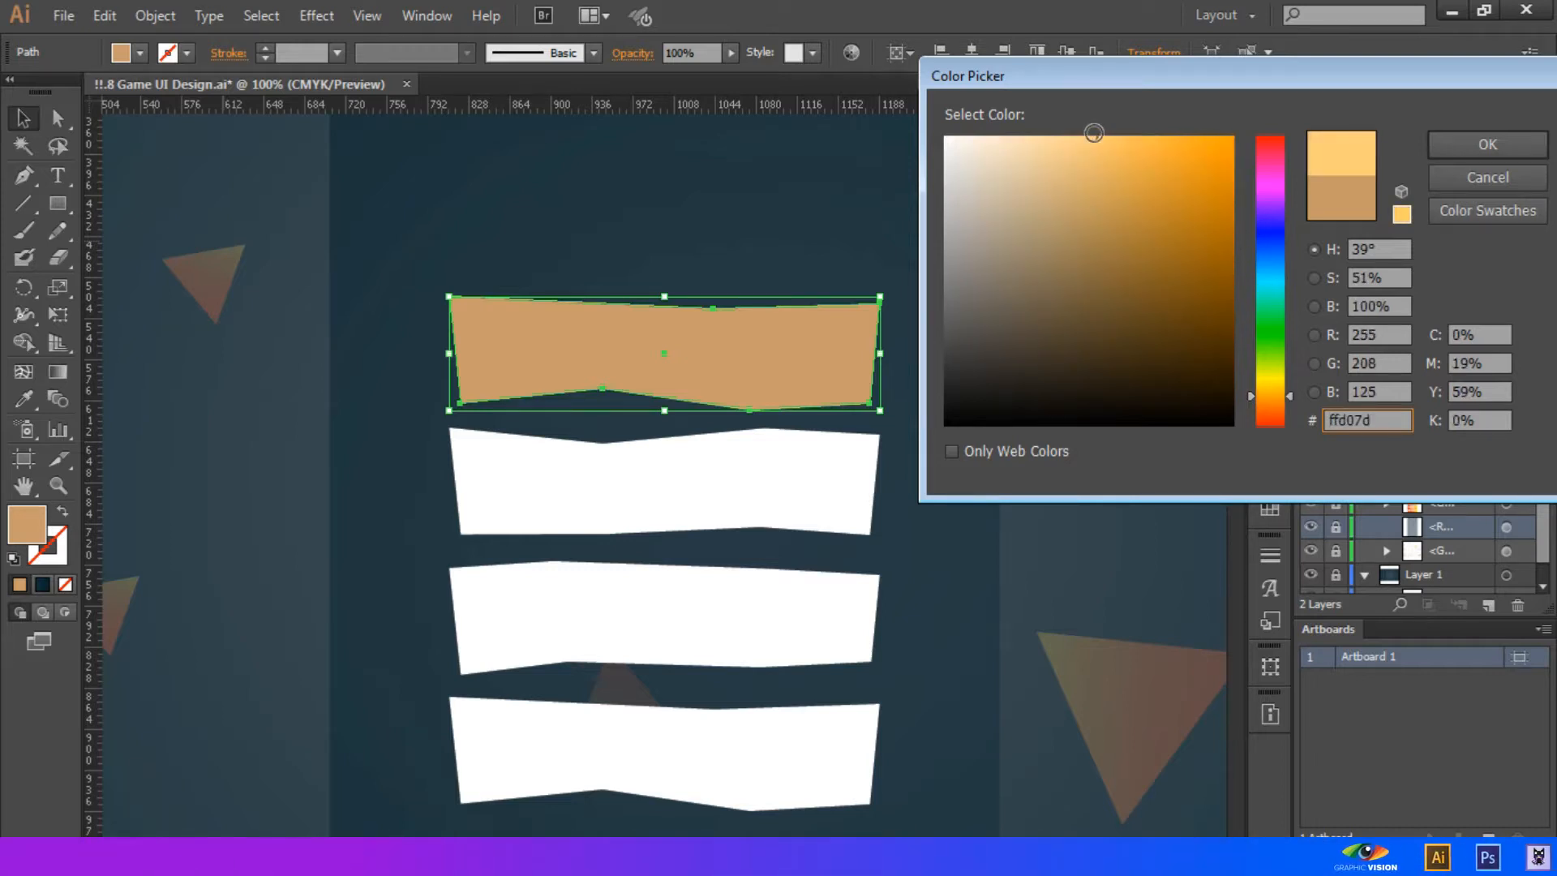
pyautogui.click(1487, 145)
pyautogui.click(932, 272)
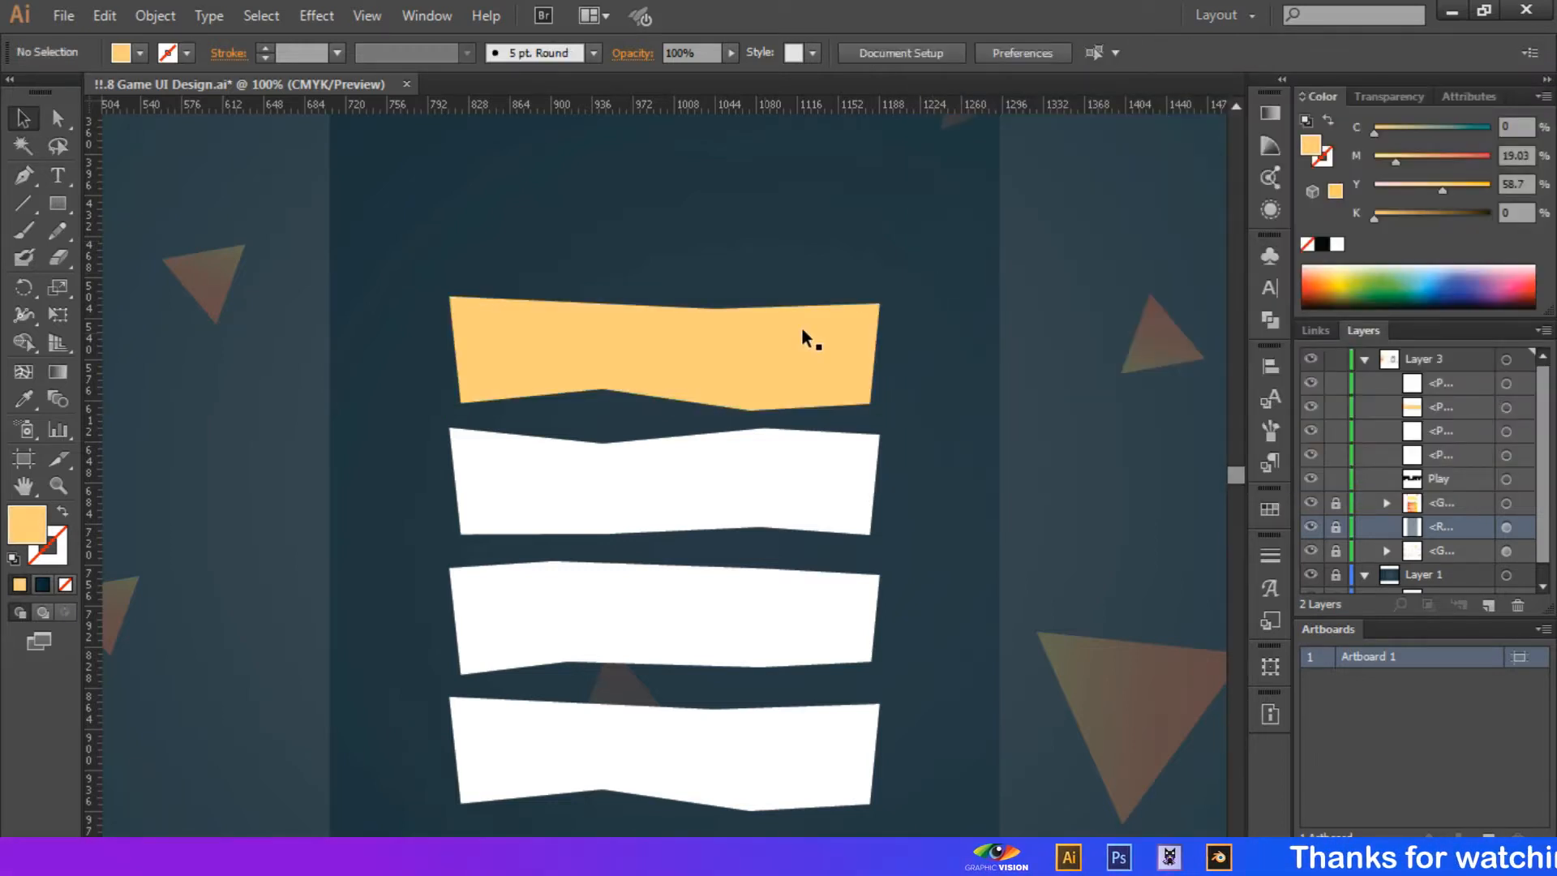
# Step: Draw a short three-point crack with the Pen tool from the top plank's left edge inward
pyautogui.click(761, 341)
pyautogui.hotkey('ctrl', 'shift', 'a')
pyautogui.press('p')
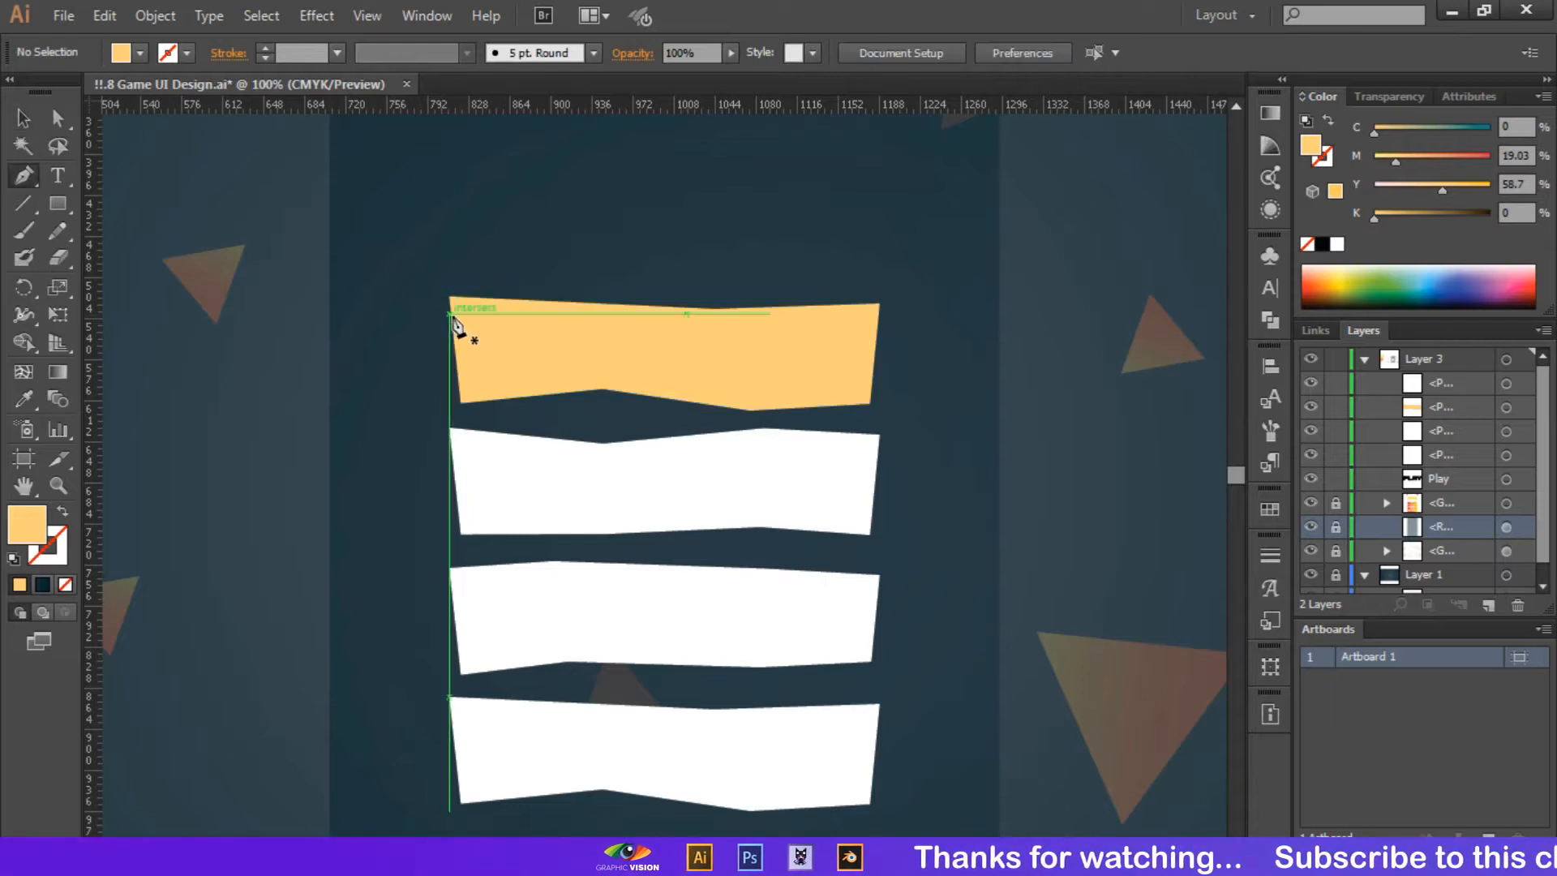
pyautogui.click(520, 341)
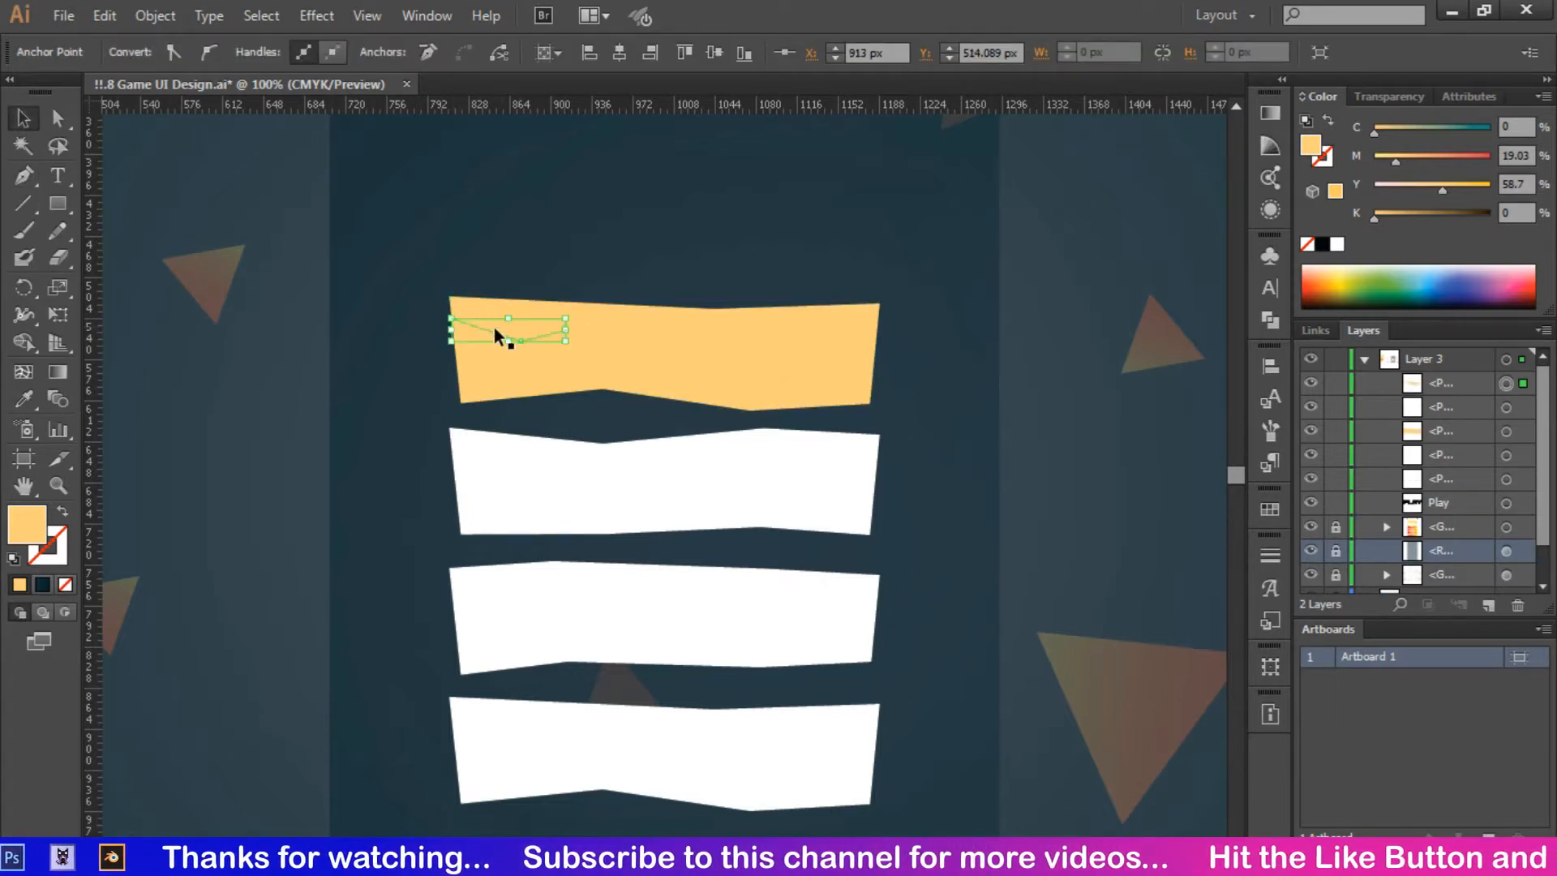
pyautogui.click(519, 341)
# Step: Fill the crack shape with the darker orange #eab560
pyautogui.doubleClick(24, 531)
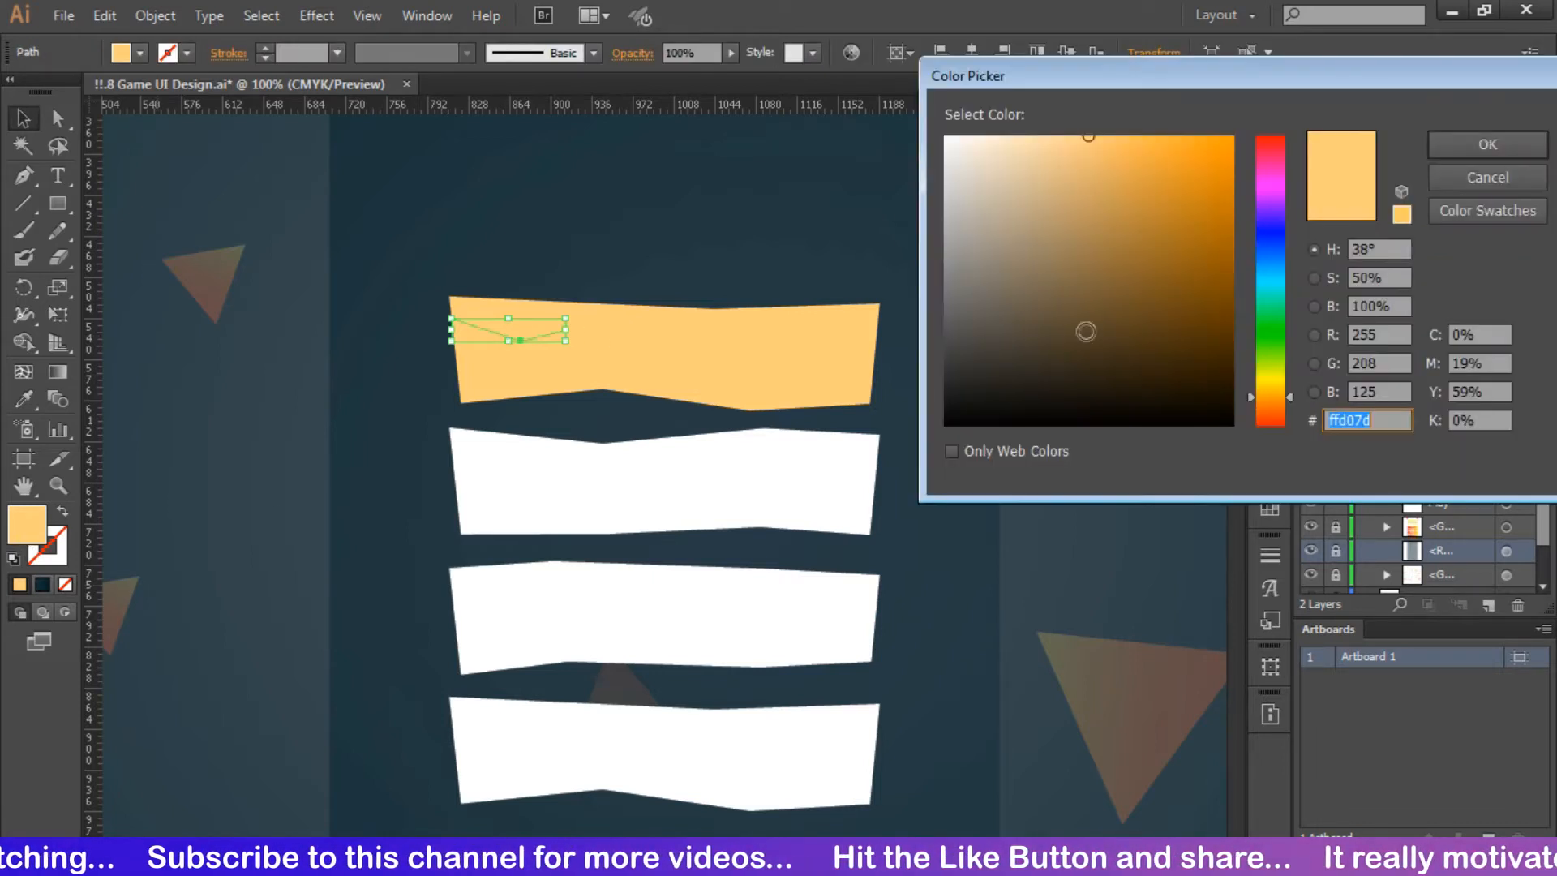
pyautogui.click(1166, 228)
pyautogui.click(1117, 158)
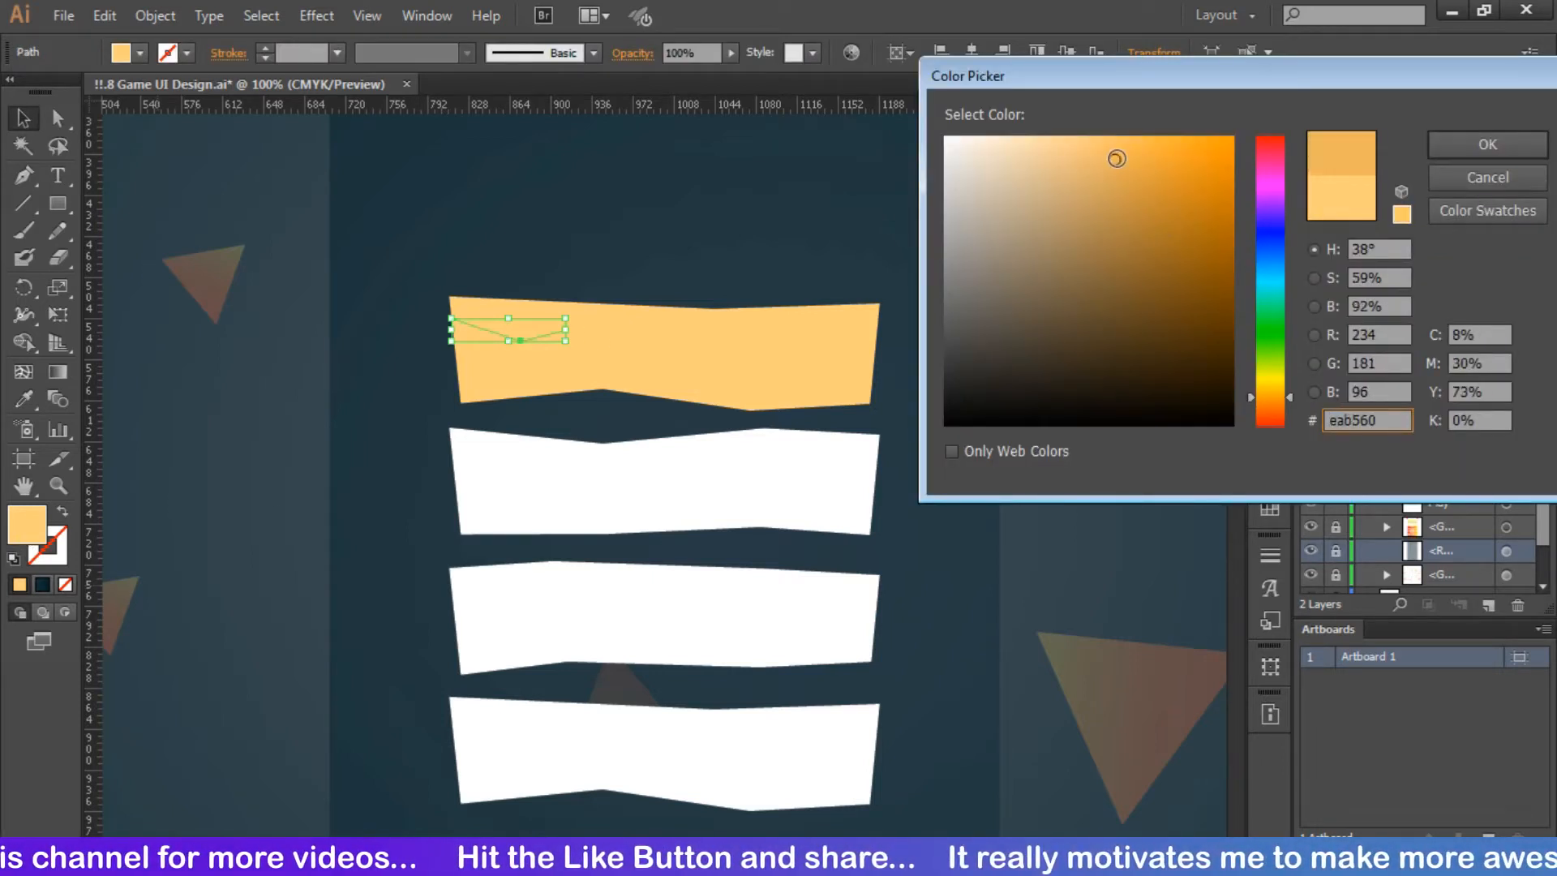
pyautogui.click(1486, 146)
pyautogui.click(786, 209)
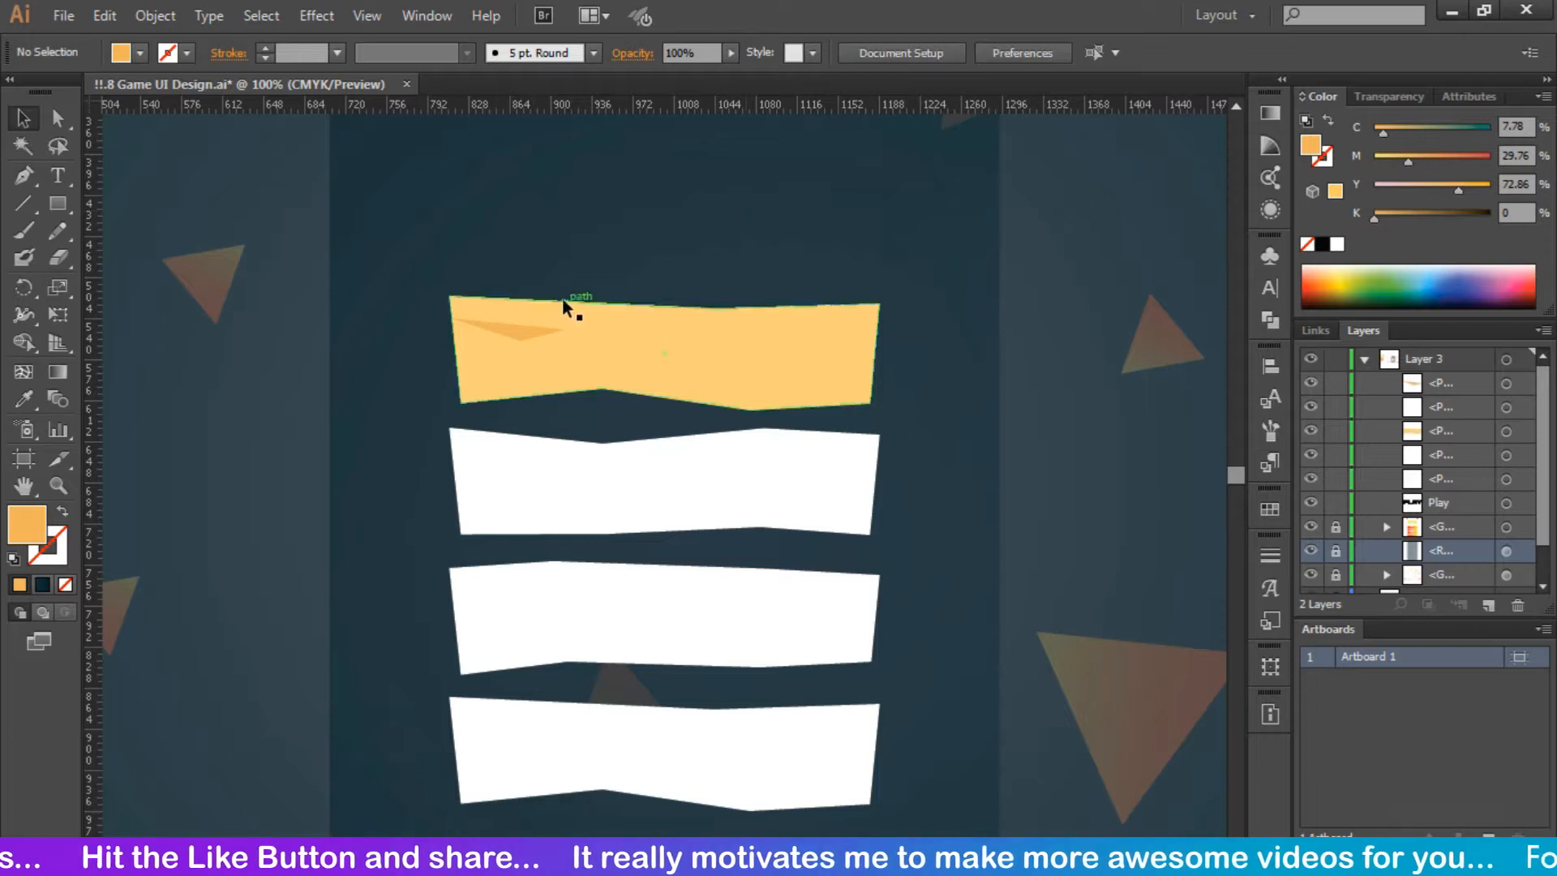
# Step: Move the crack's middle anchor point closer to the plank's left edge
pyautogui.press('a')
pyautogui.click(519, 341)
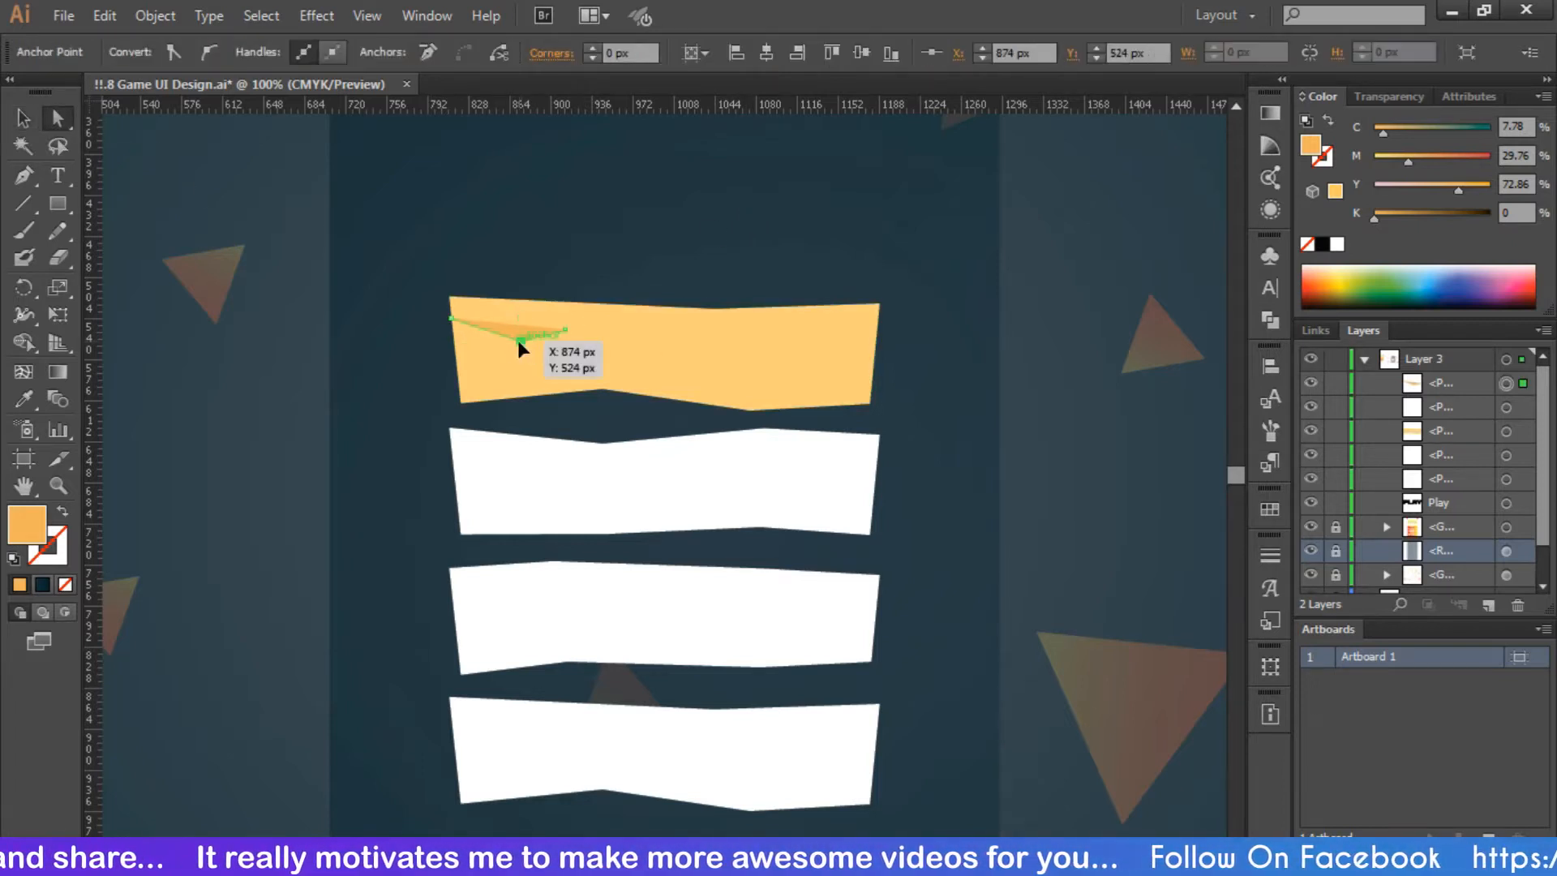
pyautogui.click(14, 122)
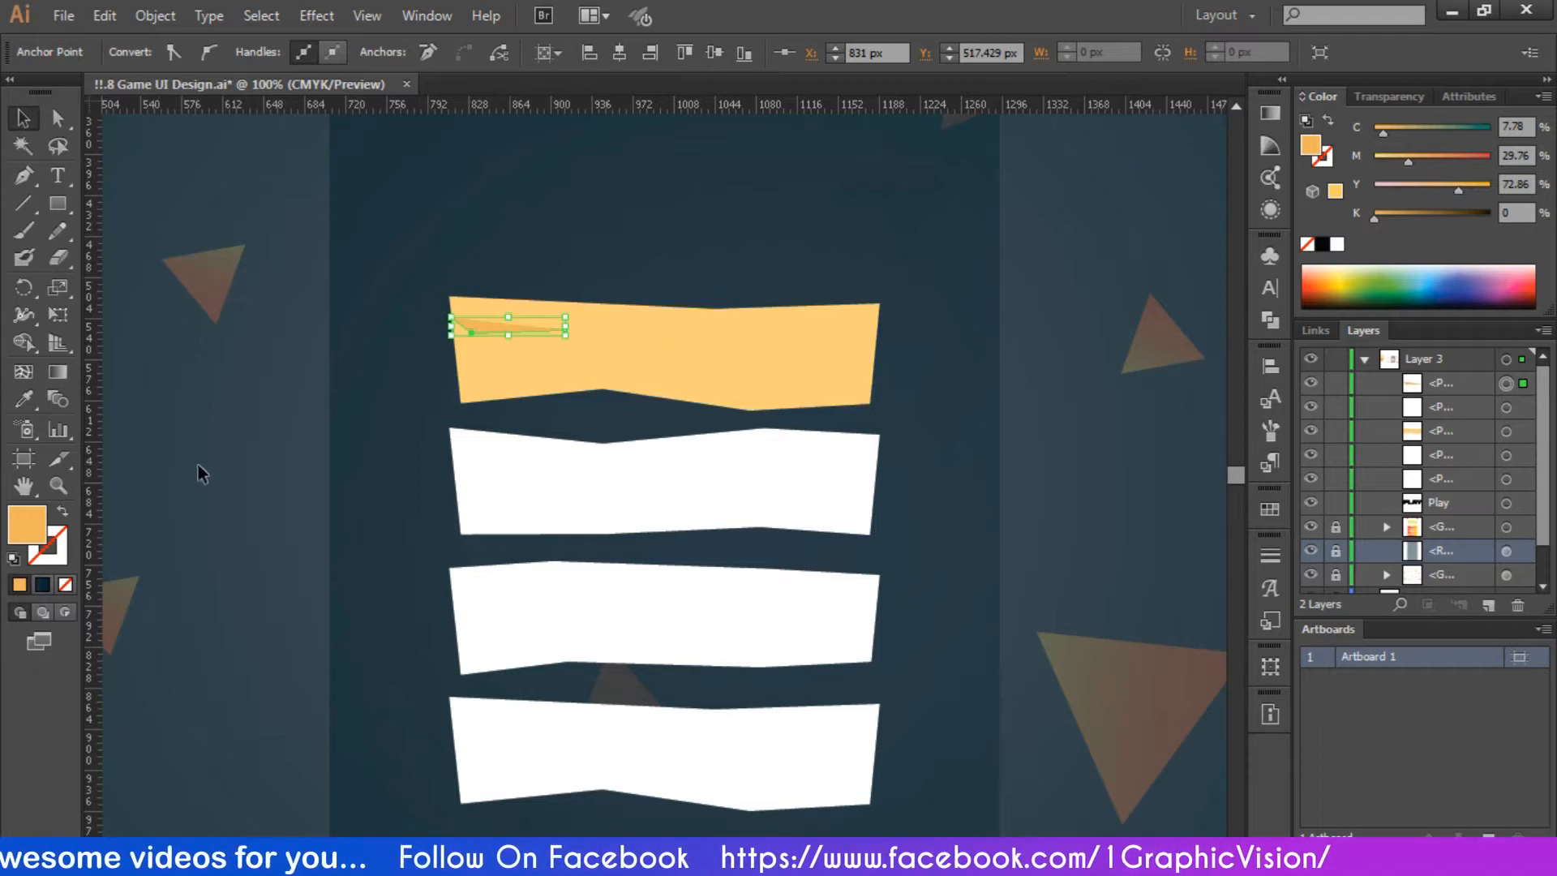
pyautogui.click(199, 466)
# Step: Remove the crack's fill and give it a 3 pt stroke with a tapered width profile
pyautogui.click(475, 329)
pyautogui.click(139, 54)
pyautogui.click(14, 91)
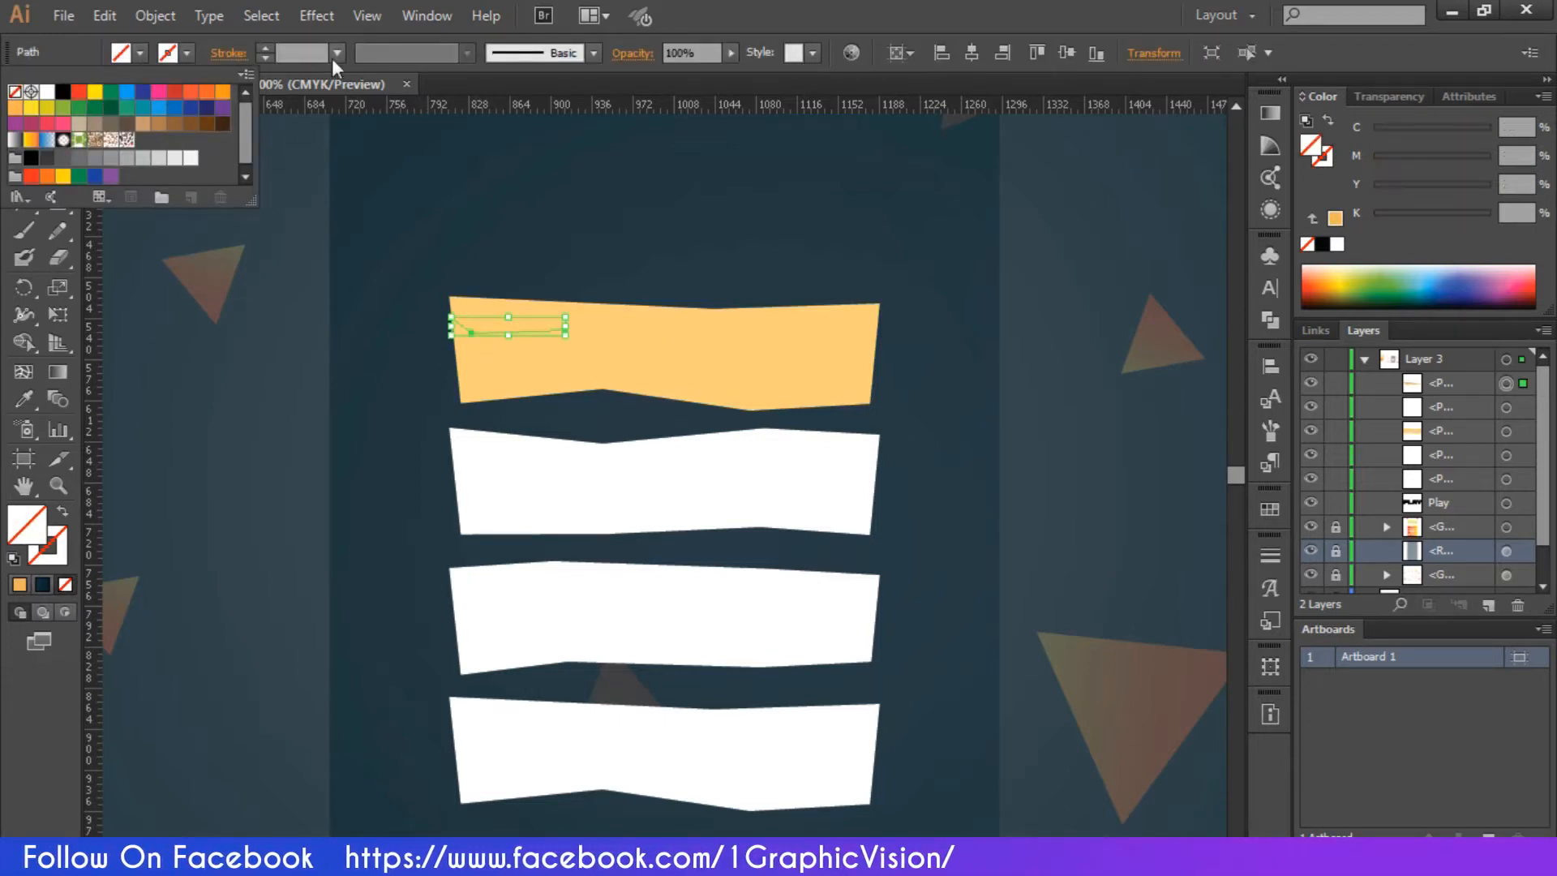
pyautogui.click(332, 59)
pyautogui.click(311, 61)
pyautogui.click(333, 56)
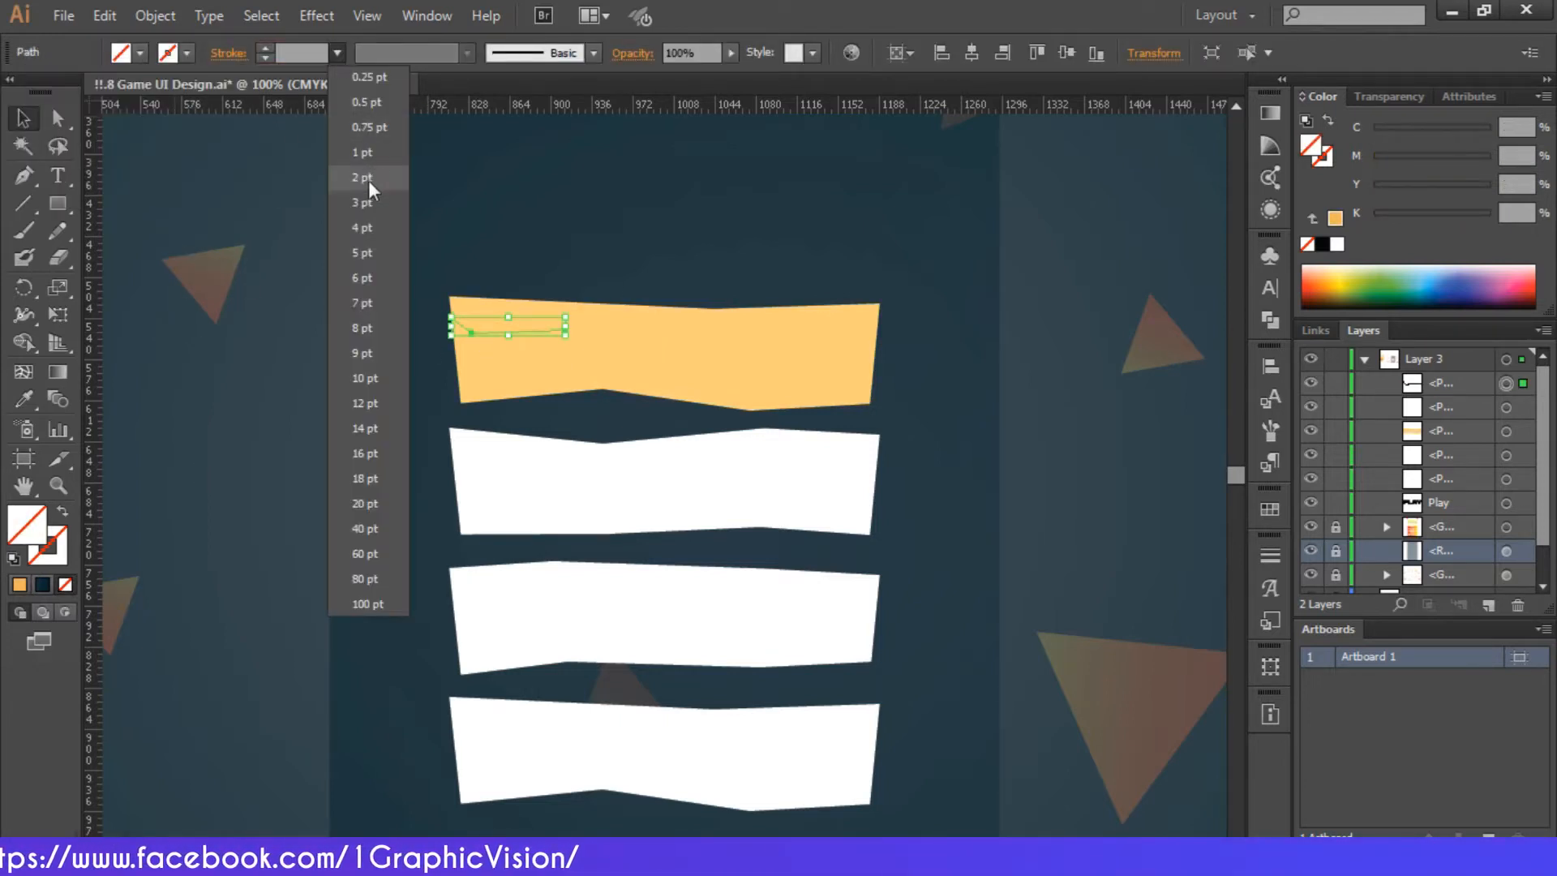
pyautogui.click(367, 199)
pyautogui.click(444, 52)
pyautogui.click(408, 231)
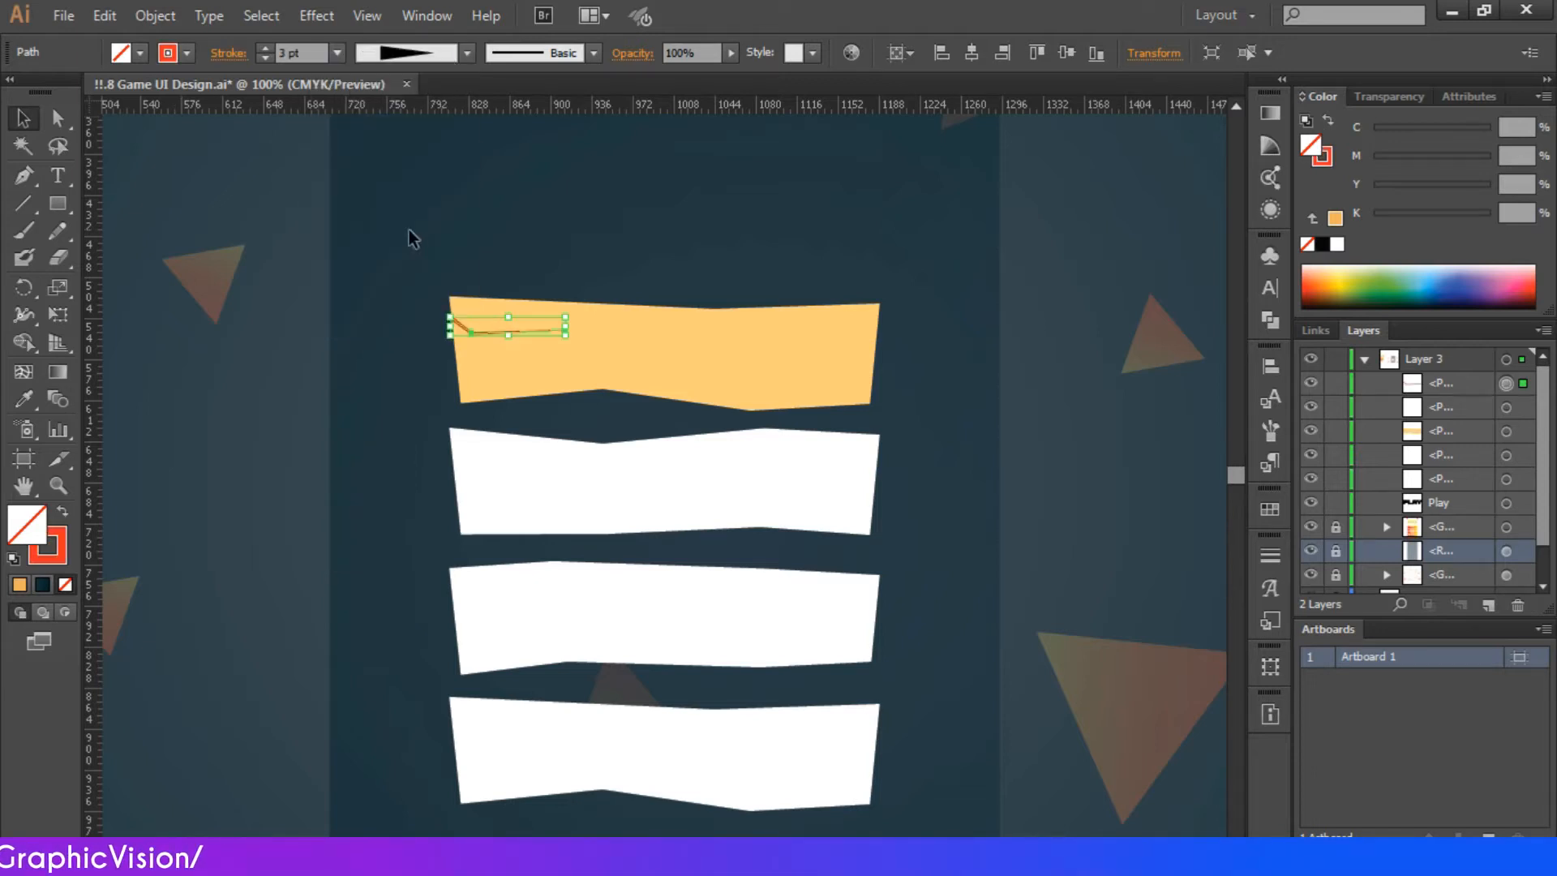
# Step: Change the crack's stroke color to a light brown swatch
pyautogui.click(544, 230)
pyautogui.hotkey('ctrl', '=')
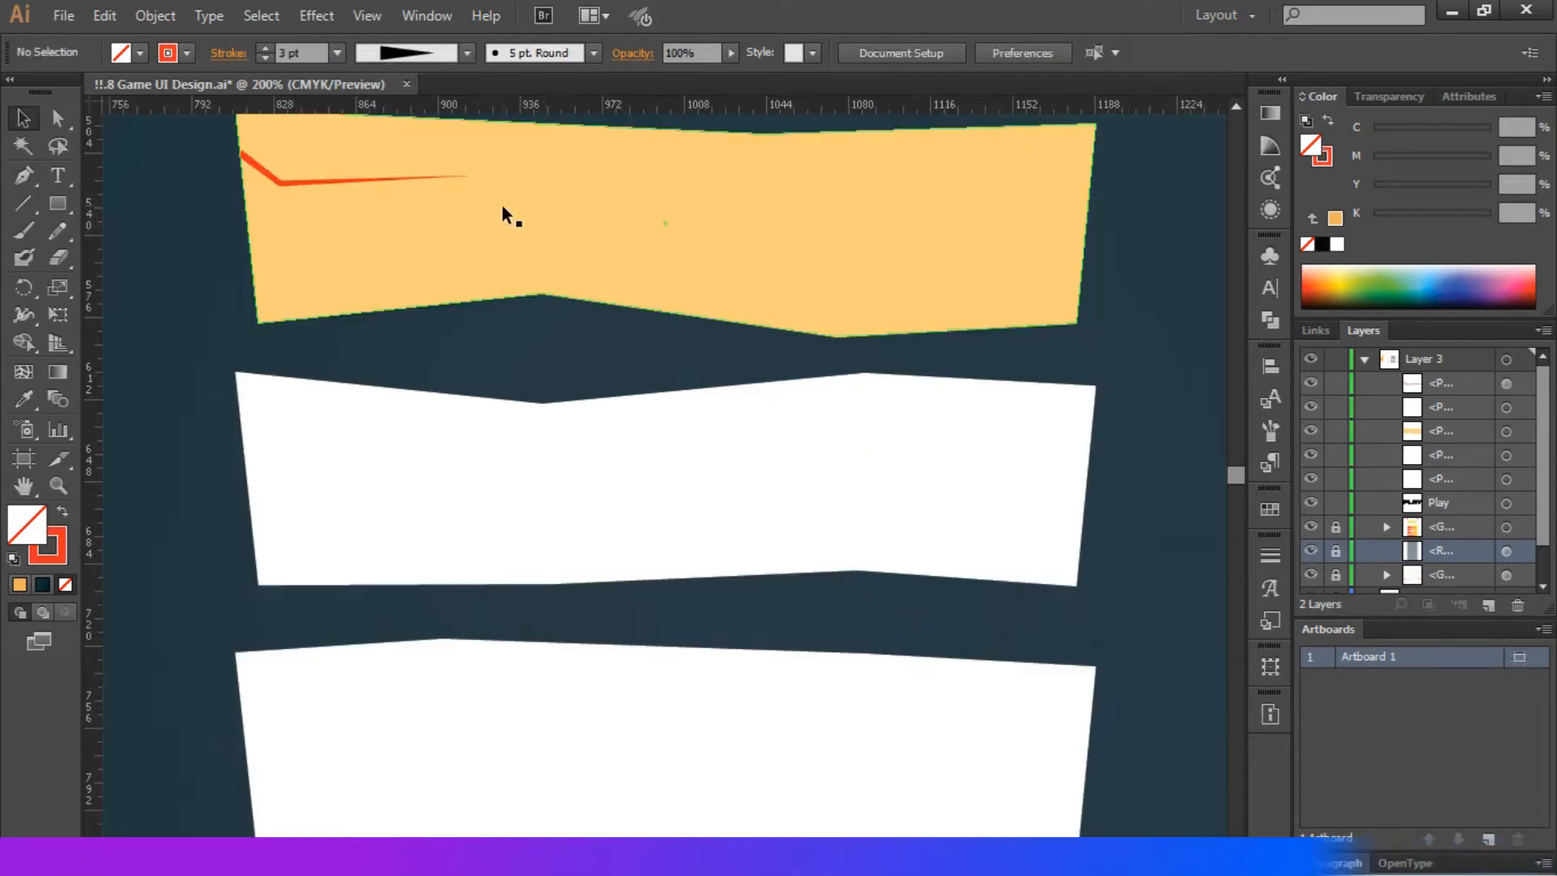
pyautogui.scroll(1, 501, 202)
pyautogui.click(176, 56)
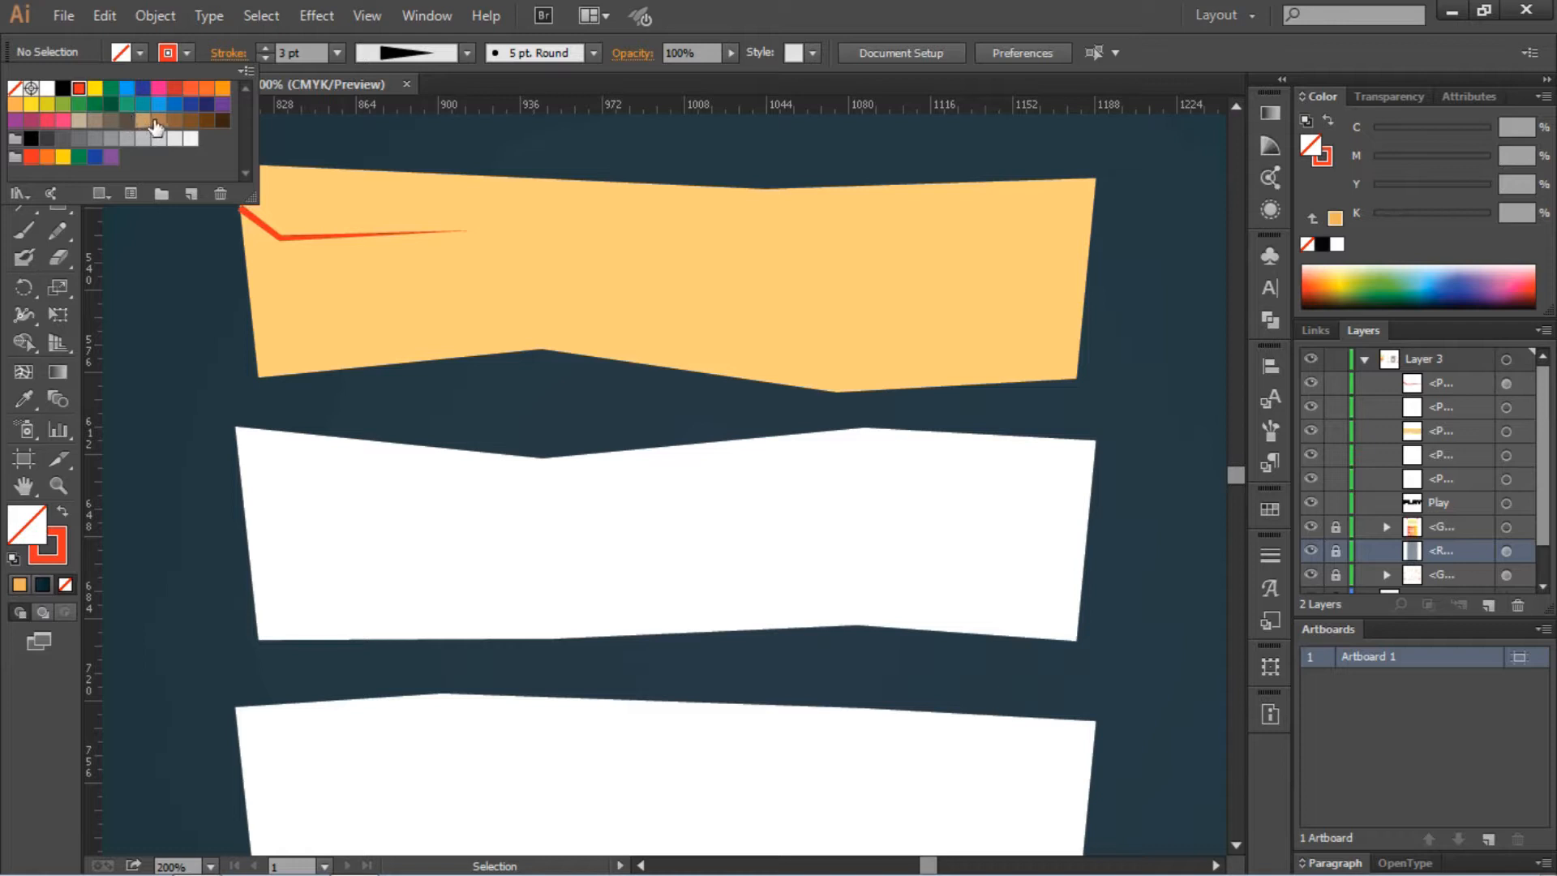
pyautogui.click(287, 236)
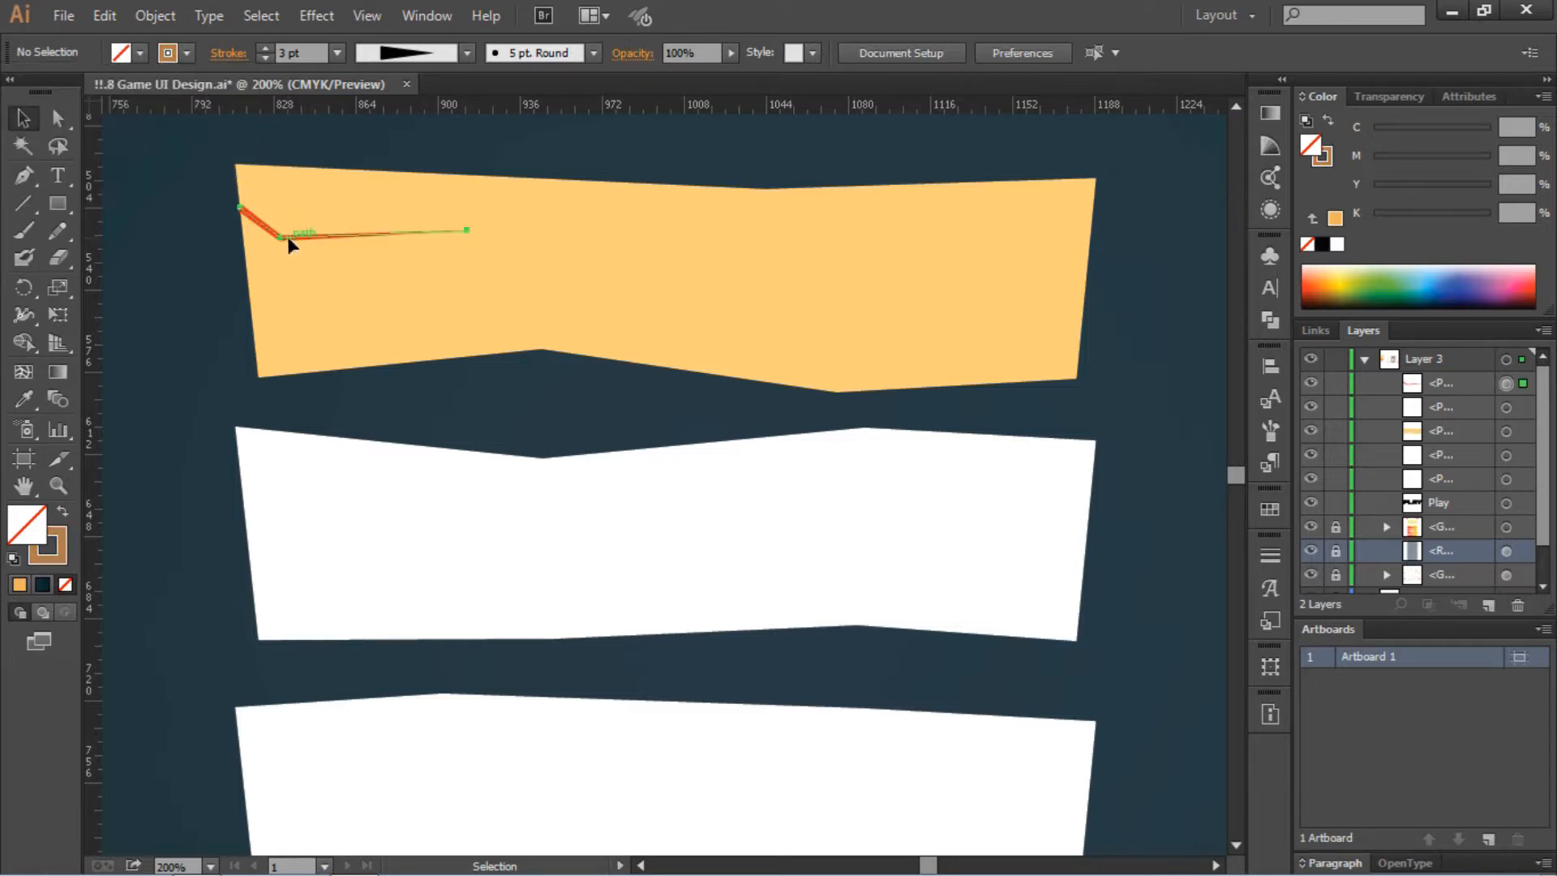
pyautogui.click(182, 55)
pyautogui.click(173, 291)
pyautogui.click(172, 290)
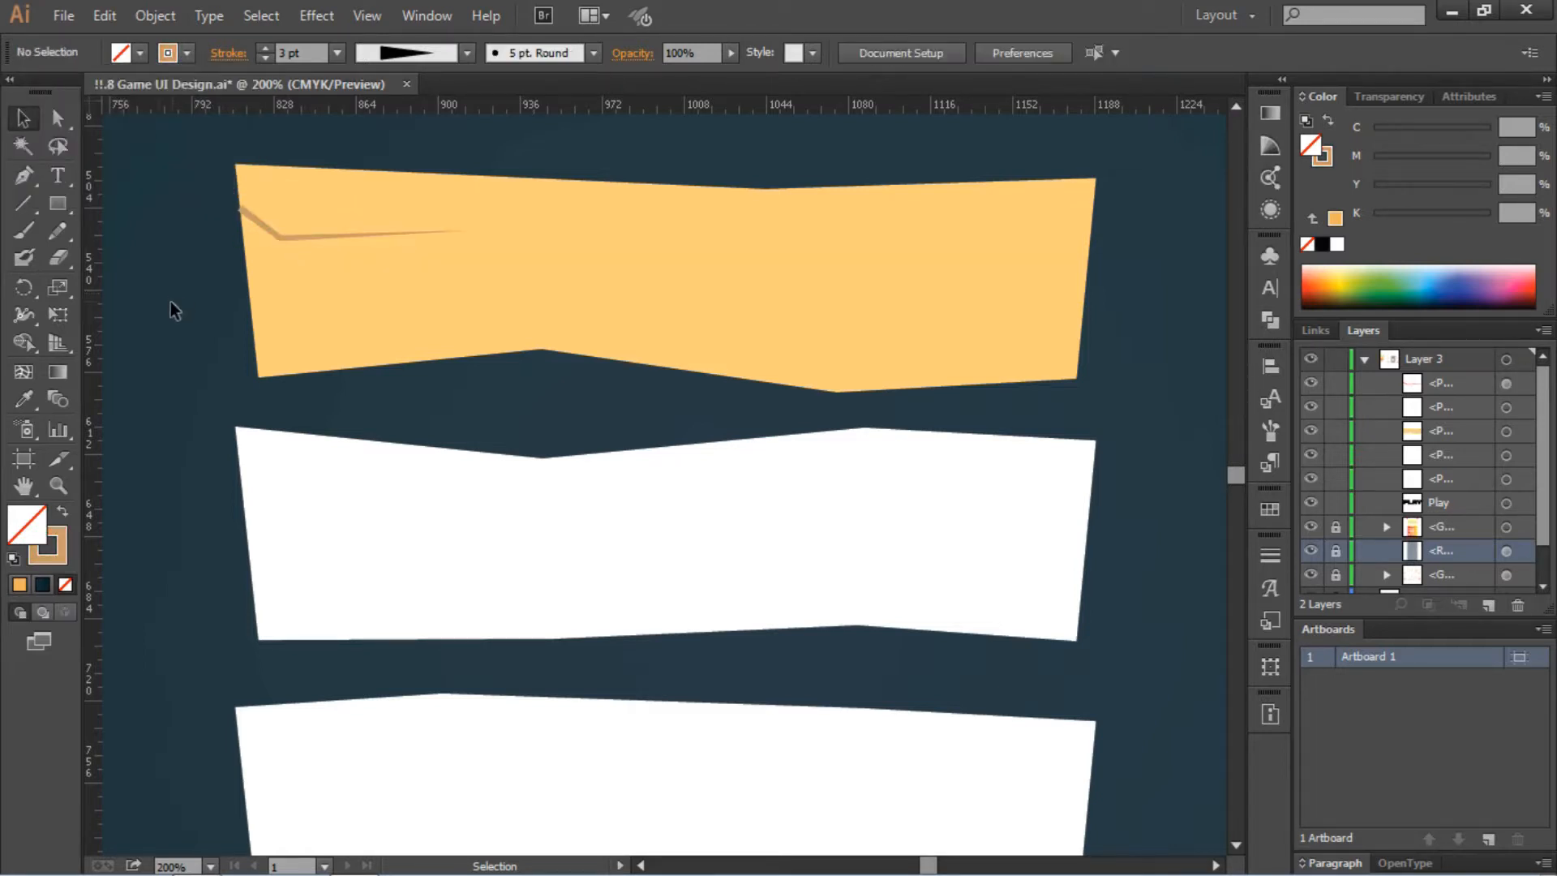
# Step: Draw two bent crack lines with the Pen tool from the top plank's right edge, one high and one low
pyautogui.press('p')
pyautogui.click(1091, 208)
pyautogui.click(1035, 222)
pyautogui.click(991, 222)
pyautogui.click(1082, 322)
pyautogui.click(977, 336)
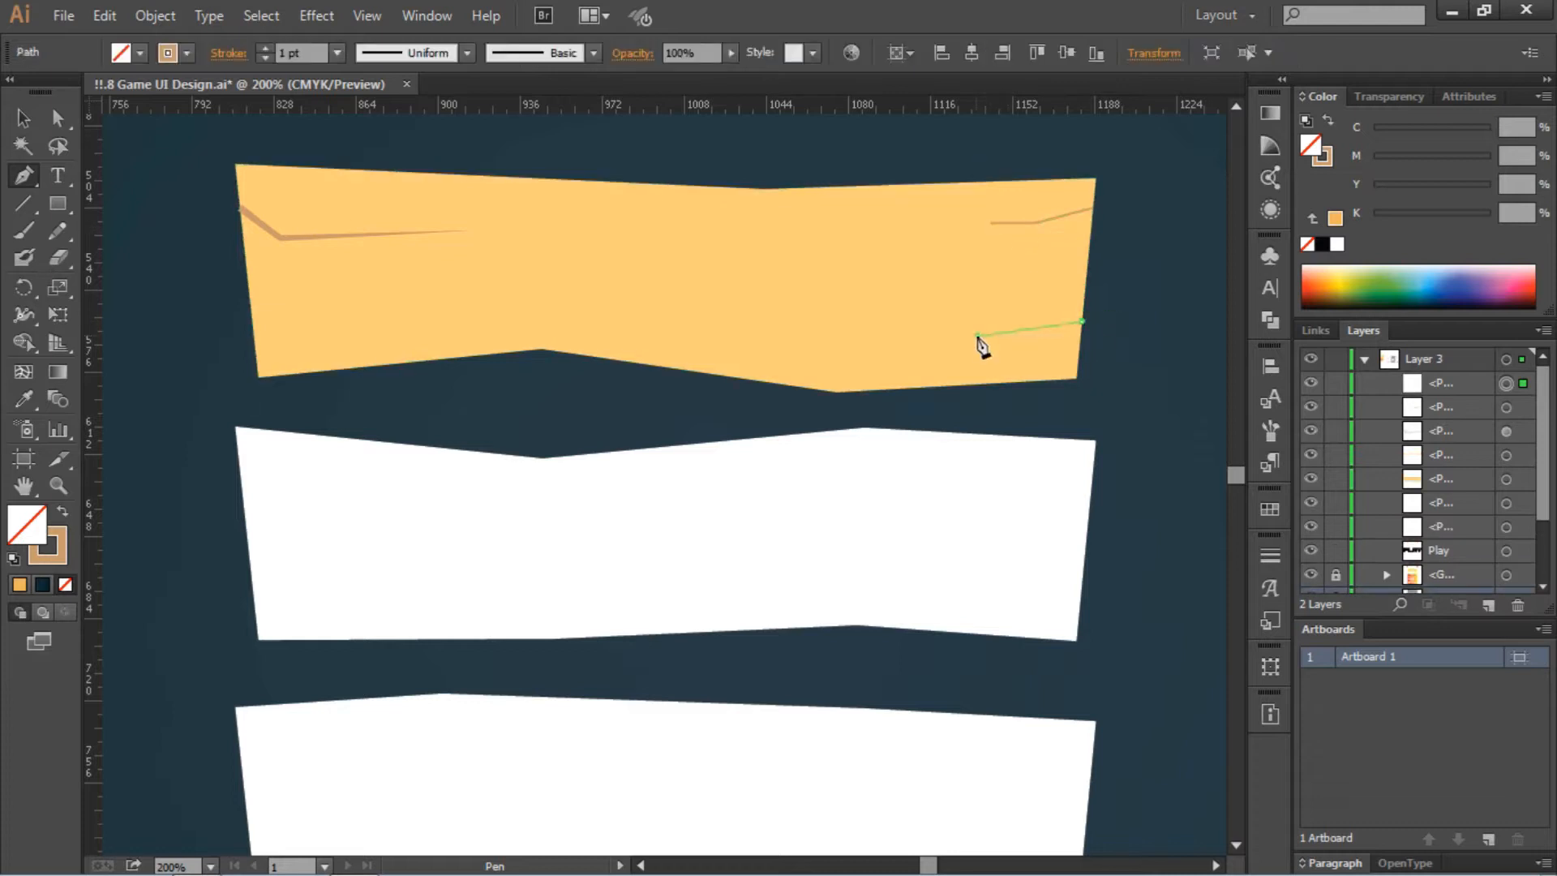
pyautogui.click(655, 300)
# Step: Draw more bent crack lines in the top plank, including one from its top edge and one from its bottom edge
pyautogui.click(556, 177)
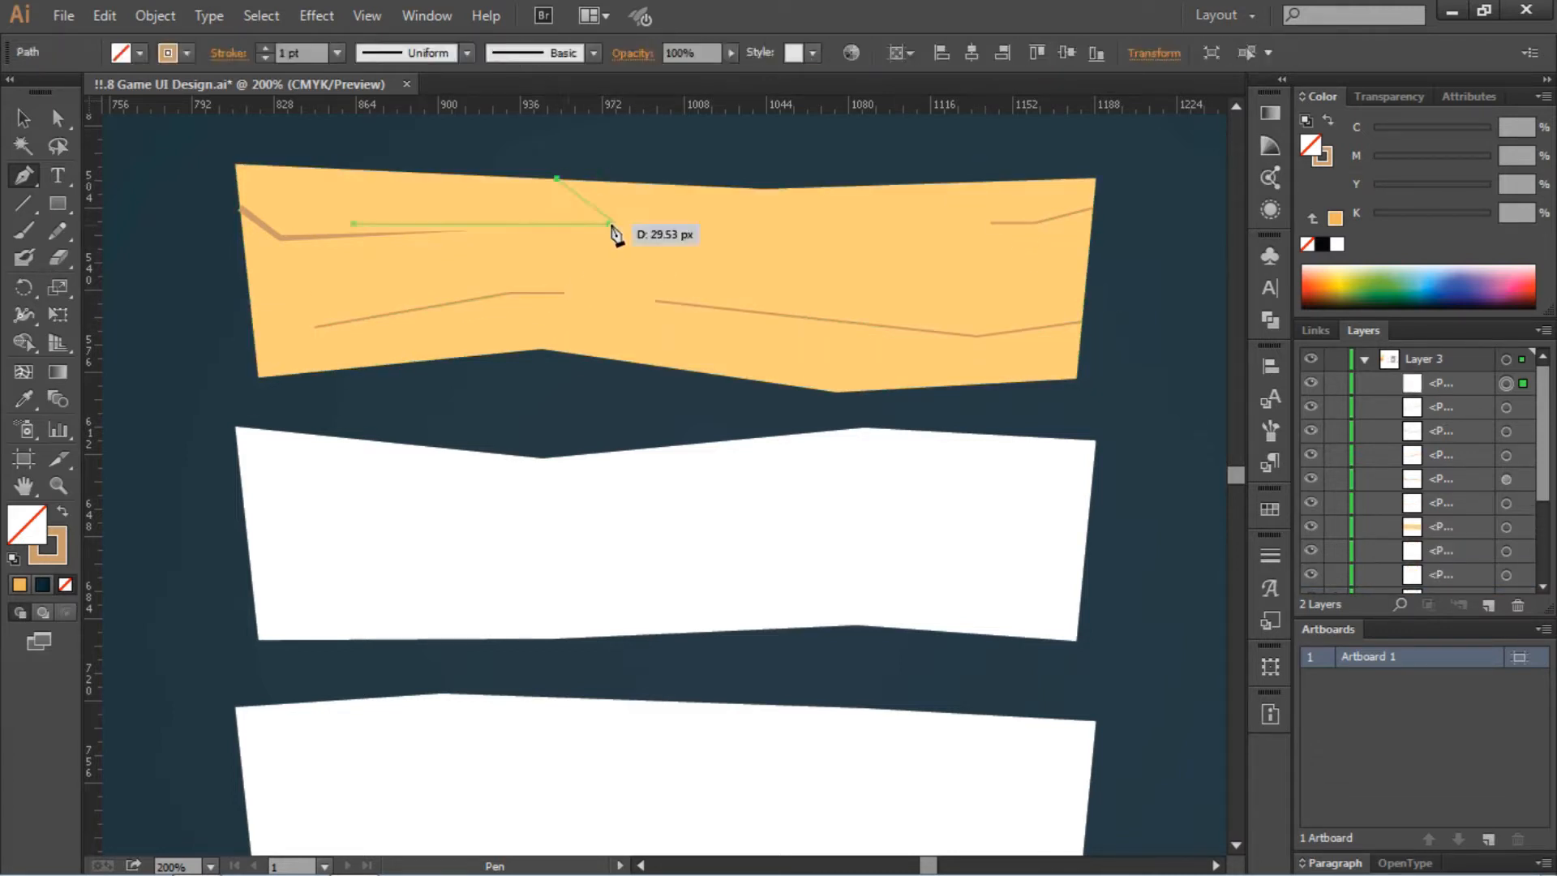
pyautogui.click(644, 207)
pyautogui.click(836, 392)
pyautogui.click(681, 349)
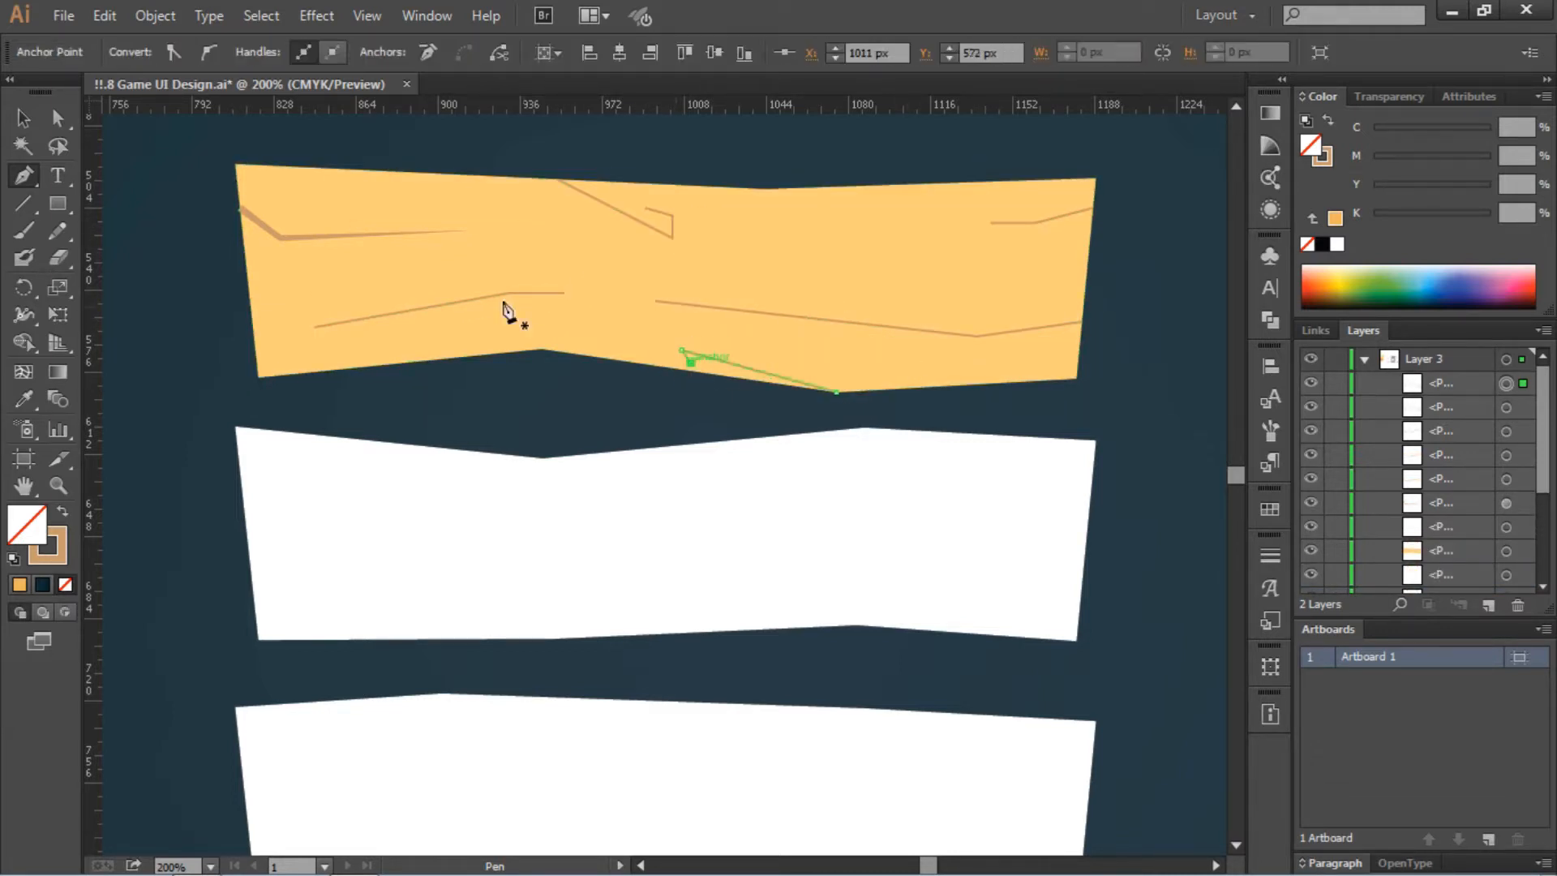
# Step: Select the five new crack lines, match their stroke to the first crack with the Eyedropper, and group them
pyautogui.keyDown('shift'); pyautogui.click(438, 306); pyautogui.keyUp('shift')
pyautogui.keyDown('shift'); pyautogui.click(892, 324); pyautogui.keyUp('shift')
pyautogui.keyDown('shift'); pyautogui.click(643, 224); pyautogui.keyUp('shift')
pyautogui.keyDown('shift'); pyautogui.click(1013, 219); pyautogui.keyUp('shift')
pyautogui.press('i')
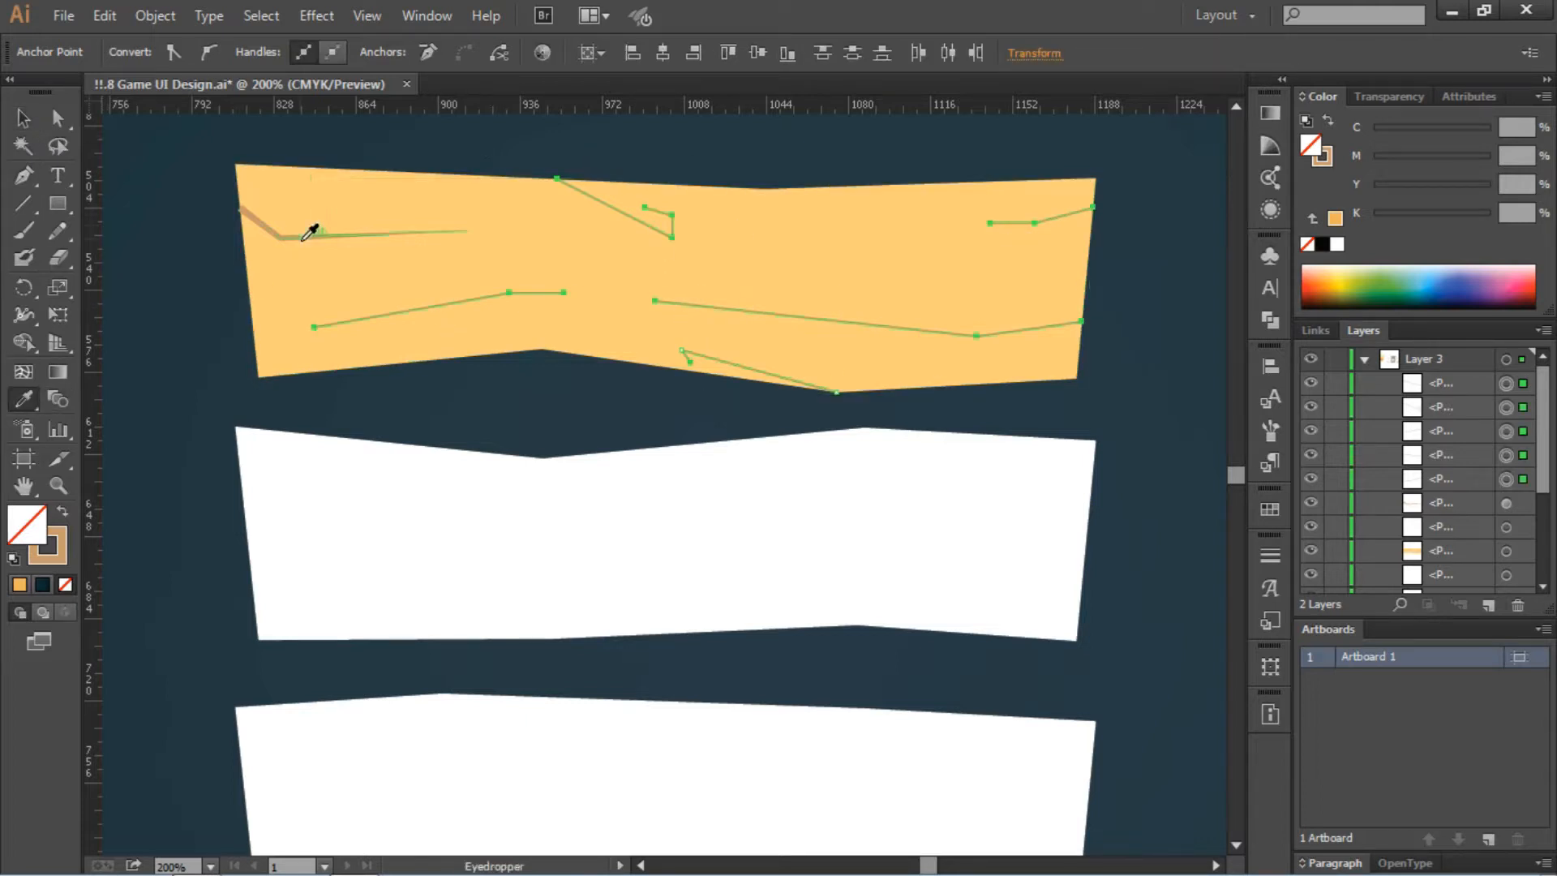
pyautogui.click(313, 235)
pyautogui.rightClick(607, 209)
pyautogui.click(656, 316)
# Step: Apply the tapered width profile to the grouped crack lines
pyautogui.press('v')
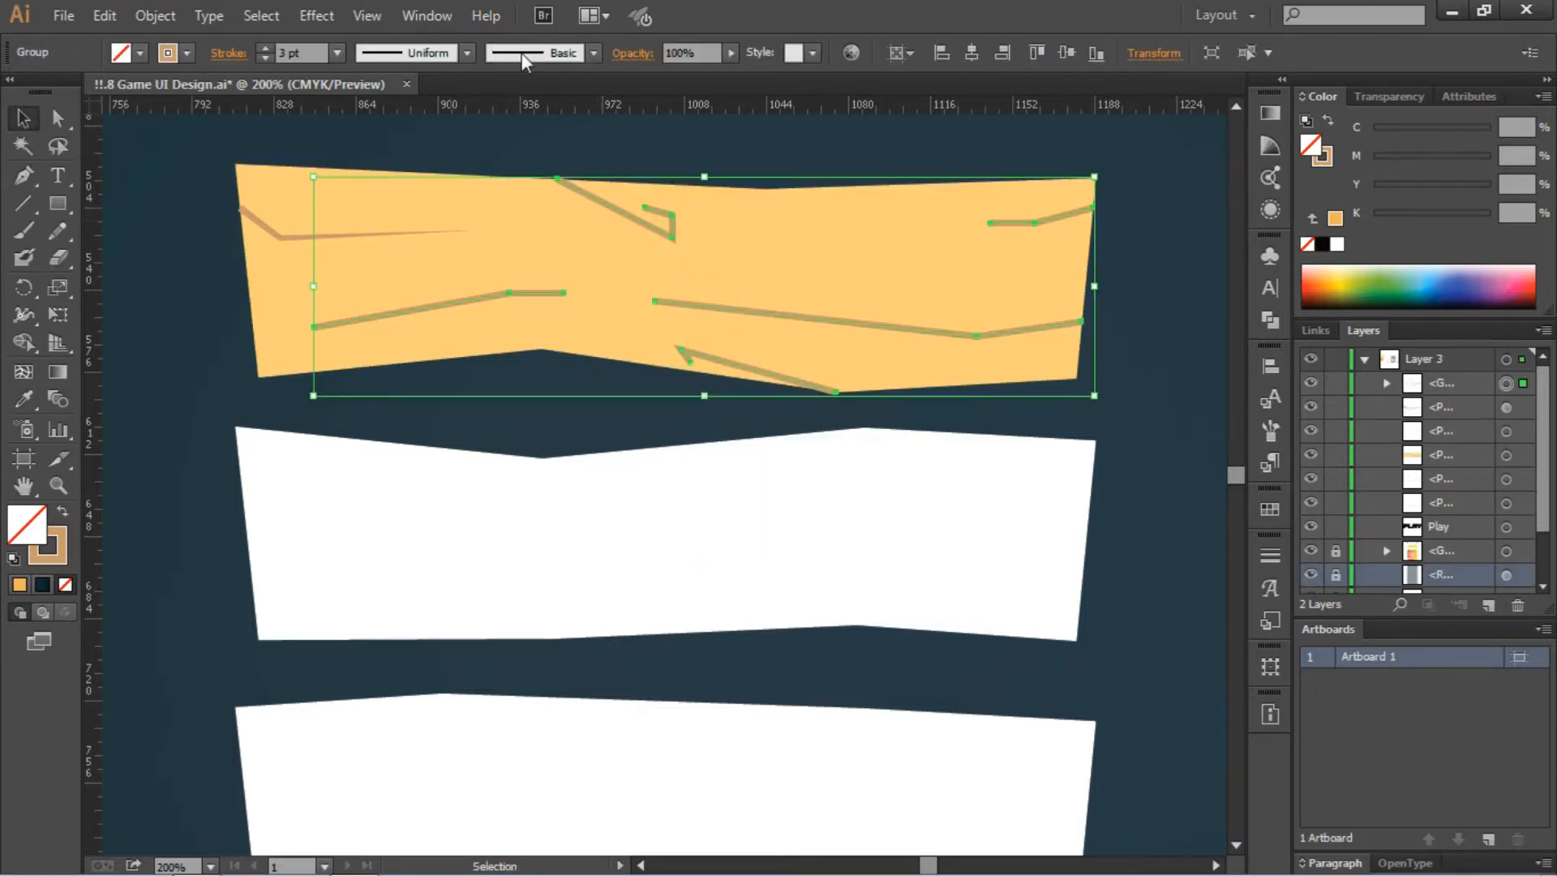
pyautogui.click(467, 53)
pyautogui.click(357, 127)
pyautogui.click(493, 138)
# Step: Adjust the stroke options of the top plank's grouped crack lines
pyautogui.press('a')
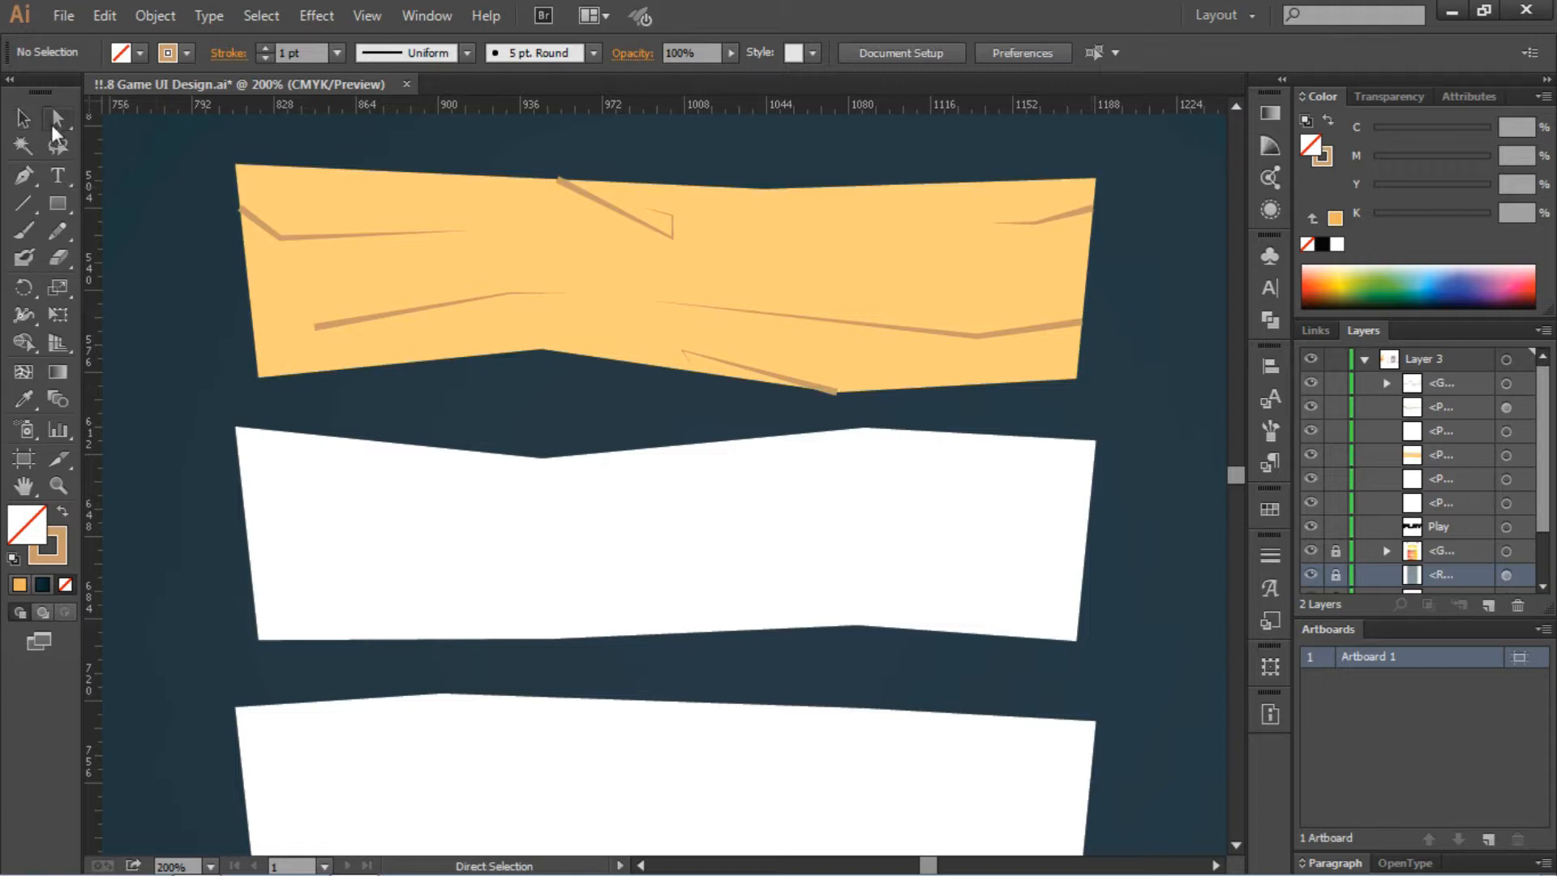
pyautogui.click(813, 392)
pyautogui.press('v')
pyautogui.click(228, 53)
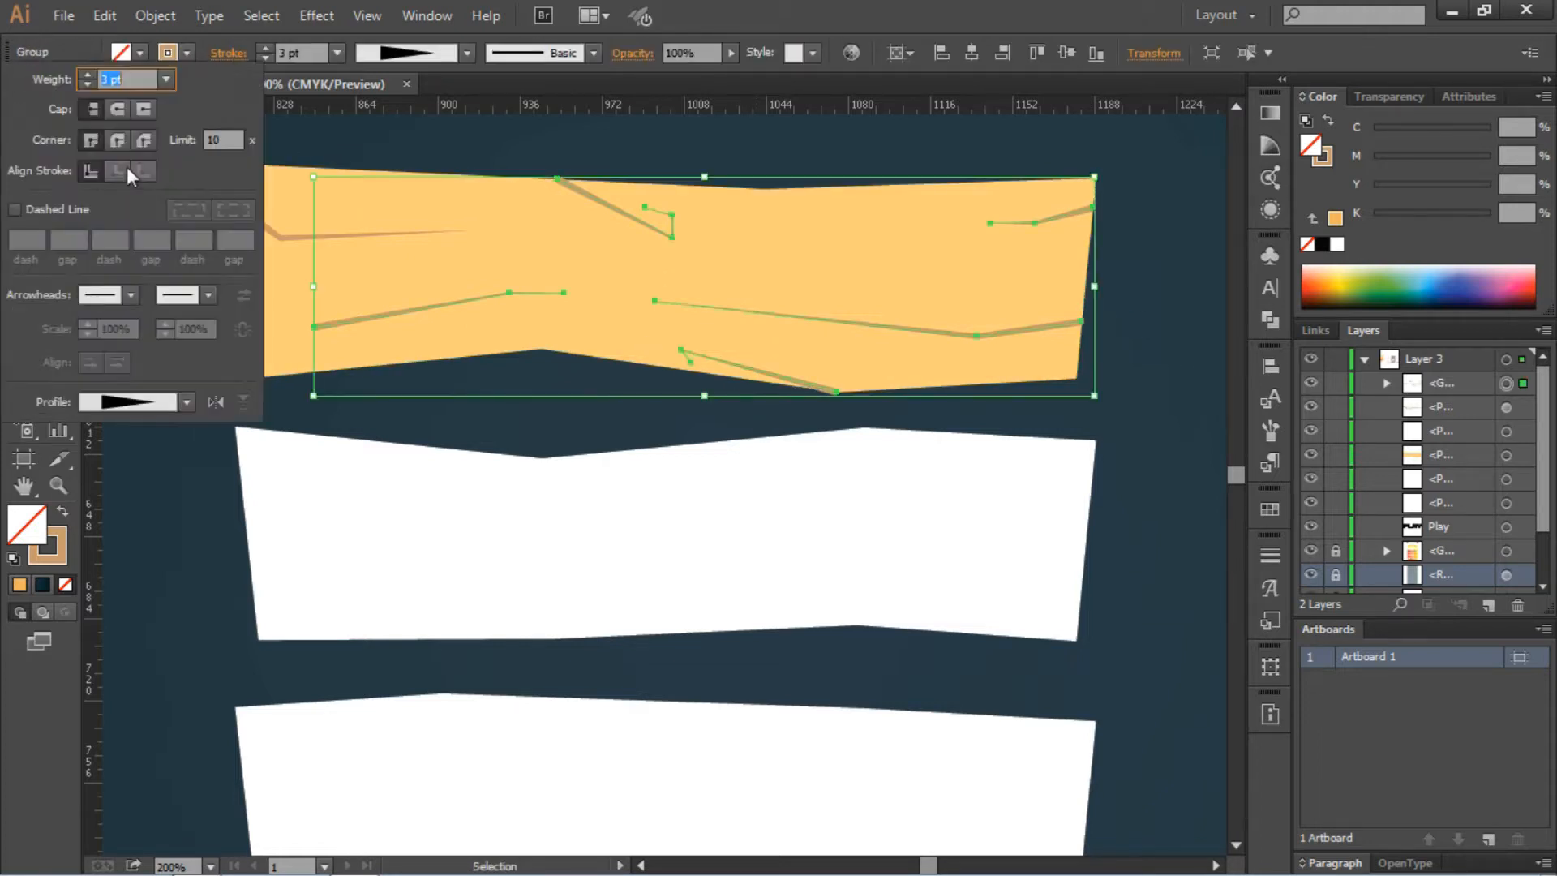
pyautogui.click(806, 149)
# Step: Reshape the top plank's cracks: start the lower-left one at the plank's edge and extend the tips of the top-edge and bottom-edge ones
pyautogui.hotkey('ctrl', '0')
pyautogui.hotkey('ctrl', '+')
pyautogui.hotkey('ctrl', '+')
pyautogui.hotkey('ctrl', '+')
pyautogui.hotkey('ctrl', '+')
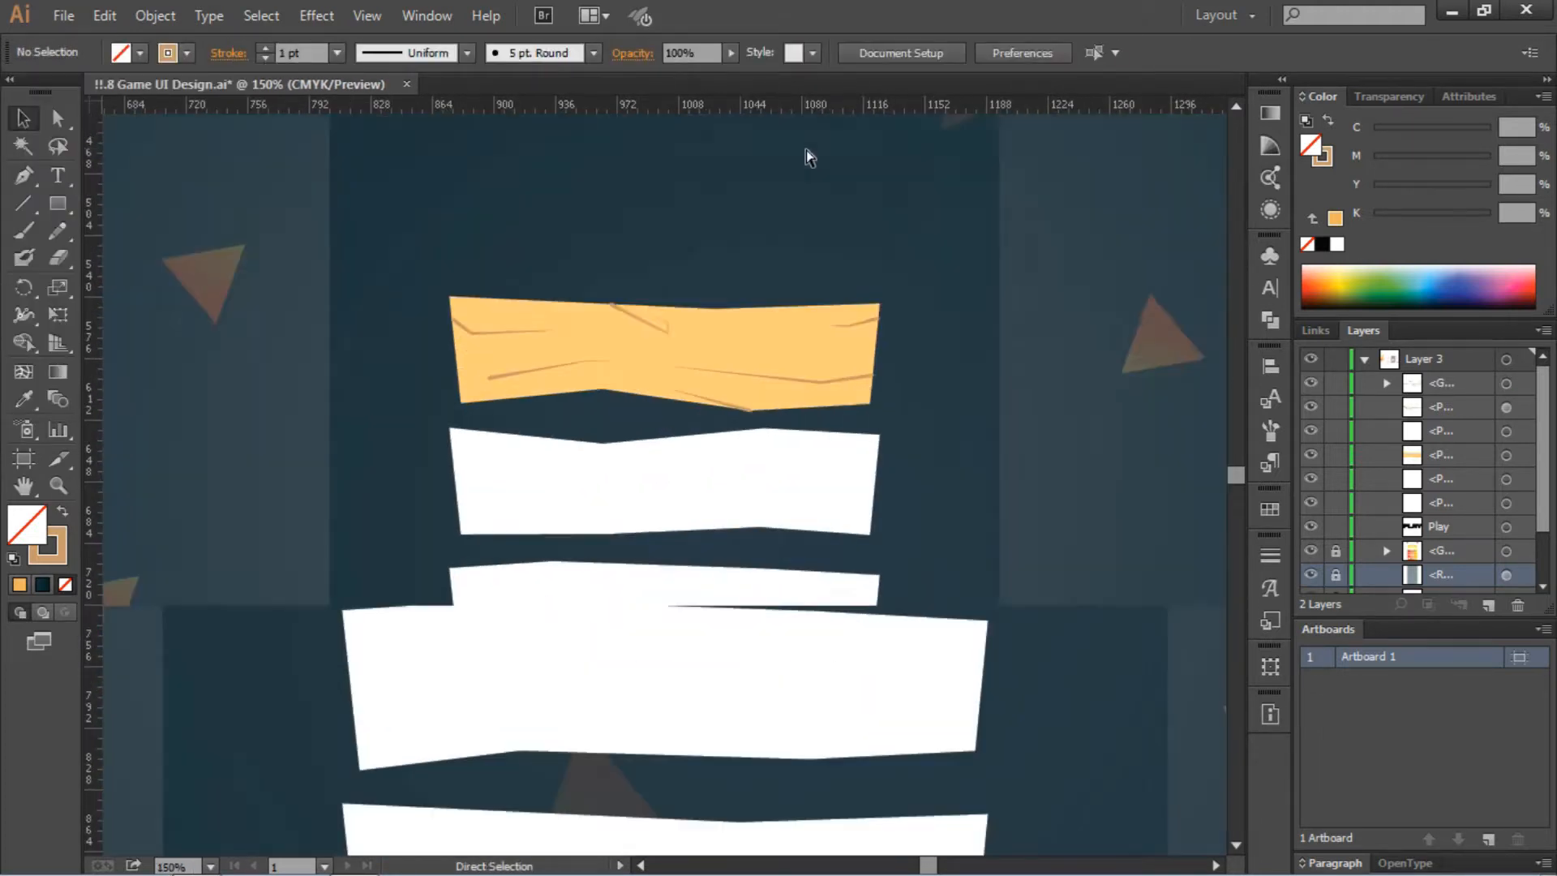
pyautogui.click(58, 120)
pyautogui.moveTo(400, 325); pyautogui.dragTo(357, 336)
pyautogui.click(316, 359)
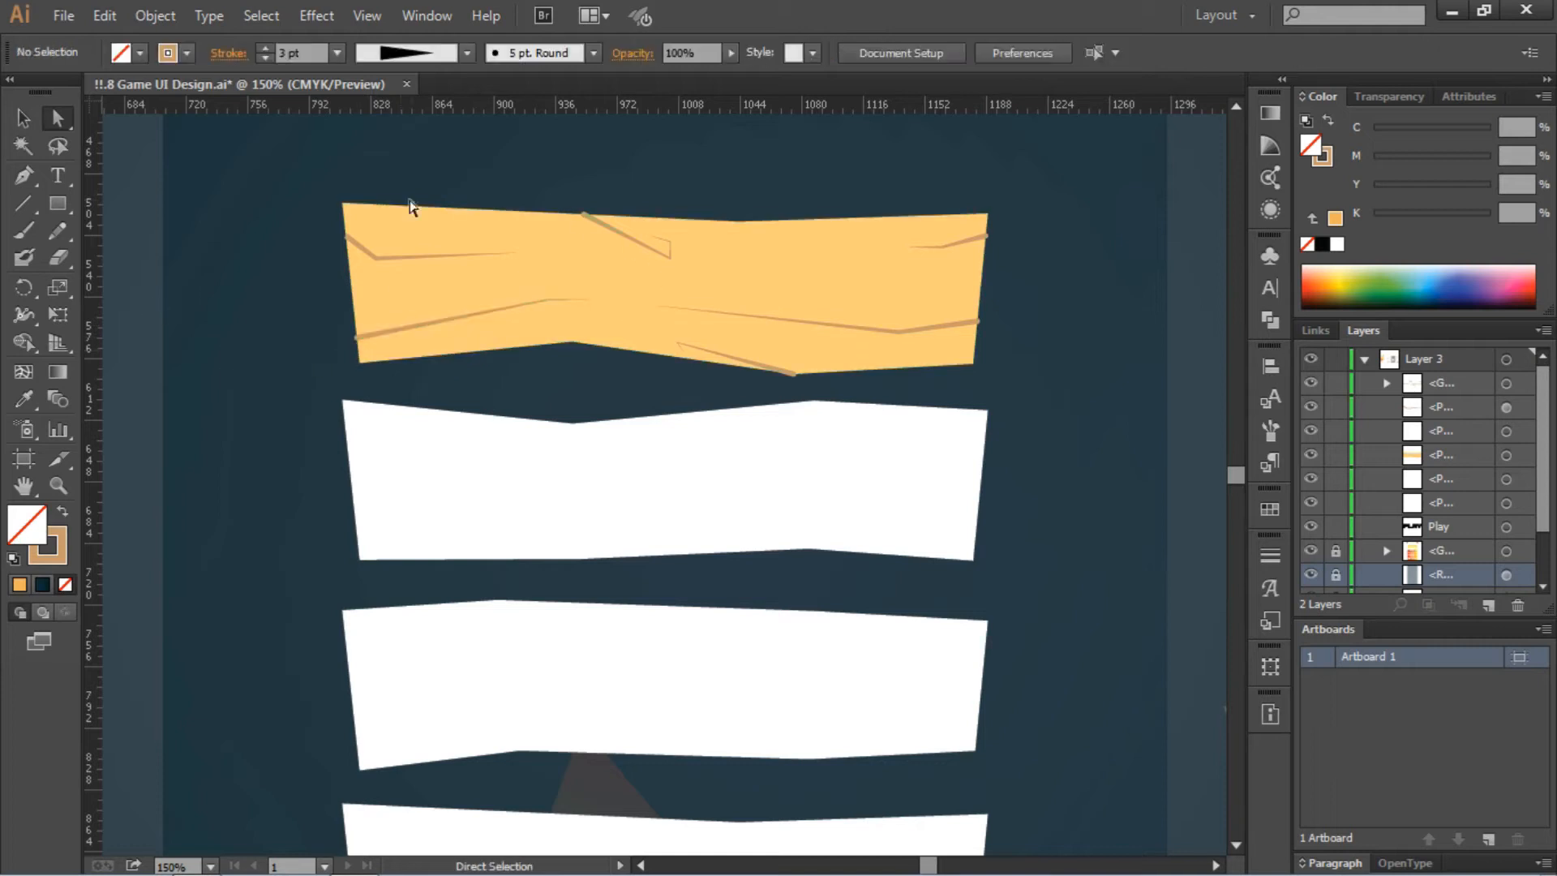
pyautogui.moveTo(667, 243)
pyautogui.mouseDown()
pyautogui.moveTo(792, 236)
pyautogui.moveTo(758, 231)
pyautogui.mouseUp()
pyautogui.moveTo(684, 359); pyautogui.dragTo(600, 355)
pyautogui.click(228, 212)
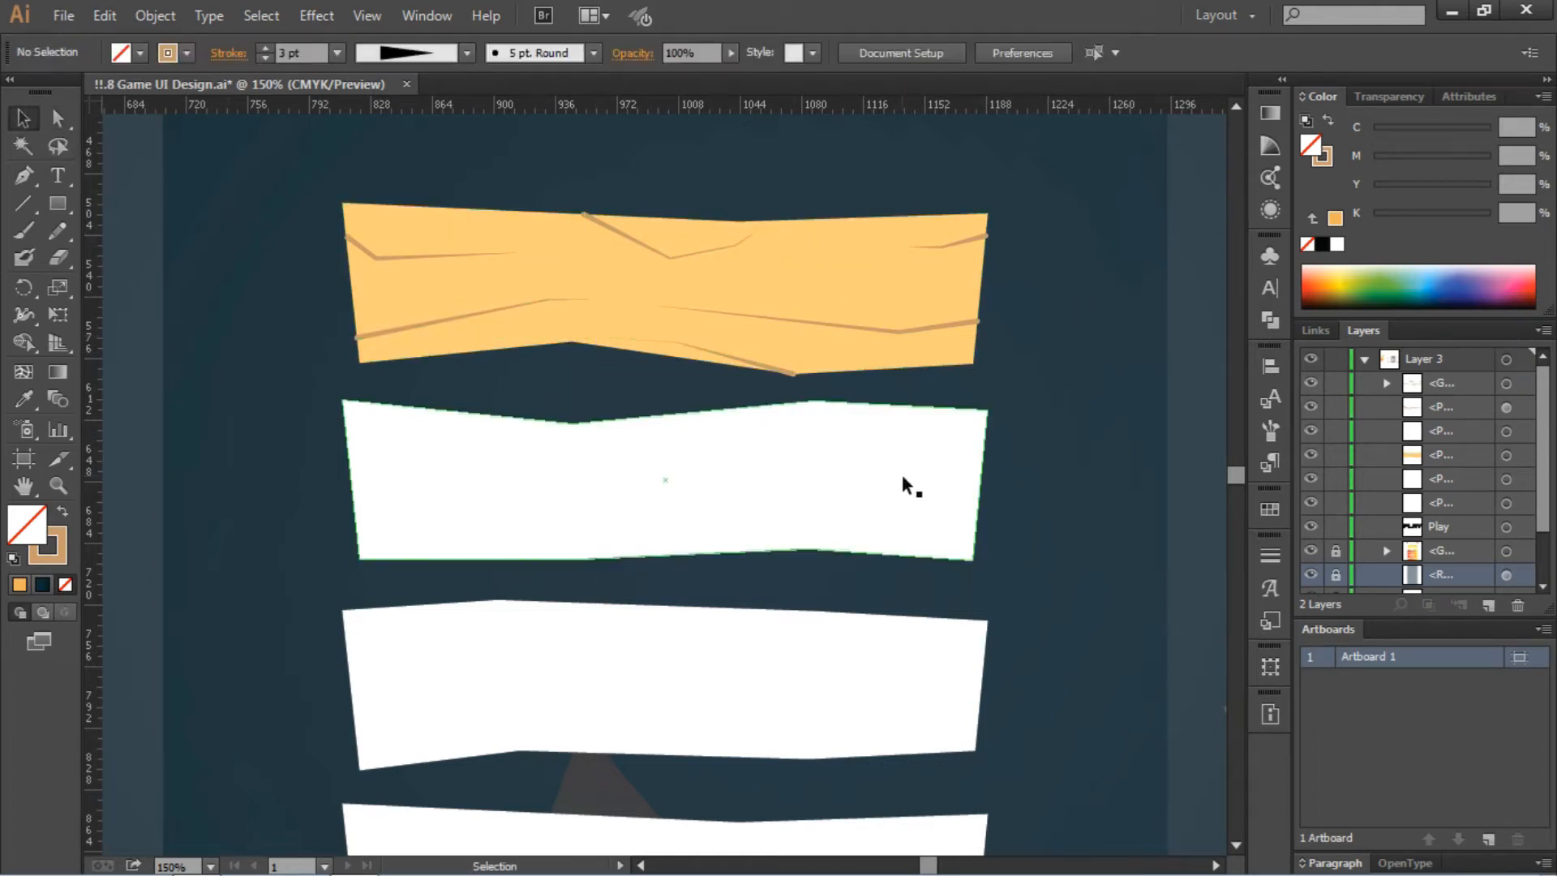
# Step: Select the three white planks and fill them with the top plank's colour using the Eyedropper
pyautogui.hotkey('ctrl', '0')
pyautogui.moveTo(834, 462); pyautogui.dragTo(659, 640)
pyautogui.hotkey('ctrl', '+')
pyautogui.hotkey('ctrl', '+')
pyautogui.hotkey('ctrl', '+')
pyautogui.hotkey('ctrl', '+')
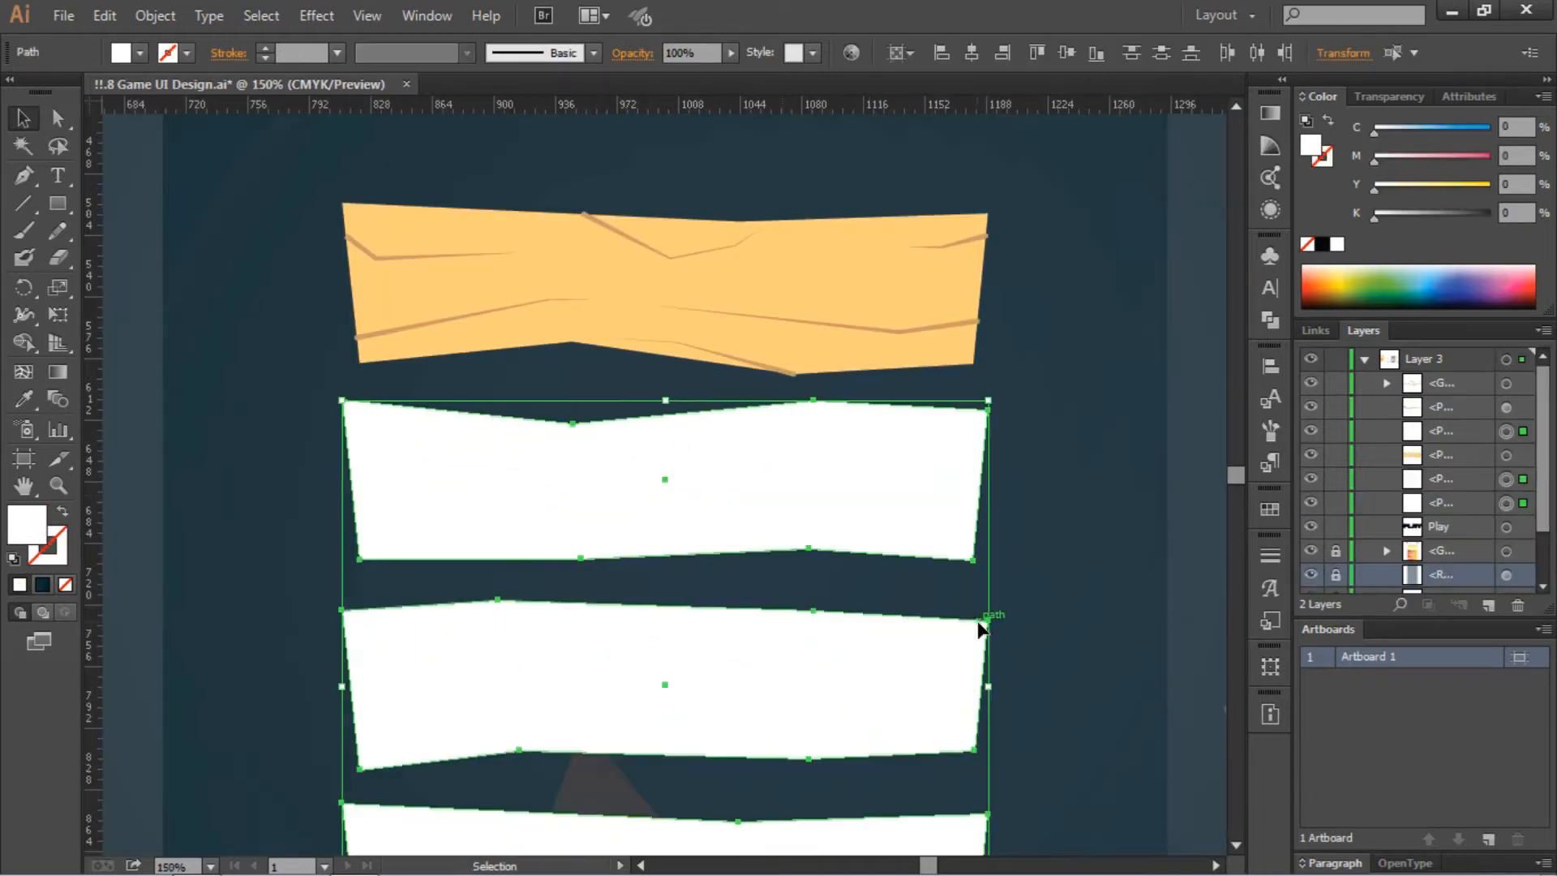
pyautogui.click(23, 398)
pyautogui.click(468, 284)
pyautogui.click(23, 120)
pyautogui.click(252, 304)
pyautogui.scroll(-4, 252, 304)
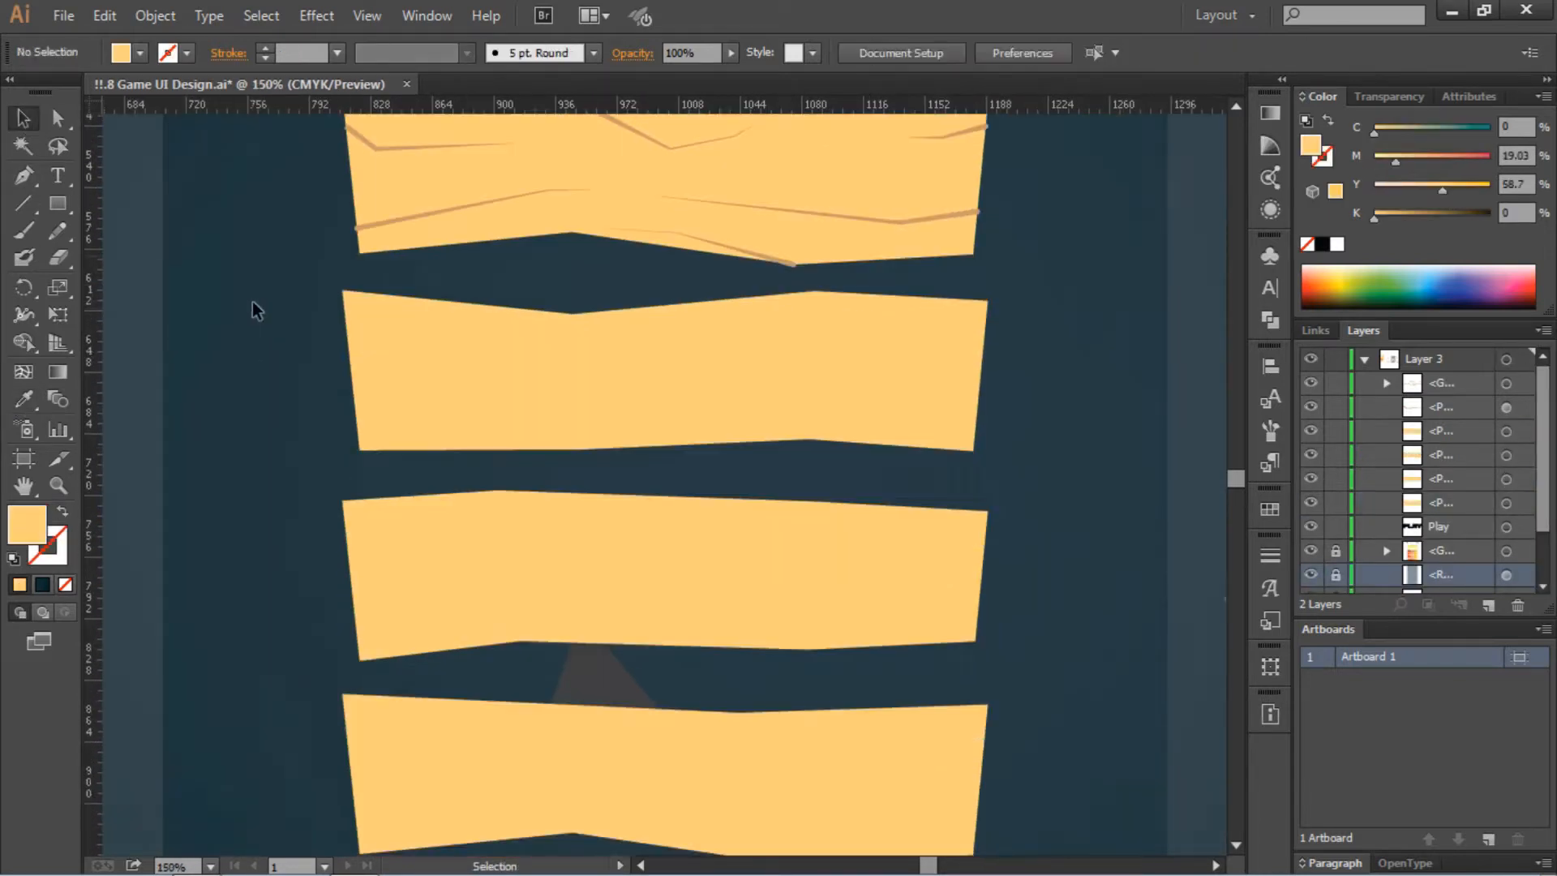
# Step: Draw four bent crack lines in the second plank with the Pen tool, two near its left end and two near its right end
pyautogui.scroll(1, 252, 304)
pyautogui.press('p')
pyautogui.click(344, 331)
pyautogui.click(406, 357)
pyautogui.click(577, 366)
pyautogui.press('p')
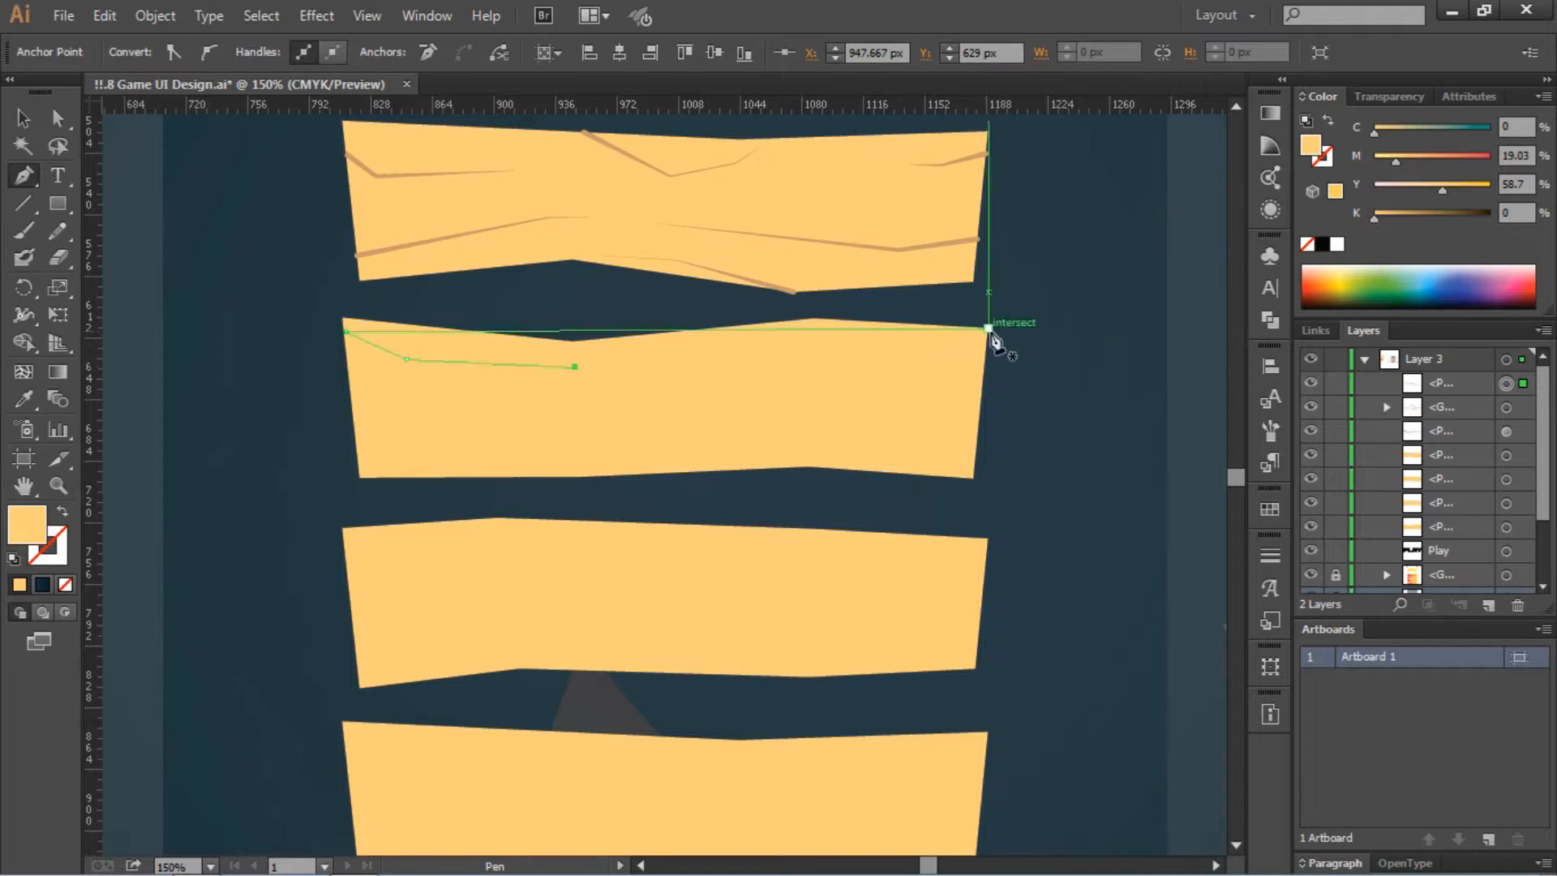
pyautogui.click(988, 328)
pyautogui.click(902, 356)
pyautogui.press('p')
pyautogui.click(389, 477)
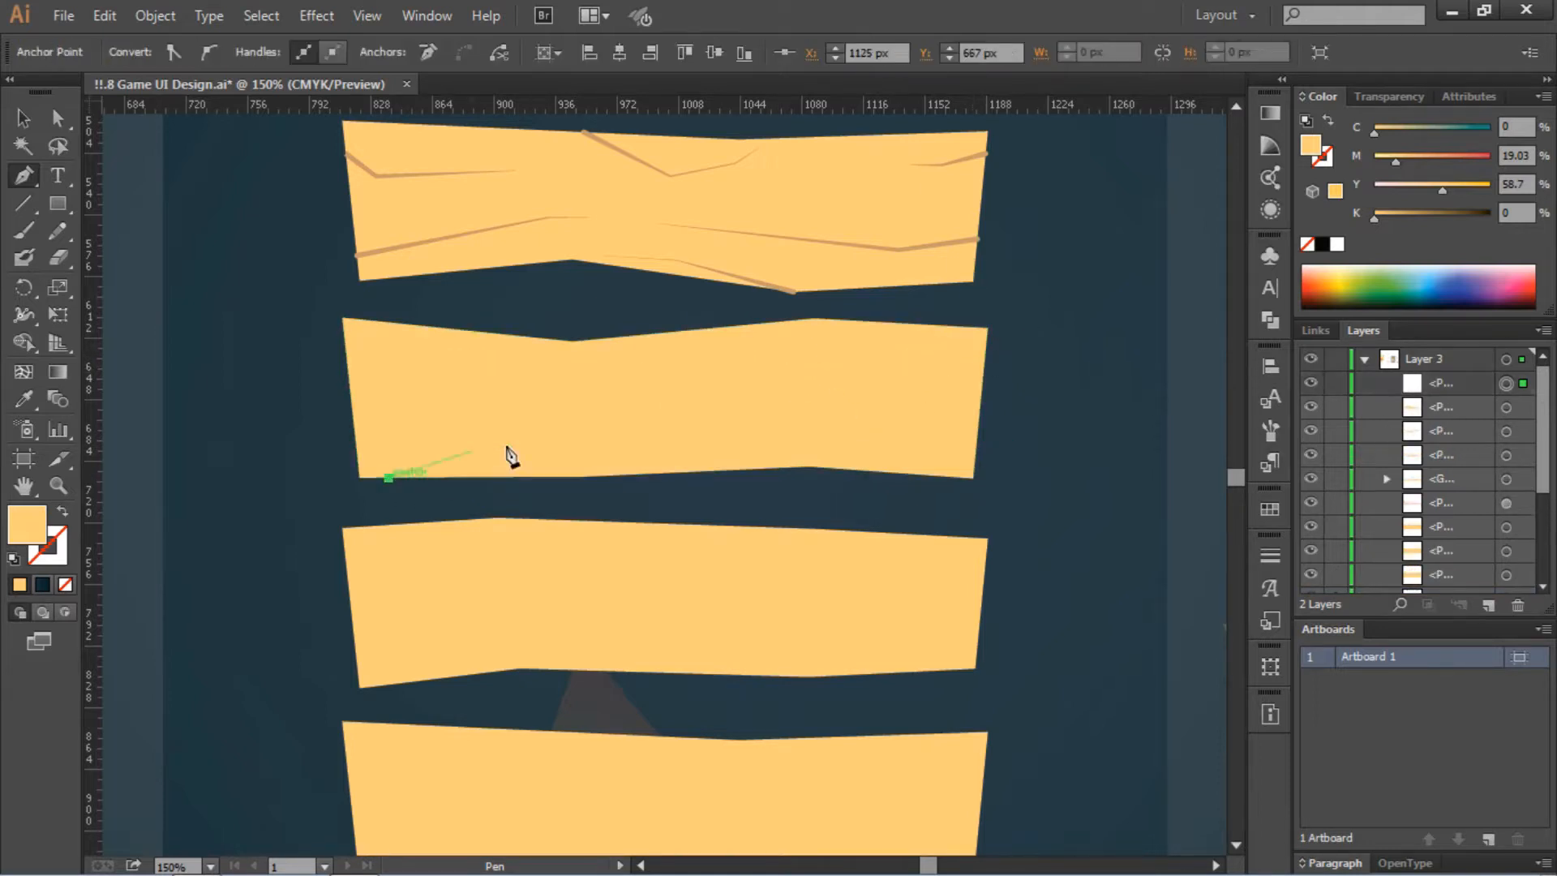
pyautogui.click(575, 441)
# Step: Select the second plank's four cracks and match their stroke to a top-plank crack with the Eyedropper
pyautogui.keyDown('shift'); pyautogui.click(397, 361); pyautogui.keyUp('shift')
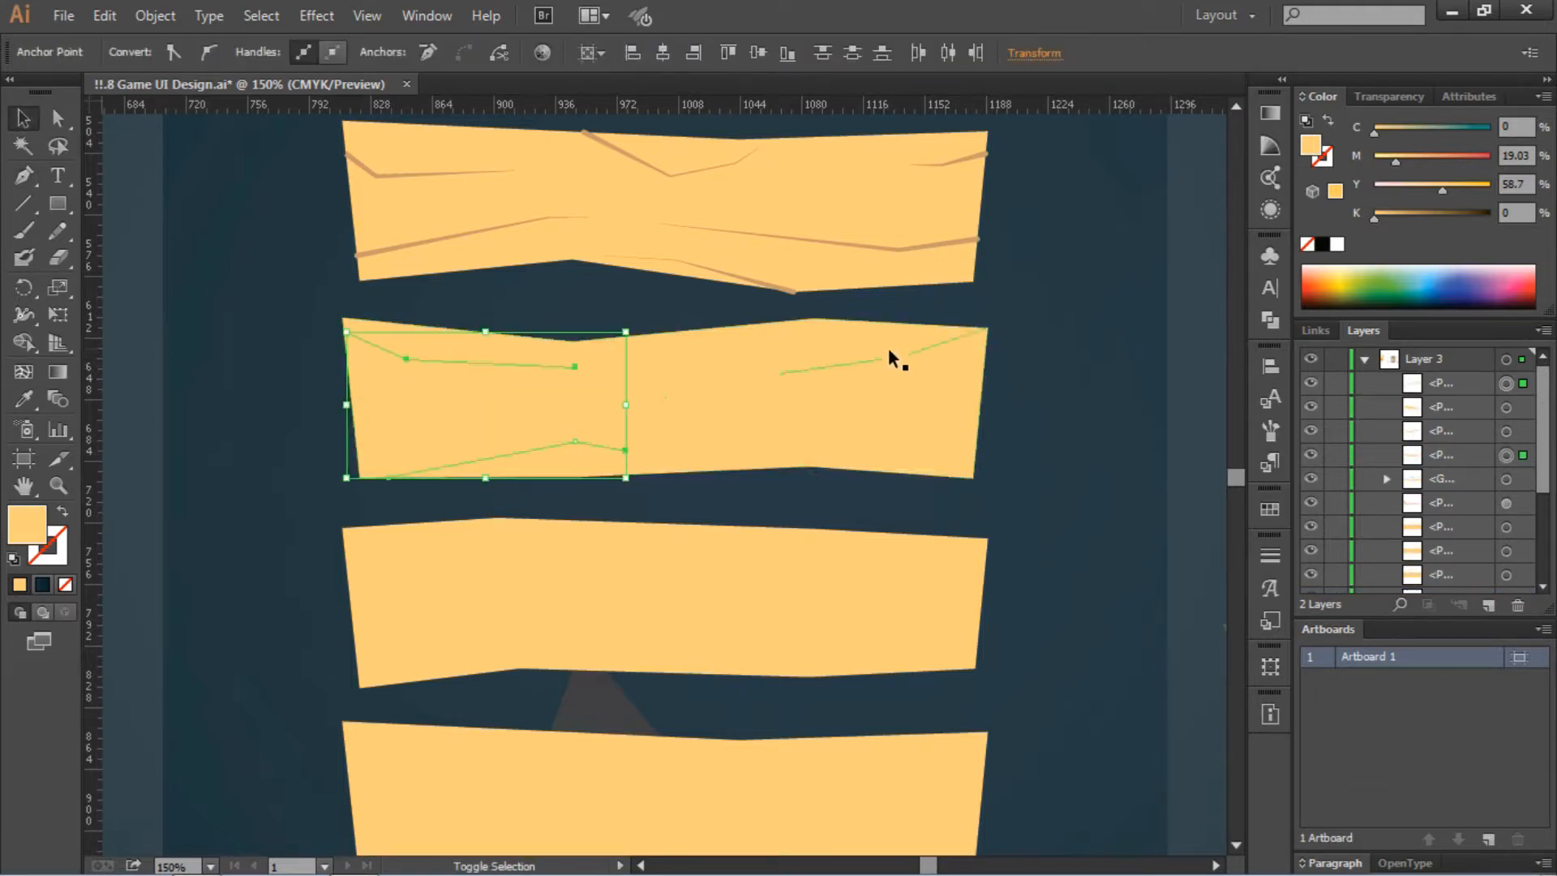
pyautogui.keyDown('shift'); pyautogui.click(893, 354); pyautogui.keyUp('shift')
pyautogui.keyDown('shift'); pyautogui.click(900, 449); pyautogui.keyUp('shift')
pyautogui.click(21, 402)
pyautogui.click(376, 175)
pyautogui.click(24, 119)
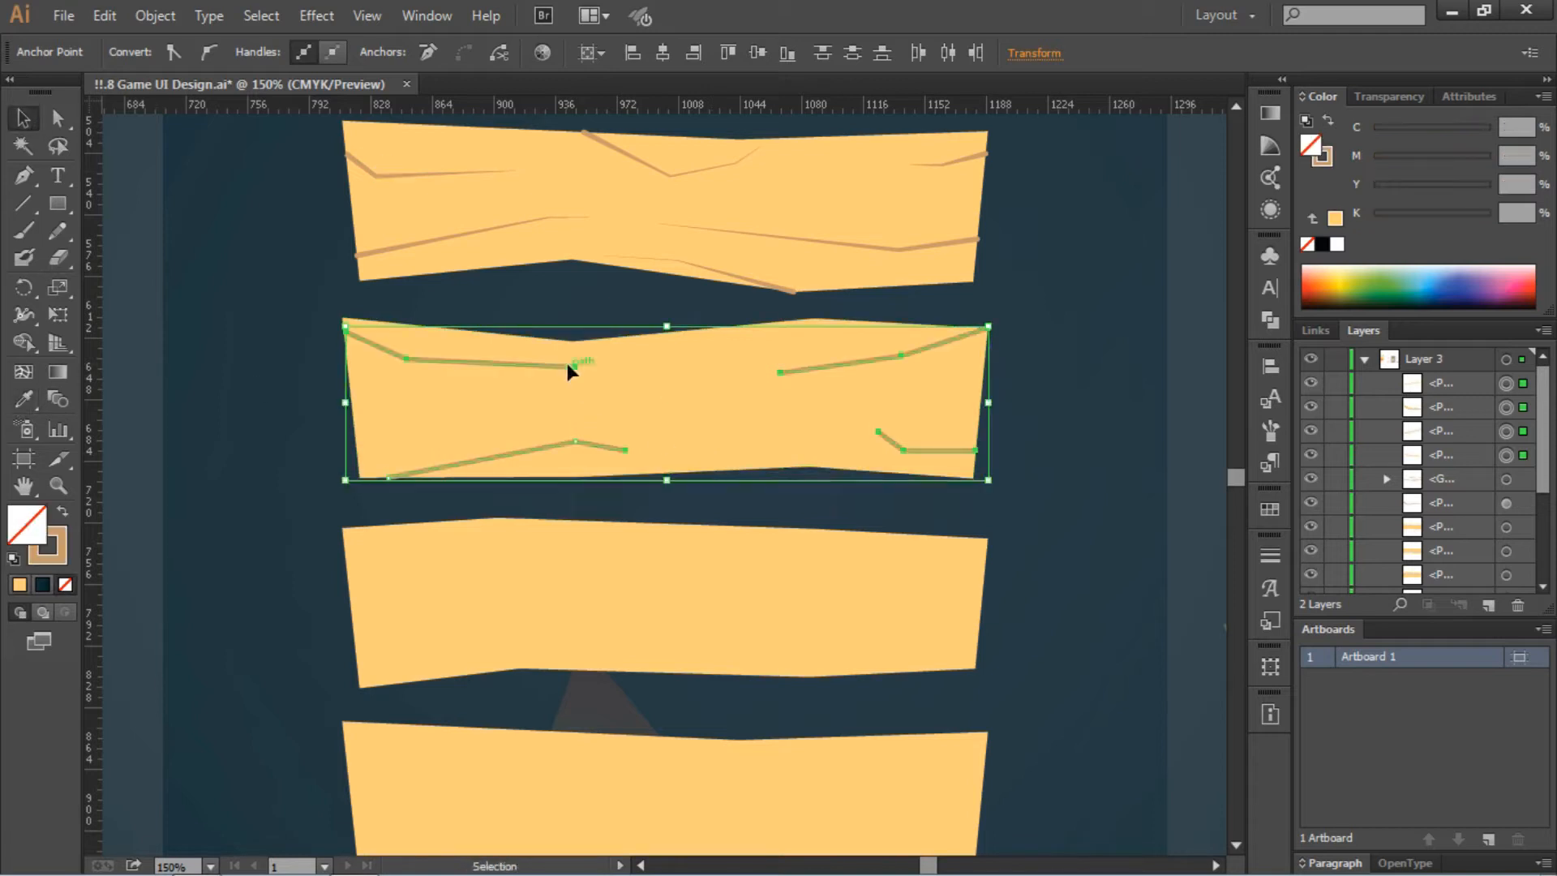
# Step: Group the second plank's four cracks and give them the tapered width profile and round caps
pyautogui.hotkey('ctrl', 'g')
pyautogui.click(466, 54)
pyautogui.click(416, 271)
pyautogui.click(228, 52)
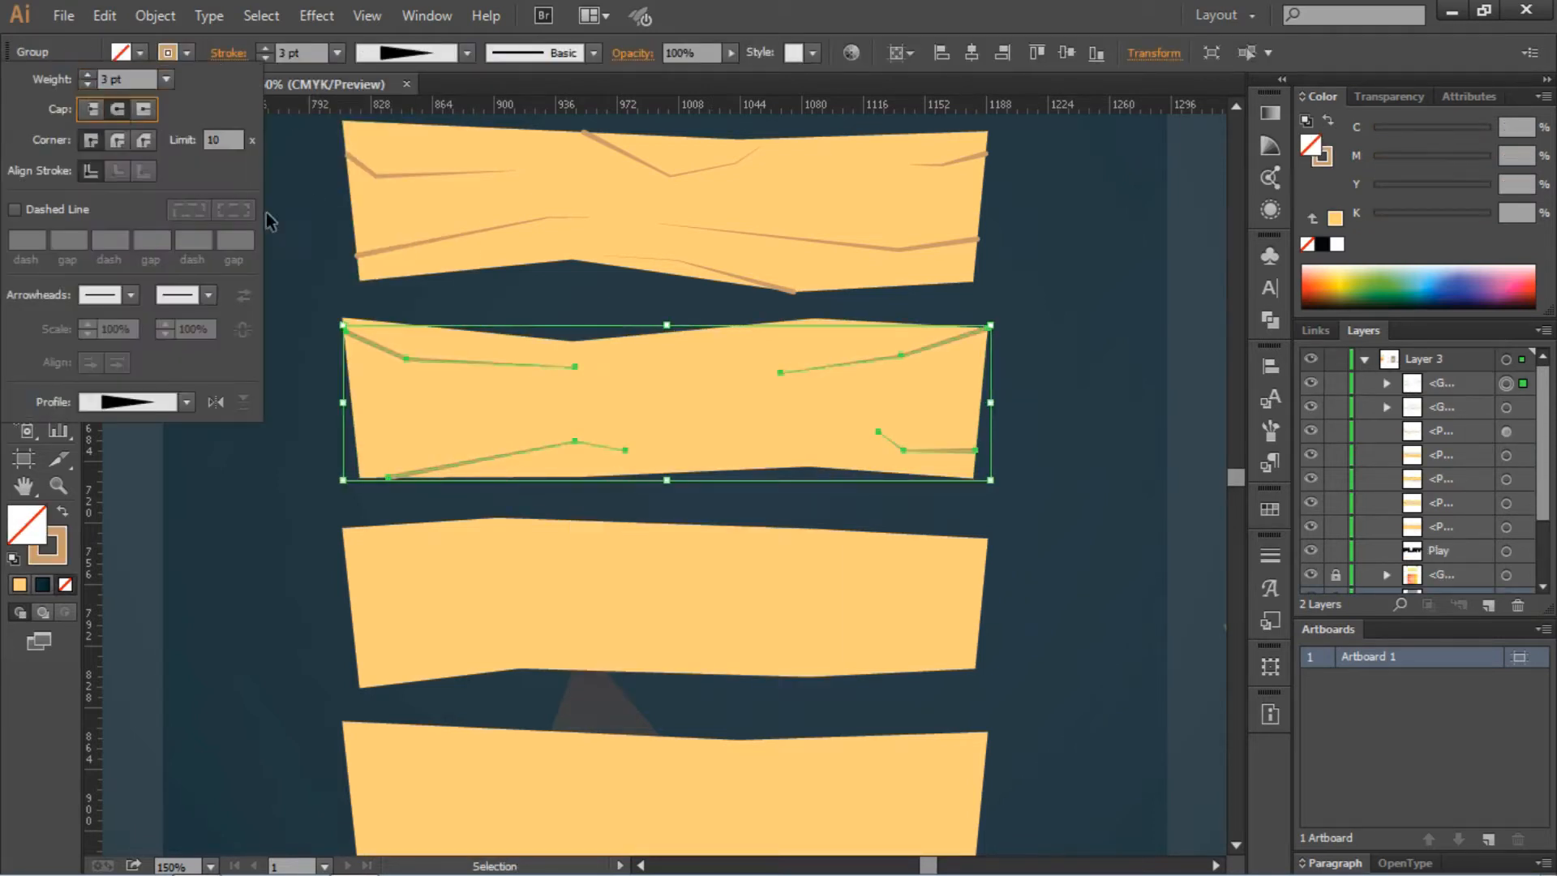
pyautogui.click(1074, 427)
pyautogui.scroll(3, 1088, 430)
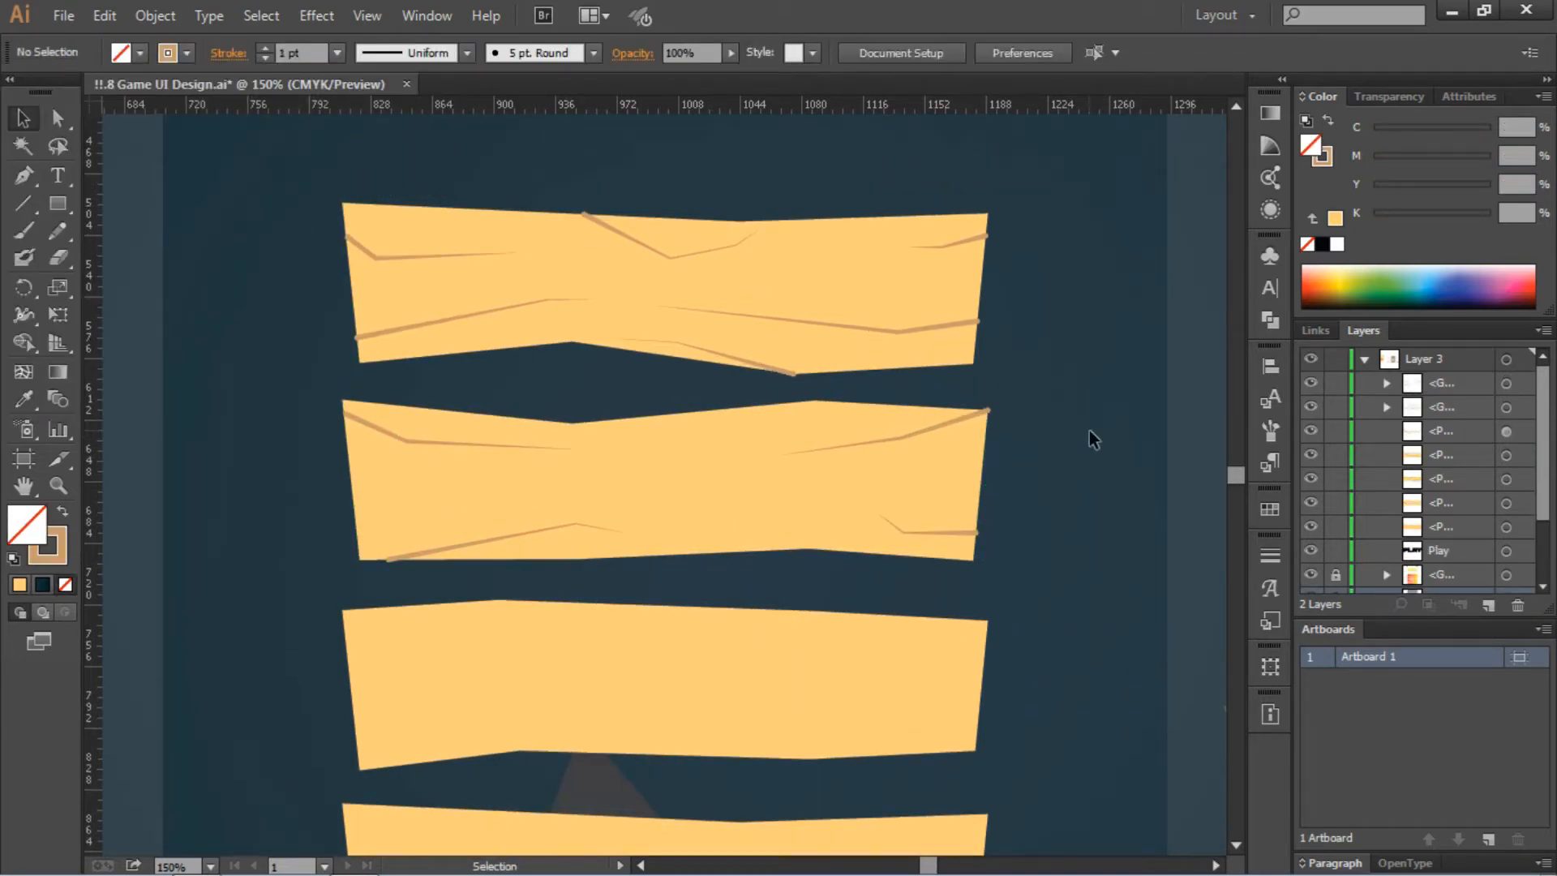
# Step: Draw a short straight crack inward from the second plank's top edge and match its stroke to an existing crack
pyautogui.click(712, 410)
pyautogui.click(637, 454)
pyautogui.click(531, 445)
pyautogui.keyDown('ctrl'); pyautogui.click(570, 375); pyautogui.keyUp('ctrl')
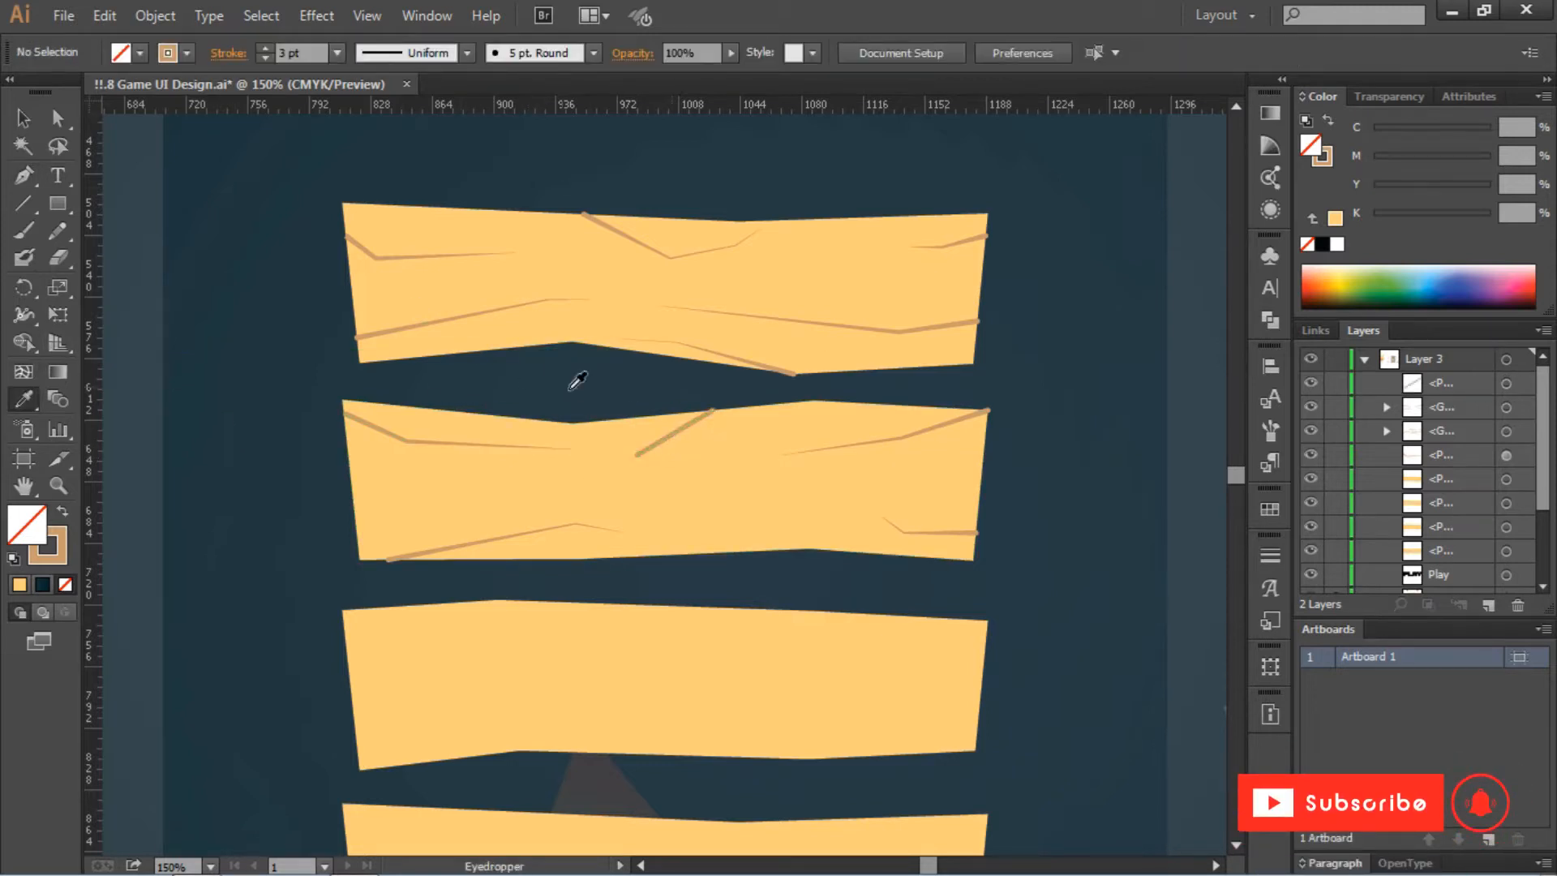
# Step: Apply the tapered width profile and a round cap to the short crack at the second plank's top edge
pyautogui.keyDown('ctrl'); pyautogui.click(676, 431); pyautogui.keyUp('ctrl')
pyautogui.click(466, 53)
pyautogui.click(393, 233)
pyautogui.click(233, 56)
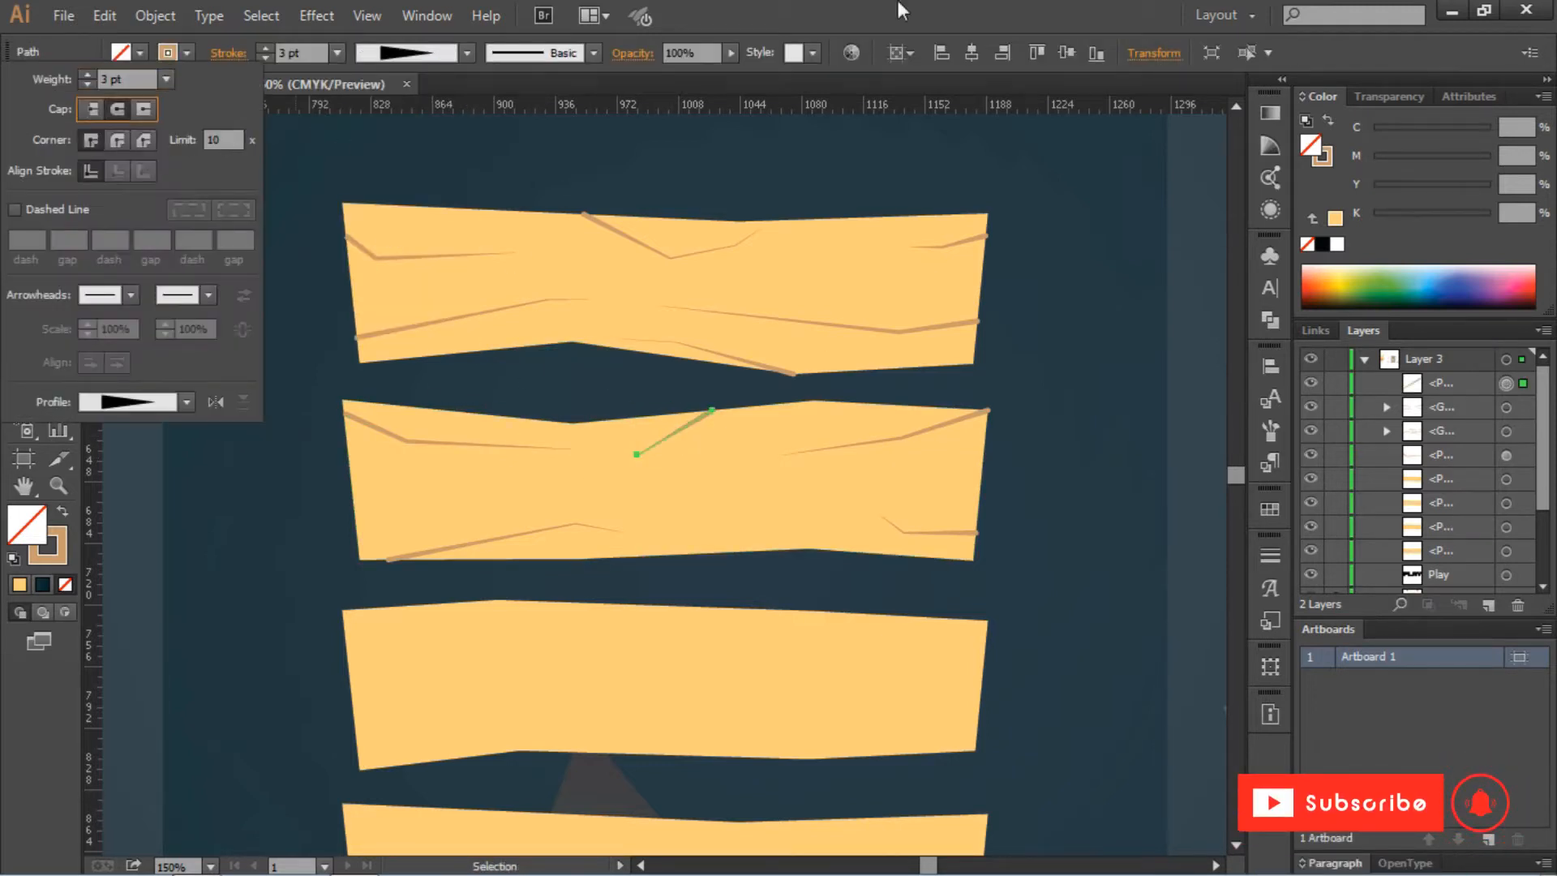
pyautogui.click(902, 10)
# Step: Extend the short top-edge crack in the second plank from its inner end with another bent segment toward the left
pyautogui.click(22, 119)
pyautogui.click(357, 271)
pyautogui.click(252, 299)
pyautogui.scroll(-2, 251, 300)
pyautogui.click(57, 120)
pyautogui.click(636, 346)
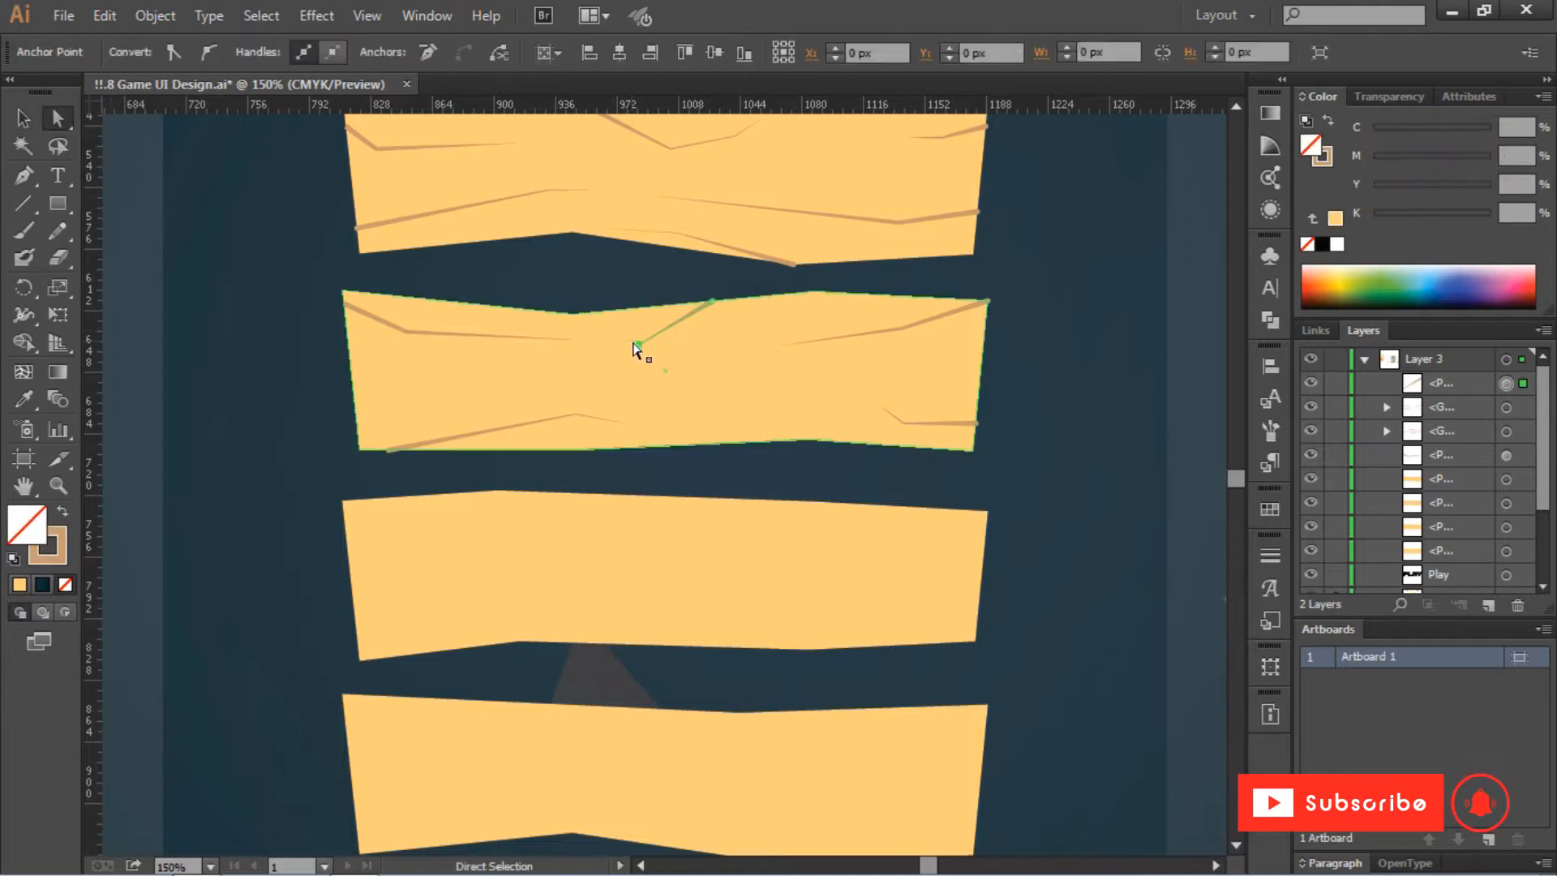
pyautogui.press('p')
pyautogui.keyDown('ctrl'); pyautogui.click(1116, 412); pyautogui.keyUp('ctrl')
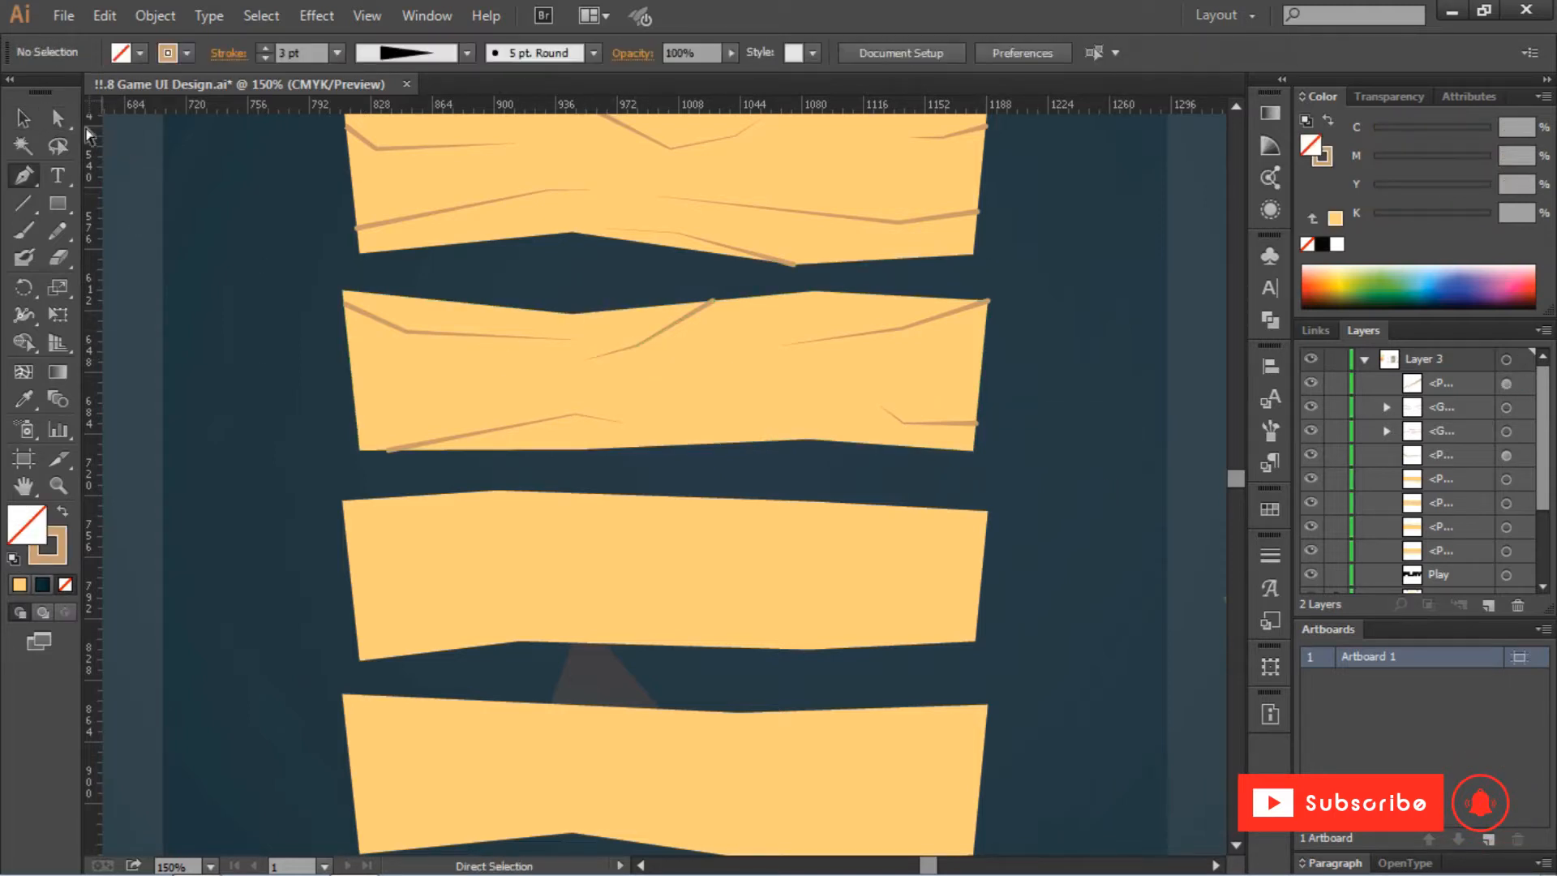
# Step: Move the second plank's top-edge crack to start at the plank's upper peak and shift its bend and tip to follow
pyautogui.click(57, 120)
pyautogui.moveTo(713, 301); pyautogui.dragTo(816, 291)
pyautogui.click(1059, 372)
pyautogui.moveTo(584, 360); pyautogui.dragTo(640, 322)
pyautogui.moveTo(638, 345); pyautogui.dragTo(707, 317)
pyautogui.click(956, 371)
pyautogui.click(1159, 505)
pyautogui.scroll(-4, 1136, 513)
pyautogui.scroll(7, 486, 494)
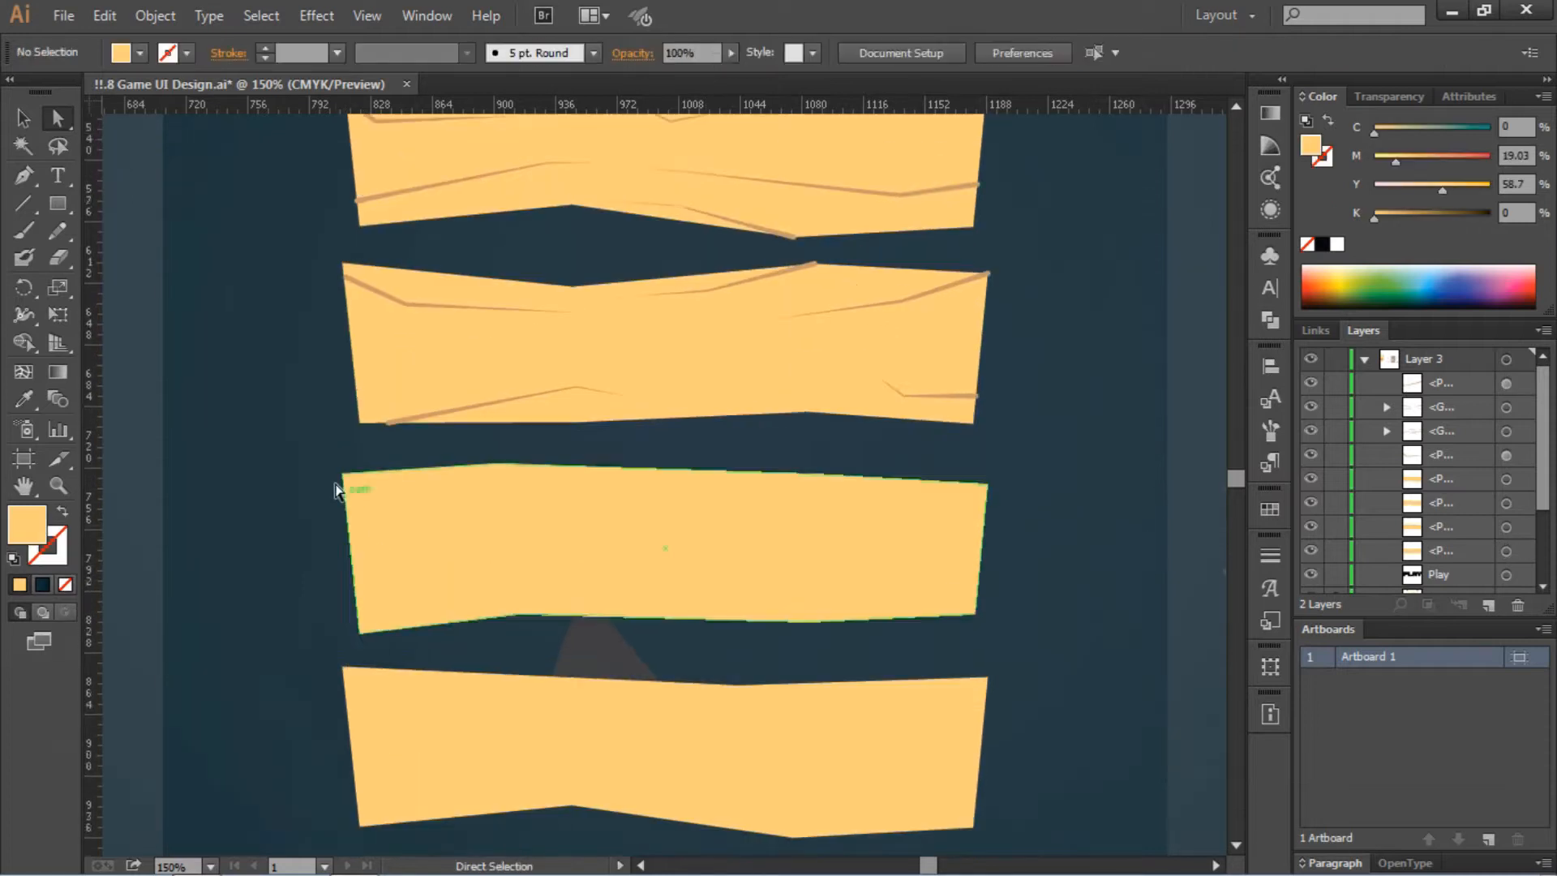
pyautogui.click(22, 119)
pyautogui.scroll(-6, 938, 615)
pyautogui.click(698, 531)
pyautogui.click(23, 399)
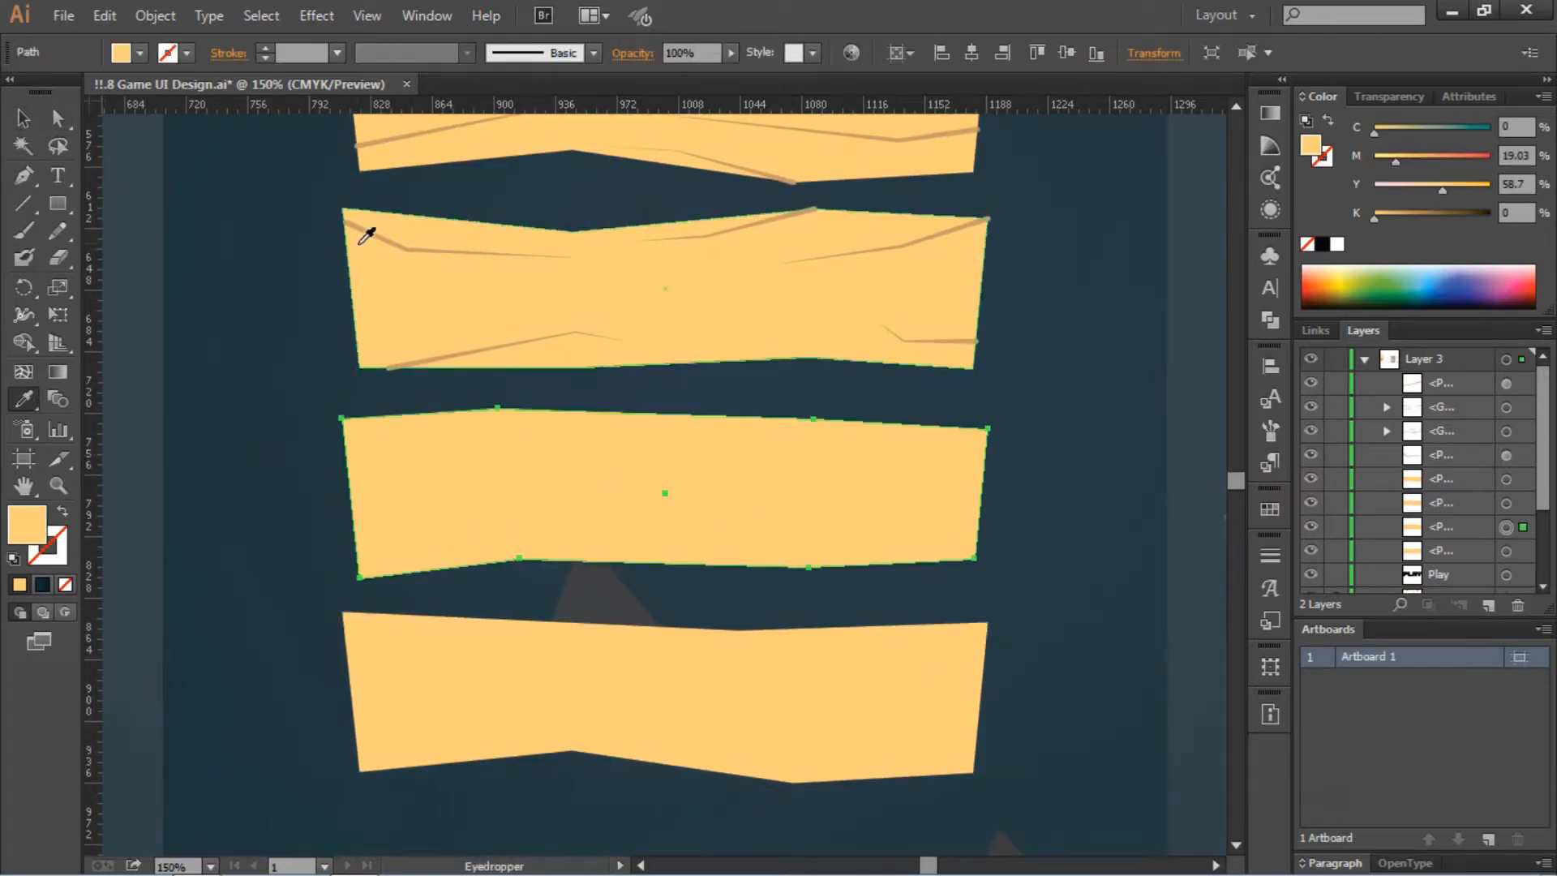
pyautogui.click(362, 231)
pyautogui.click(23, 176)
pyautogui.hotkey('ctrl', 'z')
# Step: Draw two bent crack lines in the third plank with the Pen tool, one from each upper corner
pyautogui.keyDown('ctrl'); pyautogui.click(429, 251); pyautogui.keyUp('ctrl')
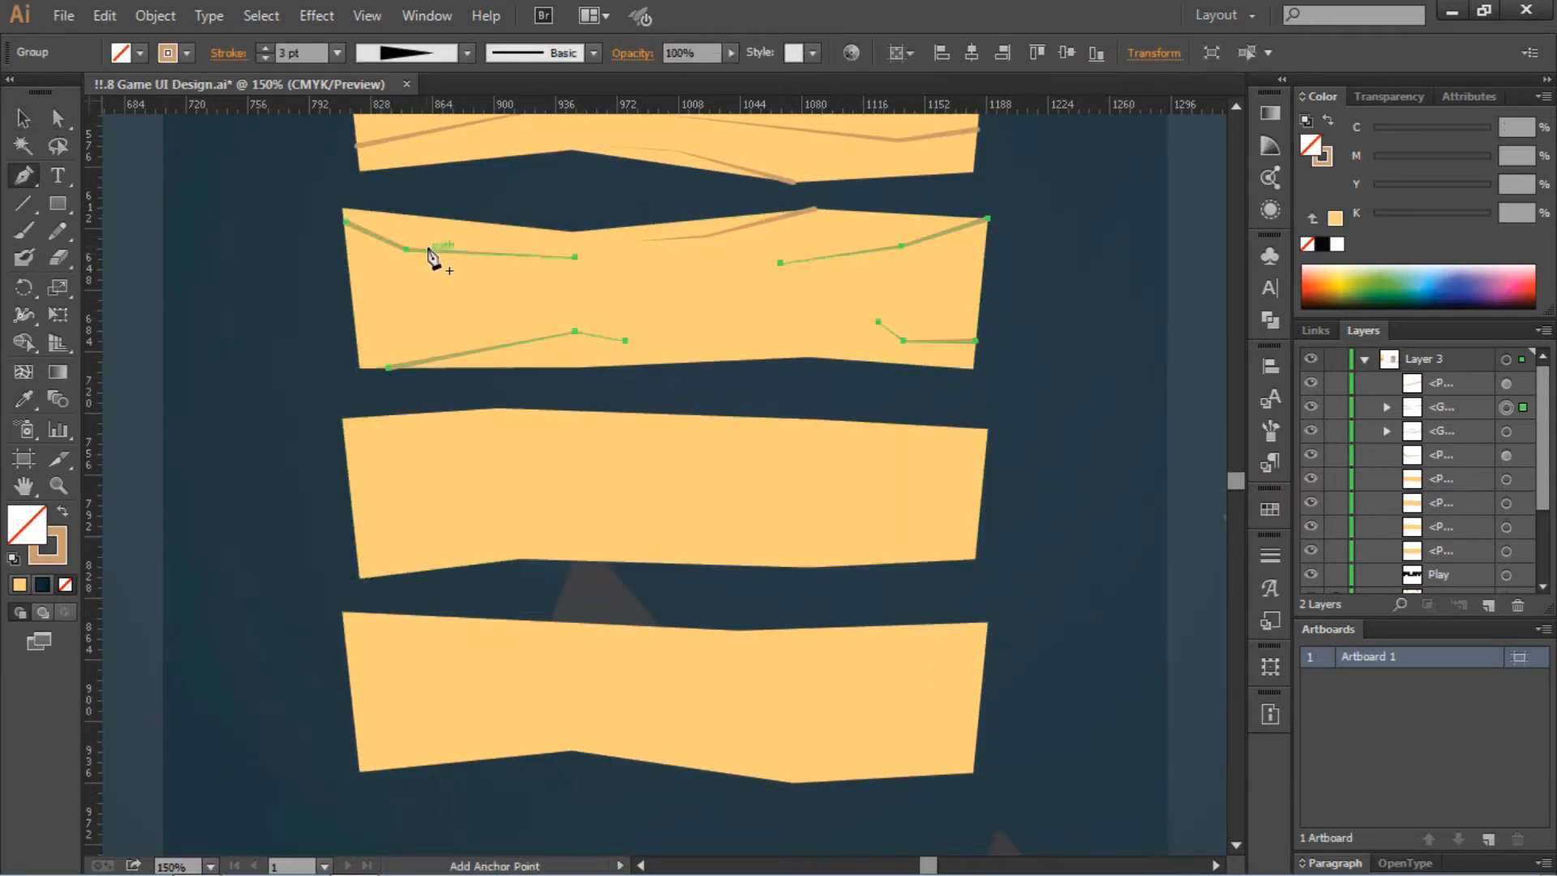
pyautogui.click(341, 419)
pyautogui.click(459, 450)
pyautogui.click(553, 442)
pyautogui.click(988, 434)
pyautogui.click(789, 460)
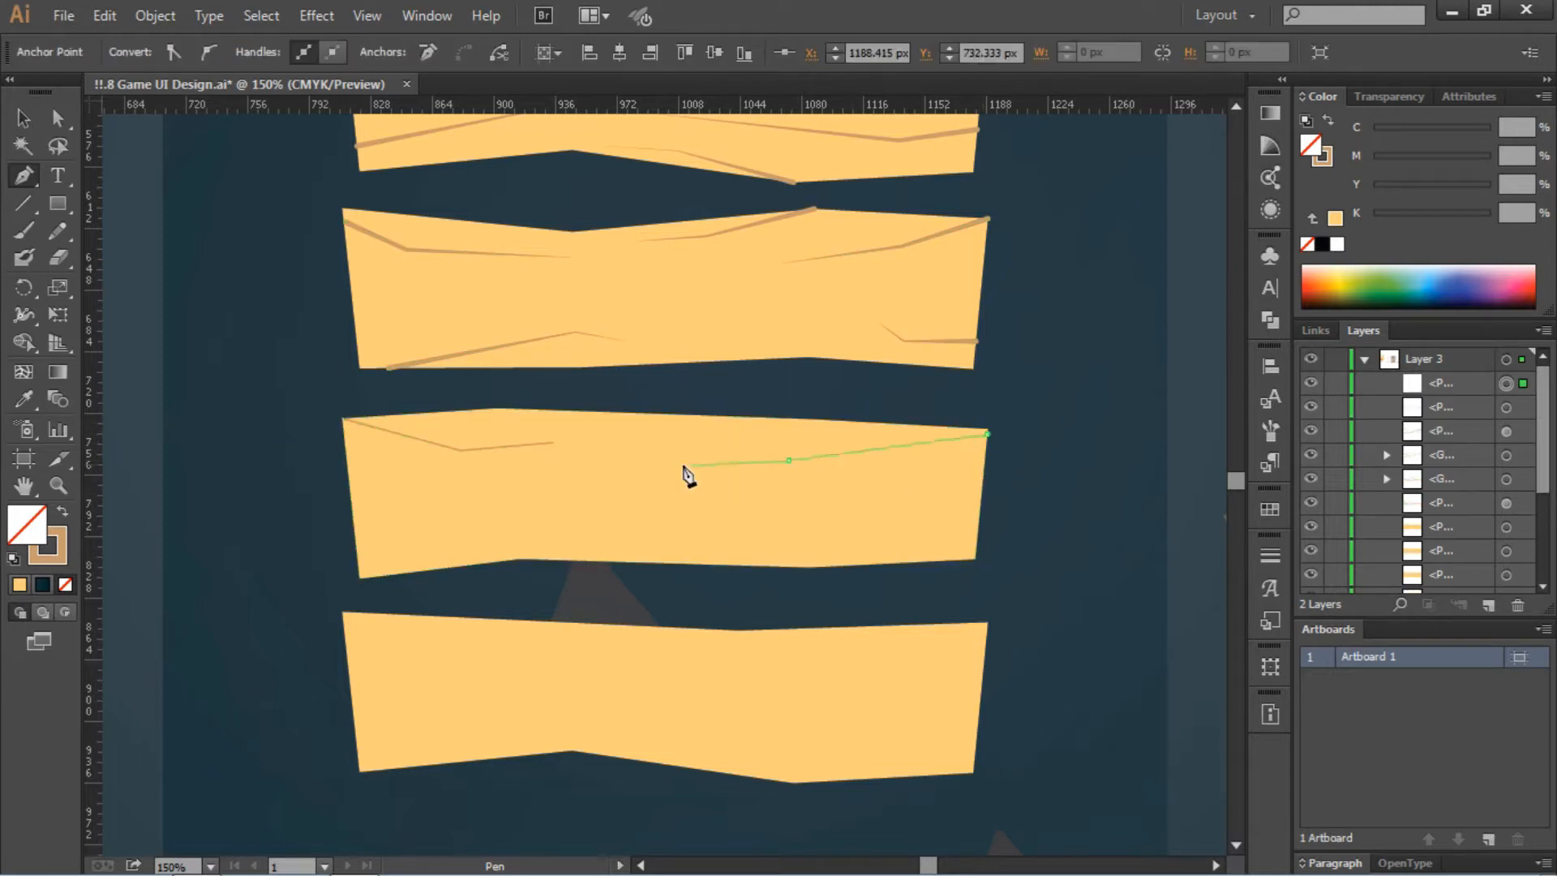
# Step: Draw a bent crack from the third plank's lower-right corner and a short straight crack above it
pyautogui.click(976, 560)
pyautogui.click(900, 522)
pyautogui.click(765, 520)
pyautogui.click(946, 485)
pyautogui.click(815, 492)
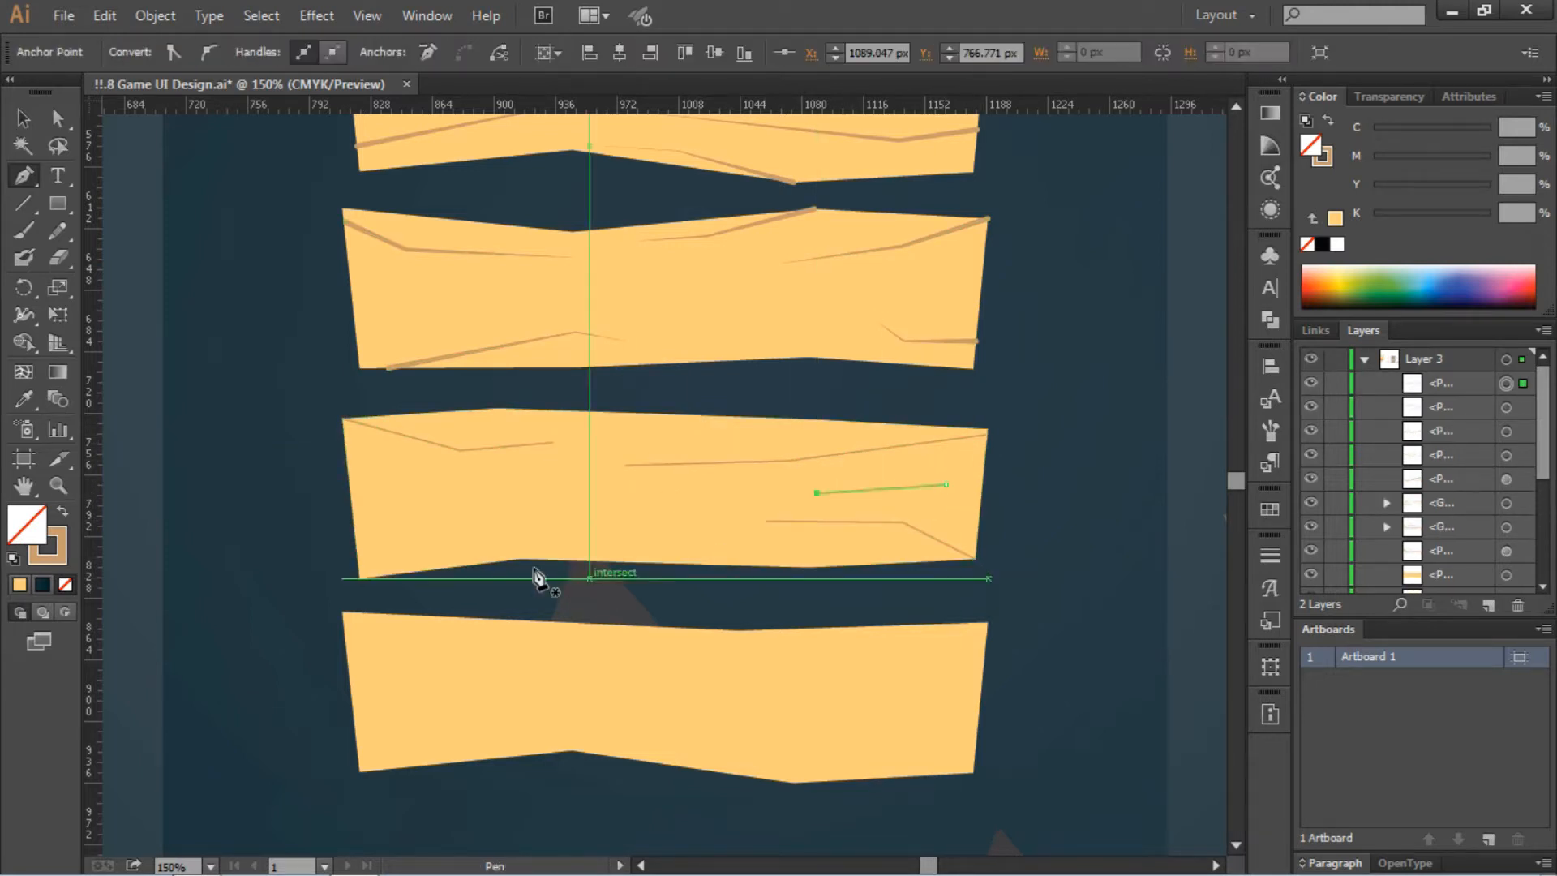
# Step: Draw two more bent cracks in the third plank, one from its bottom edge and one from its left edge
pyautogui.click(486, 562)
pyautogui.click(625, 527)
pyautogui.click(727, 534)
pyautogui.click(351, 506)
pyautogui.click(424, 540)
pyautogui.click(453, 534)
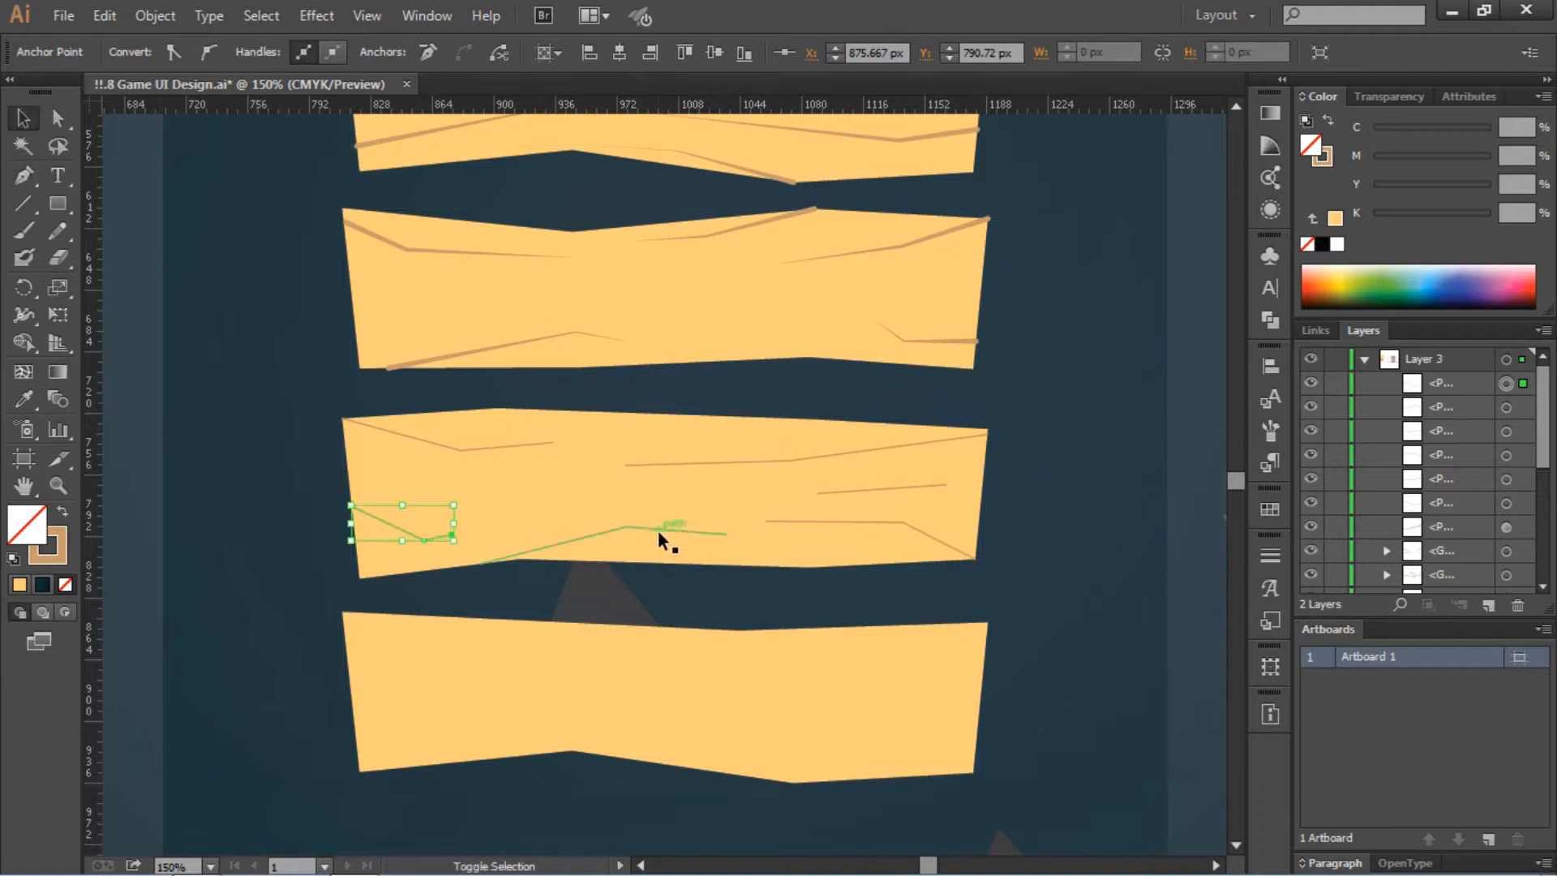
# Step: Select the third plank's six cracks, match their stroke to a second-plank crack with the Eyedropper, and group them
pyautogui.moveTo(658, 529); pyautogui.dragTo(856, 489)
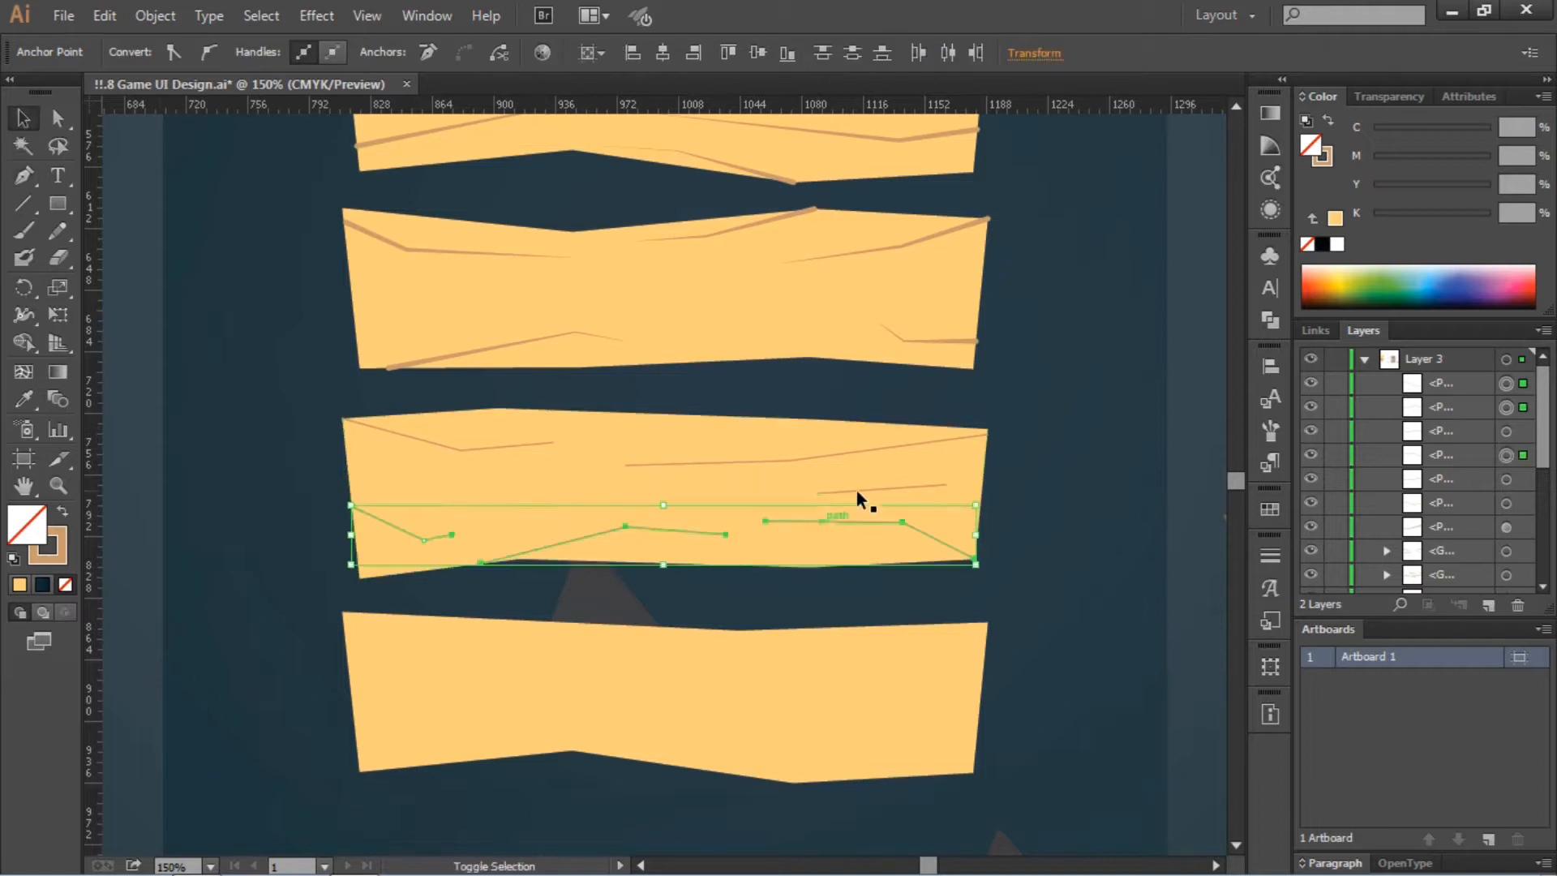
pyautogui.click(427, 360)
pyautogui.click(23, 119)
pyautogui.rightClick(410, 448)
pyautogui.click(459, 556)
# Step: Apply the tapered width profile to the third plank's crack group and adjust its stroke options
pyautogui.click(424, 54)
pyautogui.click(385, 230)
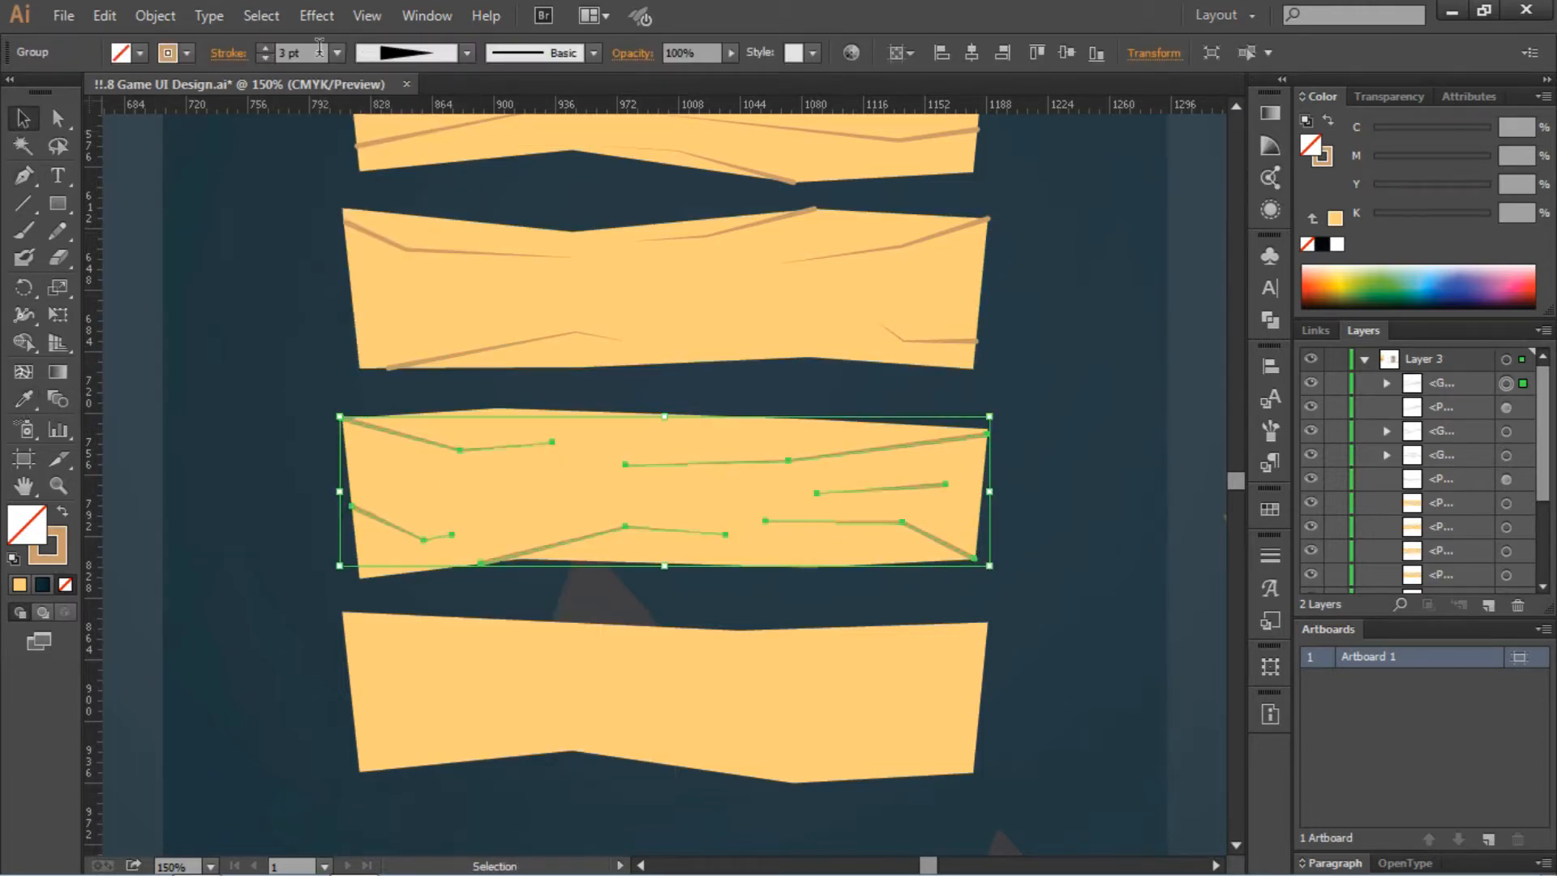
pyautogui.click(229, 53)
pyautogui.click(222, 476)
# Step: Move the third plank's short straight crack to start at the right edge and pull its inner tip closer to that edge
pyautogui.click(59, 122)
pyautogui.click(945, 485)
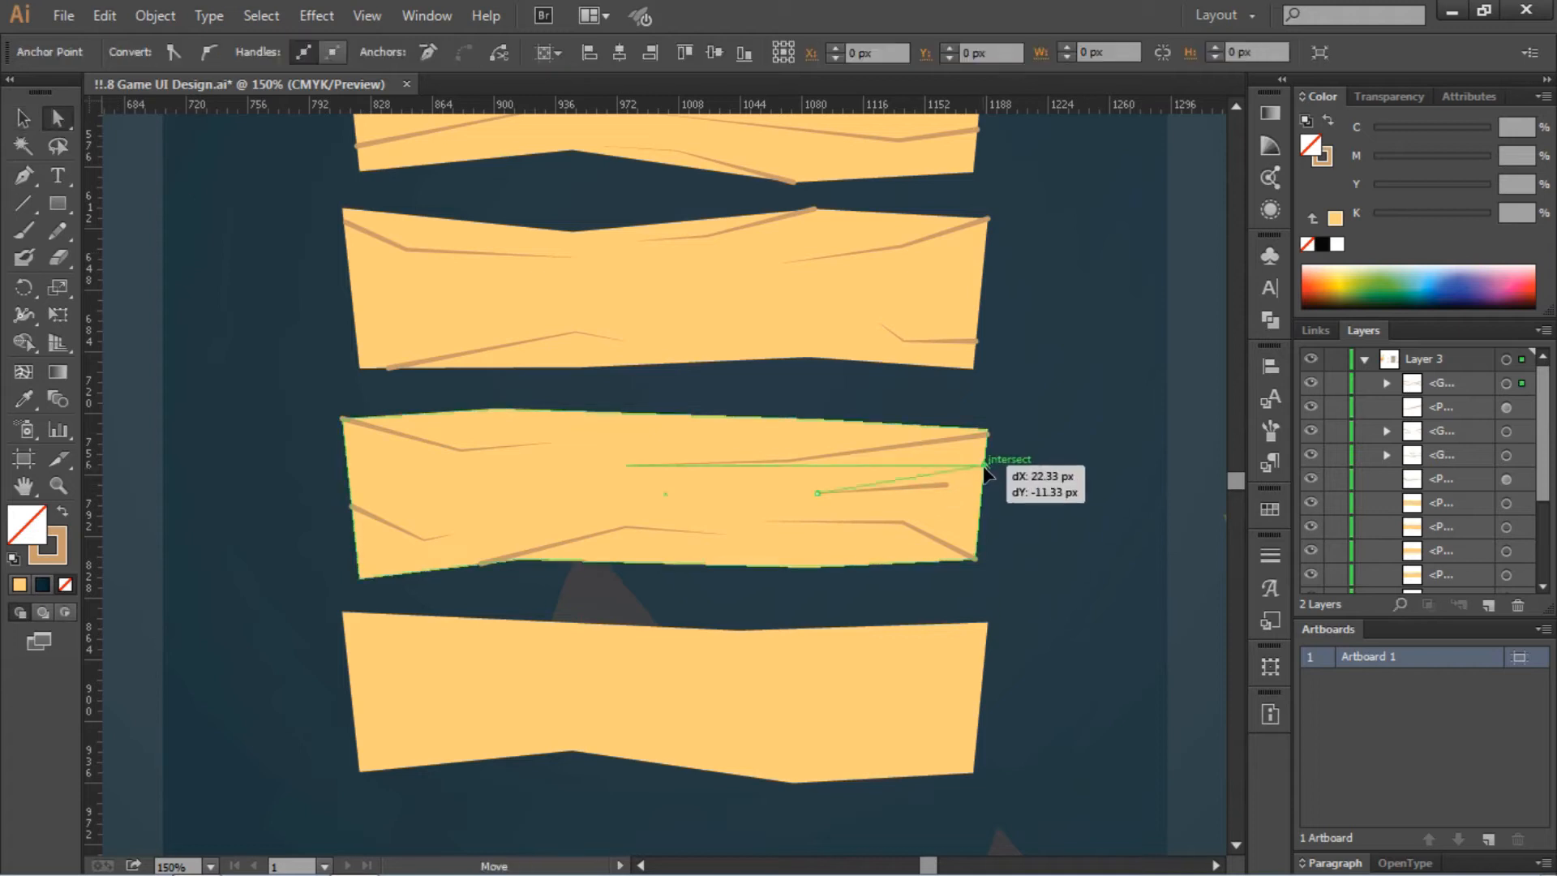
pyautogui.moveTo(983, 466); pyautogui.dragTo(985, 465)
pyautogui.click(1046, 486)
pyautogui.moveTo(819, 494); pyautogui.dragTo(917, 500)
pyautogui.click(1079, 524)
# Step: Paste a copy of the second plank in front, enlarge it slightly, and shift it a little past the plank's left edge
pyautogui.hotkey('ctrl', '0')
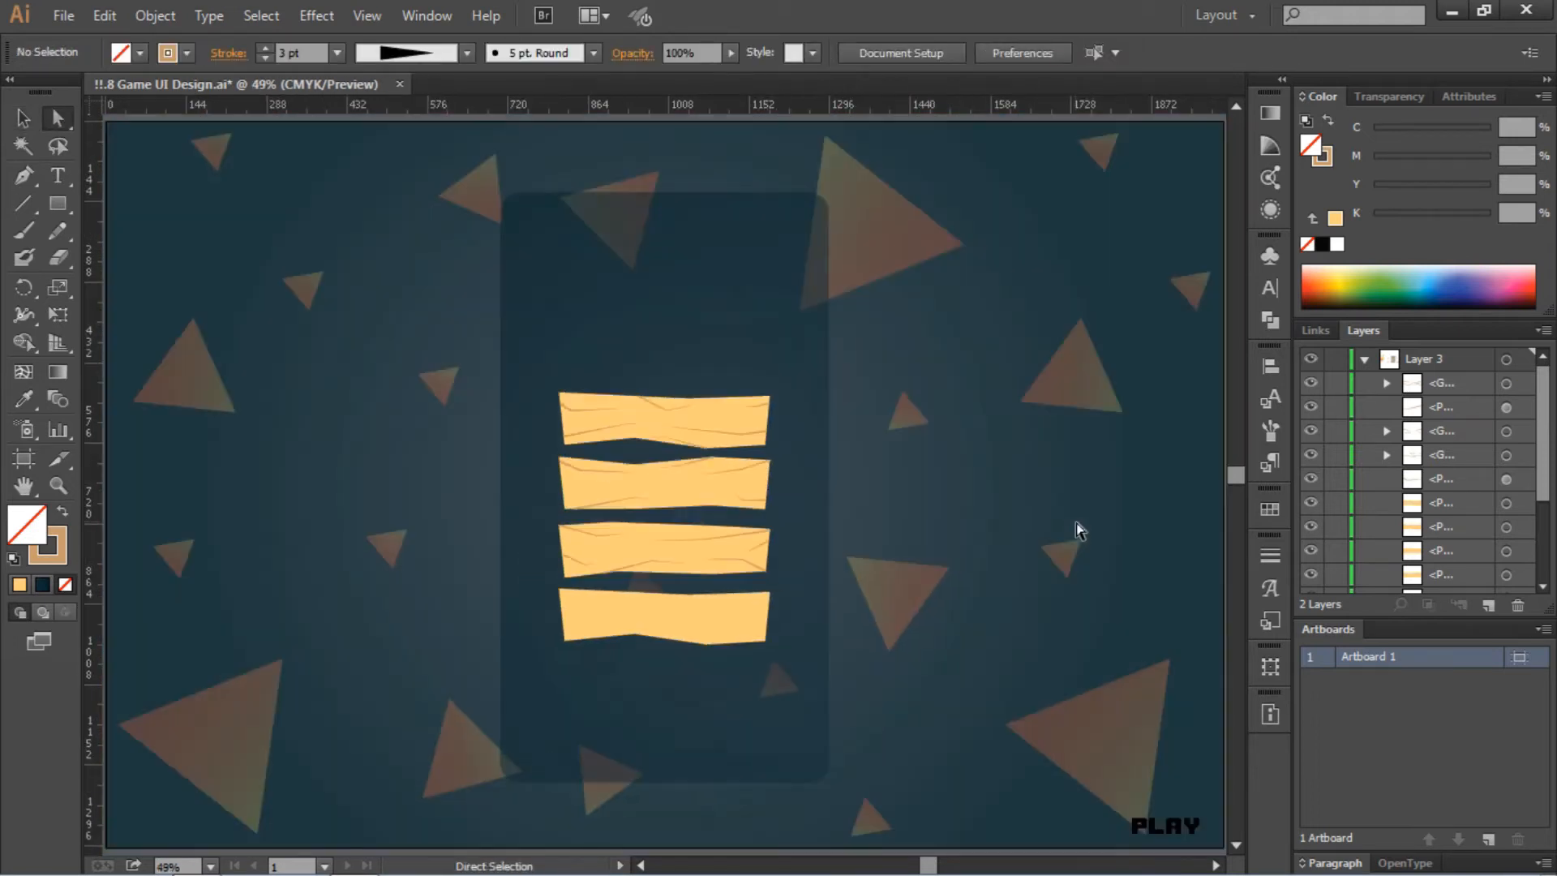
pyautogui.hotkey('ctrl', '+')
pyautogui.hotkey('ctrl', '+')
pyautogui.hotkey('ctrl', '+')
pyautogui.hotkey('ctrl', '+')
pyautogui.press('v')
pyautogui.click(692, 494)
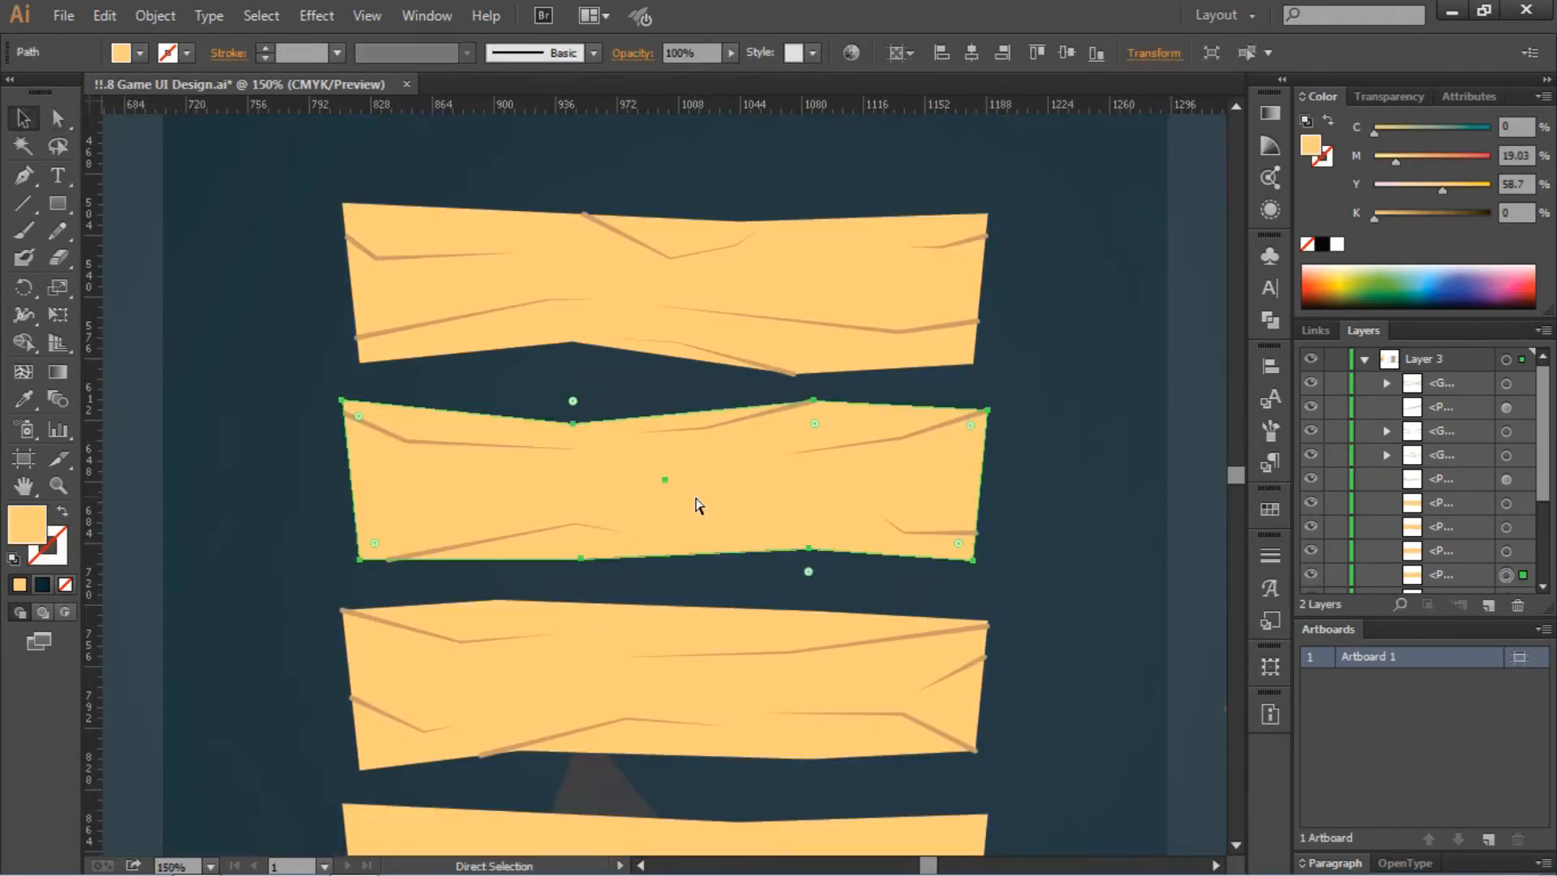
pyautogui.hotkey('ctrl', 'c')
pyautogui.hotkey('ctrl', 'f')
pyautogui.moveTo(991, 564); pyautogui.dragTo(997, 566)
pyautogui.moveTo(843, 513); pyautogui.dragTo(835, 512)
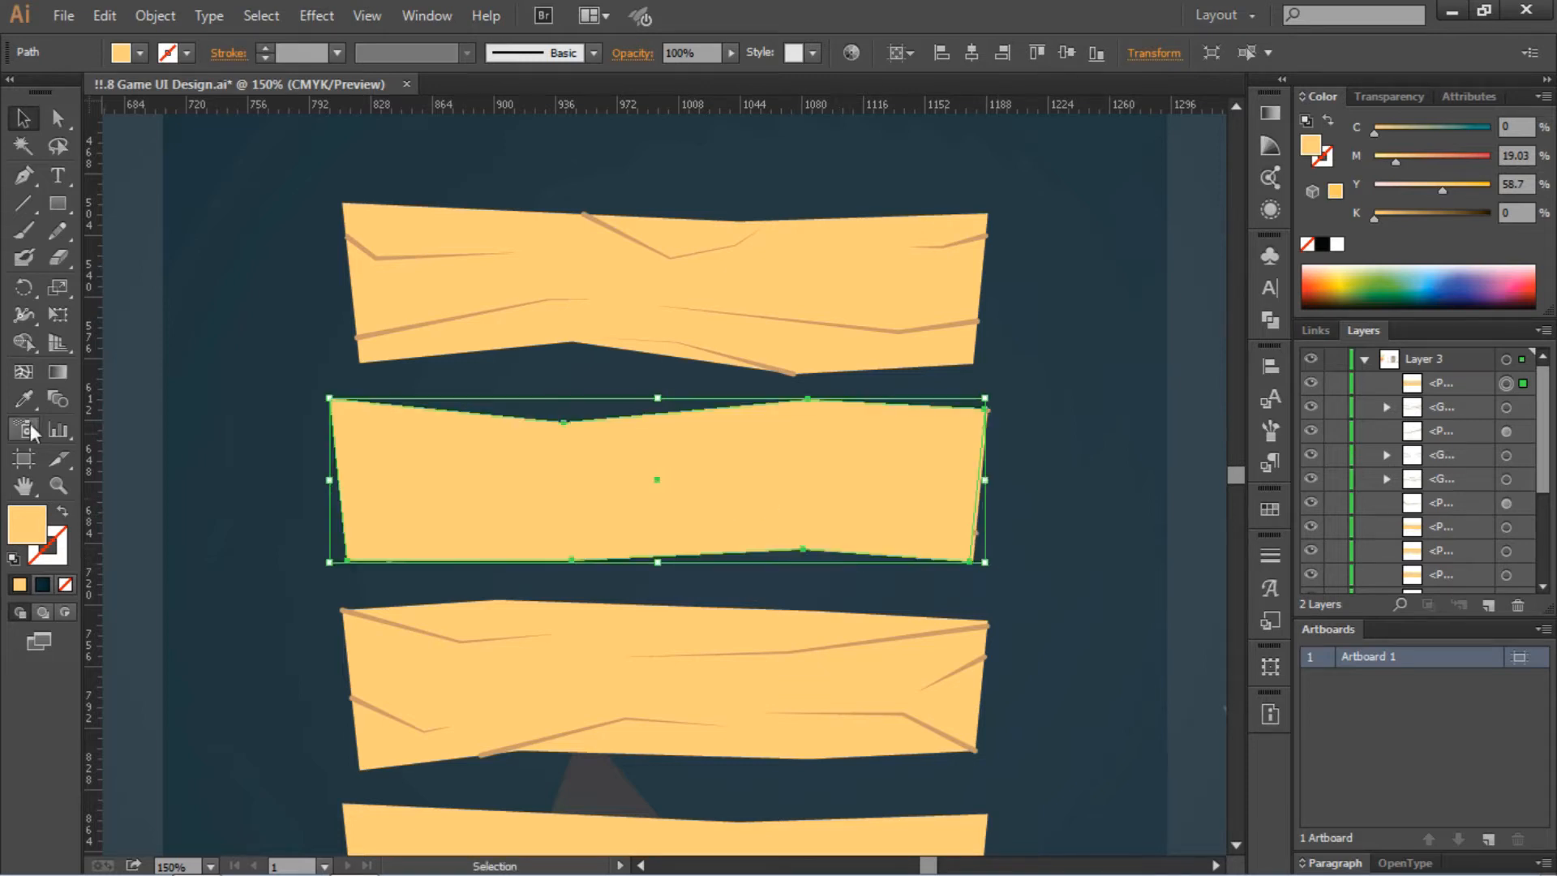
# Step: Fill the second plank's copy with brown C=30 M=50 Y=75 K=10 and send it behind the original plank
pyautogui.click(121, 53)
pyautogui.click(158, 136)
pyautogui.press('Escape')
pyautogui.press('a')
pyautogui.hotkey('ctrl', '[')
pyautogui.hotkey('ctrl', '[')
pyautogui.hotkey('ctrl', '[')
pyautogui.hotkey('ctrl', '[')
pyautogui.hotkey('ctrl', '[')
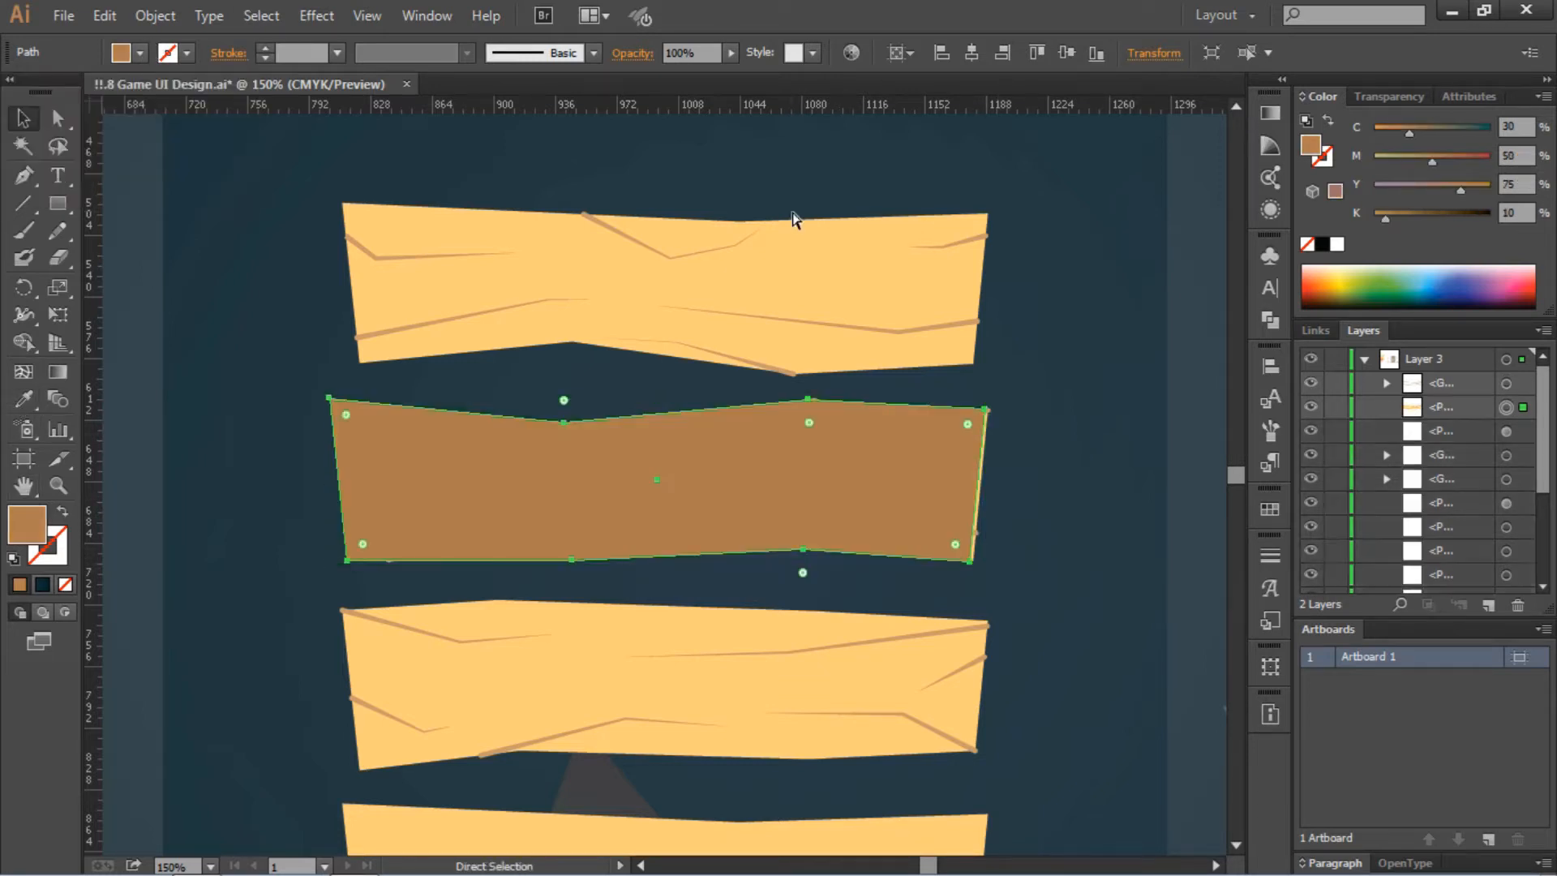
pyautogui.hotkey('ctrl', '[')
# Step: Stretch the backing copy to about 390 × 97 px past the plank's right and bottom edges and fill it with C=25 M=40 Y=65 K=0
pyautogui.press('v')
pyautogui.moveTo(990, 572); pyautogui.dragTo(998, 567)
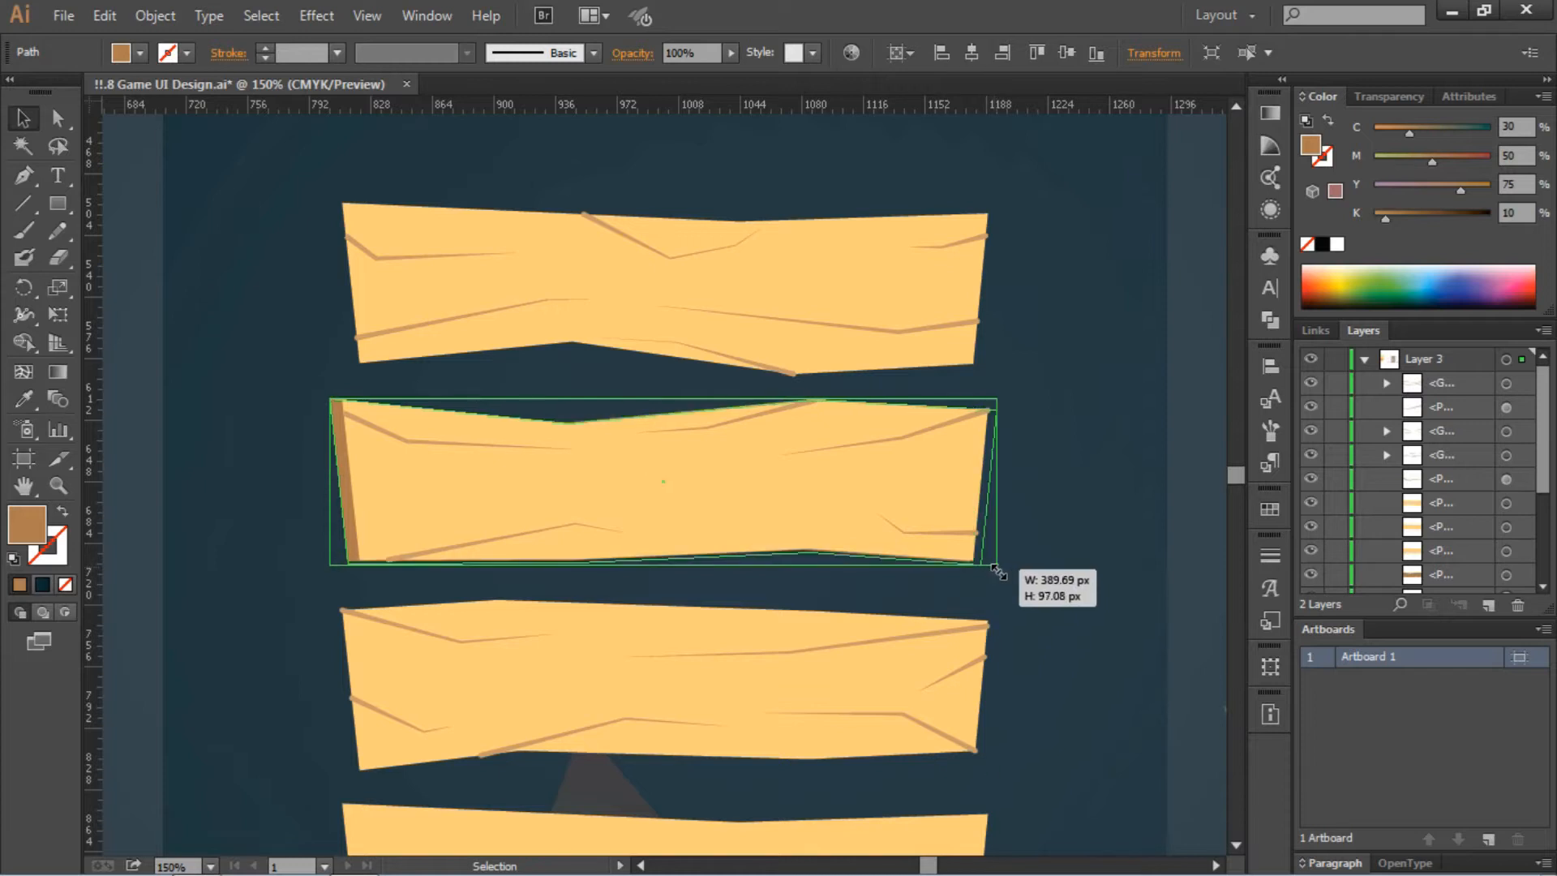
pyautogui.click(1050, 609)
pyautogui.click(989, 559)
pyautogui.click(140, 53)
pyautogui.click(148, 136)
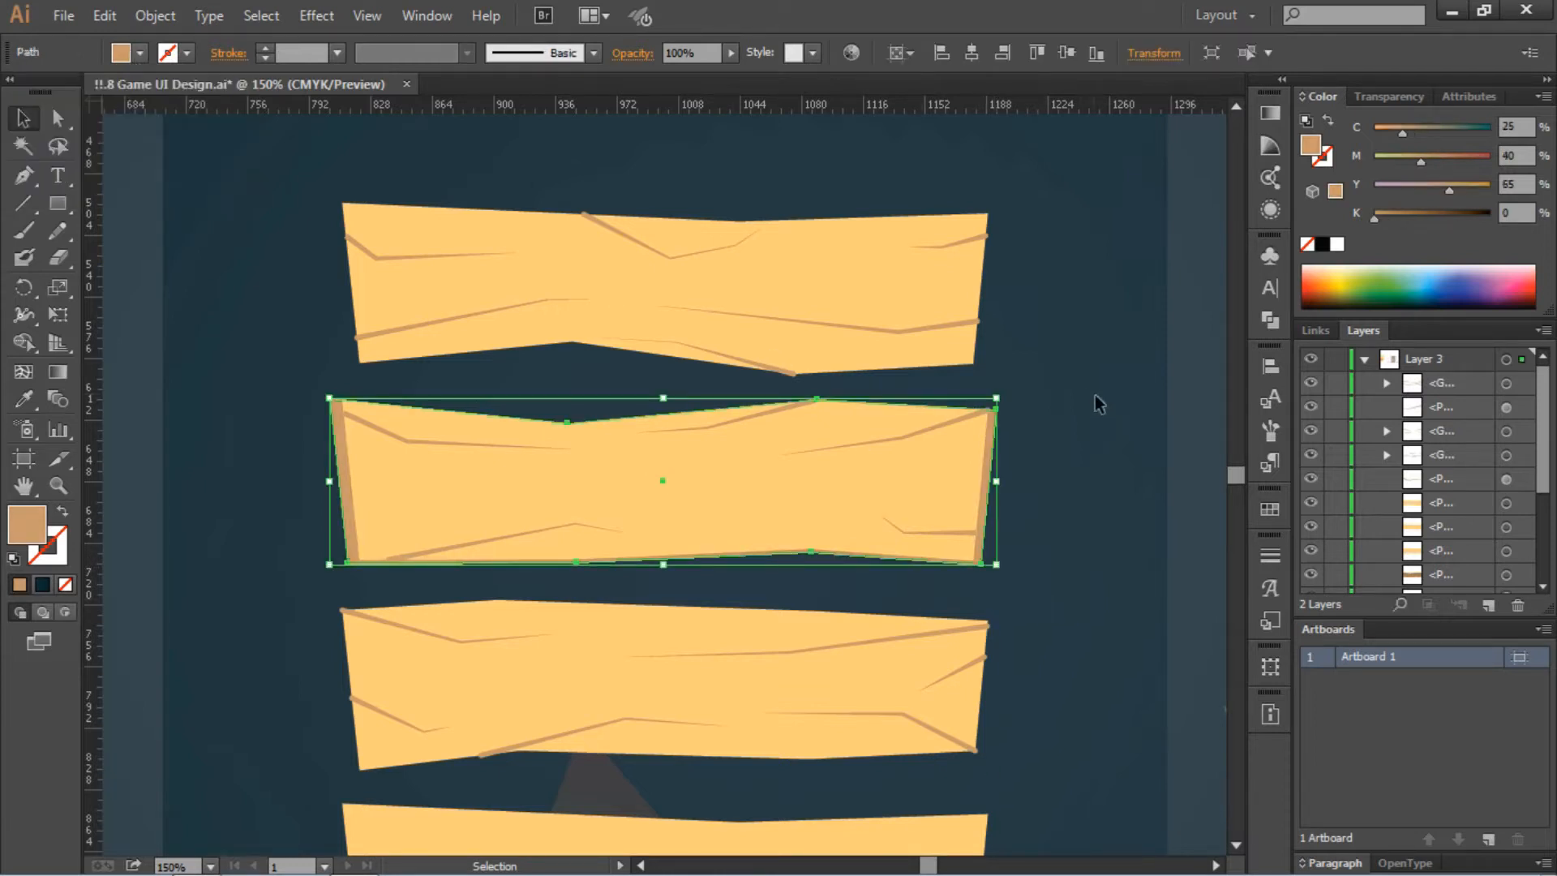
pyautogui.click(1072, 432)
# Step: Extend the backing shape further below the second plank and group it with the plank and its cracks
pyautogui.click(986, 487)
pyautogui.moveTo(664, 564); pyautogui.dragTo(664, 576)
pyautogui.click(1058, 557)
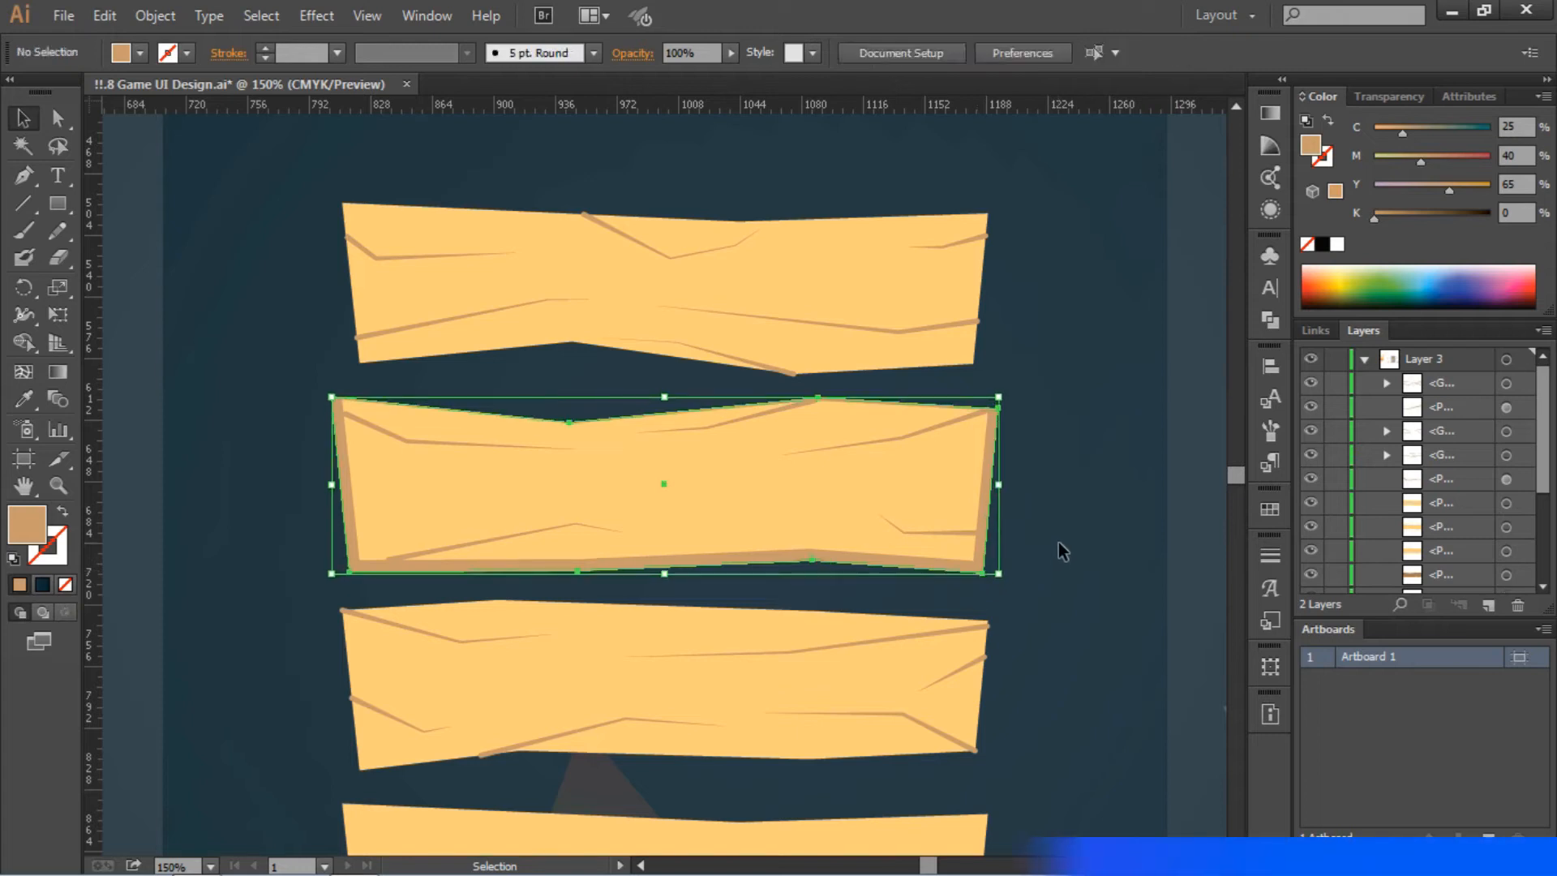
pyautogui.rightClick(781, 511)
pyautogui.click(1052, 698)
# Step: Delete the bottom plank that has no cracks
pyautogui.scroll(-5, 1052, 698)
pyautogui.click(707, 684)
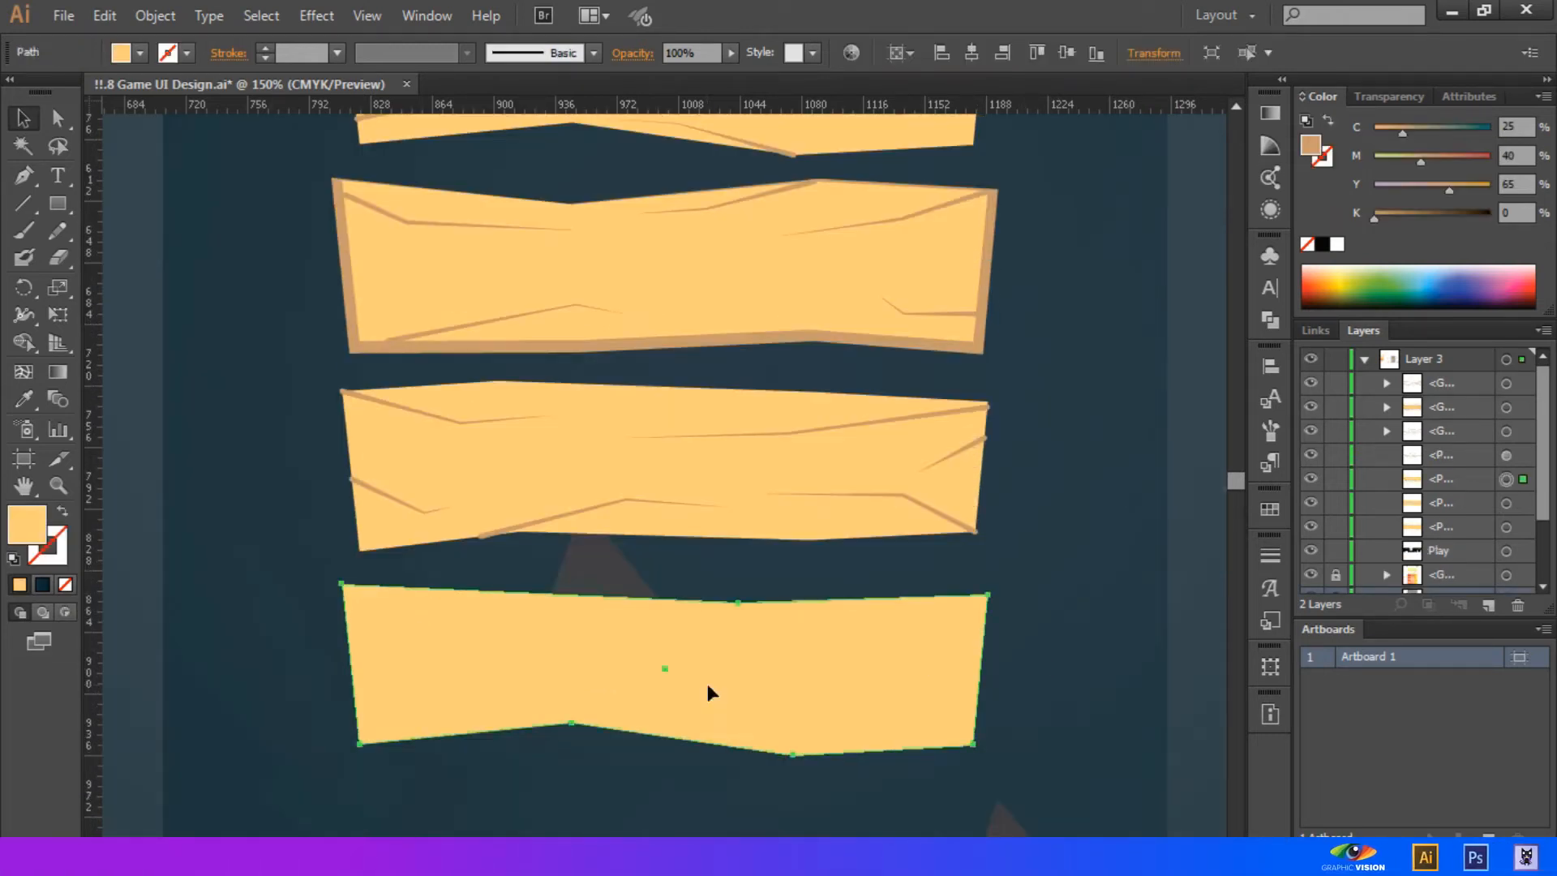
pyautogui.press('Delete')
# Step: Paste a copy of the third plank, enlarge it slightly, and position it over the original plank
pyautogui.hotkey('ctrl', '-')
pyautogui.scroll(3, 990, 641)
pyautogui.click(824, 605)
pyautogui.hotkey('ctrl', 'c')
pyautogui.hotkey('ctrl', 'v')
pyautogui.moveTo(880, 541); pyautogui.dragTo(888, 548)
pyautogui.moveTo(751, 511); pyautogui.dragTo(752, 634)
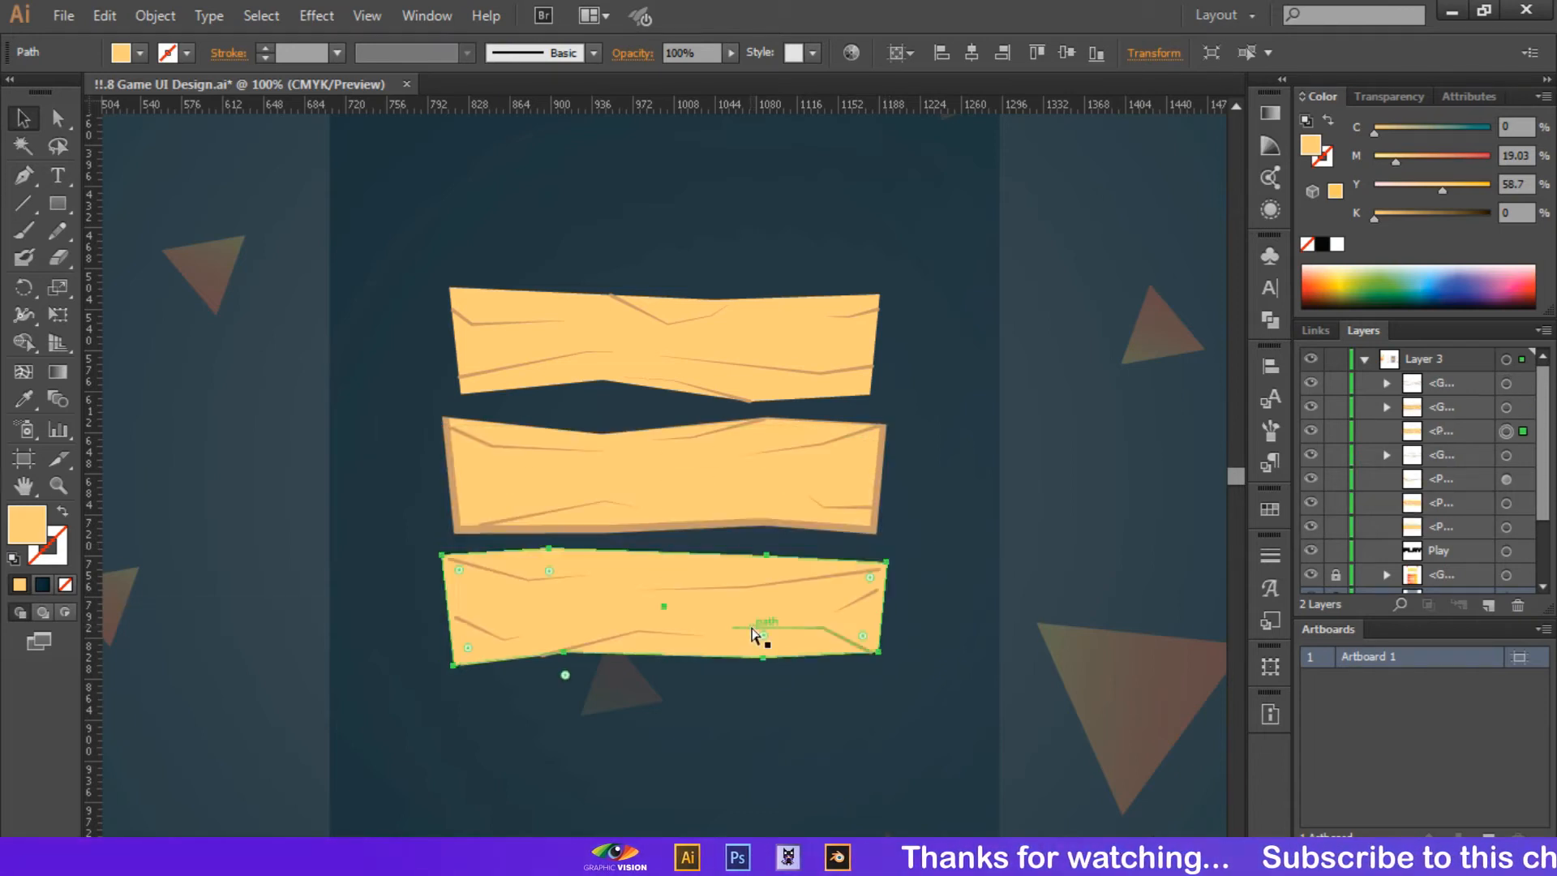
# Step: Fill the third plank's copy with the second plank's backing color, C=25 M=40 Y=65 K=0, and place it behind the plank
pyautogui.click(23, 399)
pyautogui.click(882, 471)
pyautogui.hotkey('ctrl', '+')
pyautogui.hotkey('ctrl', '+')
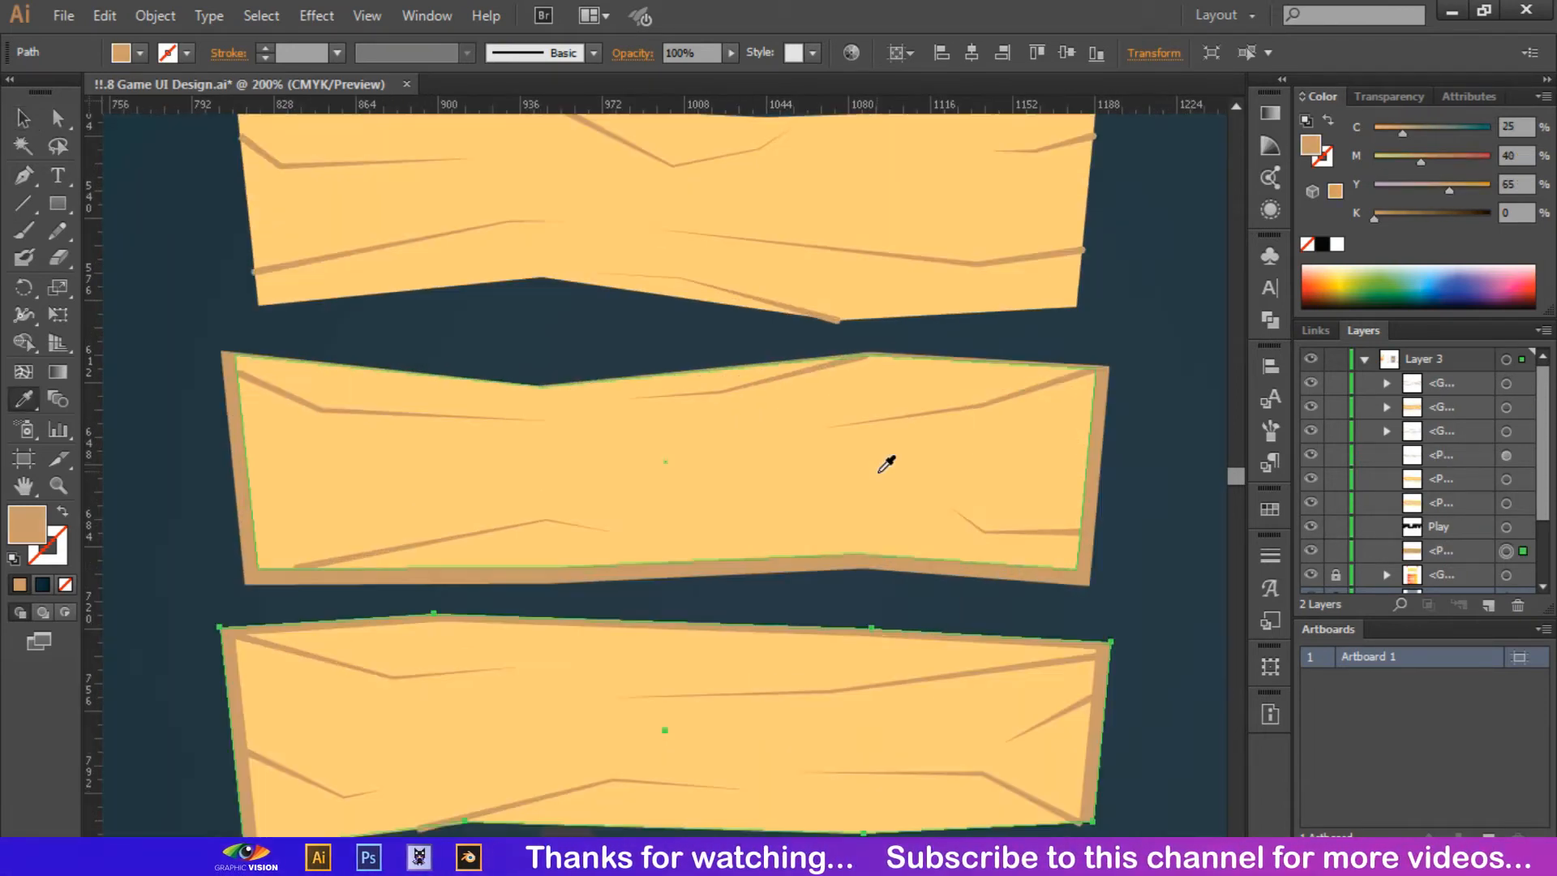
# Step: Stretch the third plank's backing shape past the plank's bottom edge and nudge its vertical position so an edge shows below
pyautogui.scroll(-3, 886, 464)
pyautogui.click(24, 119)
pyautogui.moveTo(666, 628); pyautogui.dragTo(666, 640)
pyautogui.press('Down')
pyautogui.press('Down')
pyautogui.press('Down')
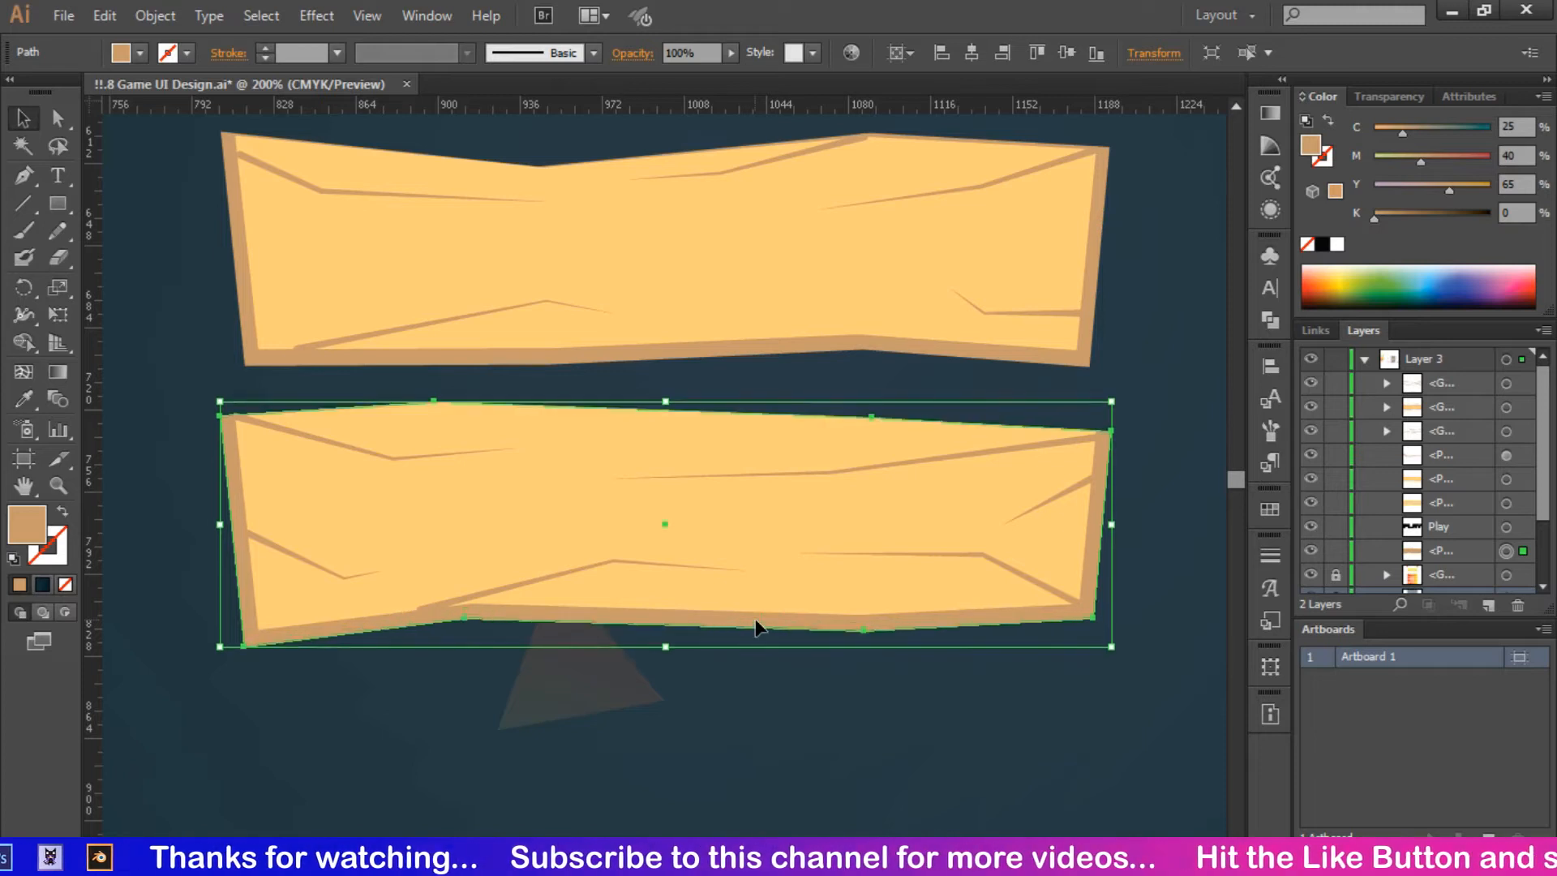
pyautogui.click(1164, 445)
pyautogui.scroll(3, 813, 408)
pyautogui.click(344, 763)
pyautogui.press('Up')
pyautogui.click(1197, 419)
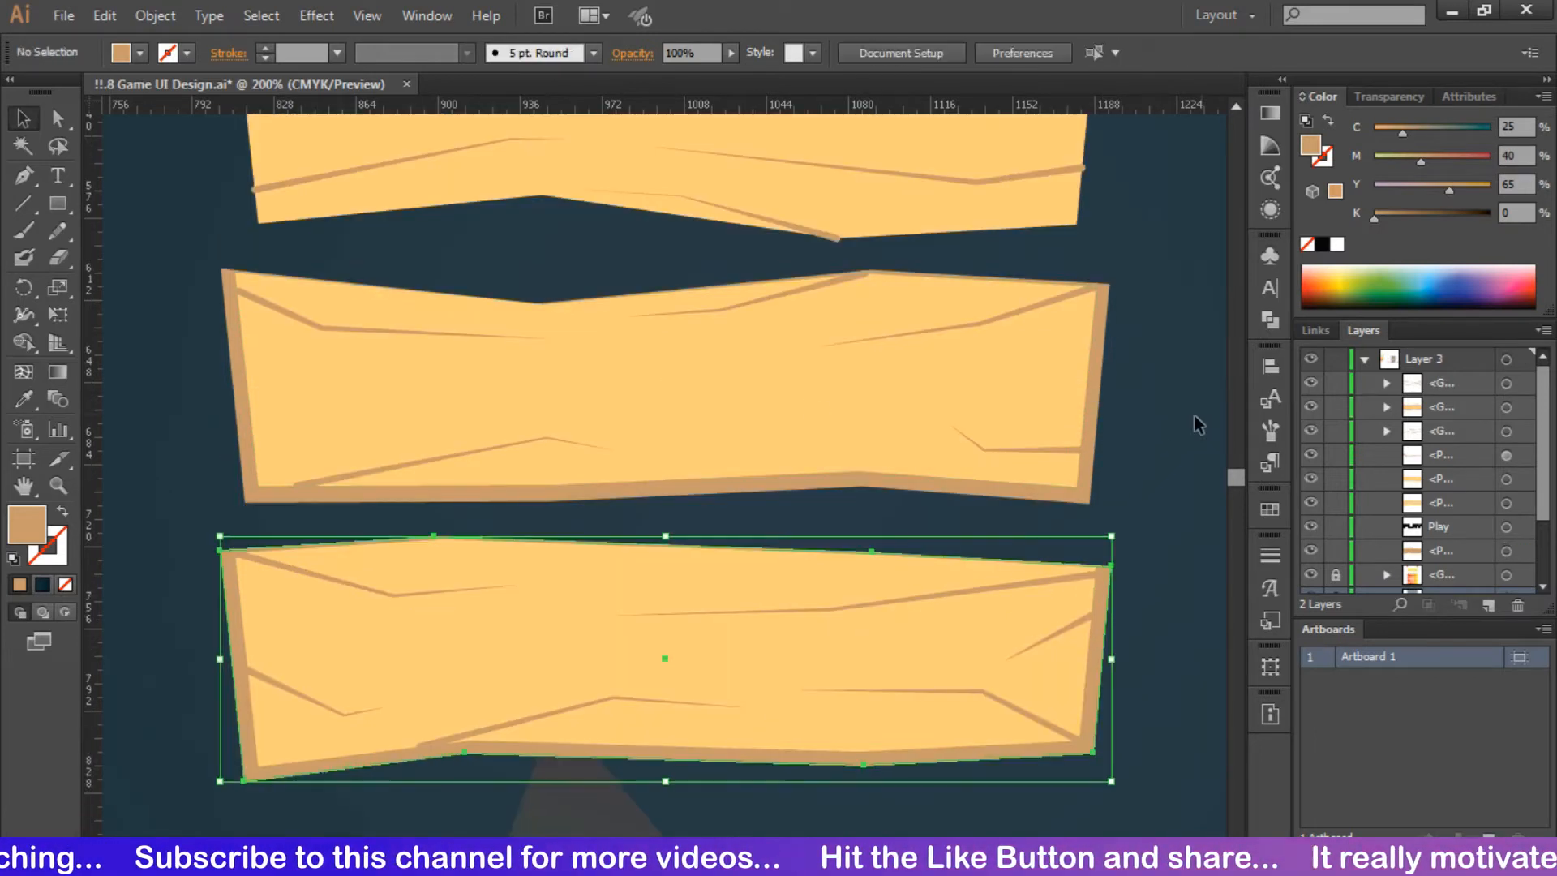
# Step: Paste a copy of the first plank, enlarge it slightly, align it over the plank, and send it behind the original
pyautogui.scroll(5, 799, 350)
pyautogui.click(797, 343)
pyautogui.hotkey('ctrl', 'c')
pyautogui.hotkey('ctrl', 'v')
pyautogui.moveTo(1095, 372); pyautogui.dragTo(1107, 365)
pyautogui.moveTo(1023, 439); pyautogui.dragTo(1023, 294)
pyautogui.hotkey('ctrl', '[')
pyautogui.hotkey('ctrl', '[')
pyautogui.hotkey('ctrl', '[')
pyautogui.hotkey('ctrl', '[')
pyautogui.hotkey('ctrl', '[')
pyautogui.hotkey('ctrl', '[')
# Step: Fill the first plank's backing copy with C=25 M=40 Y=65 K=0 and extend it past the plank's bottom edge
pyautogui.click(24, 398)
pyautogui.click(232, 546)
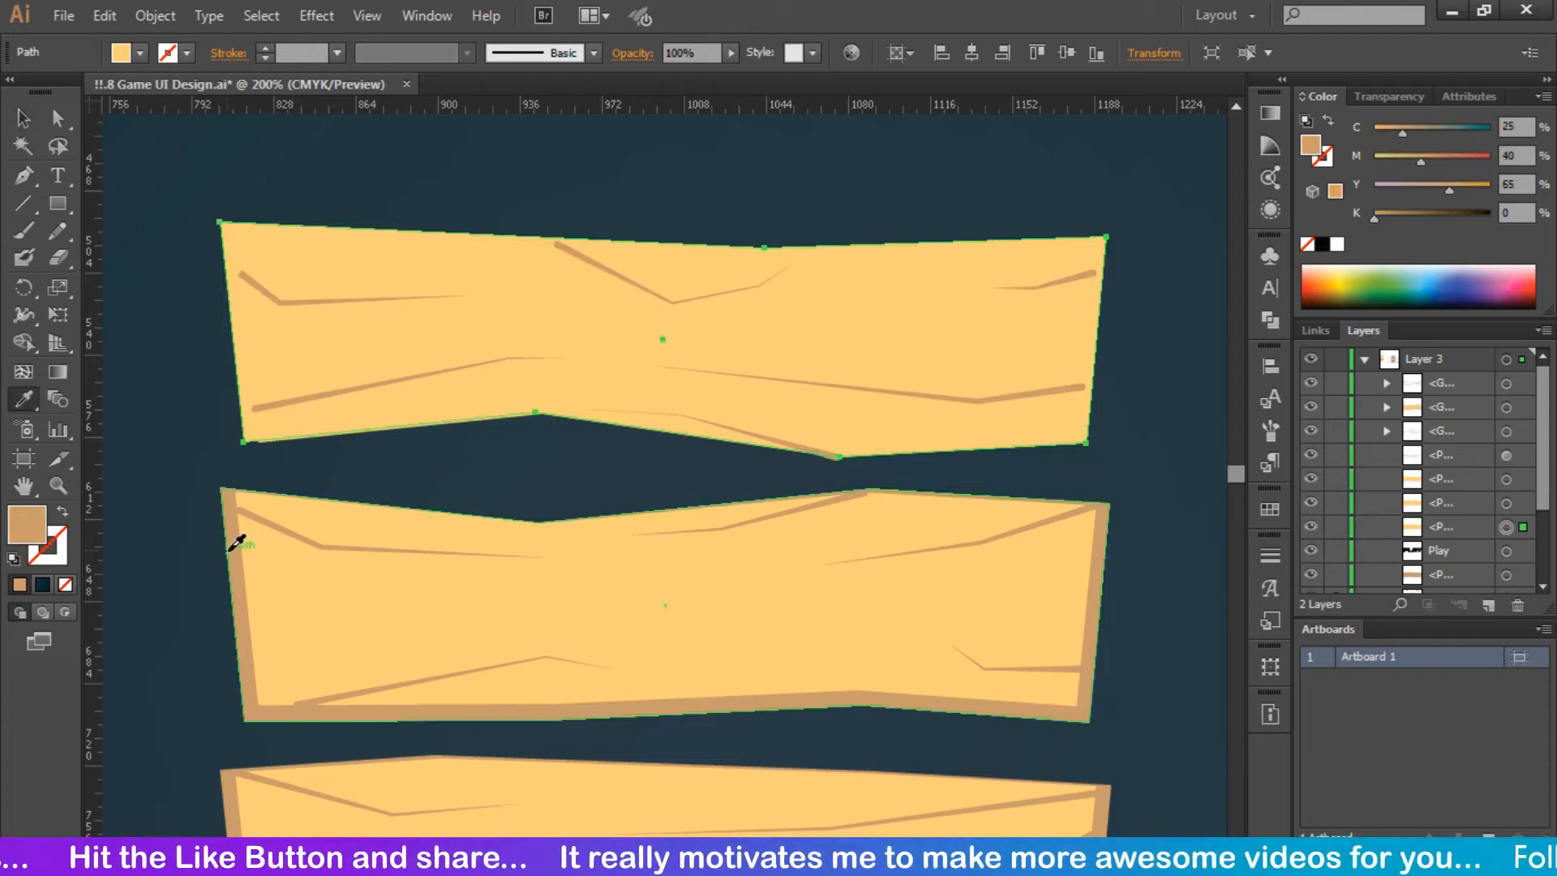
pyautogui.press('v')
pyautogui.moveTo(664, 457); pyautogui.dragTo(664, 467)
pyautogui.press('Down')
pyautogui.press('Down')
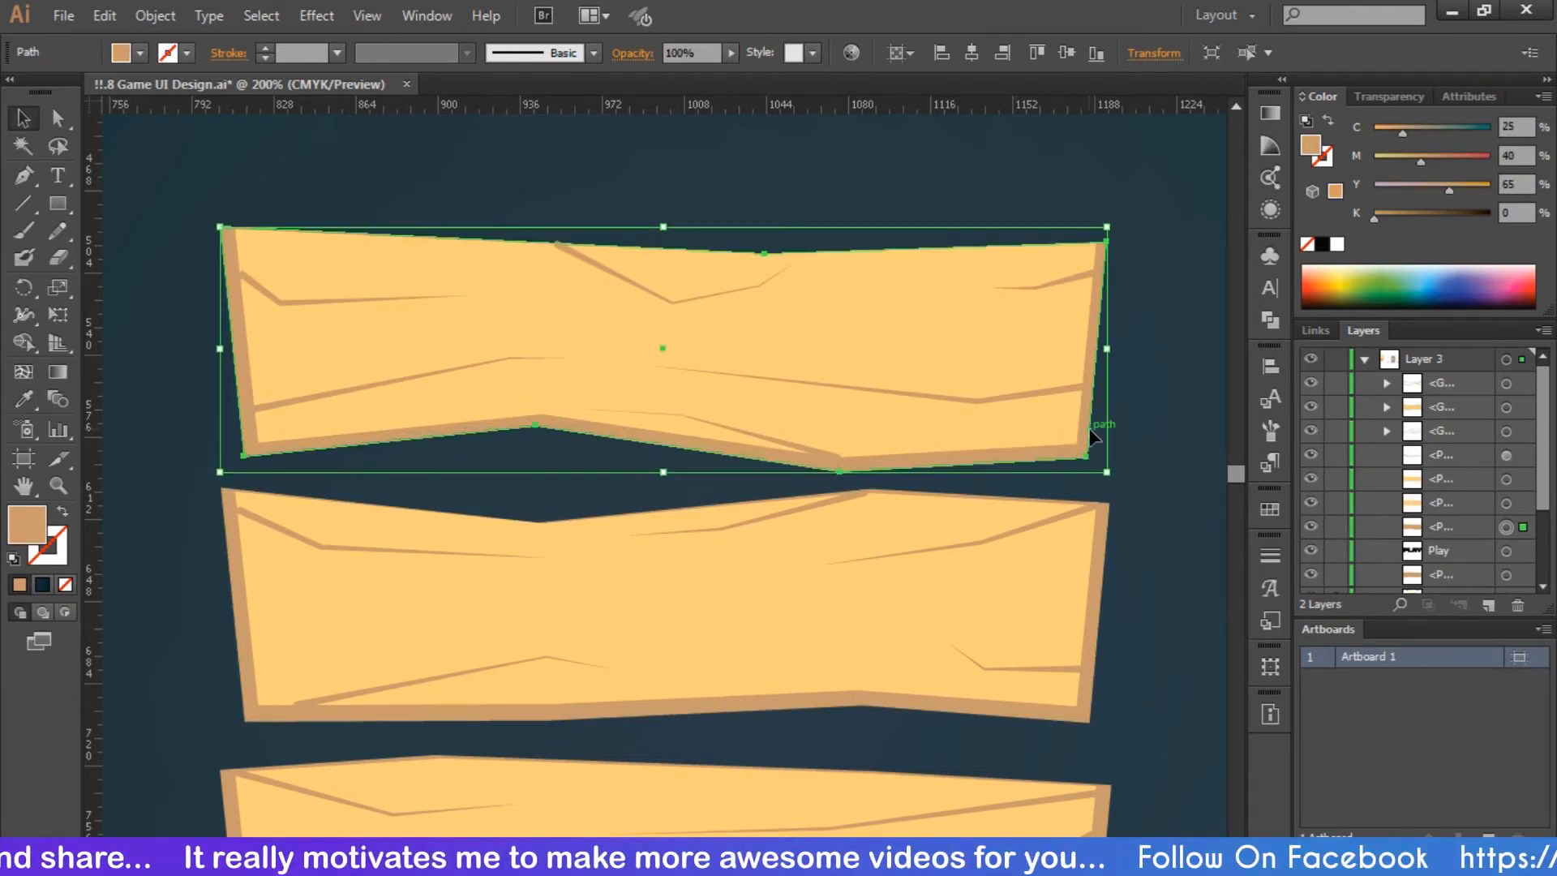
pyautogui.click(1180, 321)
# Step: Group the first plank with its cracks and backing shape, and check the second plank's grouping
pyautogui.hotkey('ctrl', '-')
pyautogui.hotkey('ctrl', '=')
pyautogui.moveTo(216, 185); pyautogui.dragTo(1144, 457)
pyautogui.click(312, 300)
pyautogui.scroll(-2, 1153, 611)
pyautogui.rightClick(654, 545)
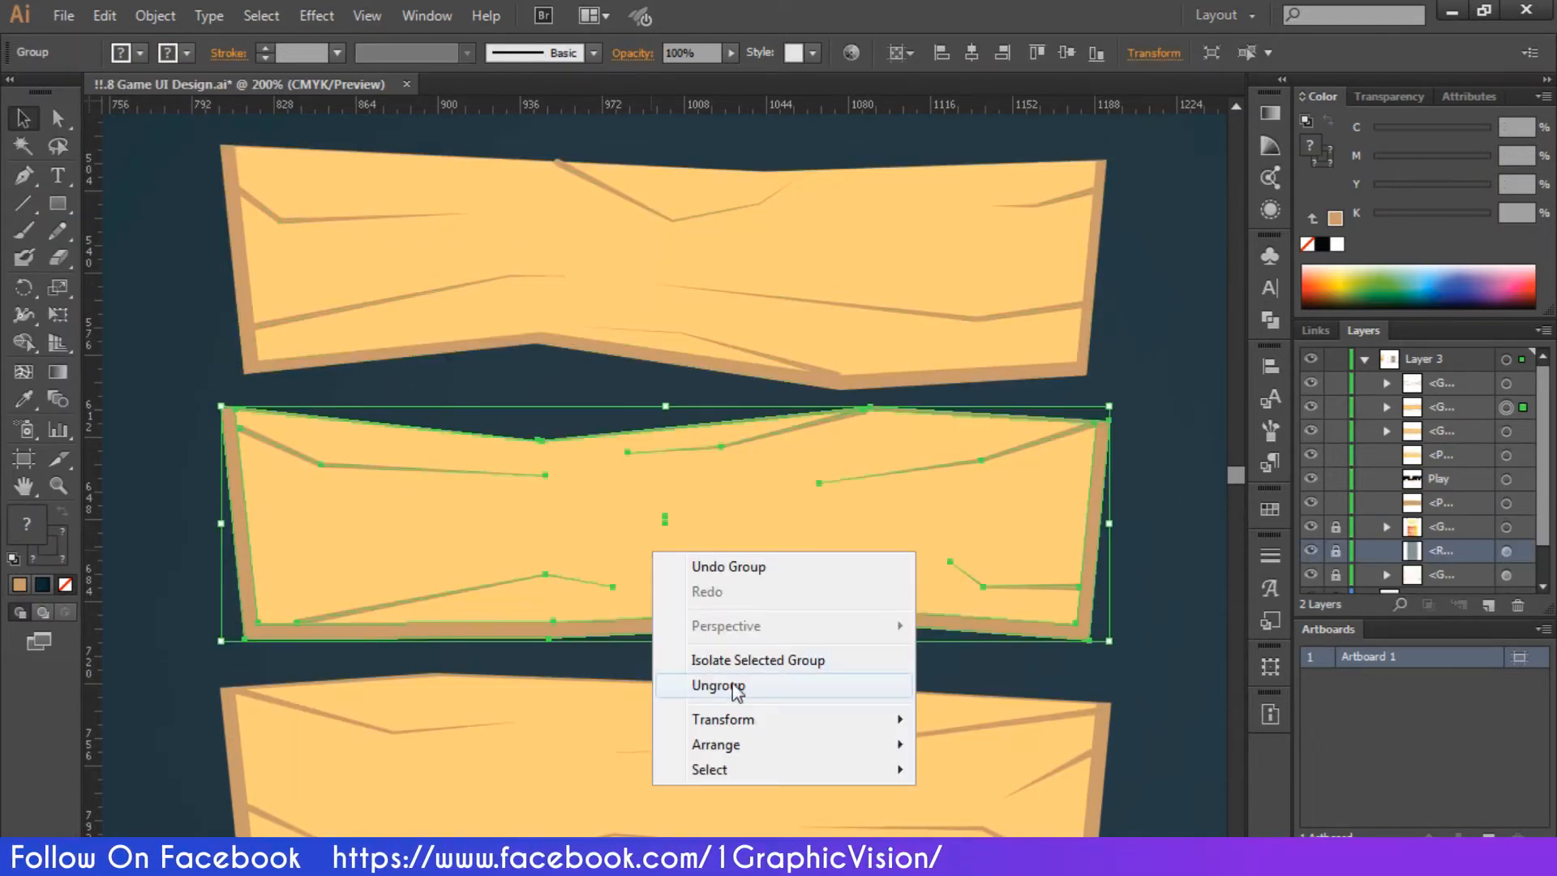
pyautogui.click(706, 686)
# Step: Group the third plank with its cracks and backing shape
pyautogui.scroll(-2, 518, 466)
pyautogui.click(399, 558)
pyautogui.moveTo(176, 493); pyautogui.dragTo(883, 697)
pyautogui.rightClick(741, 629)
pyautogui.click(793, 769)
pyautogui.click(937, 807)
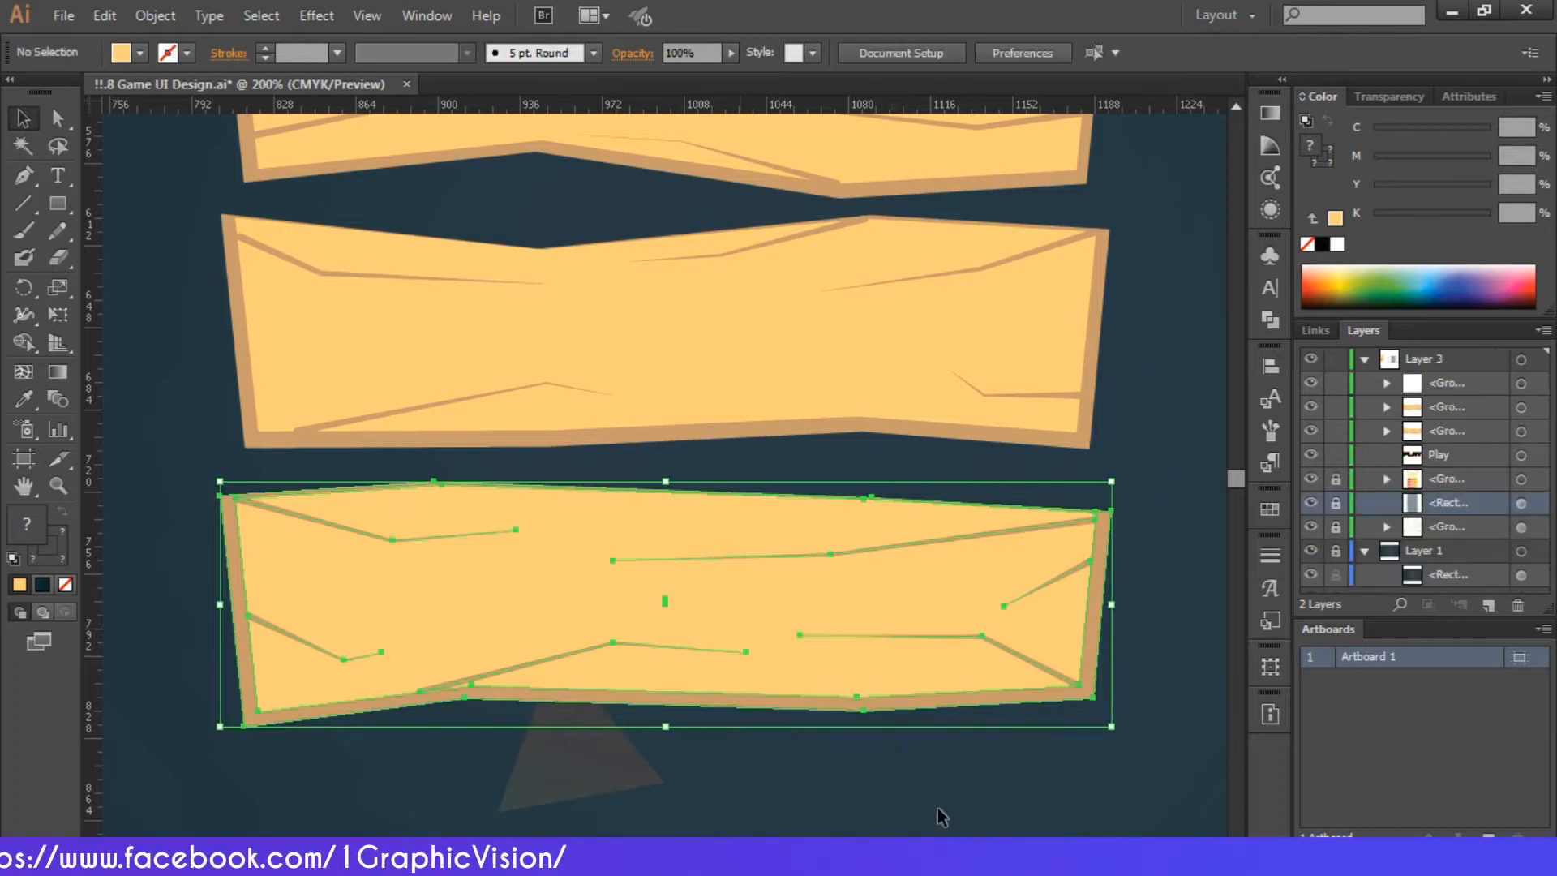
# Step: Duplicate the third plank group, rotate the copy 180°, and place it below as a fourth plank
pyautogui.hotkey('ctrl', '0')
pyautogui.hotkey('ctrl', '1')
pyautogui.click(719, 599)
pyautogui.moveTo(718, 599); pyautogui.dragTo(720, 642)
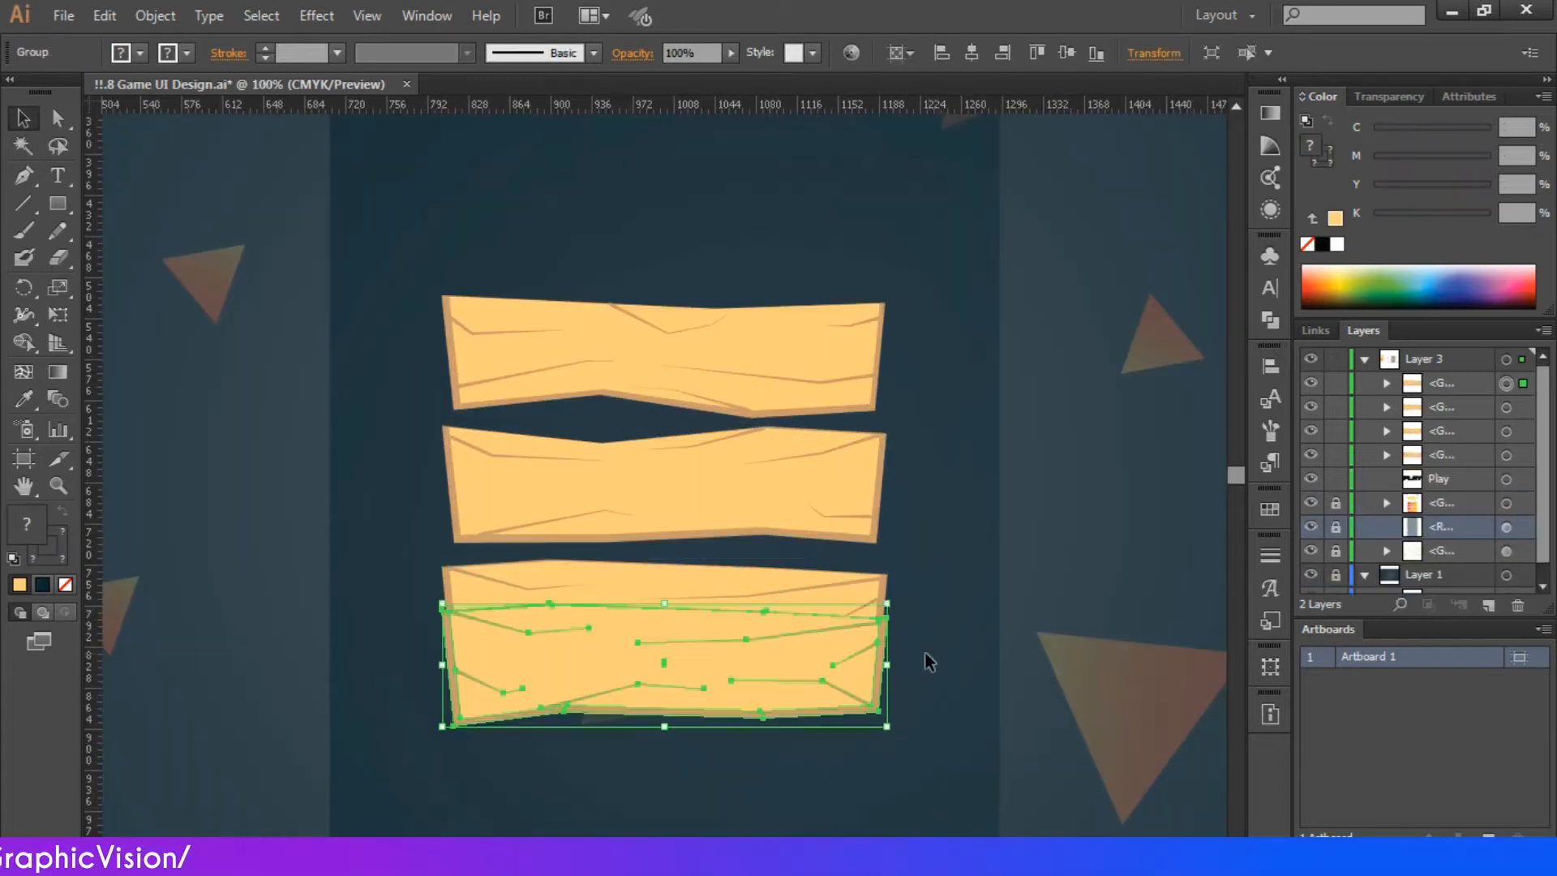
pyautogui.moveTo(901, 604); pyautogui.dragTo(555, 665)
pyautogui.moveTo(736, 653); pyautogui.dragTo(736, 745)
pyautogui.scroll(-5, 975, 568)
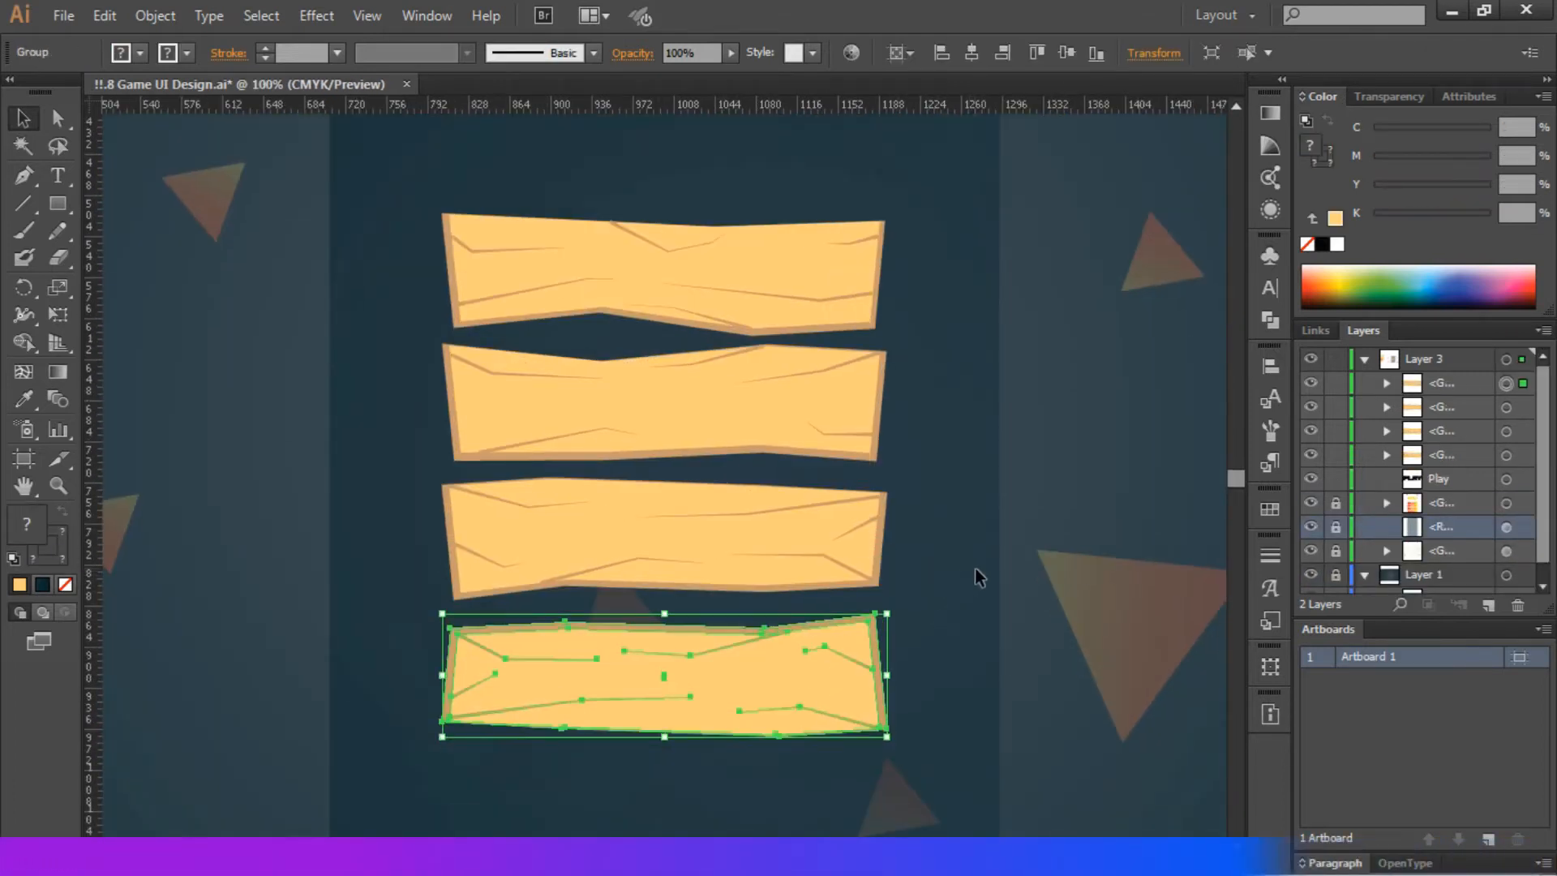
# Step: Shift the fourth plank's backing shape down so its darker edge shows below the plank
pyautogui.click(57, 118)
pyautogui.click(375, 508)
pyautogui.click(625, 584)
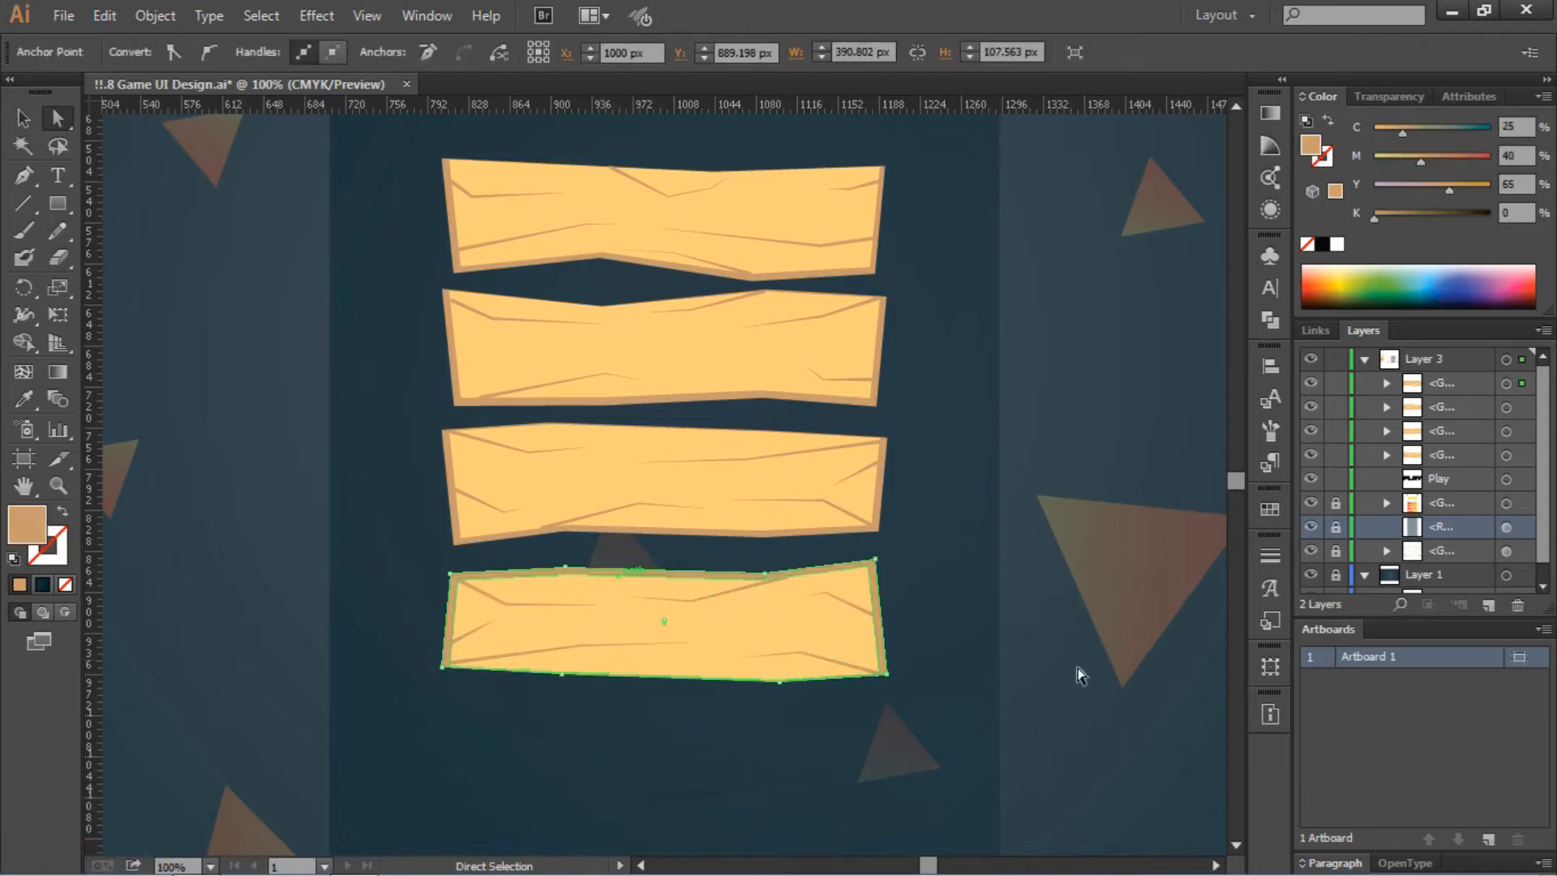
pyautogui.hotkey('ctrl', '+')
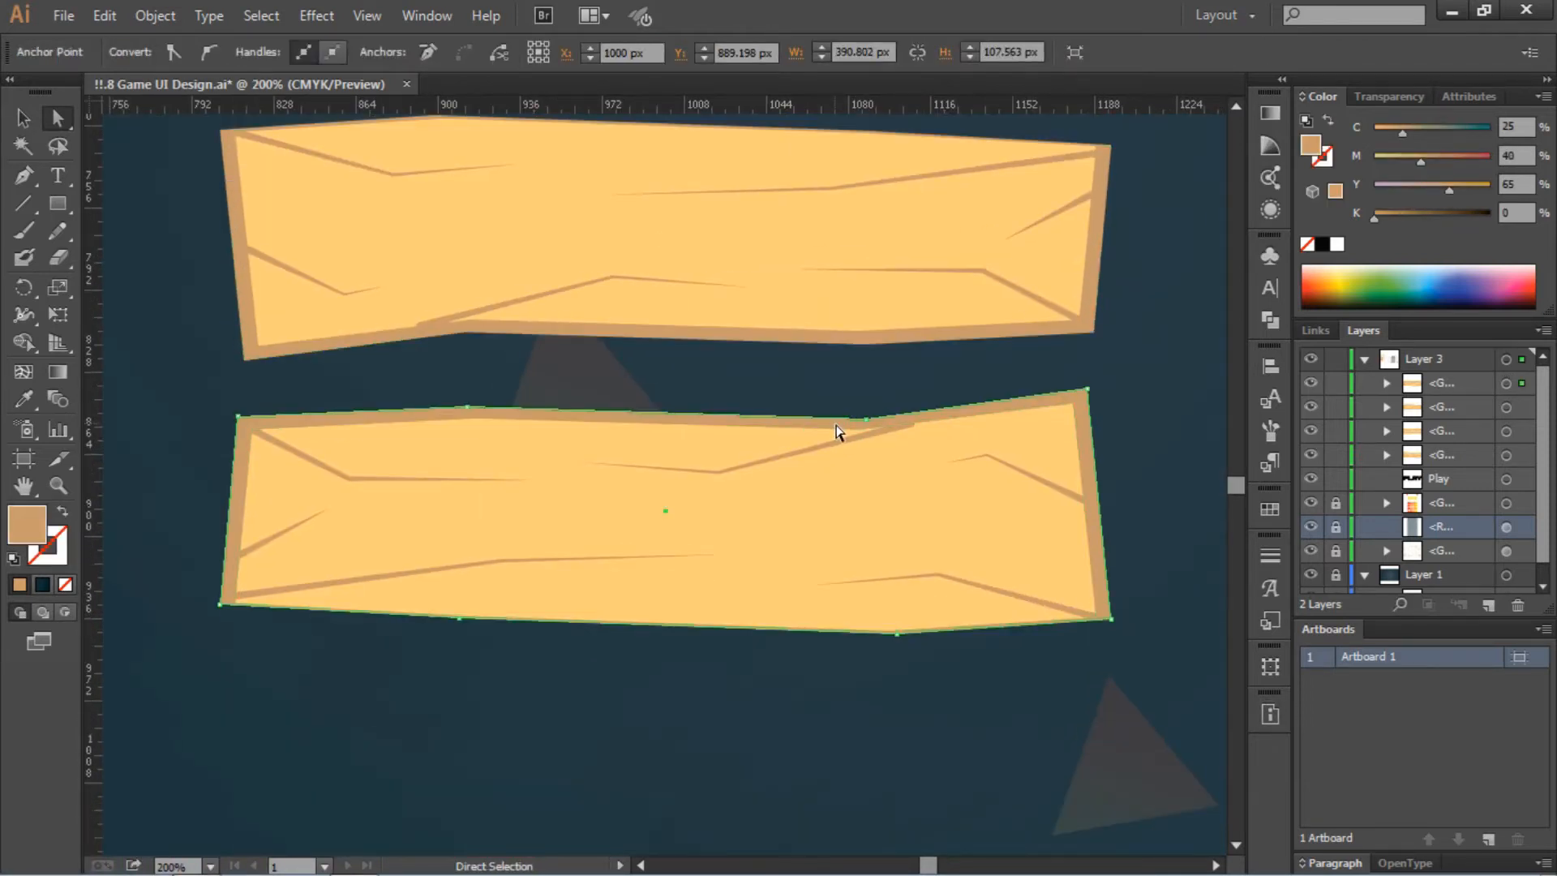
pyautogui.moveTo(836, 425); pyautogui.dragTo(836, 433)
pyautogui.click(23, 119)
pyautogui.click(622, 373)
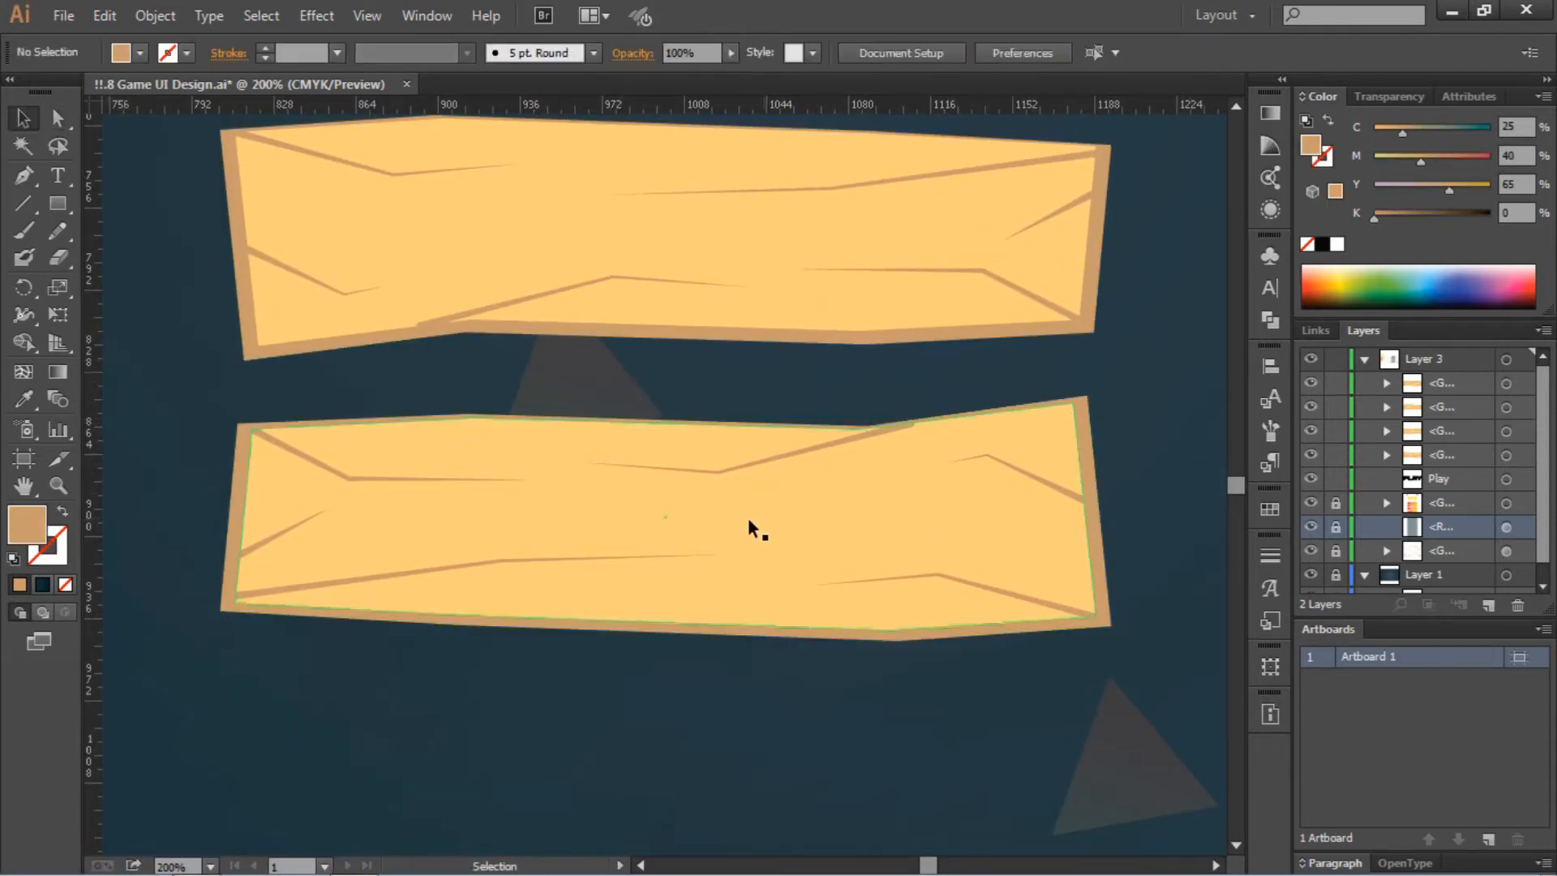
# Step: Lower the upper-right corner of the fourth plank and its backing, and move the nearby crack's end anchor onto the new edge
pyautogui.moveTo(1042, 416); pyautogui.dragTo(1078, 420)
pyautogui.click(58, 118)
pyautogui.click(1140, 415)
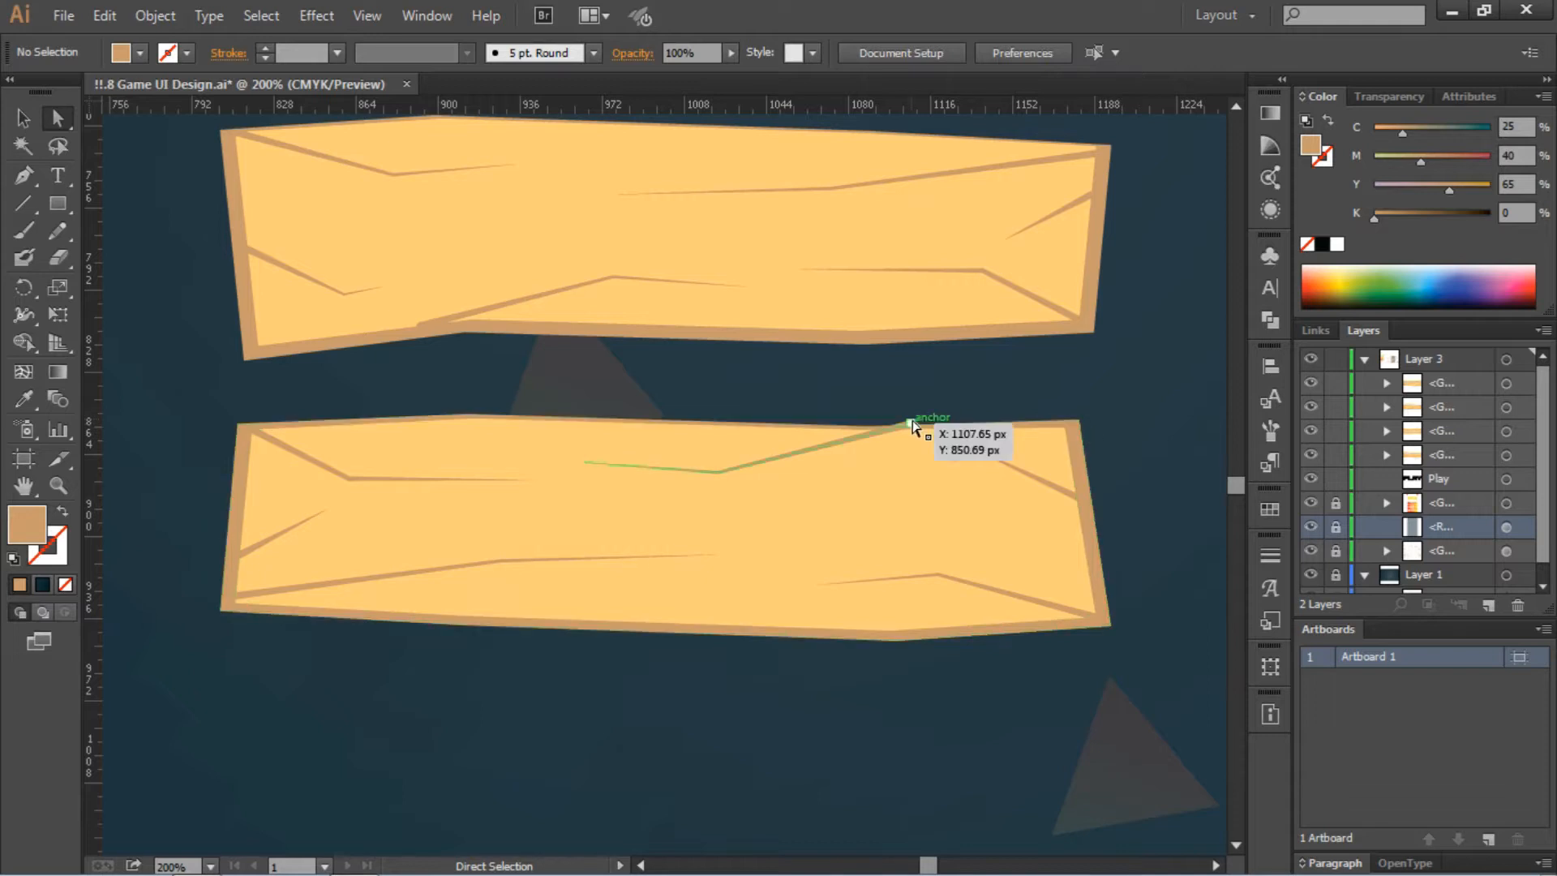
pyautogui.moveTo(911, 422); pyautogui.dragTo(927, 429)
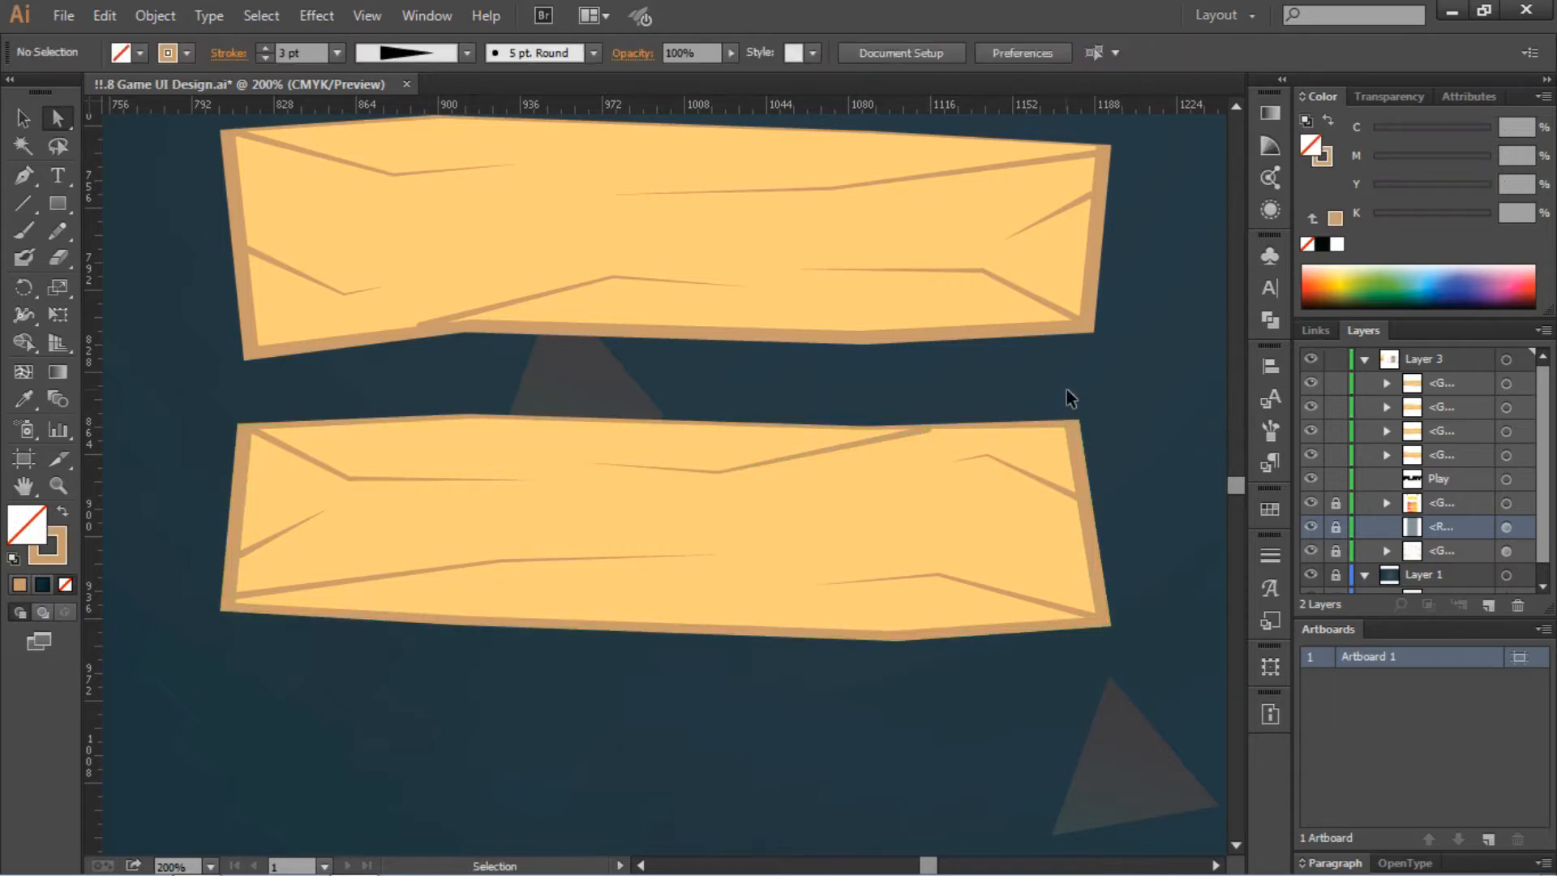
# Step: Select all four plank groups and compress them together vertically
pyautogui.hotkey('ctrl', '-')
pyautogui.hotkey('ctrl', '-')
pyautogui.scroll(2, 921, 372)
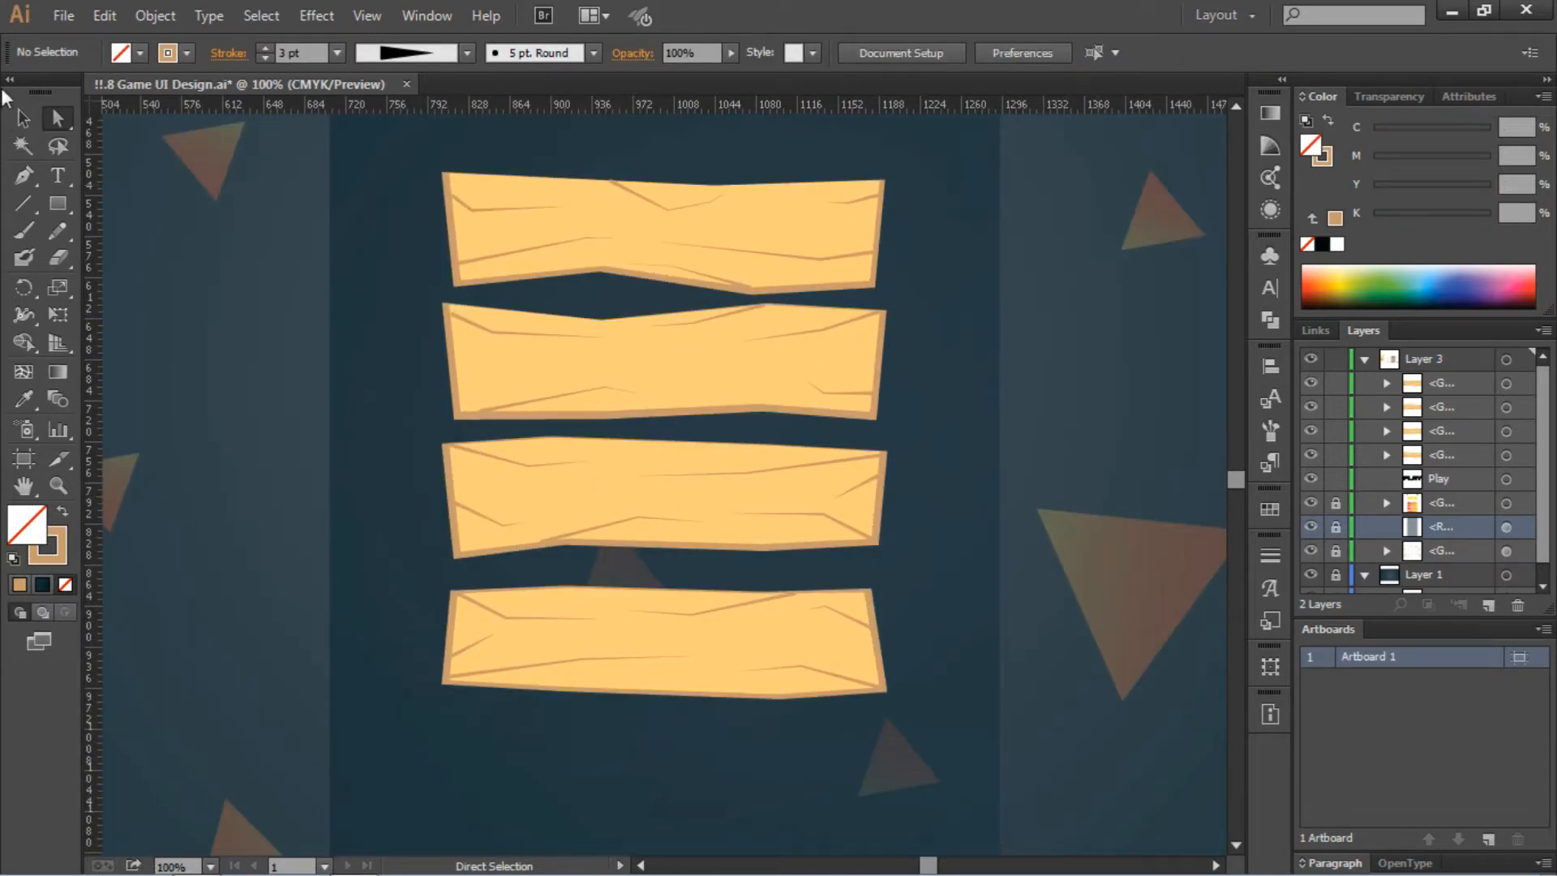
pyautogui.moveTo(553, 704); pyautogui.dragTo(555, 704)
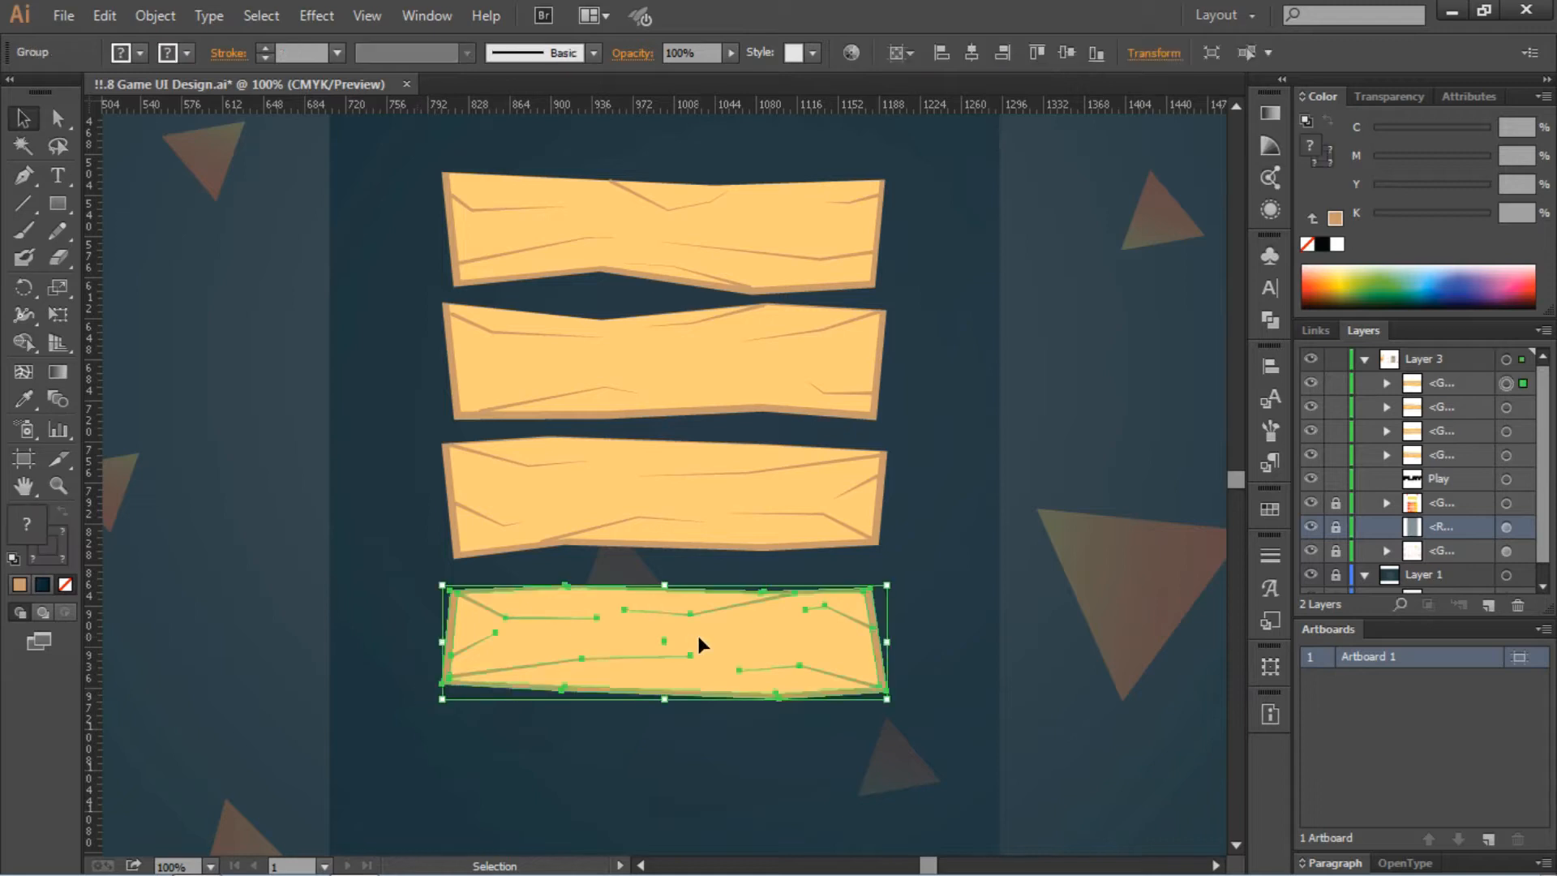
pyautogui.keyDown('shift'); pyautogui.click(672, 511); pyautogui.keyUp('shift')
pyautogui.keyDown('shift'); pyautogui.click(667, 365); pyautogui.keyUp('shift')
pyautogui.keyDown('shift'); pyautogui.click(665, 239); pyautogui.keyUp('shift')
pyautogui.moveTo(667, 702); pyautogui.dragTo(665, 653)
pyautogui.click(1014, 494)
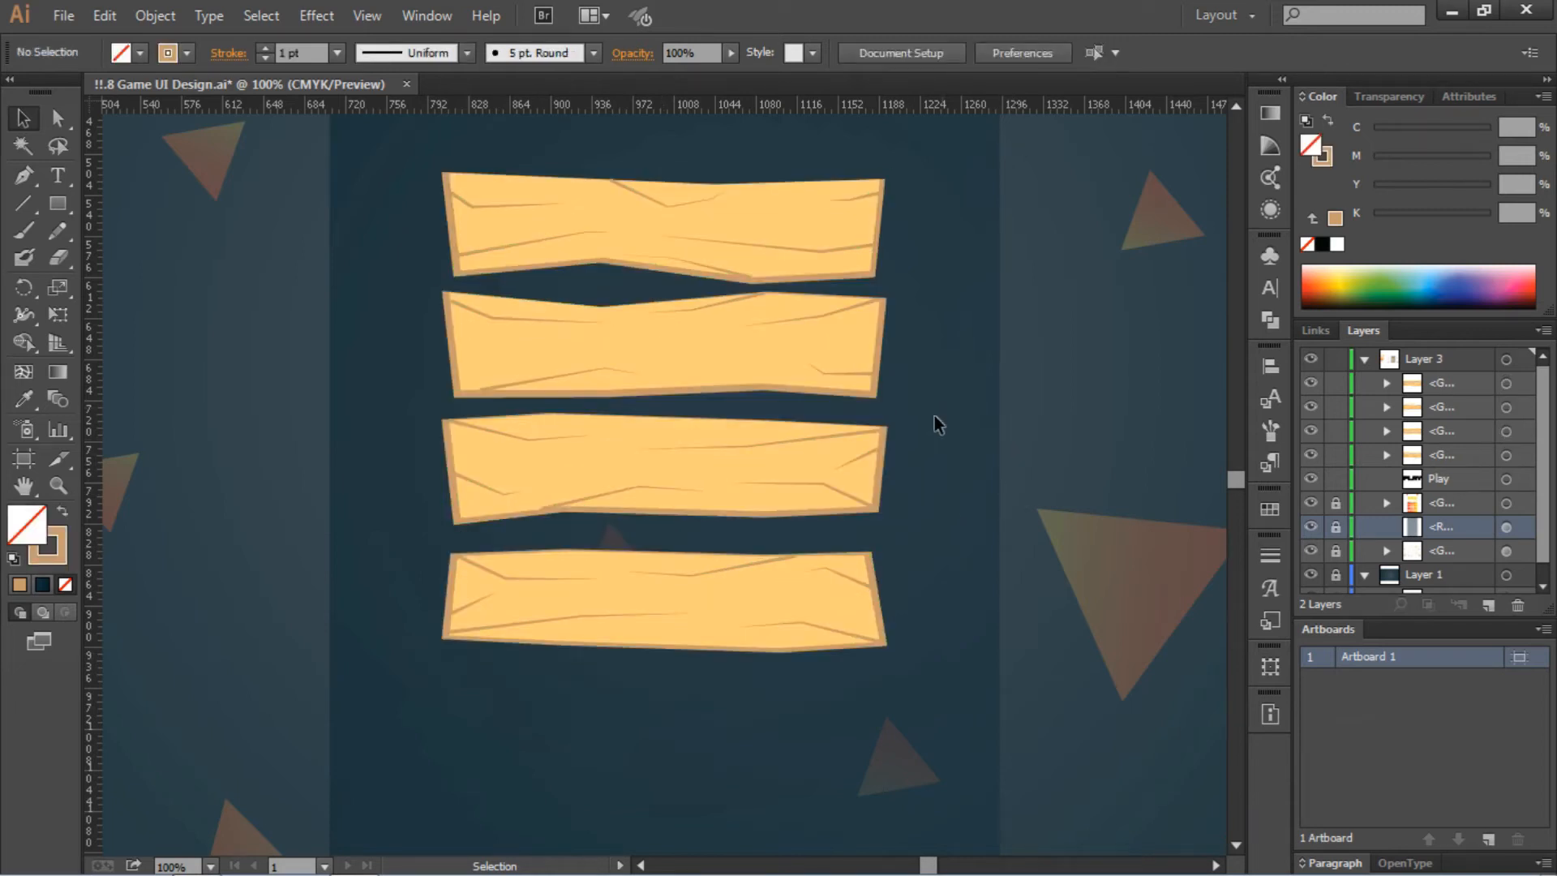
# Step: Move the fourth and third planks down and the first plank up to widen the gaps between the planks
pyautogui.moveTo(688, 598); pyautogui.dragTo(688, 639)
pyautogui.moveTo(728, 445); pyautogui.dragTo(732, 475)
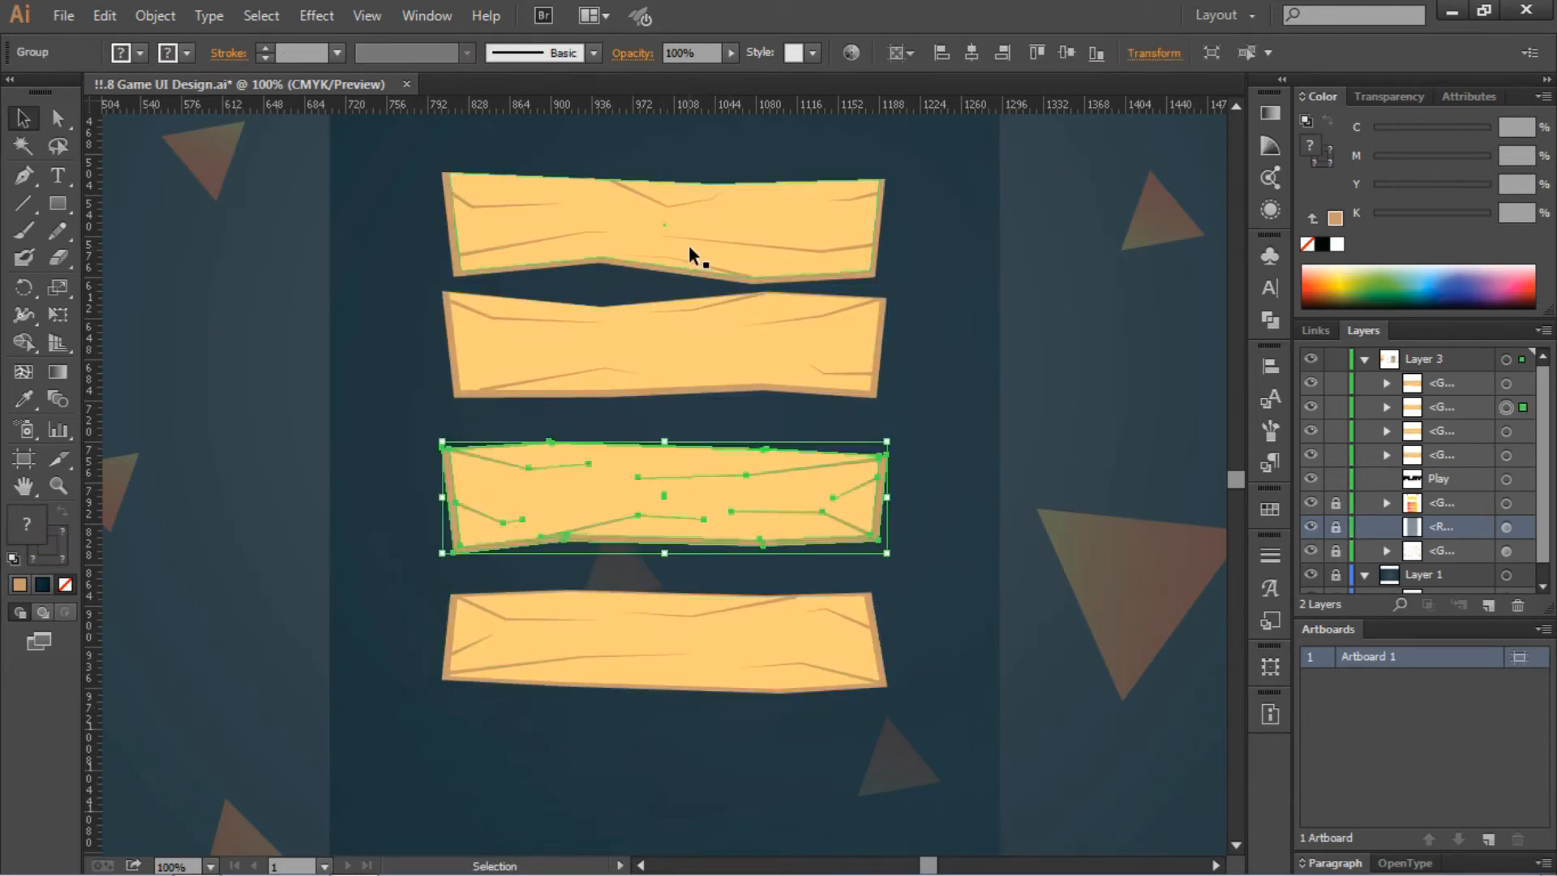
pyautogui.moveTo(688, 245); pyautogui.dragTo(688, 218)
pyautogui.click(1041, 350)
# Step: Move all four planks together further down the dark panel
pyautogui.moveTo(979, 199); pyautogui.dragTo(697, 462)
pyautogui.click(1020, 444)
pyautogui.scroll(-2, 990, 417)
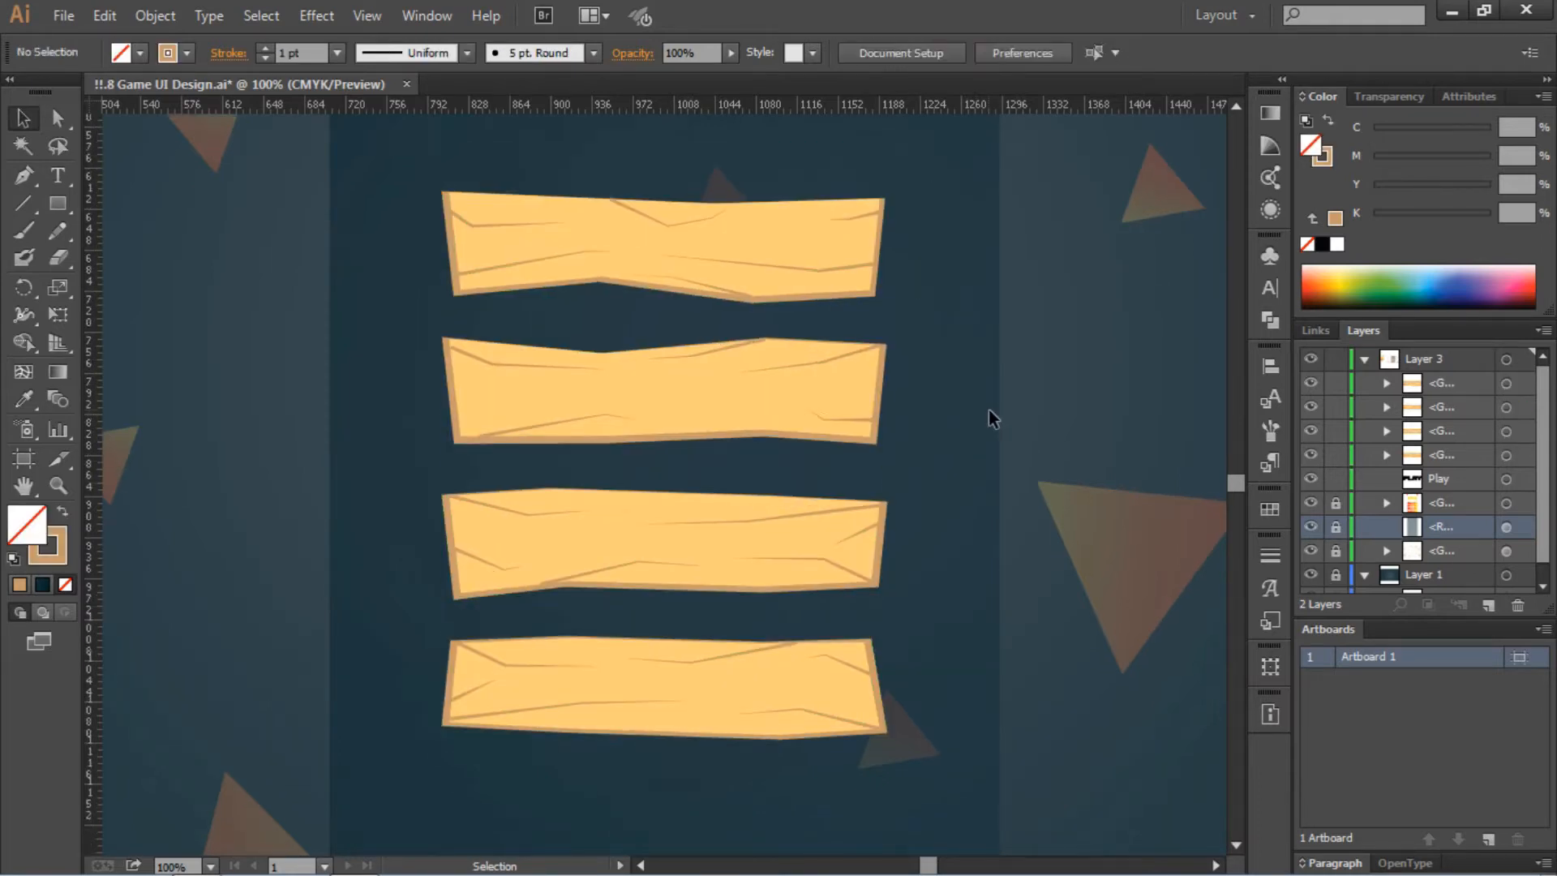
pyautogui.moveTo(957, 227); pyautogui.dragTo(707, 623)
pyautogui.moveTo(728, 473); pyautogui.dragTo(734, 514)
pyautogui.click(976, 508)
pyautogui.scroll(-4, 986, 498)
pyautogui.scroll(4, 1015, 463)
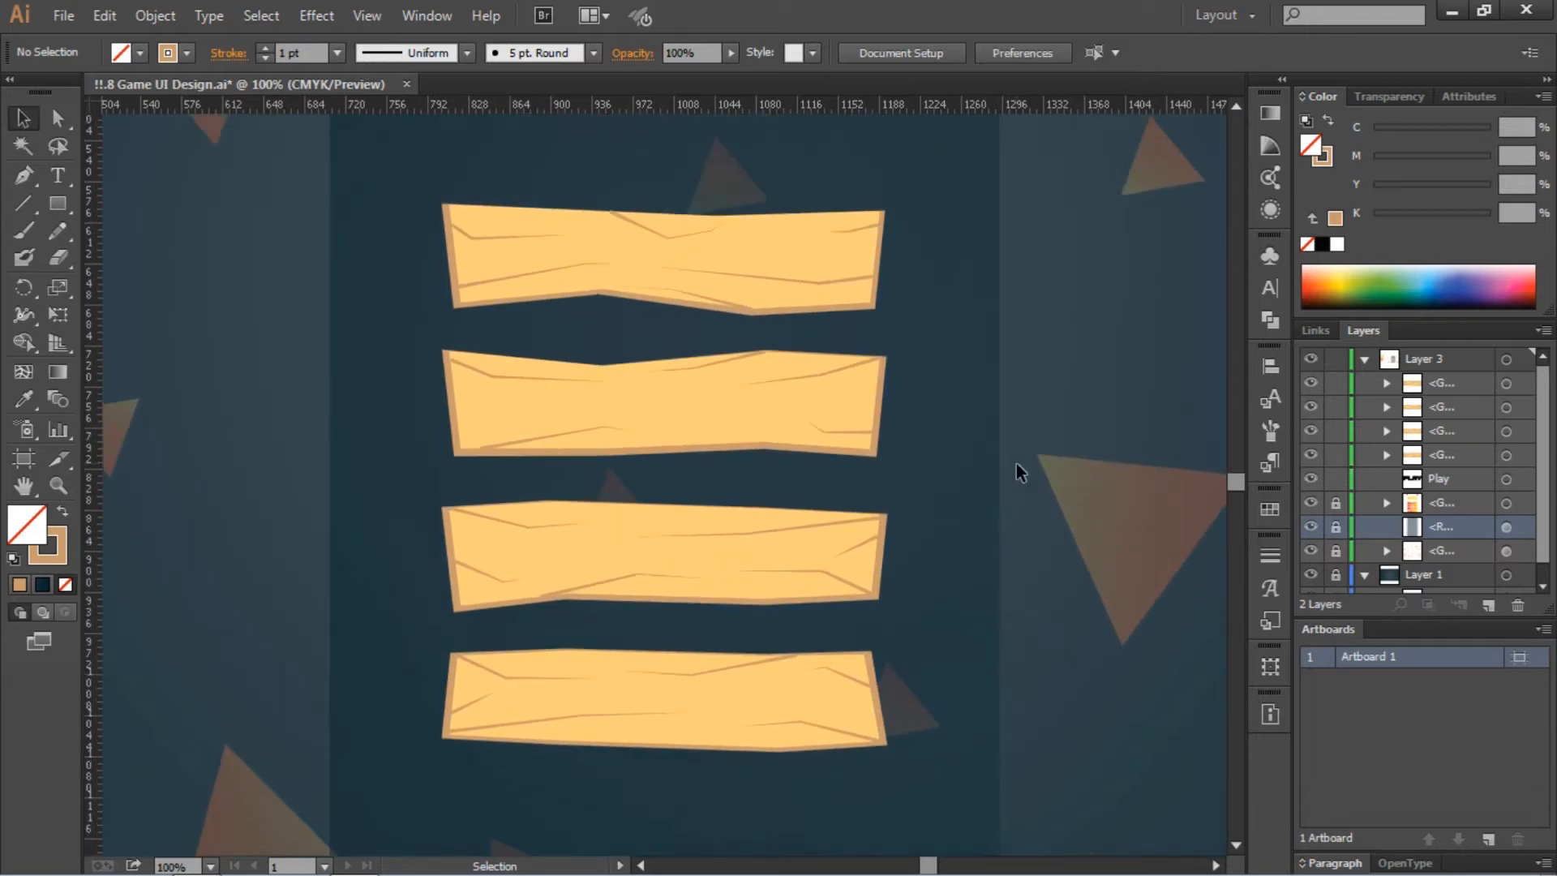
# Step: Add the text "play" in Thuner Regular at 36 pt and center it on the first plank
pyautogui.click(55, 174)
pyautogui.scroll(1, 636, 209)
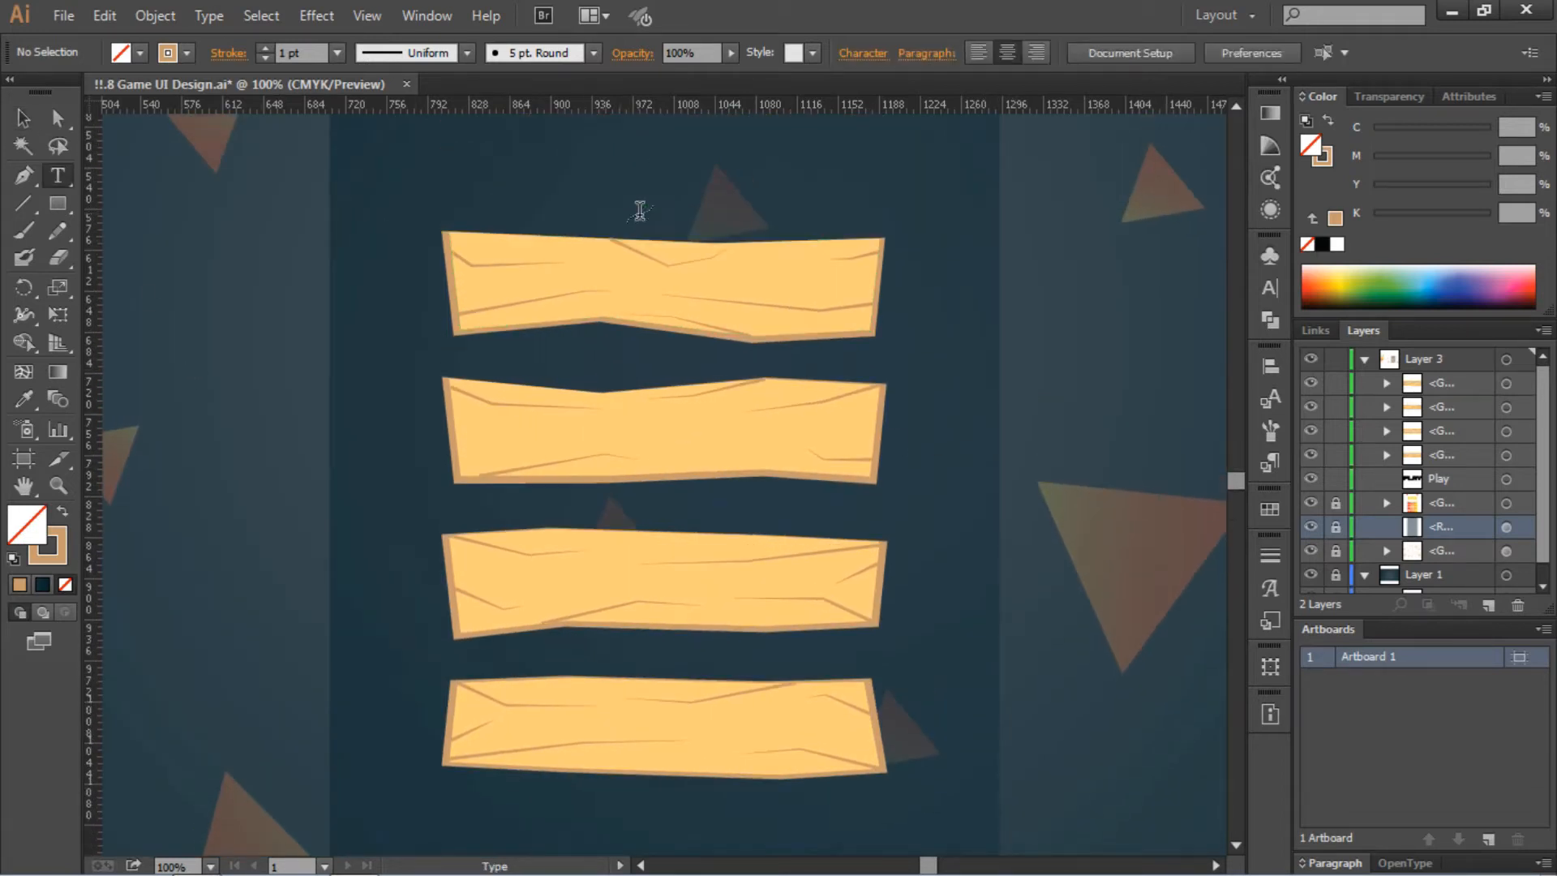
pyautogui.click(978, 340)
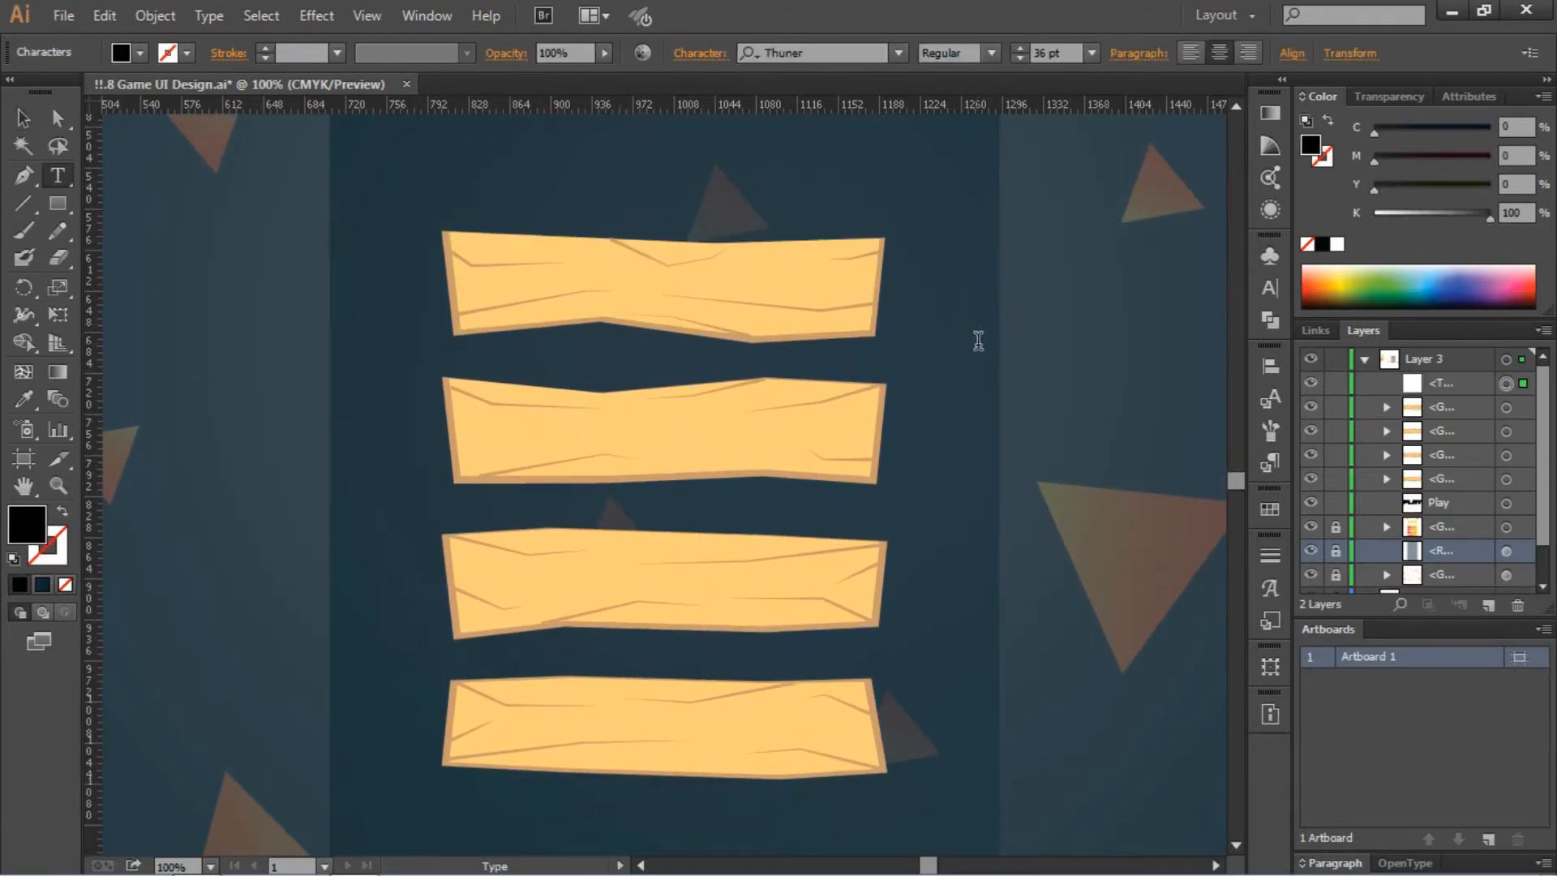
pyautogui.write('play')
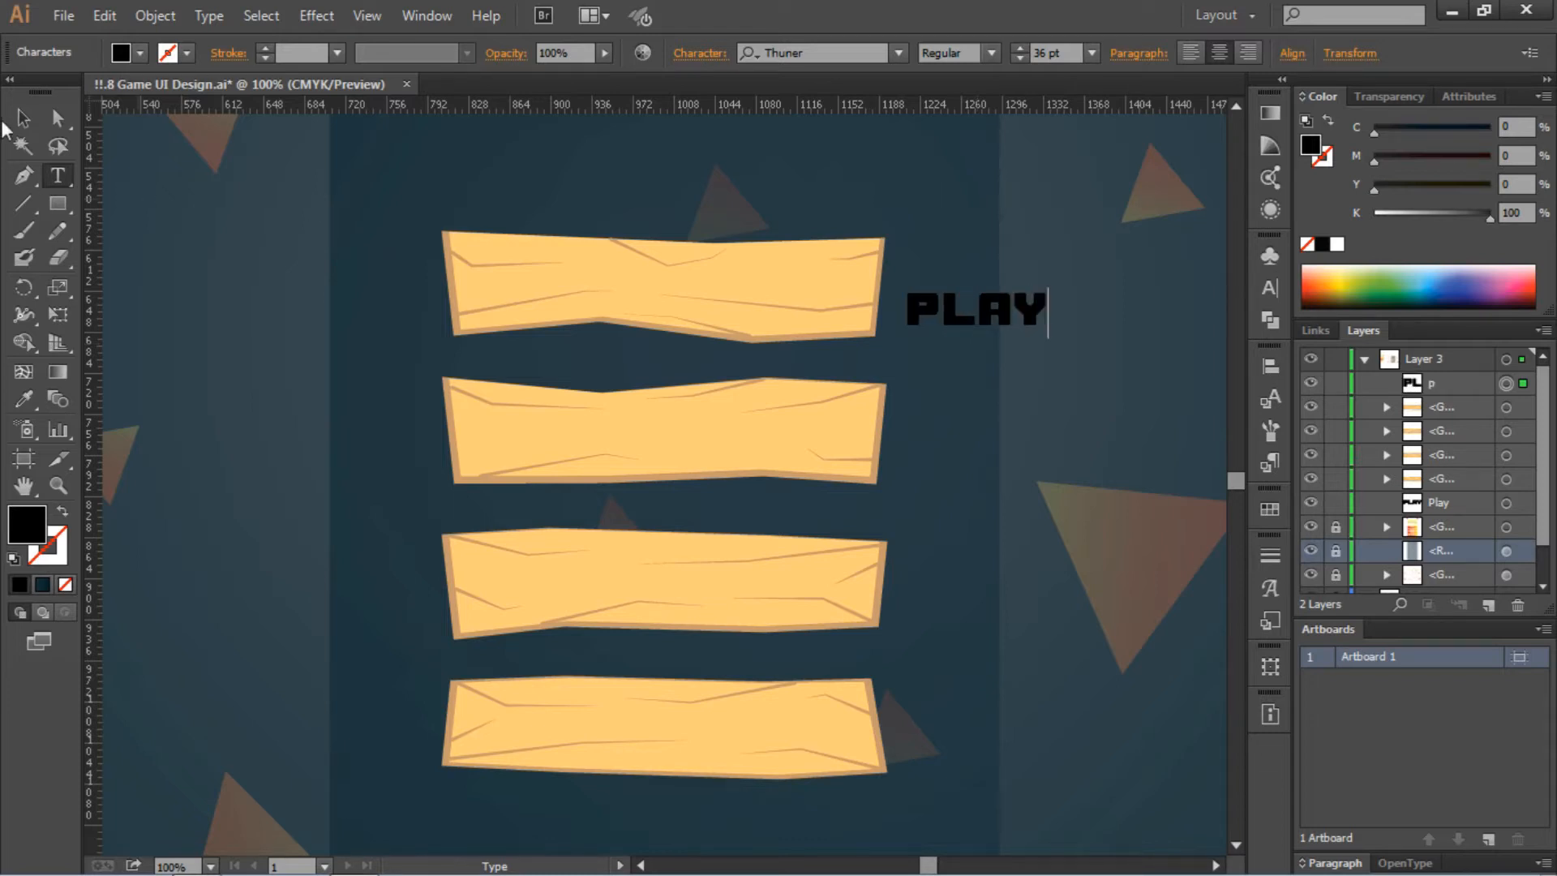
pyautogui.click(23, 118)
pyautogui.moveTo(986, 303); pyautogui.dragTo(673, 281)
pyautogui.click(900, 348)
# Step: Try several swatches on the PLAY text and fill it with brown C=35 M=60 Y=80 K=25
pyautogui.click(665, 285)
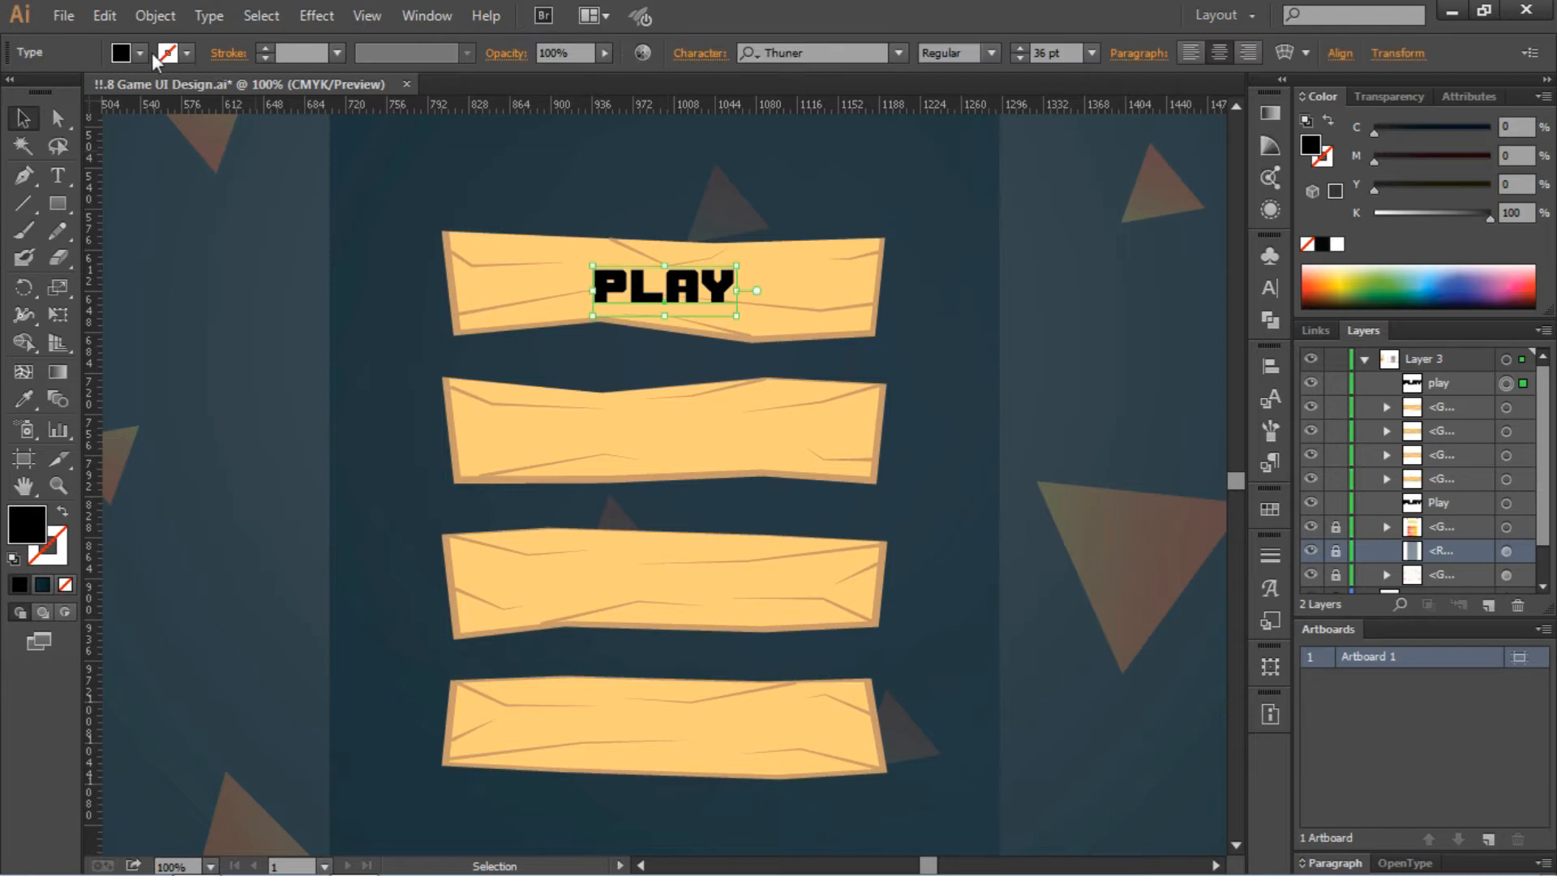
pyautogui.click(141, 52)
pyautogui.click(78, 93)
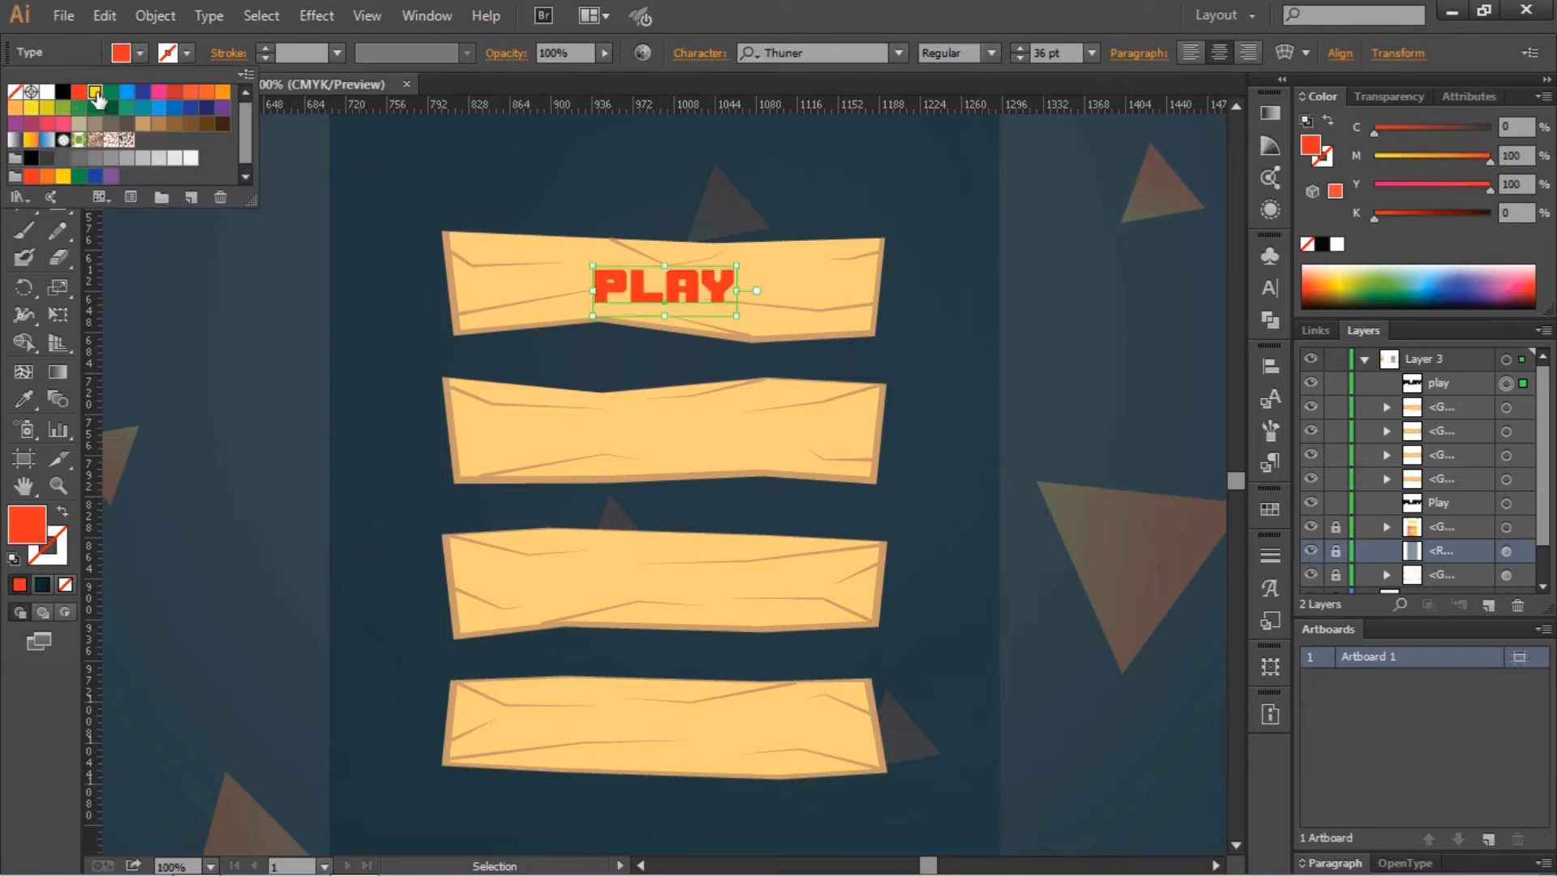
pyautogui.click(95, 93)
pyautogui.click(62, 92)
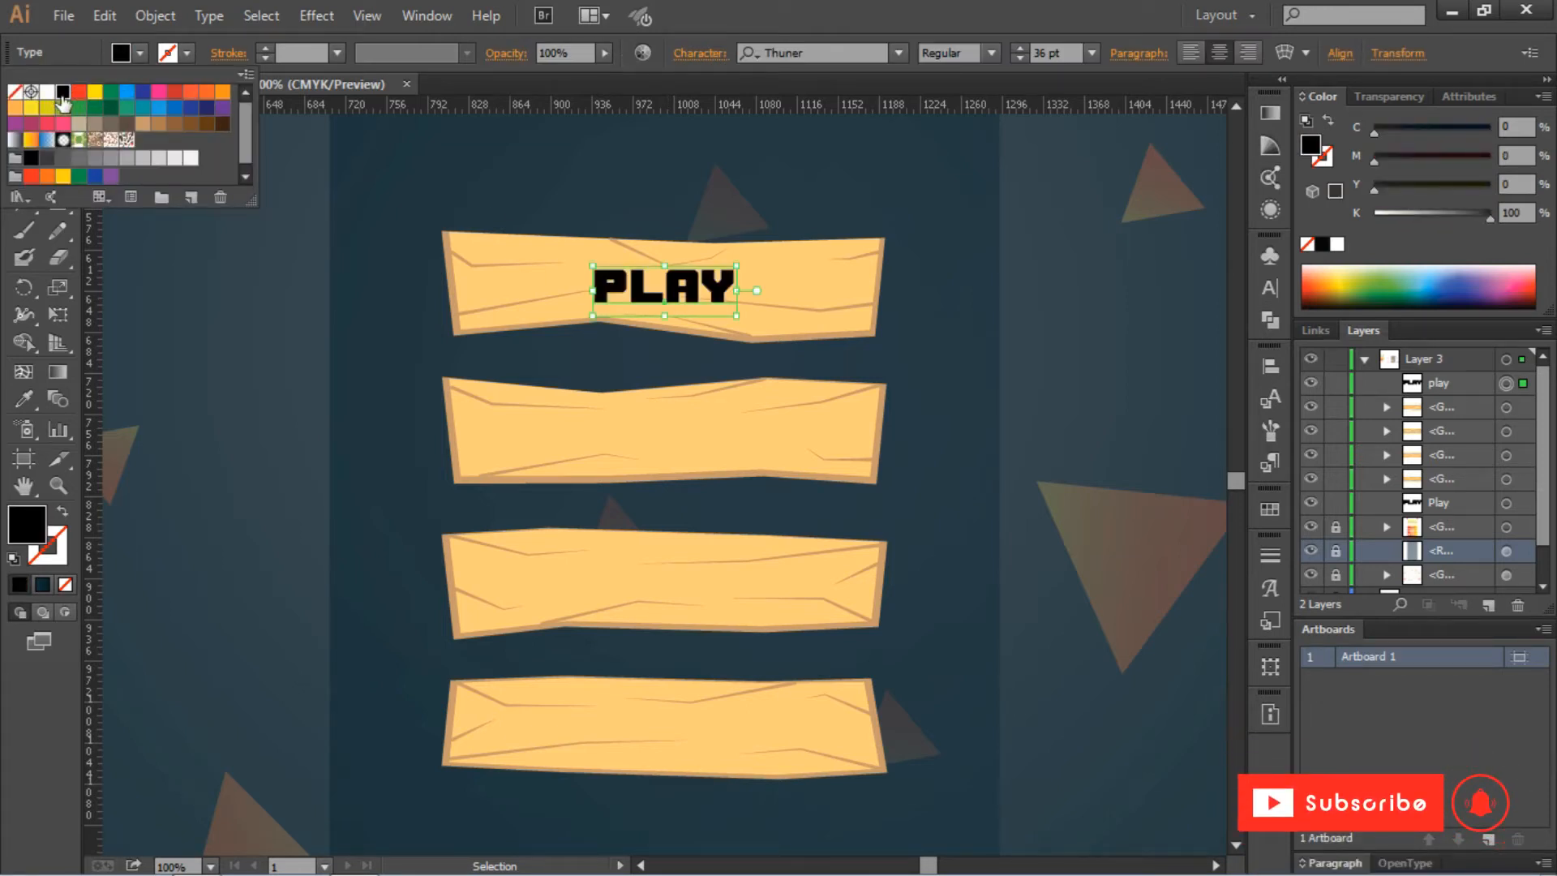
pyautogui.click(192, 124)
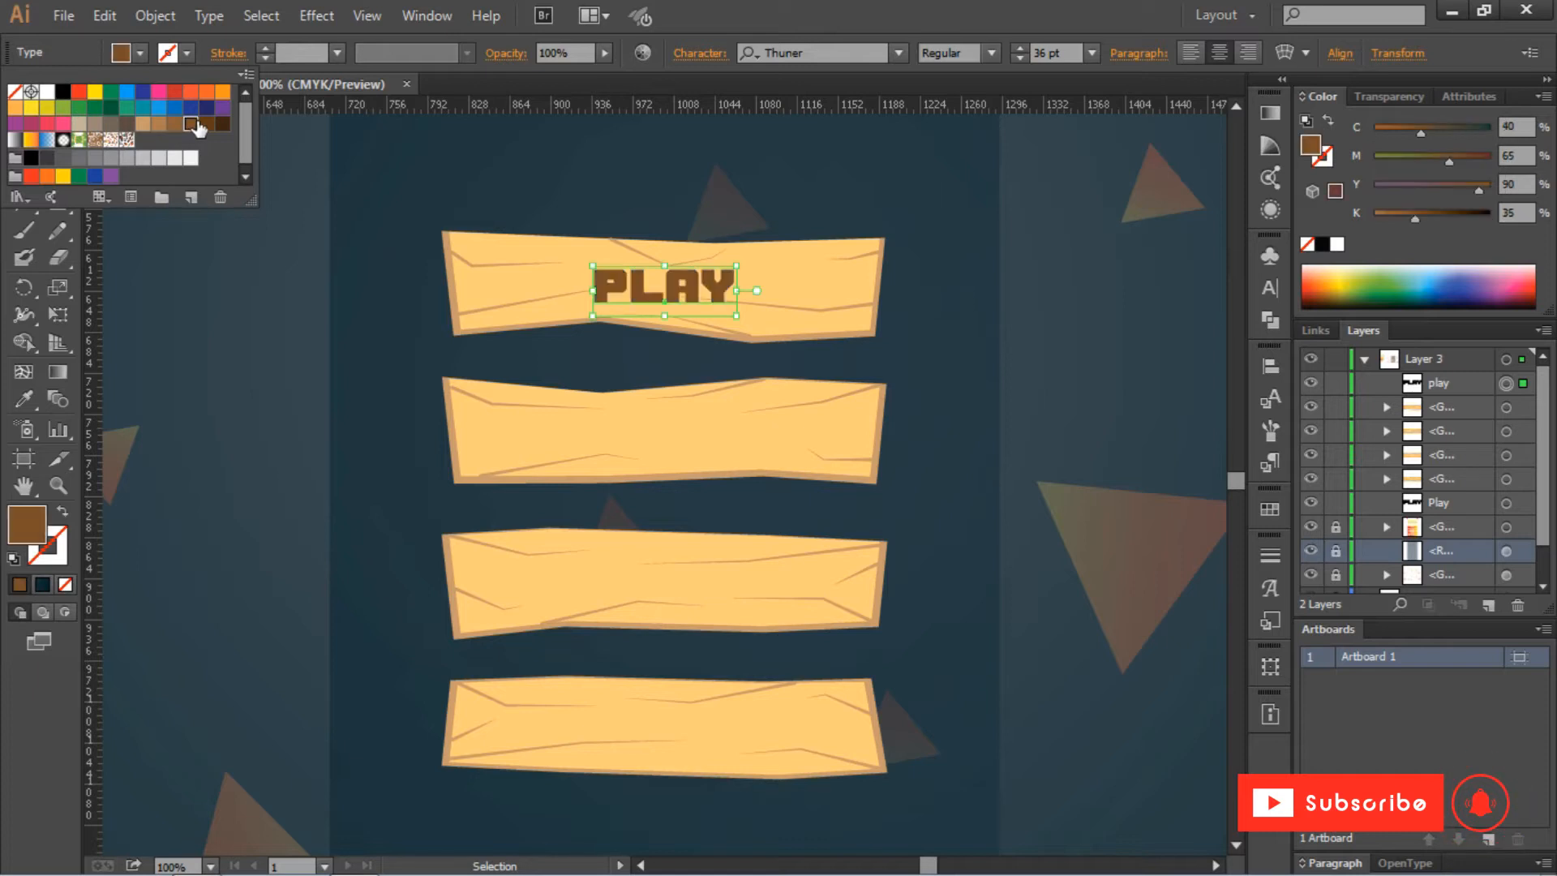
pyautogui.click(176, 124)
pyautogui.click(646, 167)
pyautogui.click(645, 167)
# Step: Nudge the PLAY text slightly upward on the first plank
pyautogui.click(702, 281)
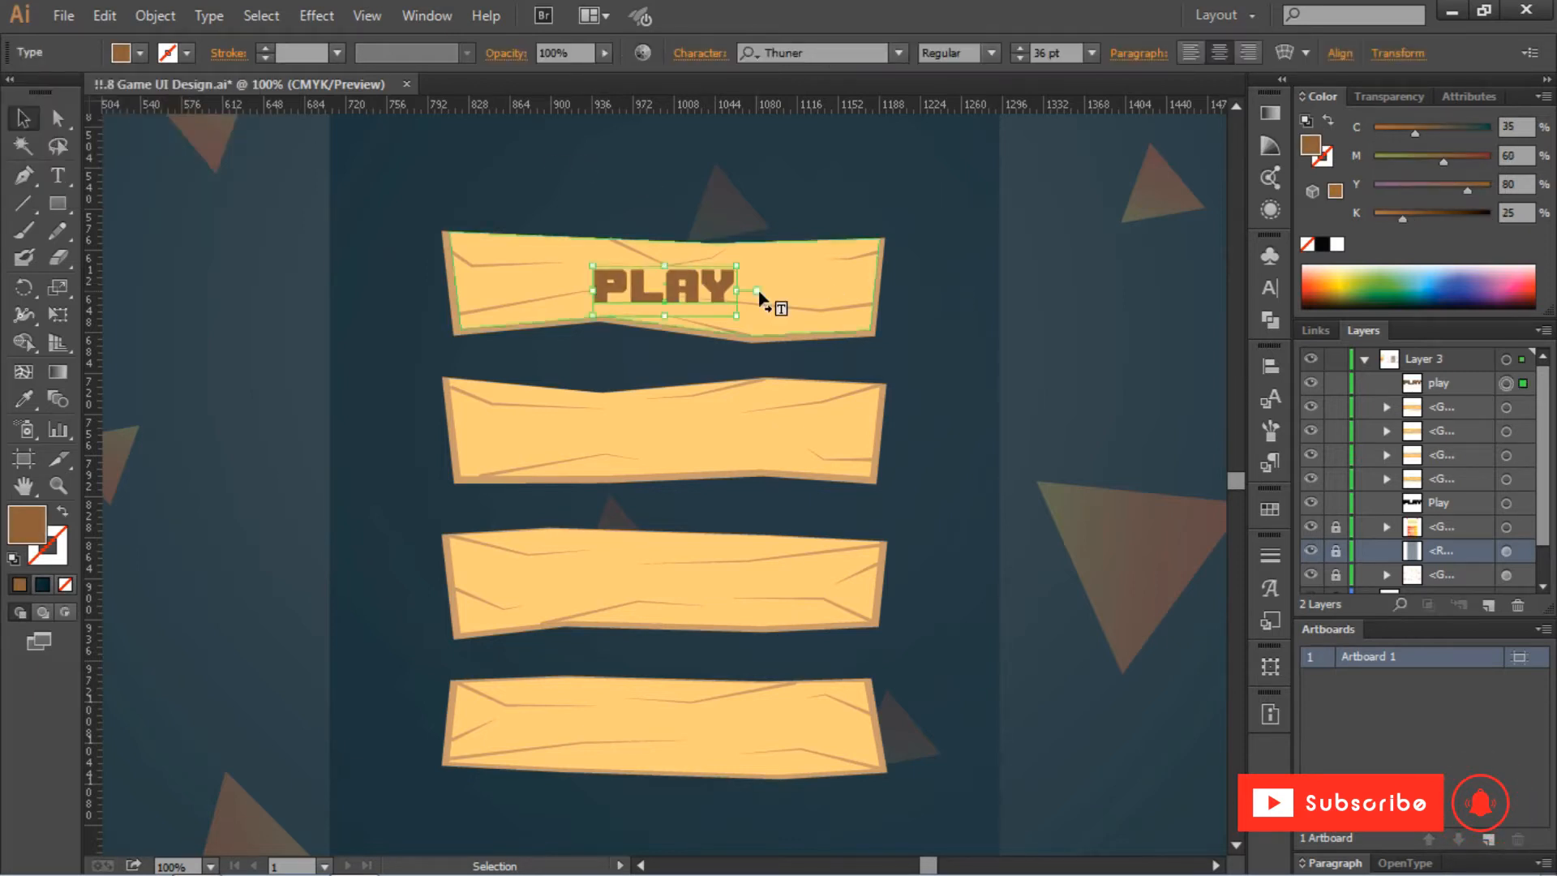
pyautogui.press('Up')
pyautogui.press('Up')
pyautogui.press('Up')
pyautogui.press('Up')
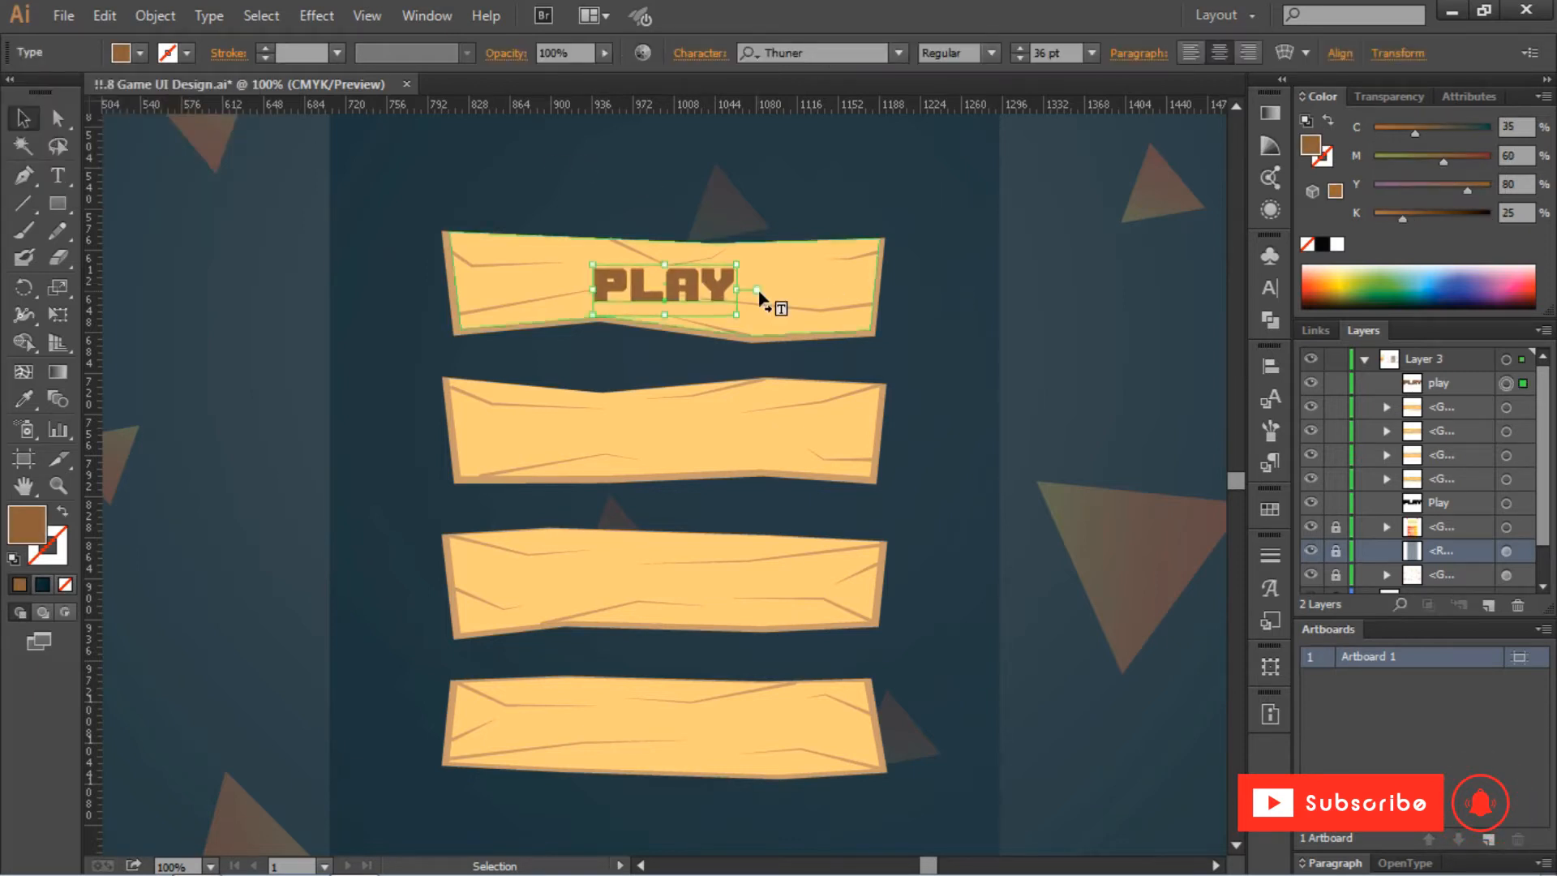
# Step: Start a Drop Shadow effect on the PLAY text with preview on and blend mode Normal
pyautogui.click(310, 14)
pyautogui.moveTo(388, 244)
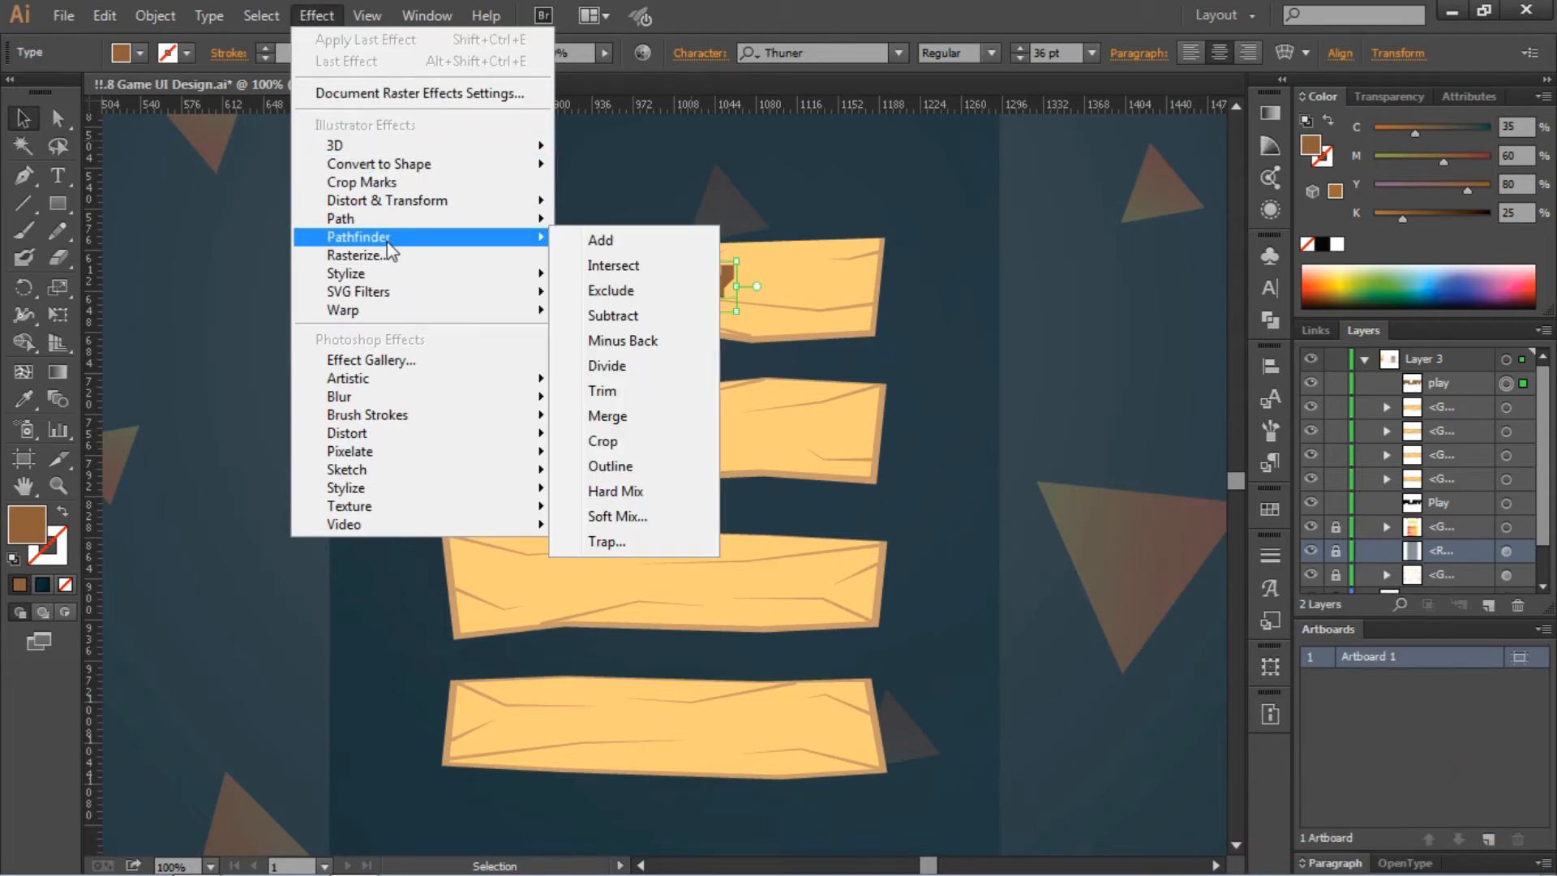
pyautogui.moveTo(454, 273)
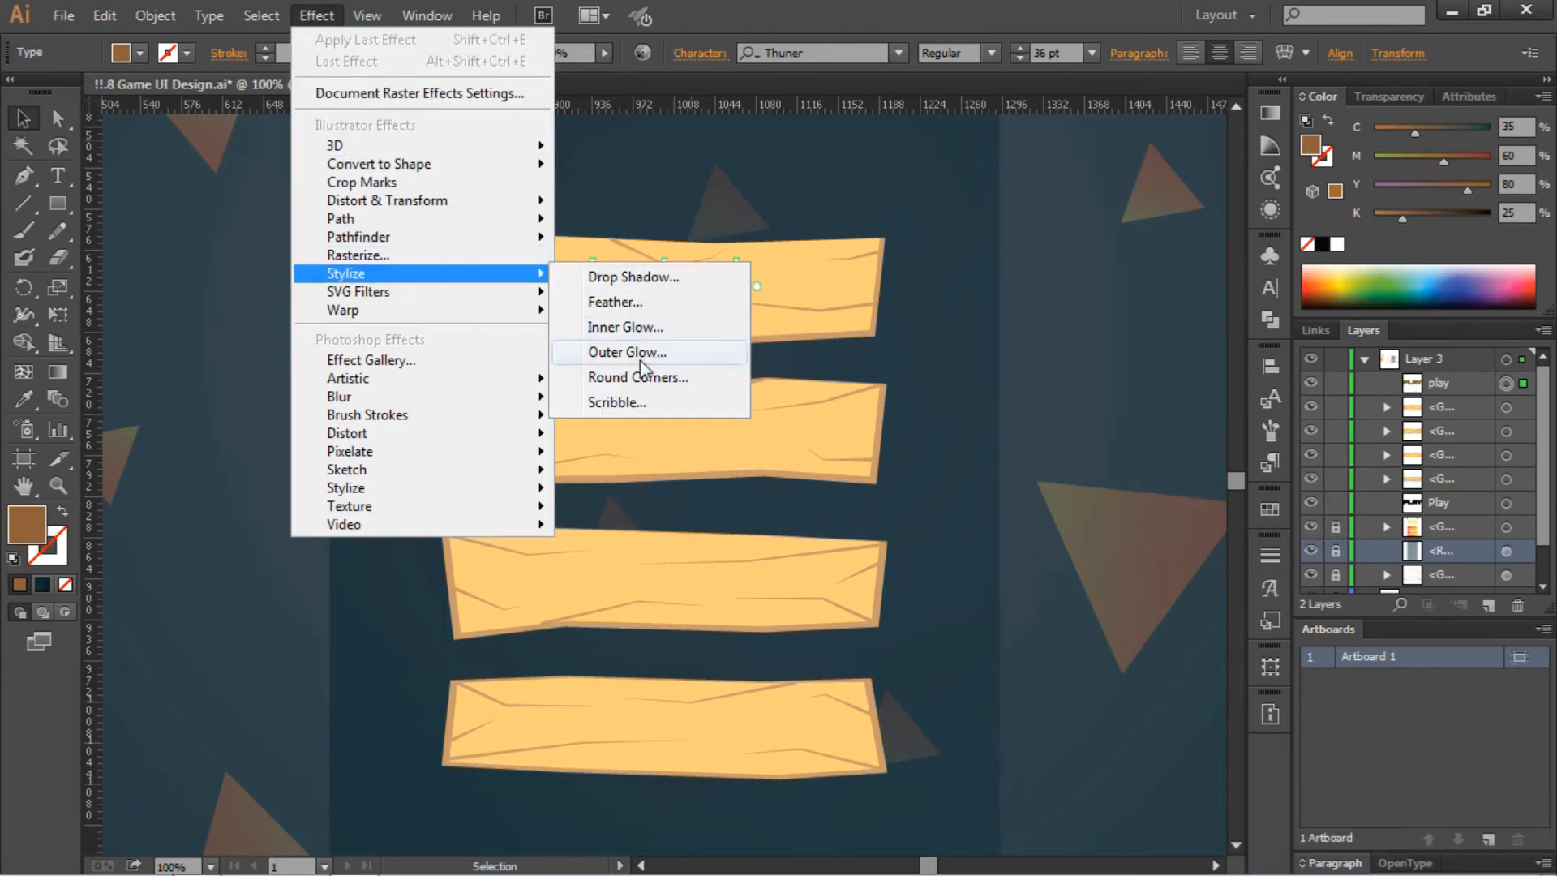
pyautogui.click(648, 272)
pyautogui.click(971, 329)
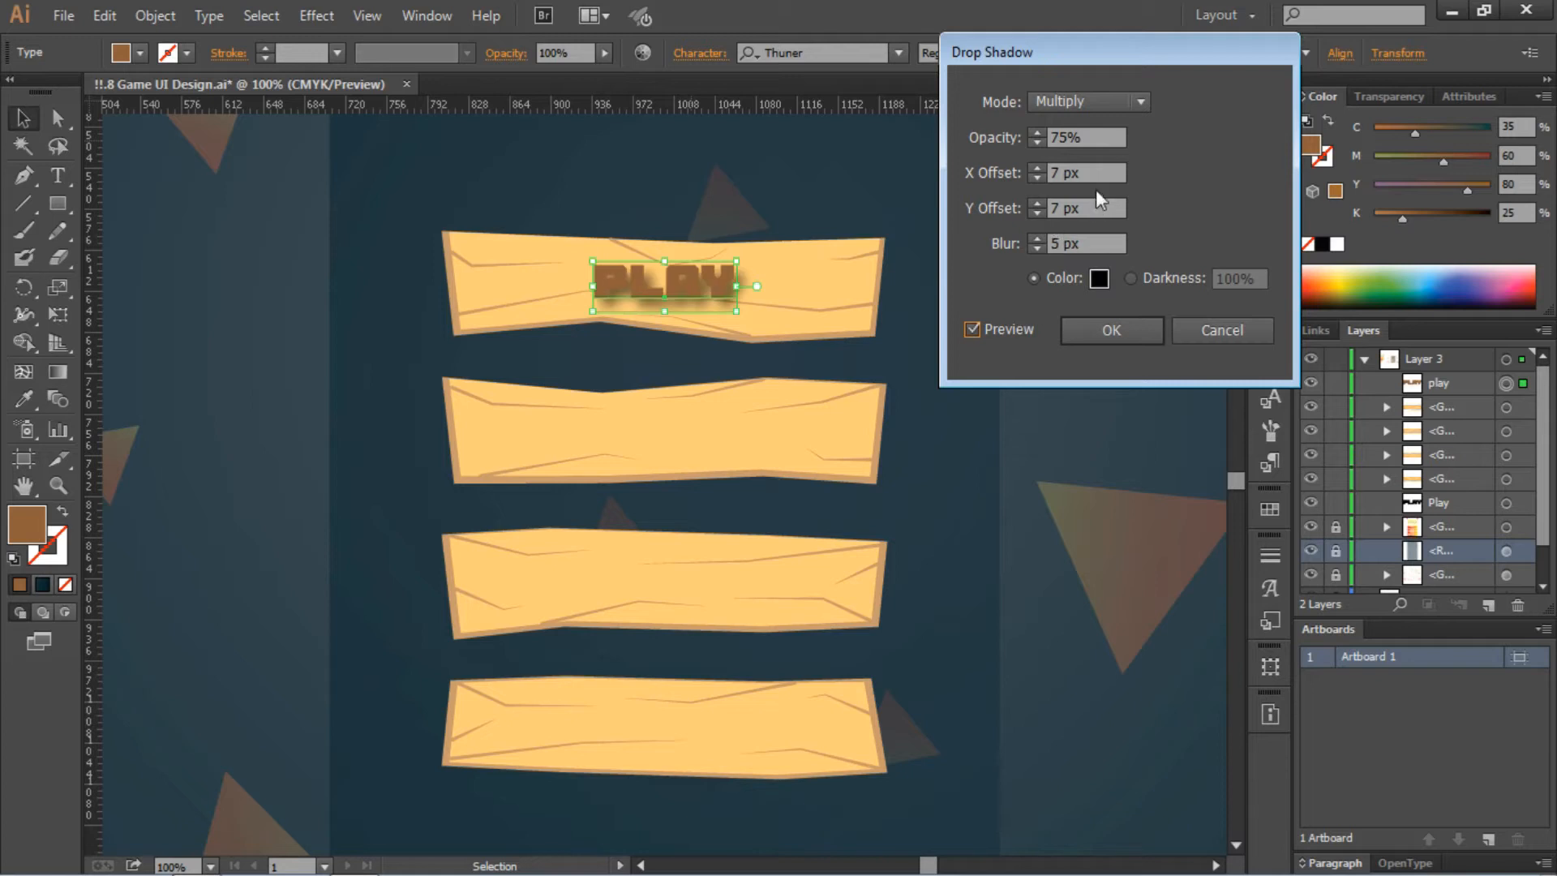
pyautogui.click(1051, 107)
pyautogui.click(1056, 126)
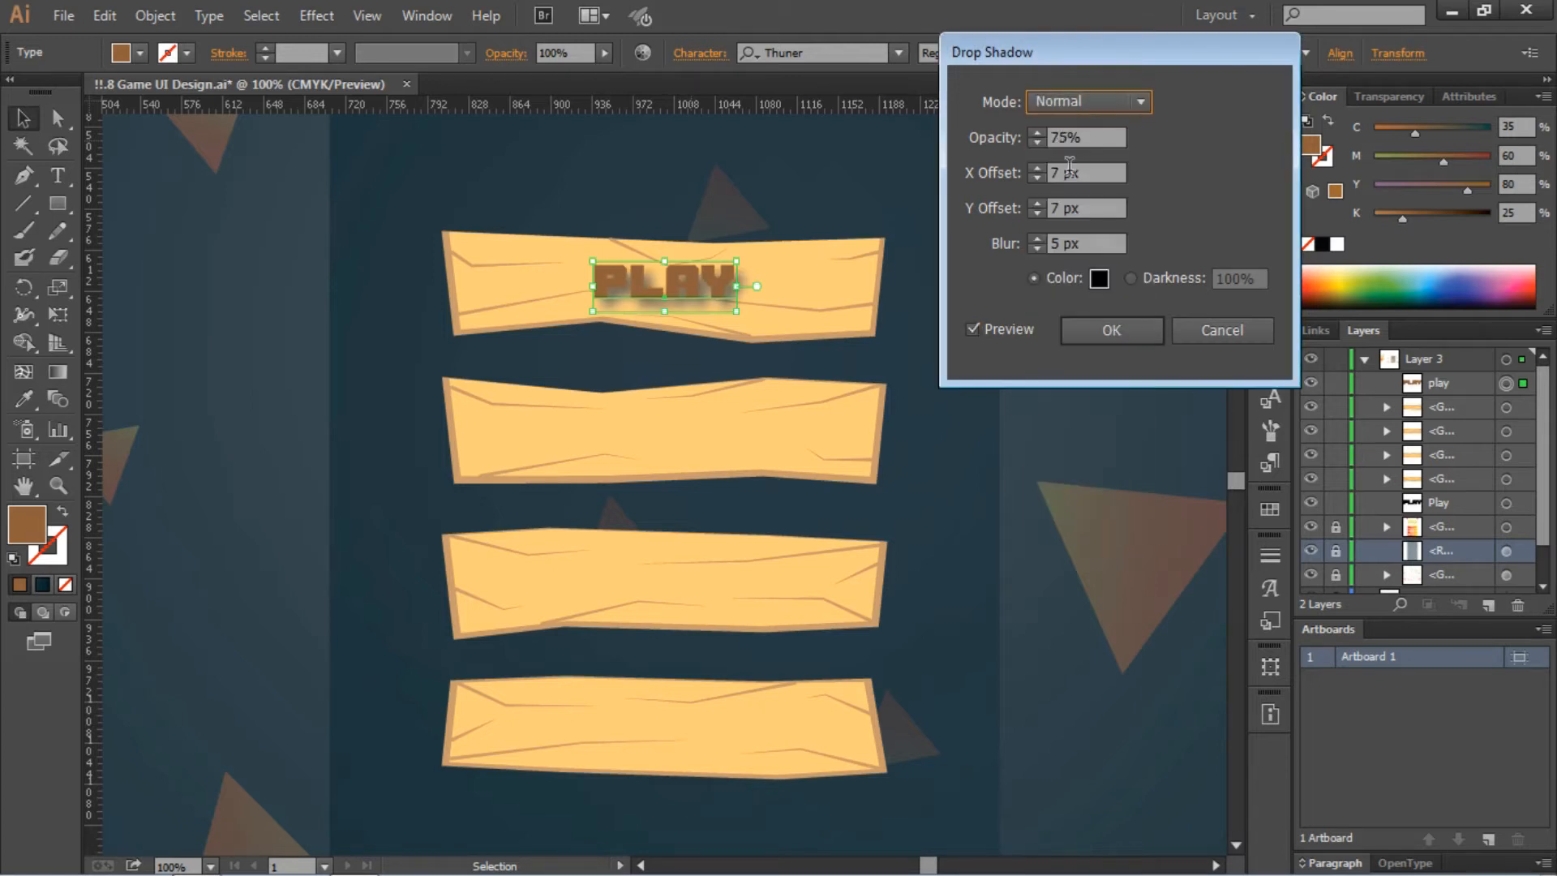
# Step: Set the drop shadow's X offset to 0 px, Y offset to 5 px and blur to 0 px
pyautogui.click(1067, 173)
pyautogui.scroll(-6, 1067, 173)
pyautogui.click(1066, 207)
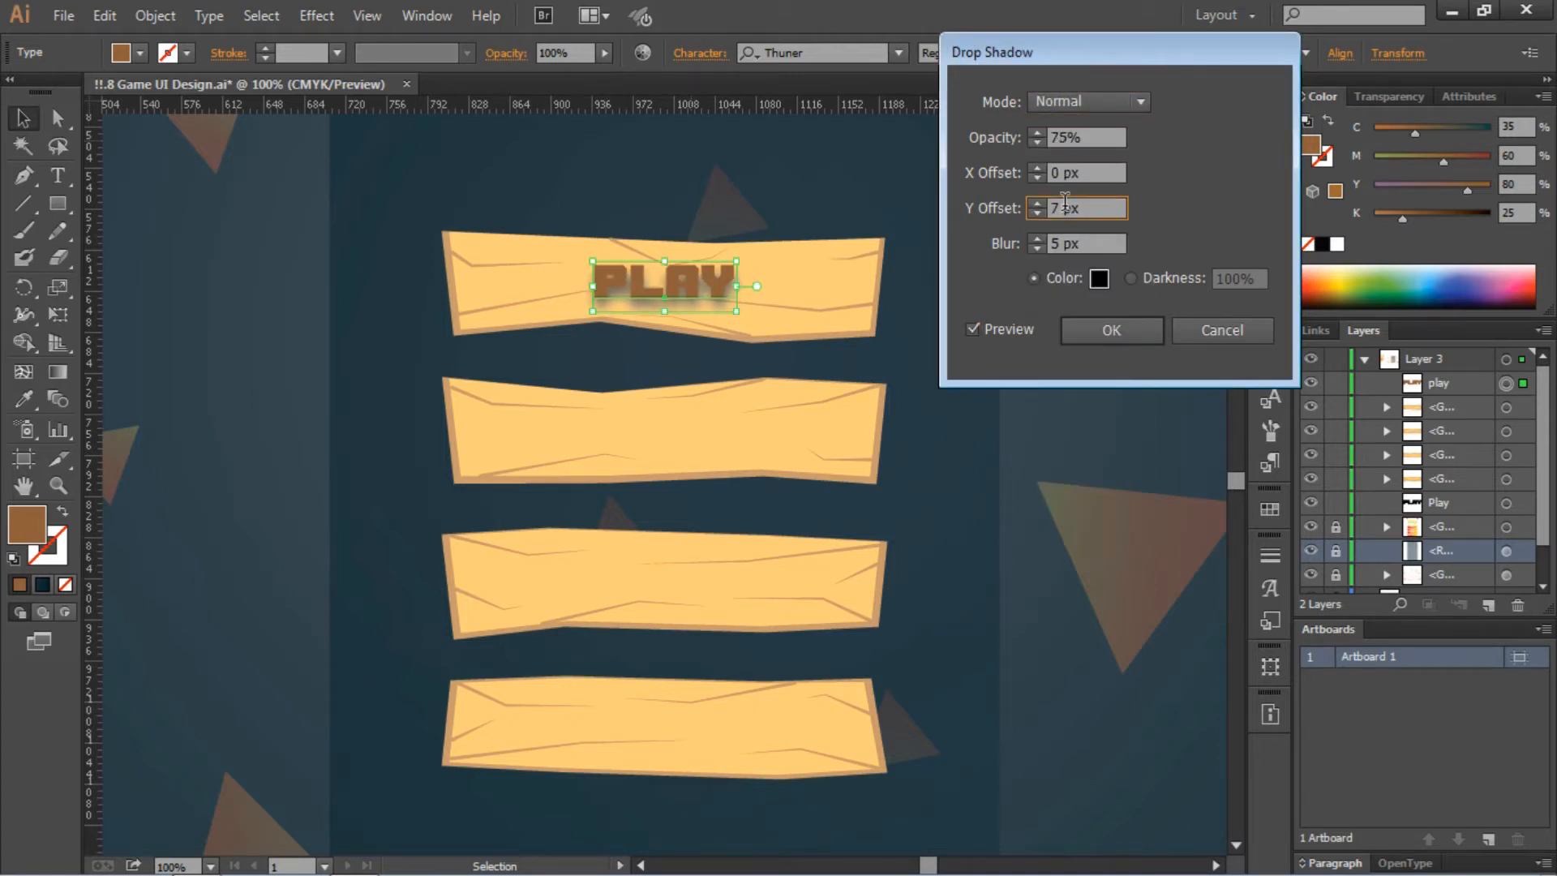
pyautogui.scroll(-6, 1065, 207)
pyautogui.click(1072, 244)
pyautogui.scroll(-5, 1071, 243)
pyautogui.click(1069, 208)
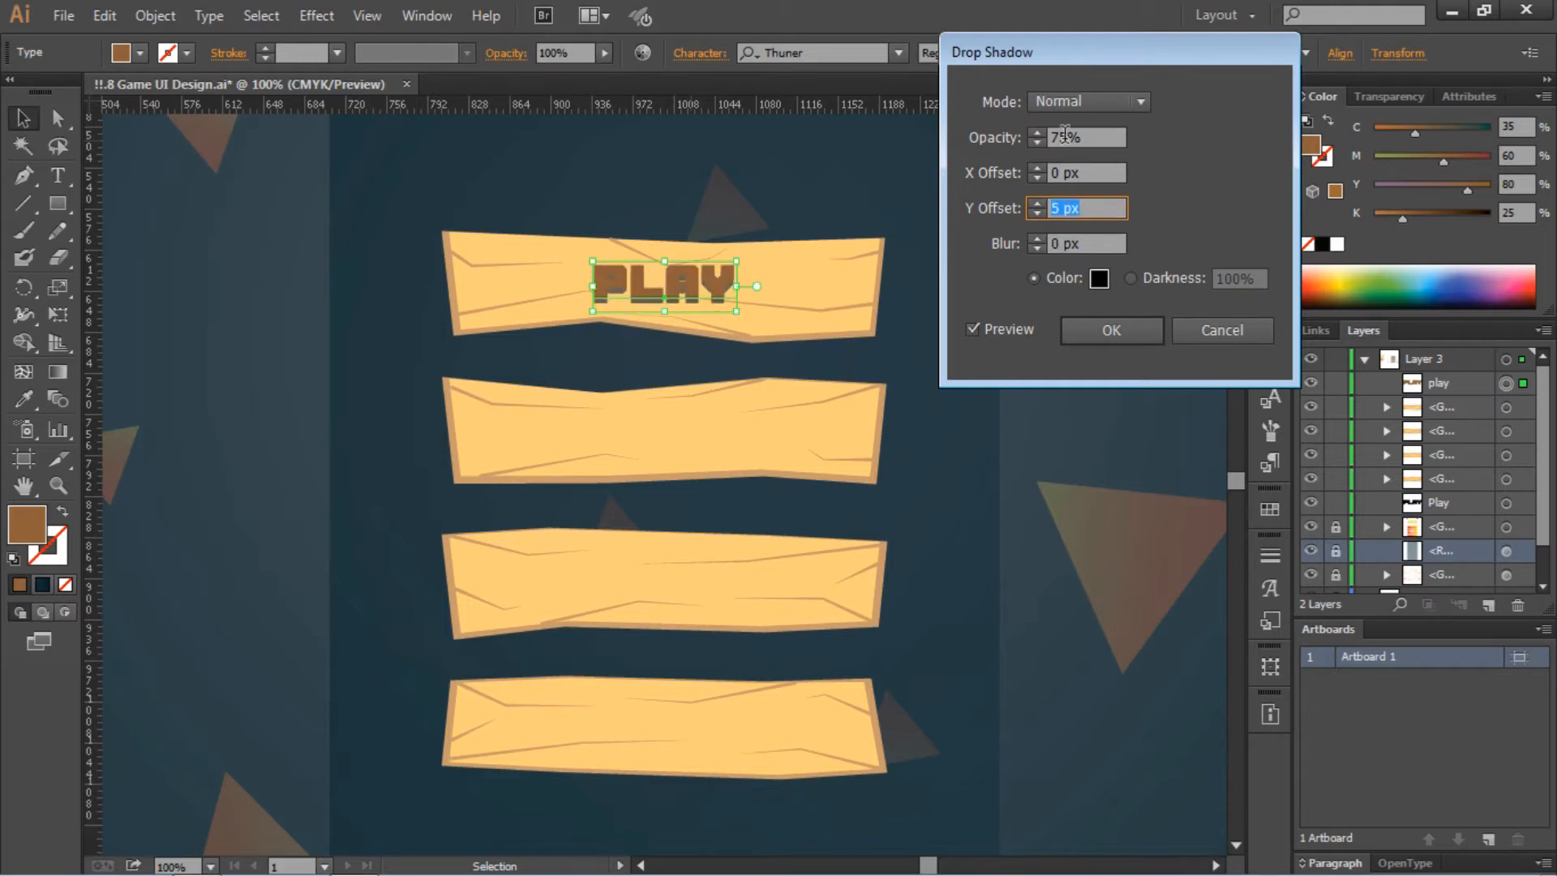
# Step: Try purple, white and brown for the PLAY text's drop shadow and settle on a dark reddish brown
pyautogui.click(1099, 280)
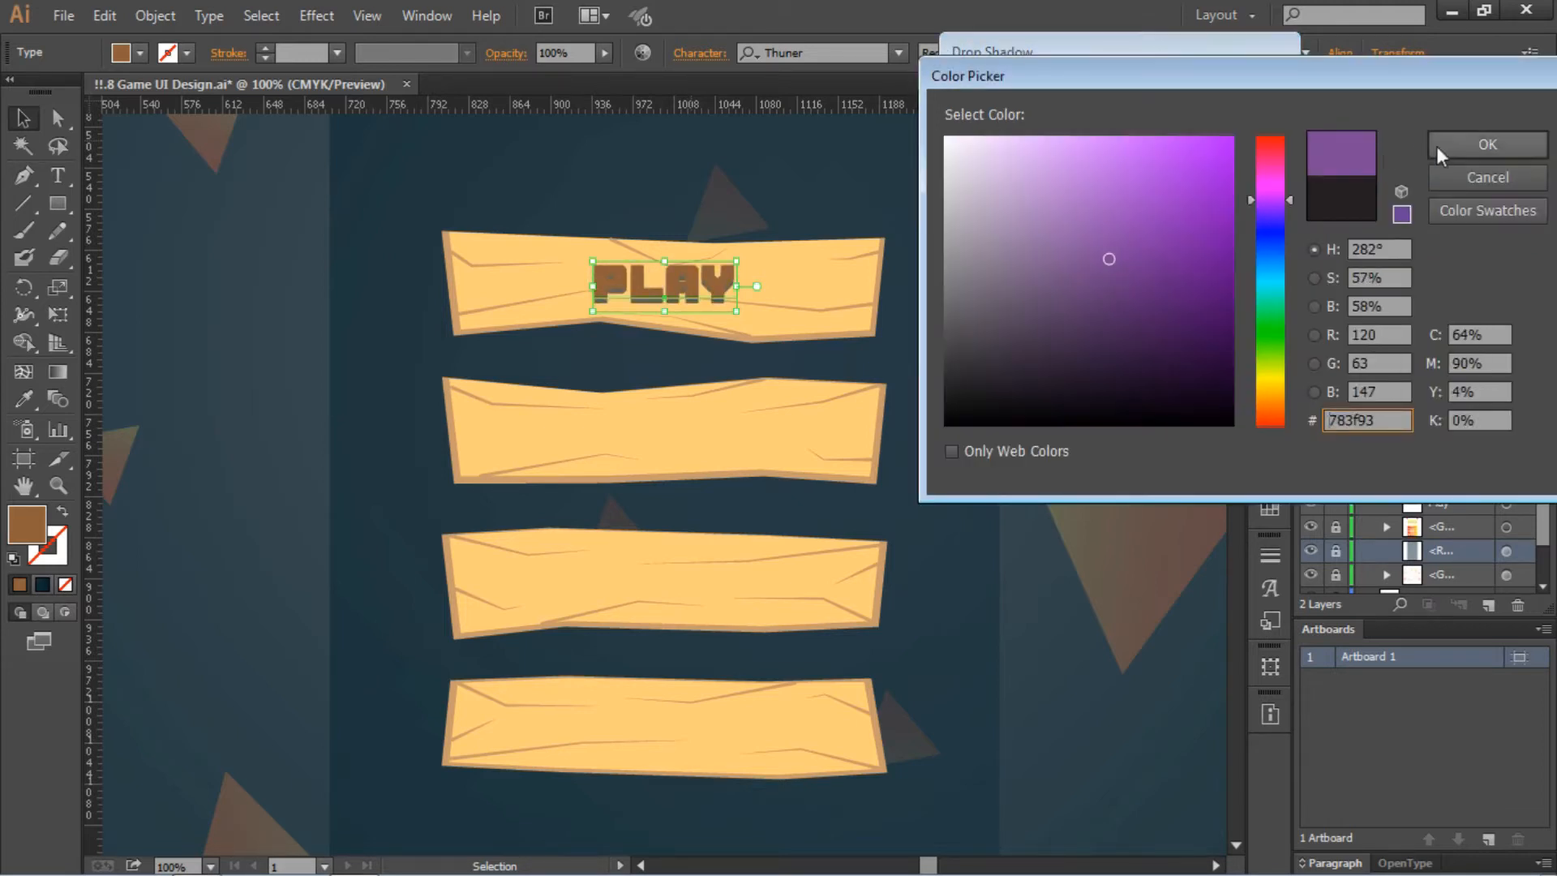
pyautogui.press('Return')
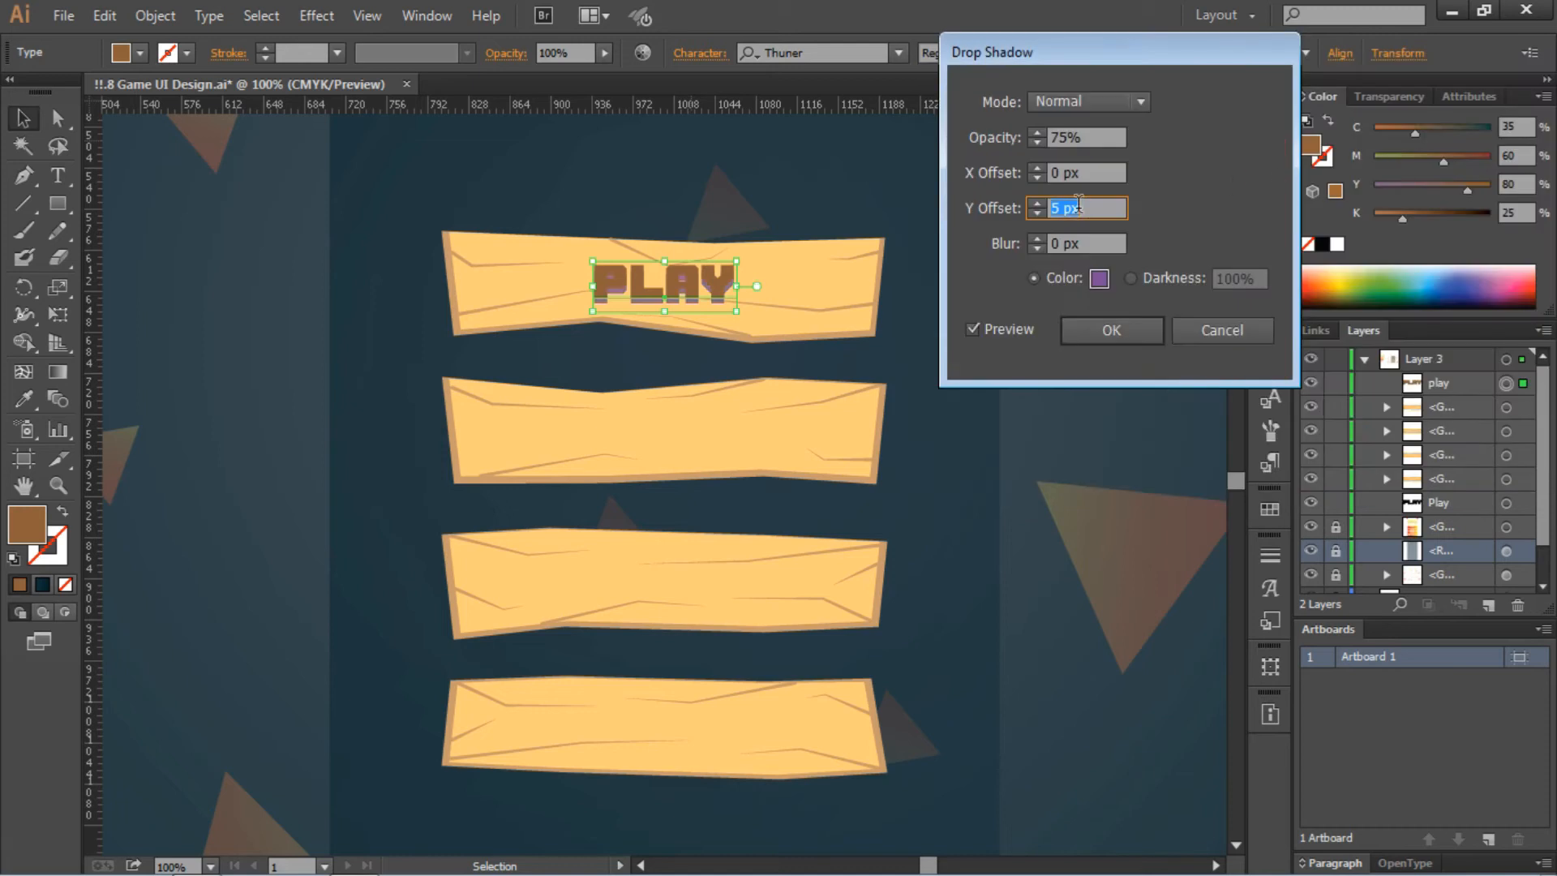
pyautogui.click(1098, 280)
pyautogui.click(970, 209)
pyautogui.click(1435, 145)
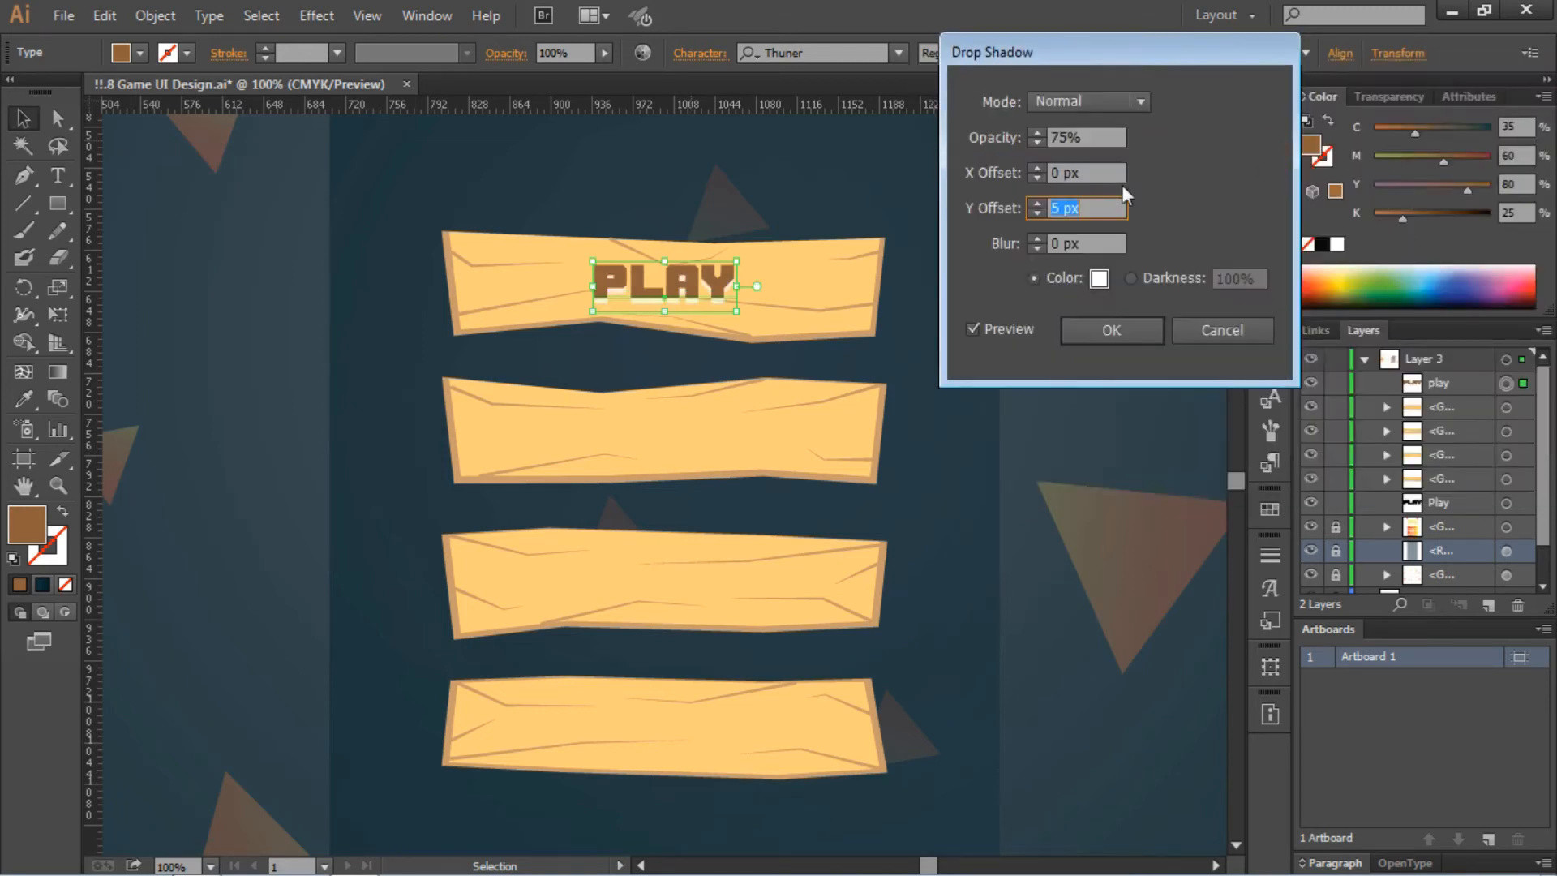
pyautogui.click(1098, 280)
pyautogui.moveTo(1275, 363); pyautogui.dragTo(1278, 405)
pyautogui.click(1488, 145)
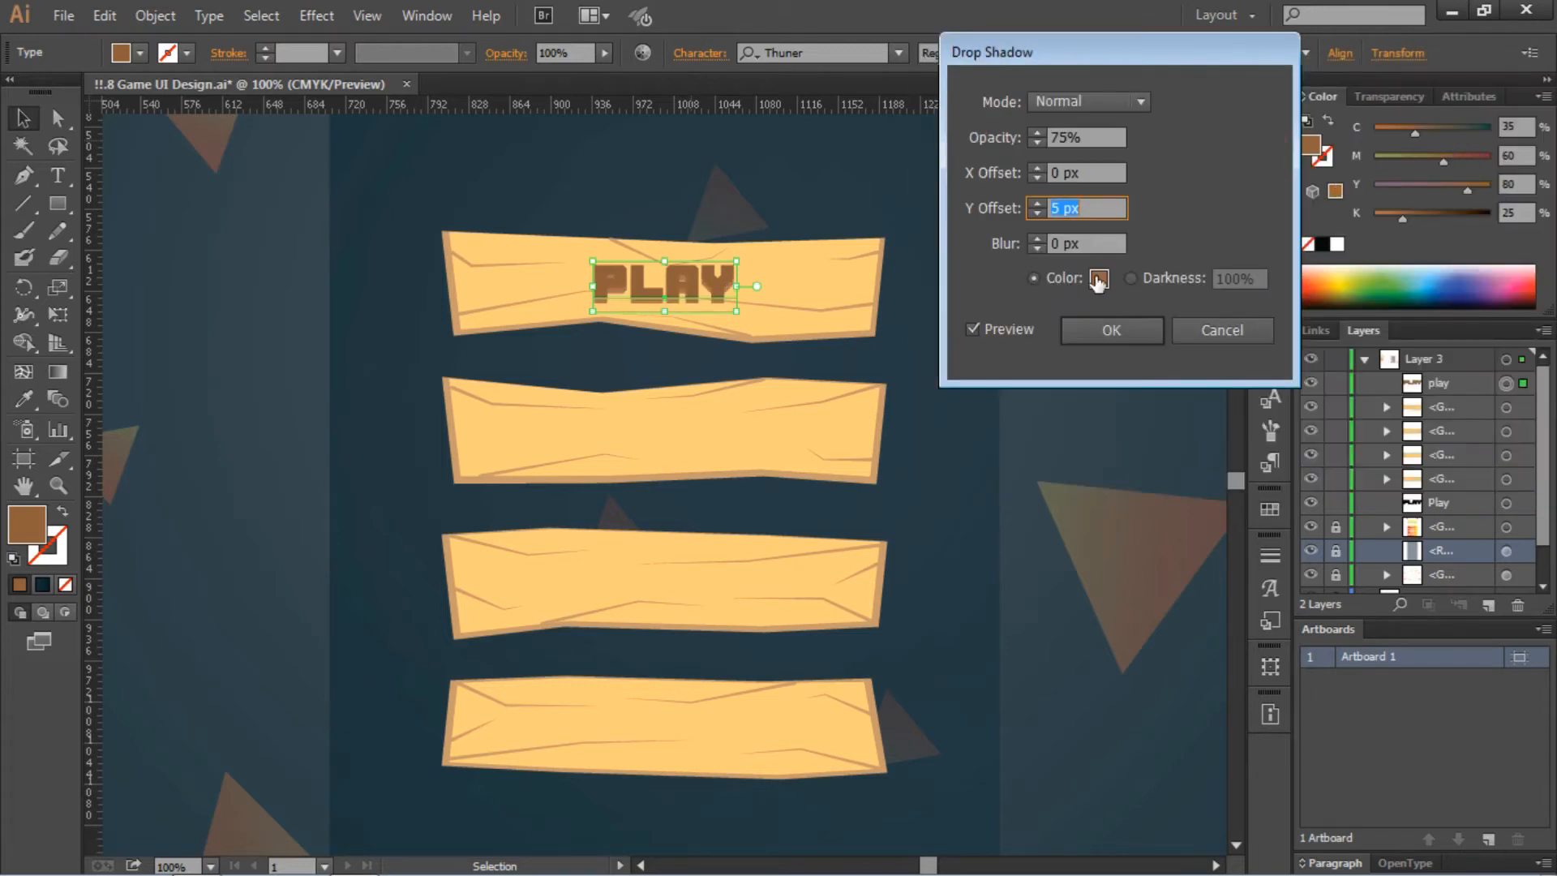
pyautogui.click(1097, 280)
pyautogui.moveTo(1096, 278); pyautogui.dragTo(1232, 337)
pyautogui.click(1455, 151)
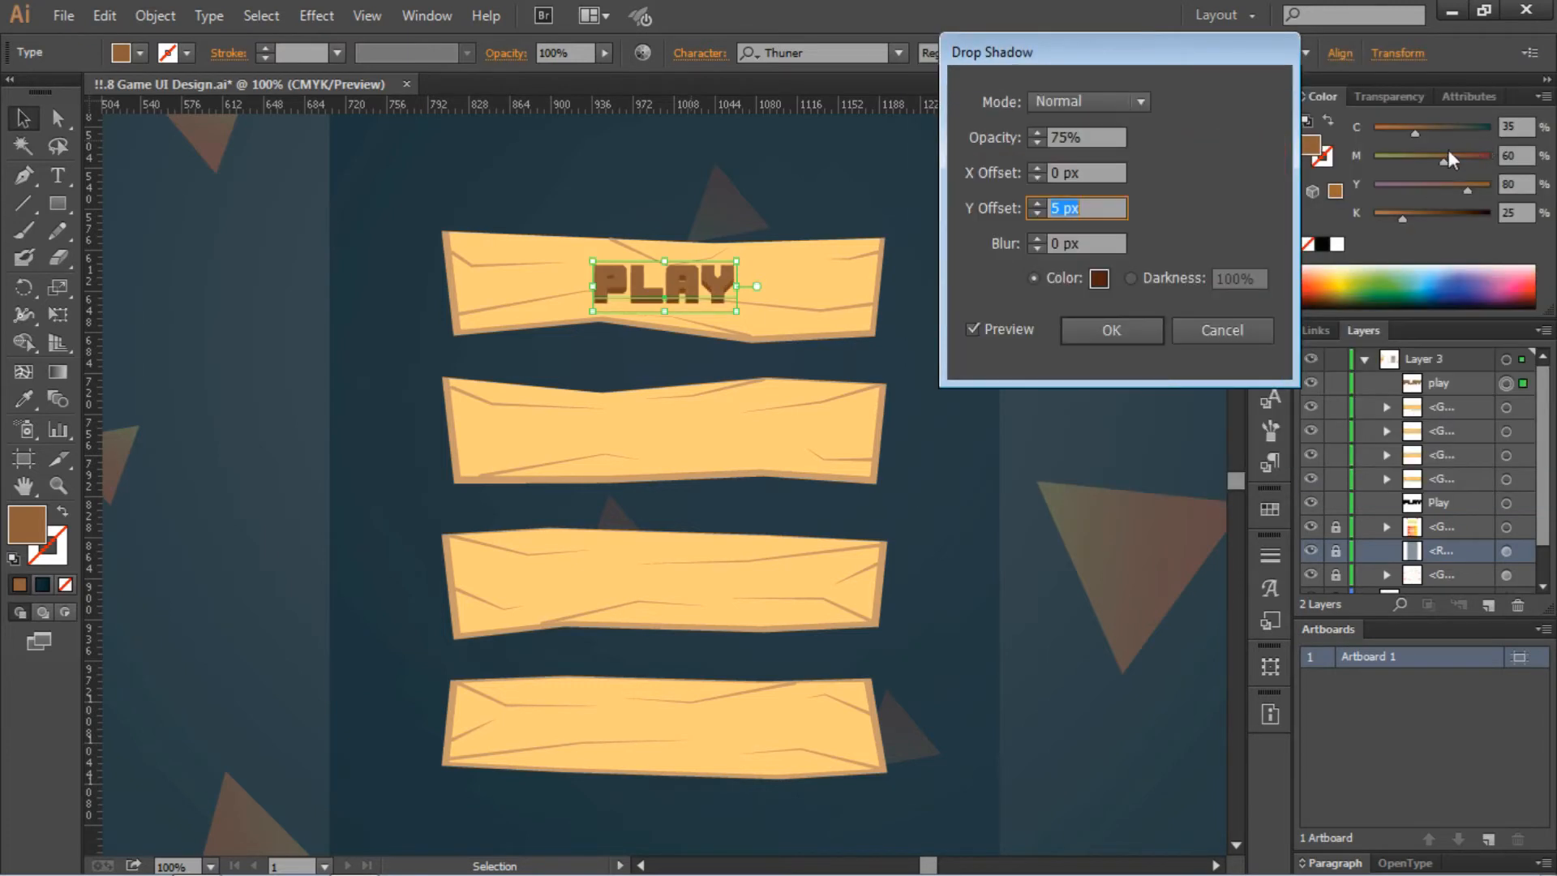
# Step: Try drop shadow opacities of 50% and 20% on the PLAY text
pyautogui.click(1098, 99)
pyautogui.click(1085, 104)
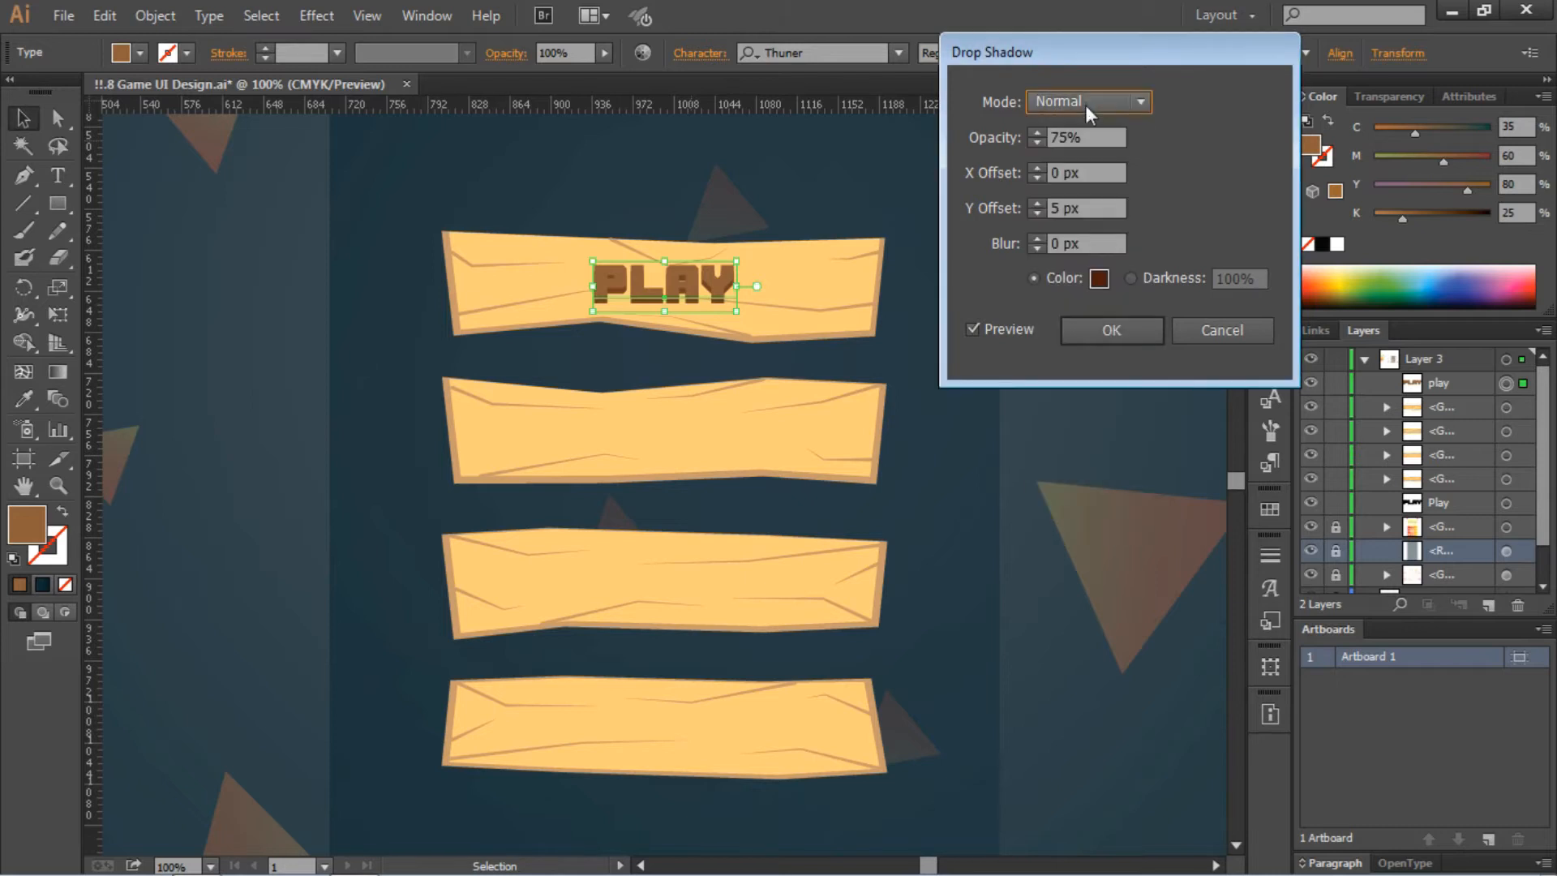
pyautogui.click(1063, 138)
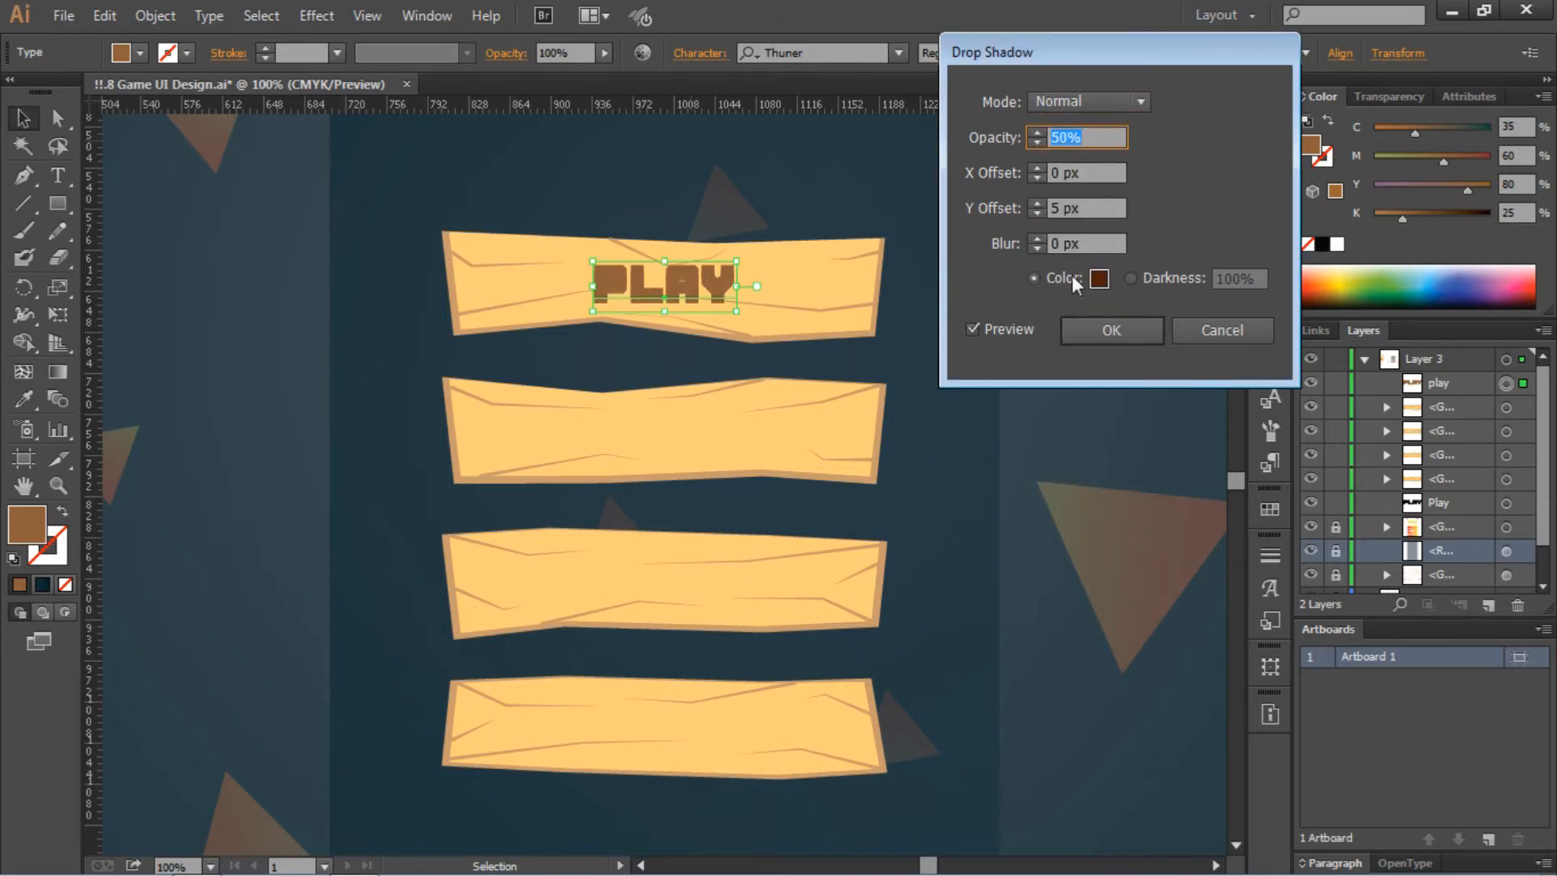
pyautogui.click(1087, 243)
pyautogui.press('Up')
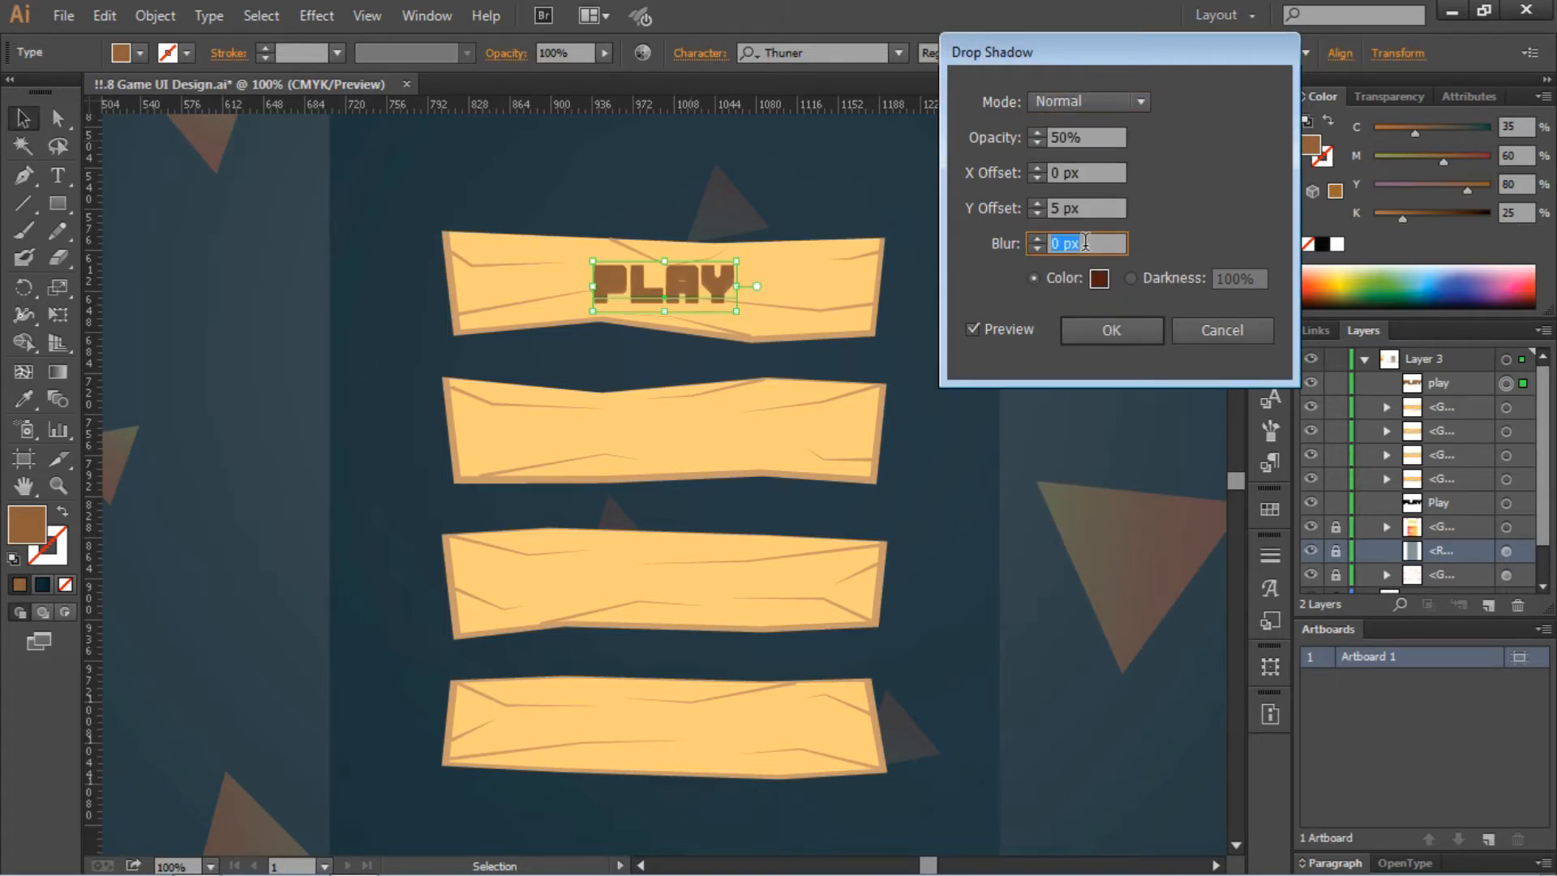
pyautogui.click(1077, 136)
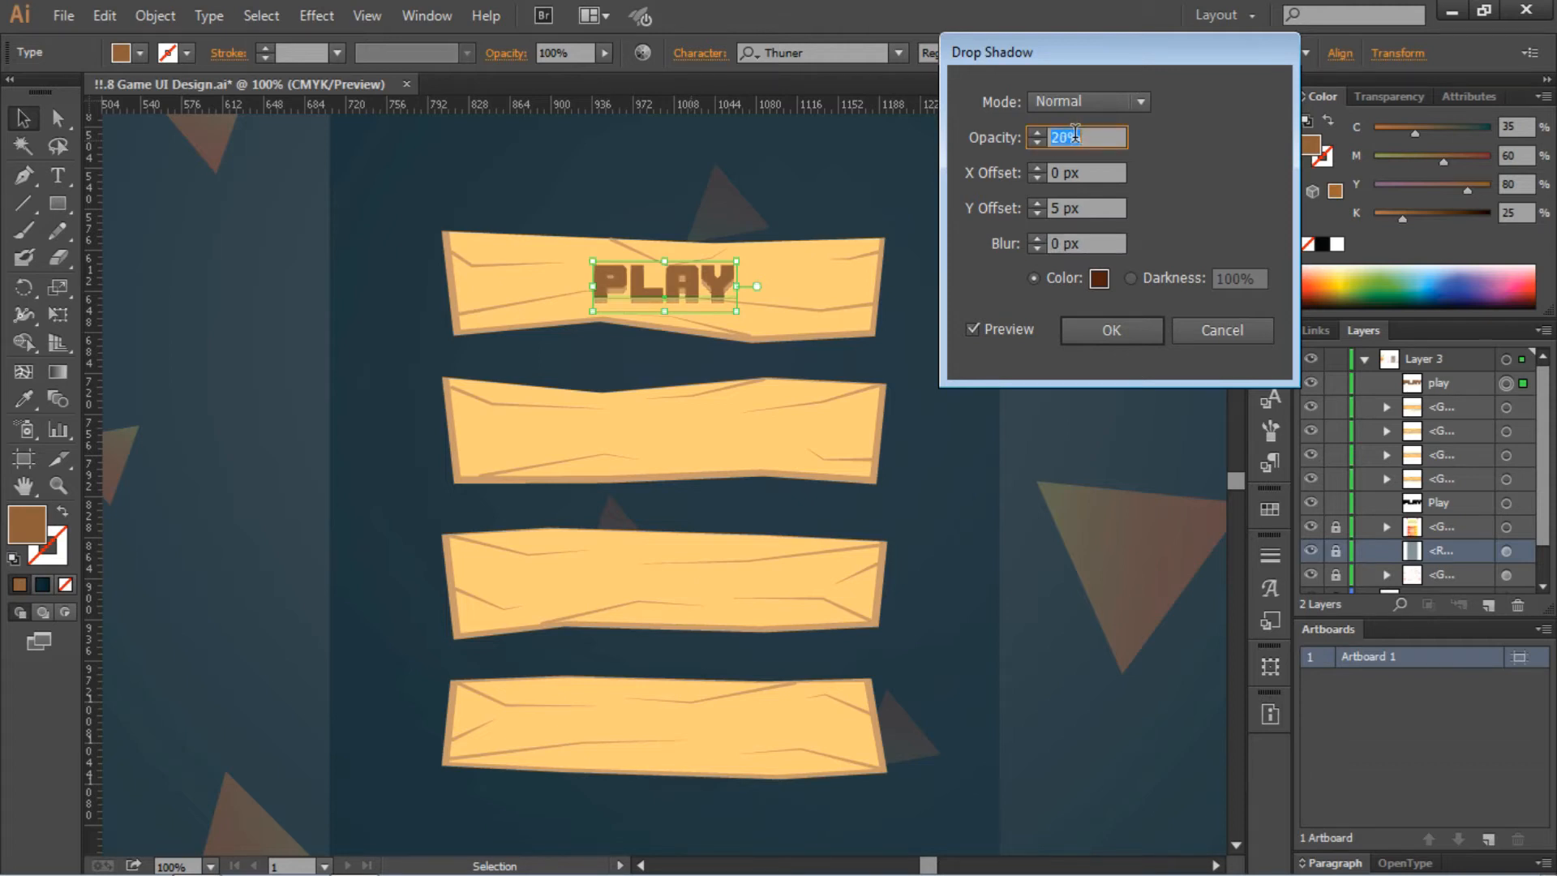
pyautogui.click(1093, 209)
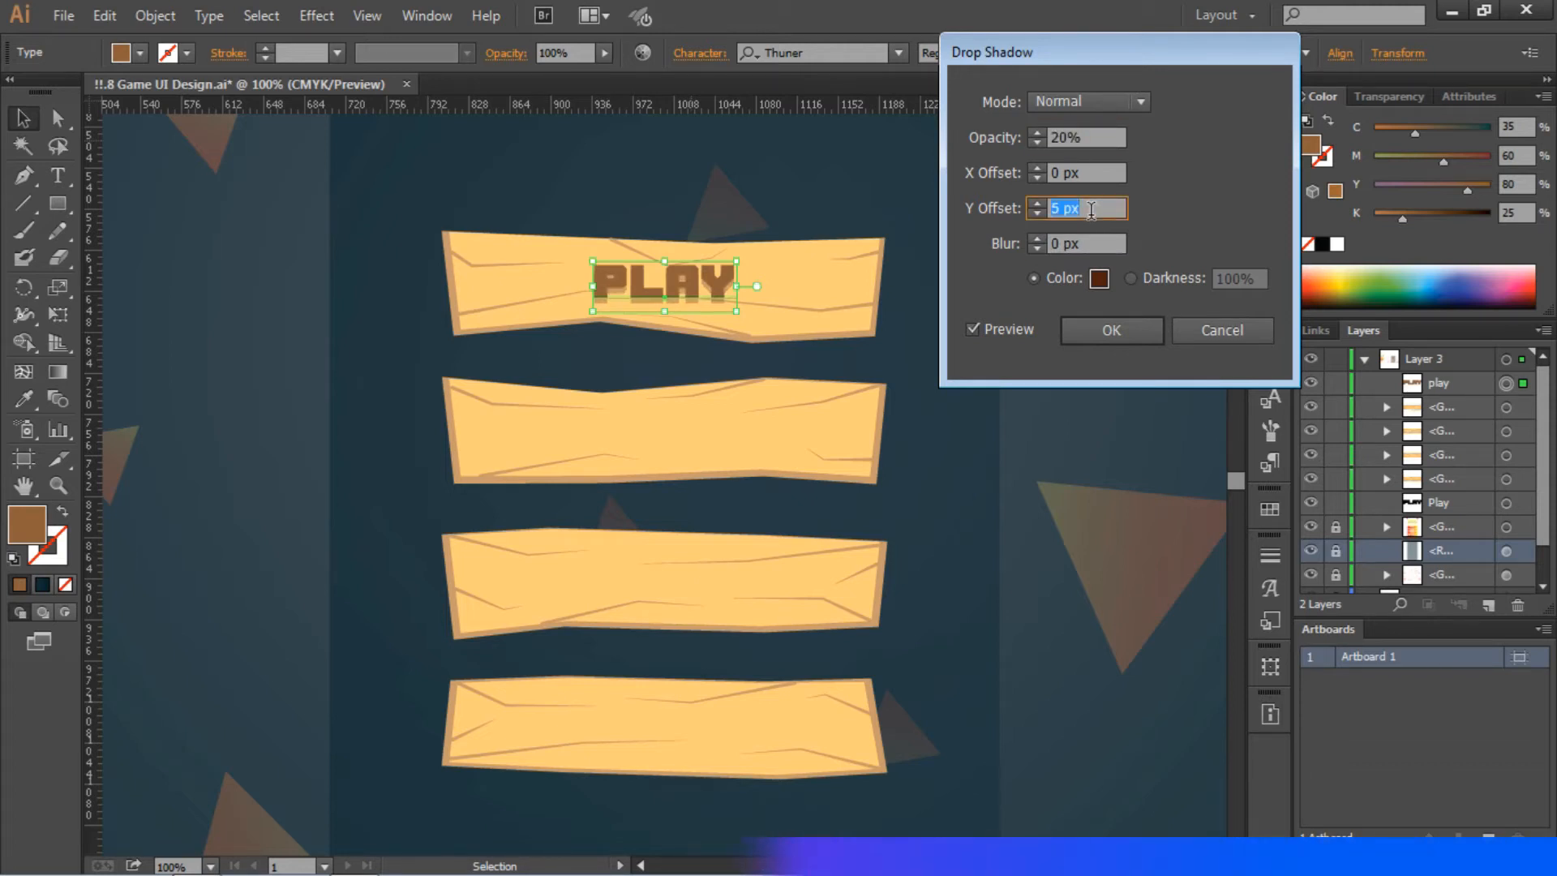
# Step: Set the drop shadow's opacity to 10% and apply the effect to the PLAY text
pyautogui.click(1090, 137)
pyautogui.press('Down')
pyautogui.press('Down')
pyautogui.press('Down')
pyautogui.press('Down')
pyautogui.press('Down')
pyautogui.press('Down')
pyautogui.press('Down')
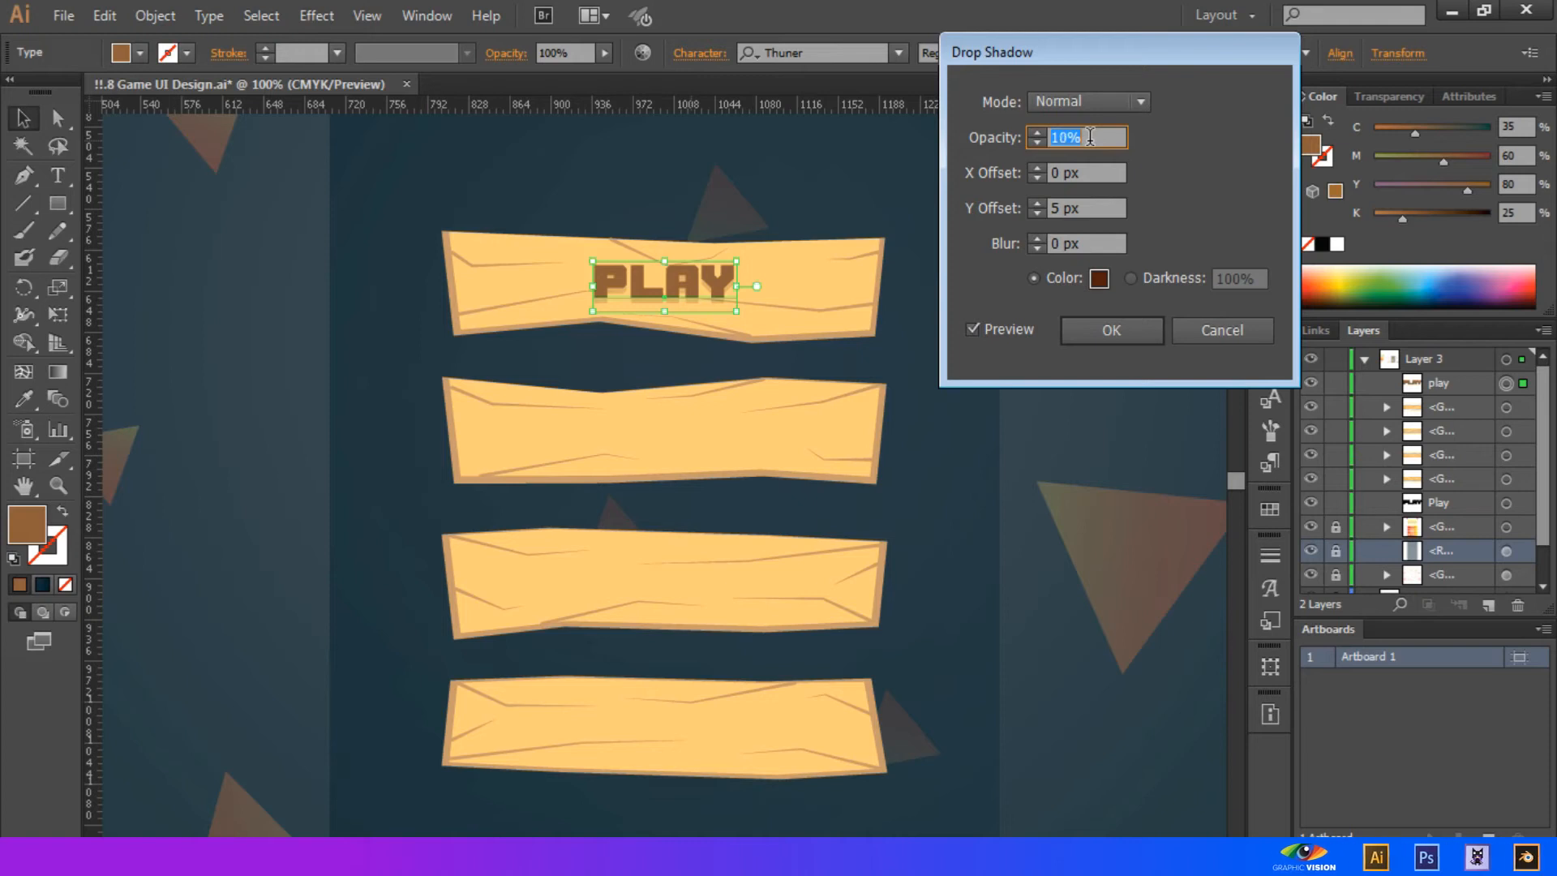
pyautogui.click(1089, 210)
pyautogui.press('Up')
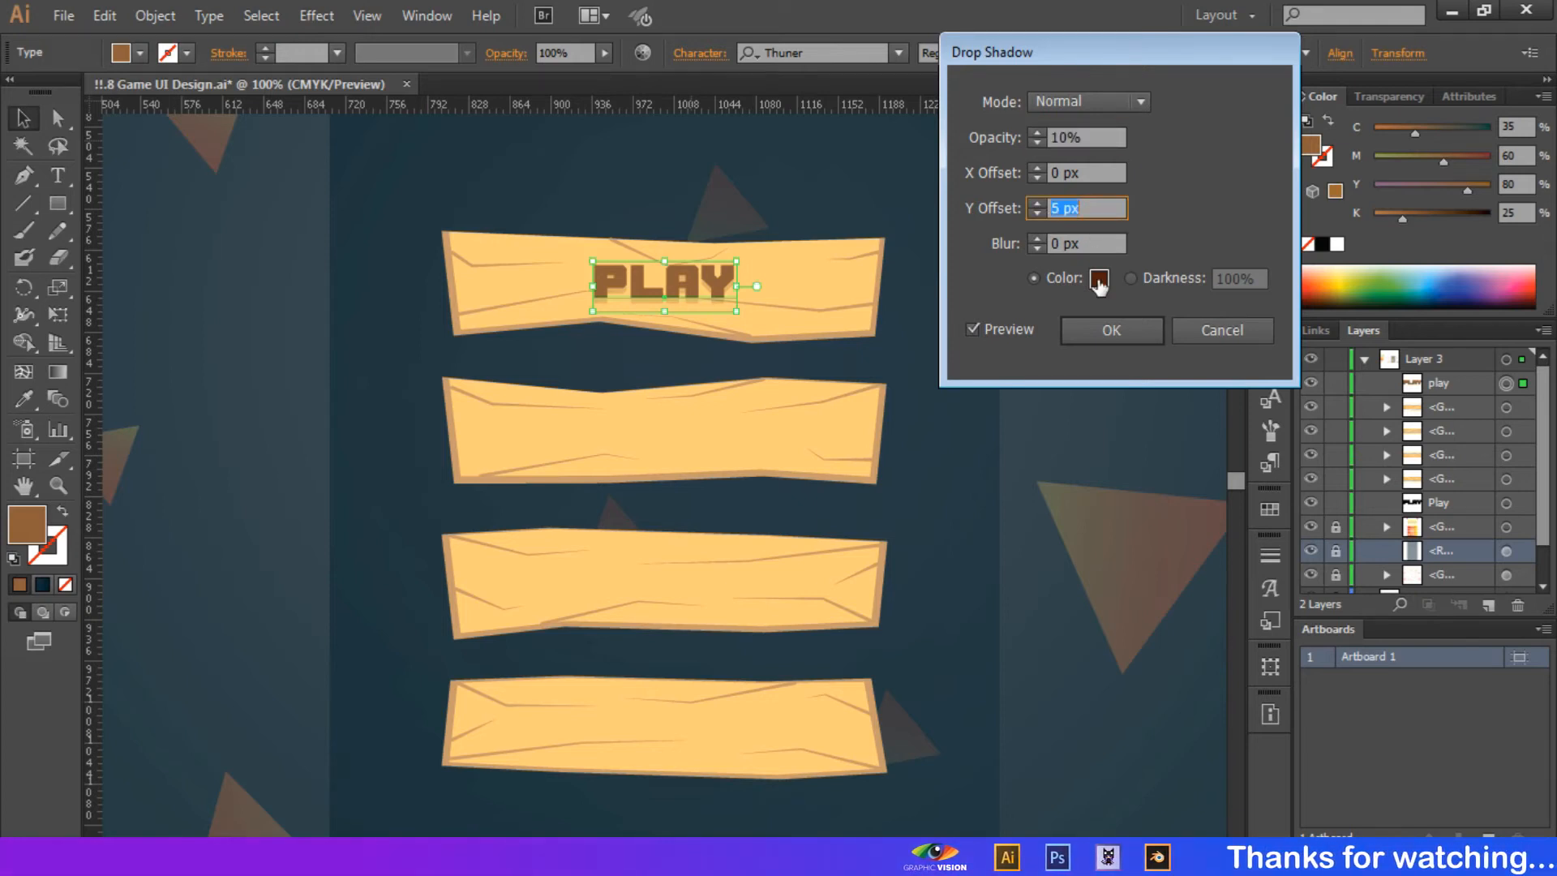
pyautogui.click(1111, 330)
pyautogui.click(994, 375)
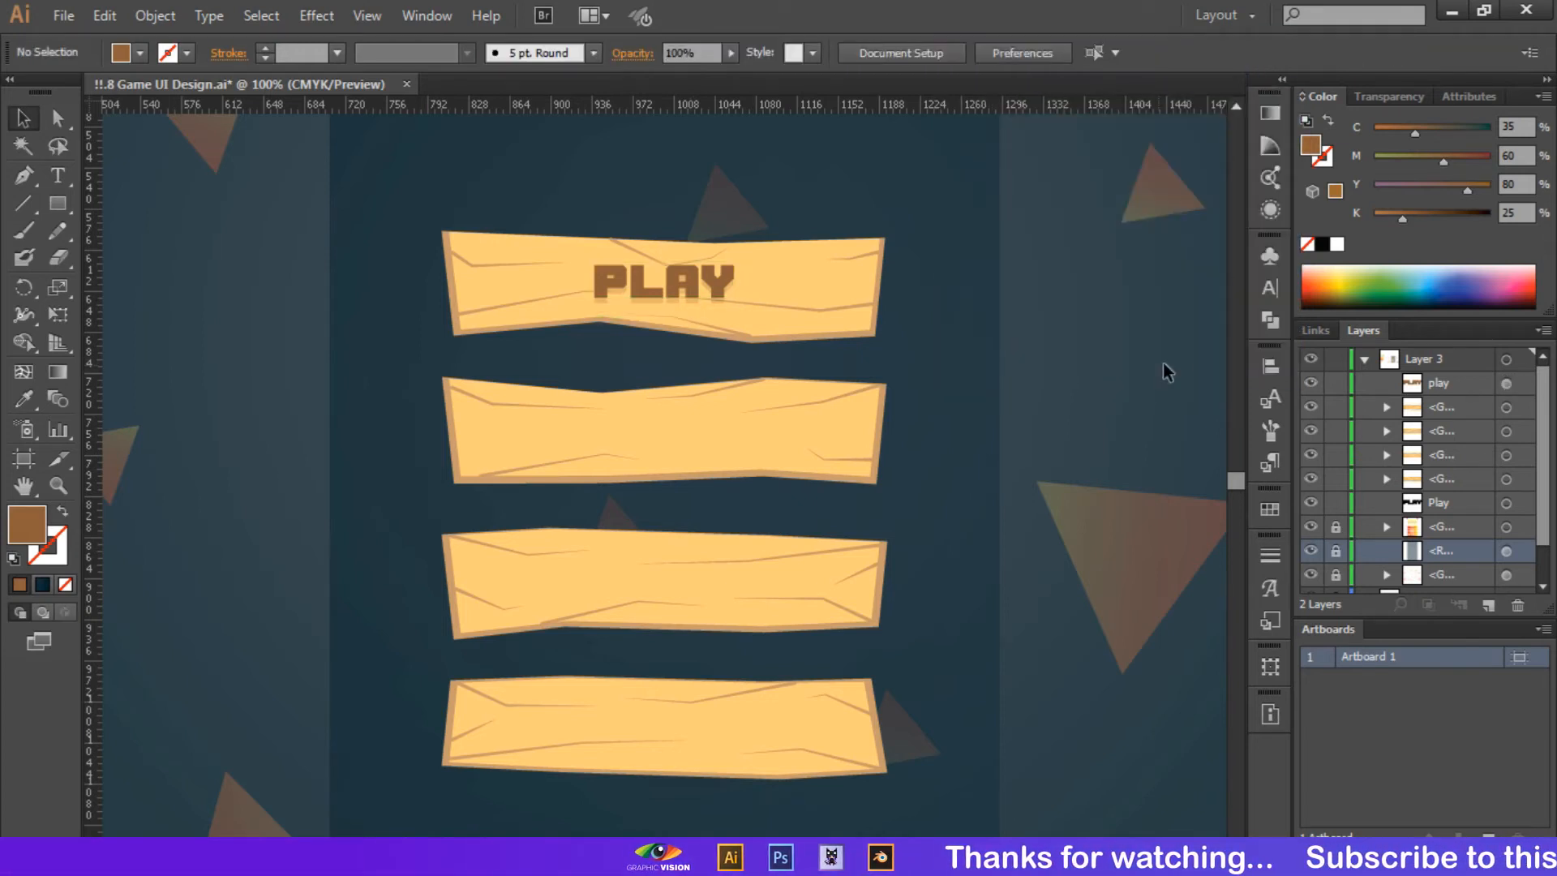
# Step: Try yellow, orange, grey and darker brown fills on the PLAY text, then return it to brown C=35 M=60 Y=80 K=25
pyautogui.click(699, 286)
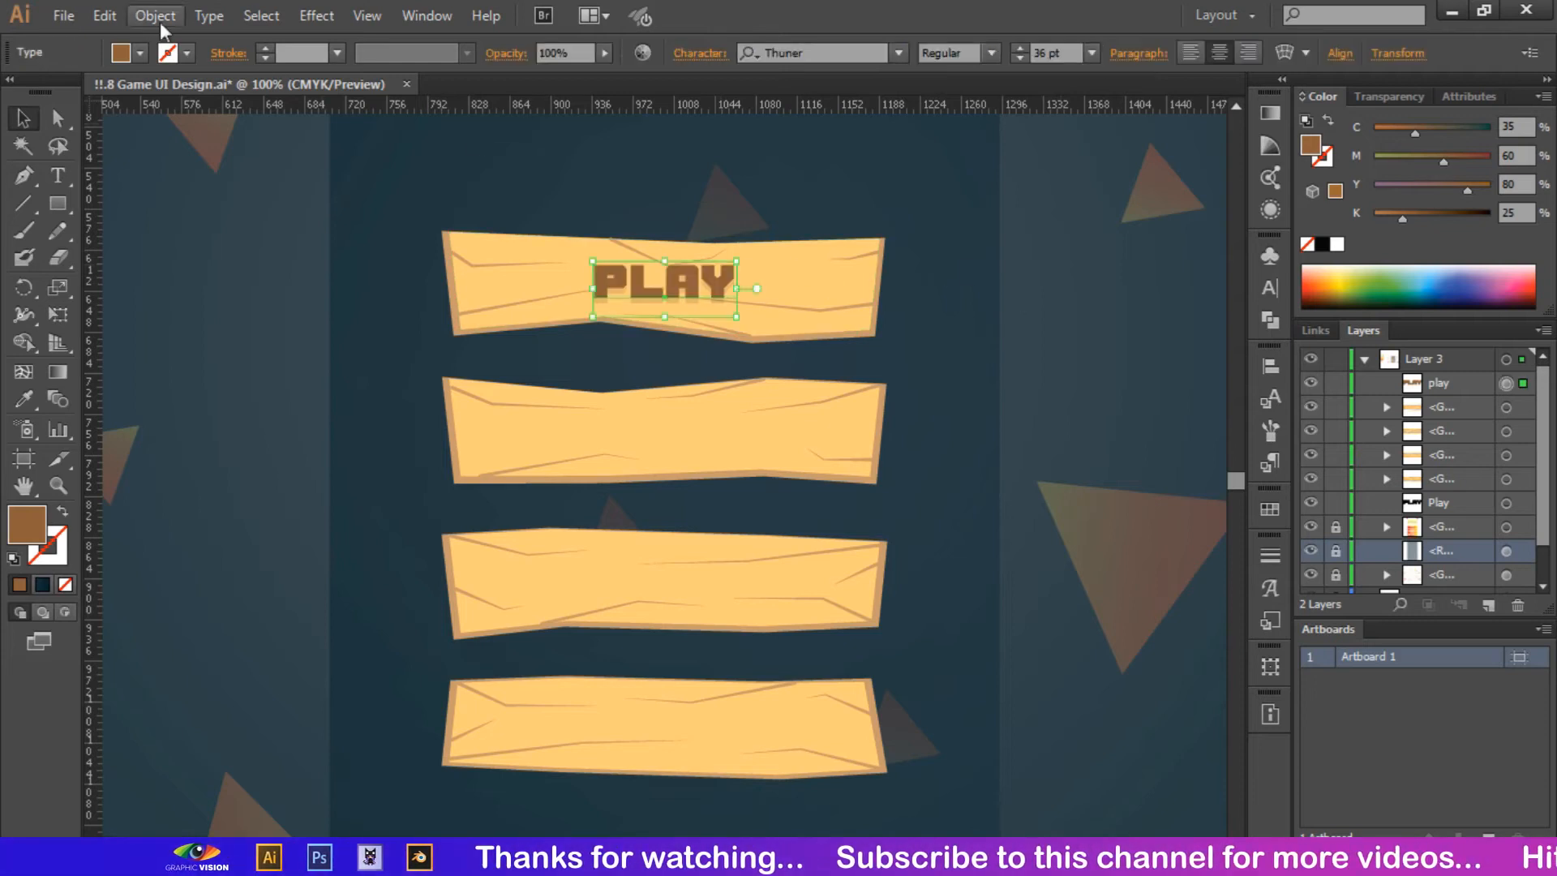
pyautogui.click(140, 53)
pyautogui.click(95, 94)
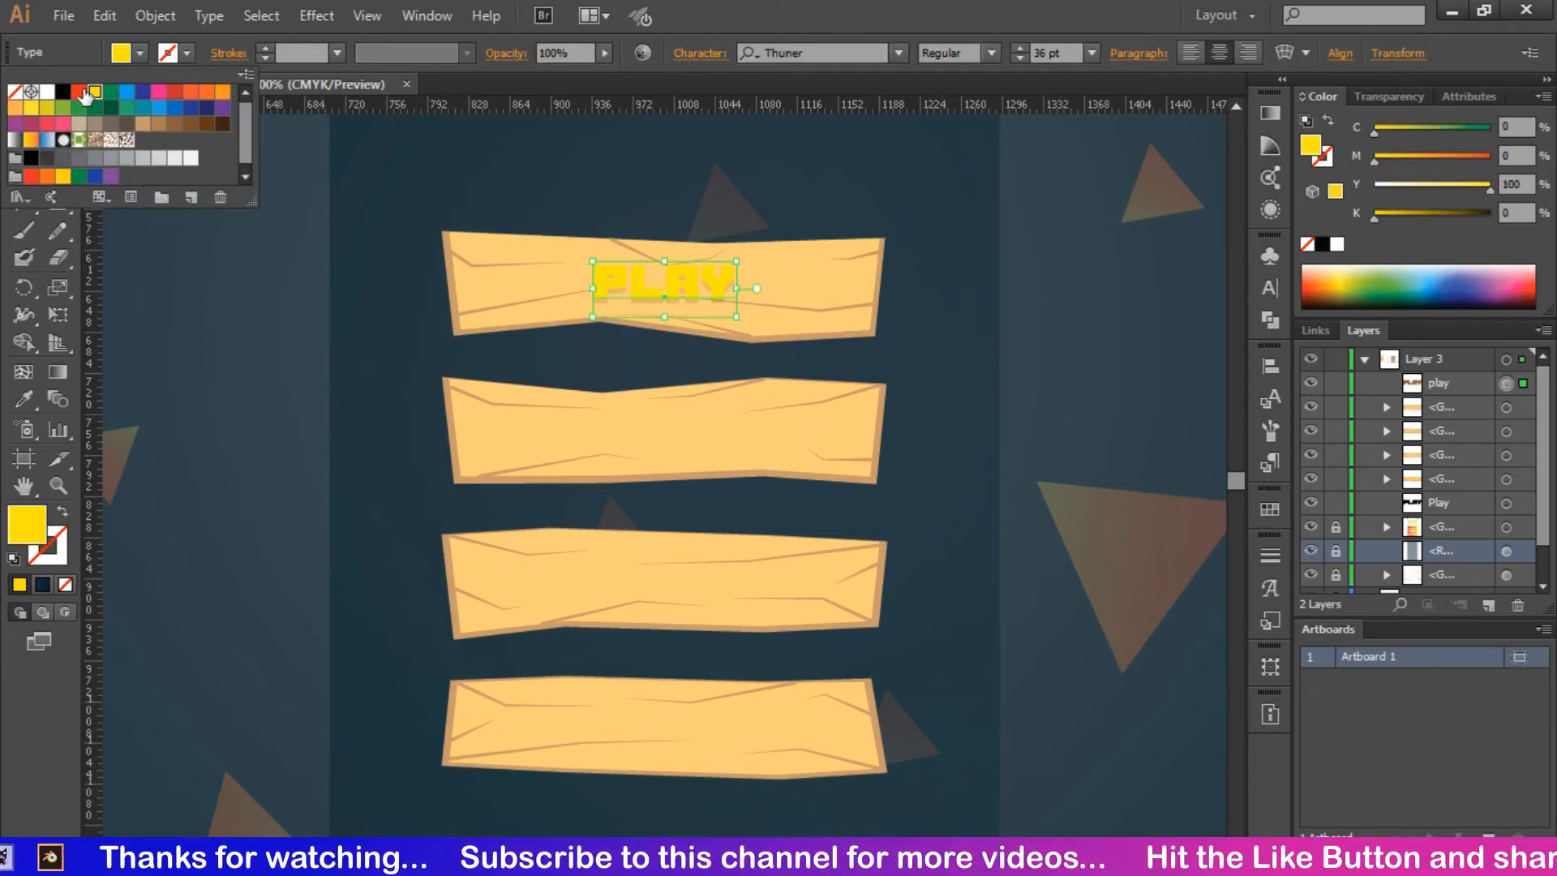
pyautogui.click(78, 92)
pyautogui.click(222, 93)
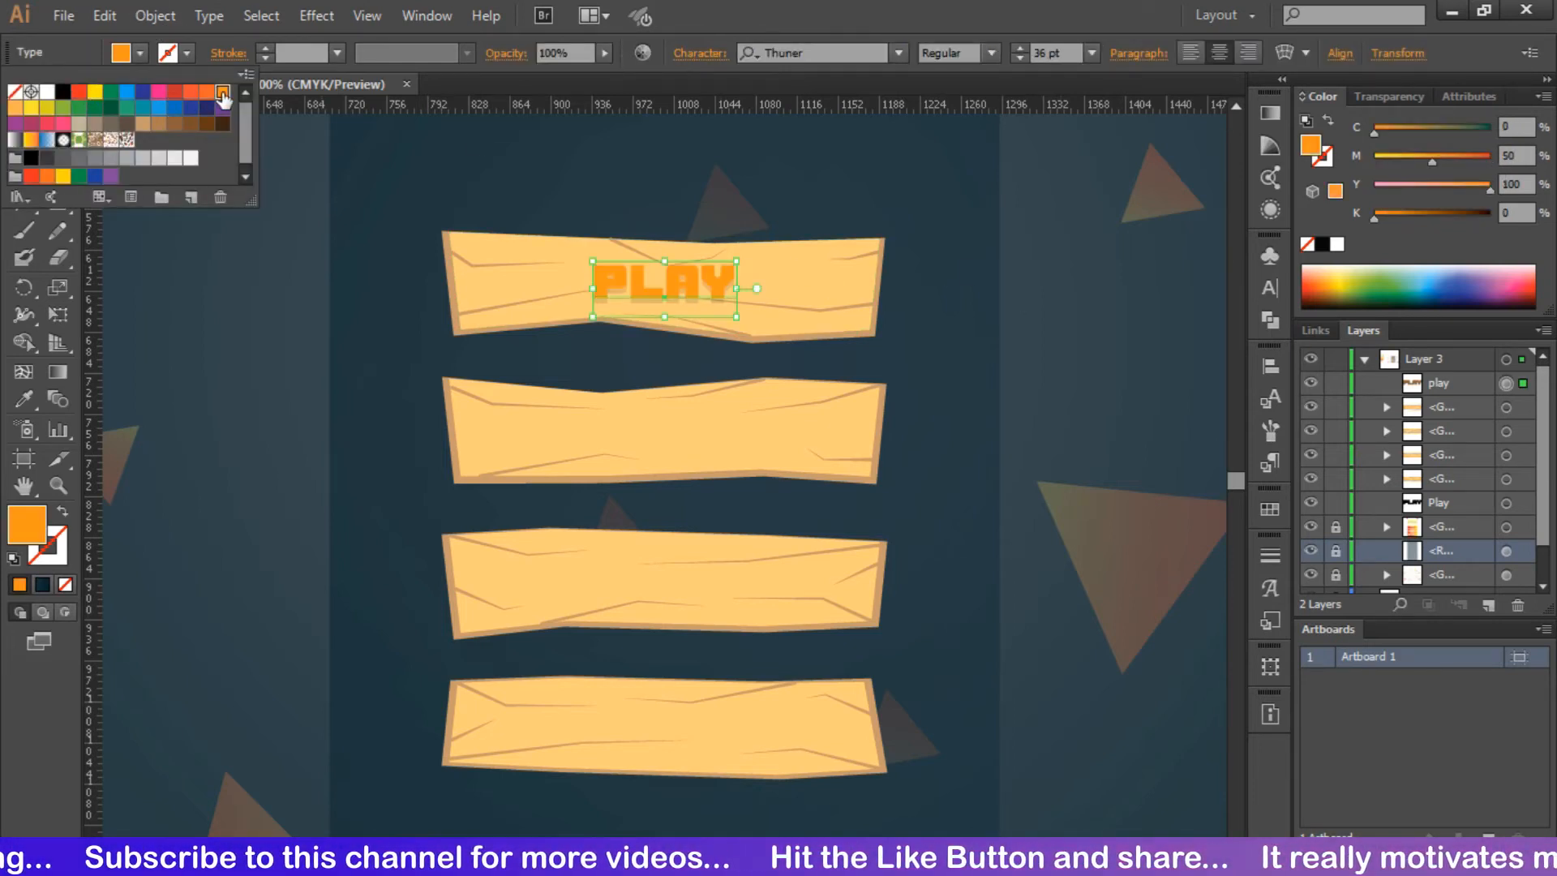
pyautogui.click(114, 124)
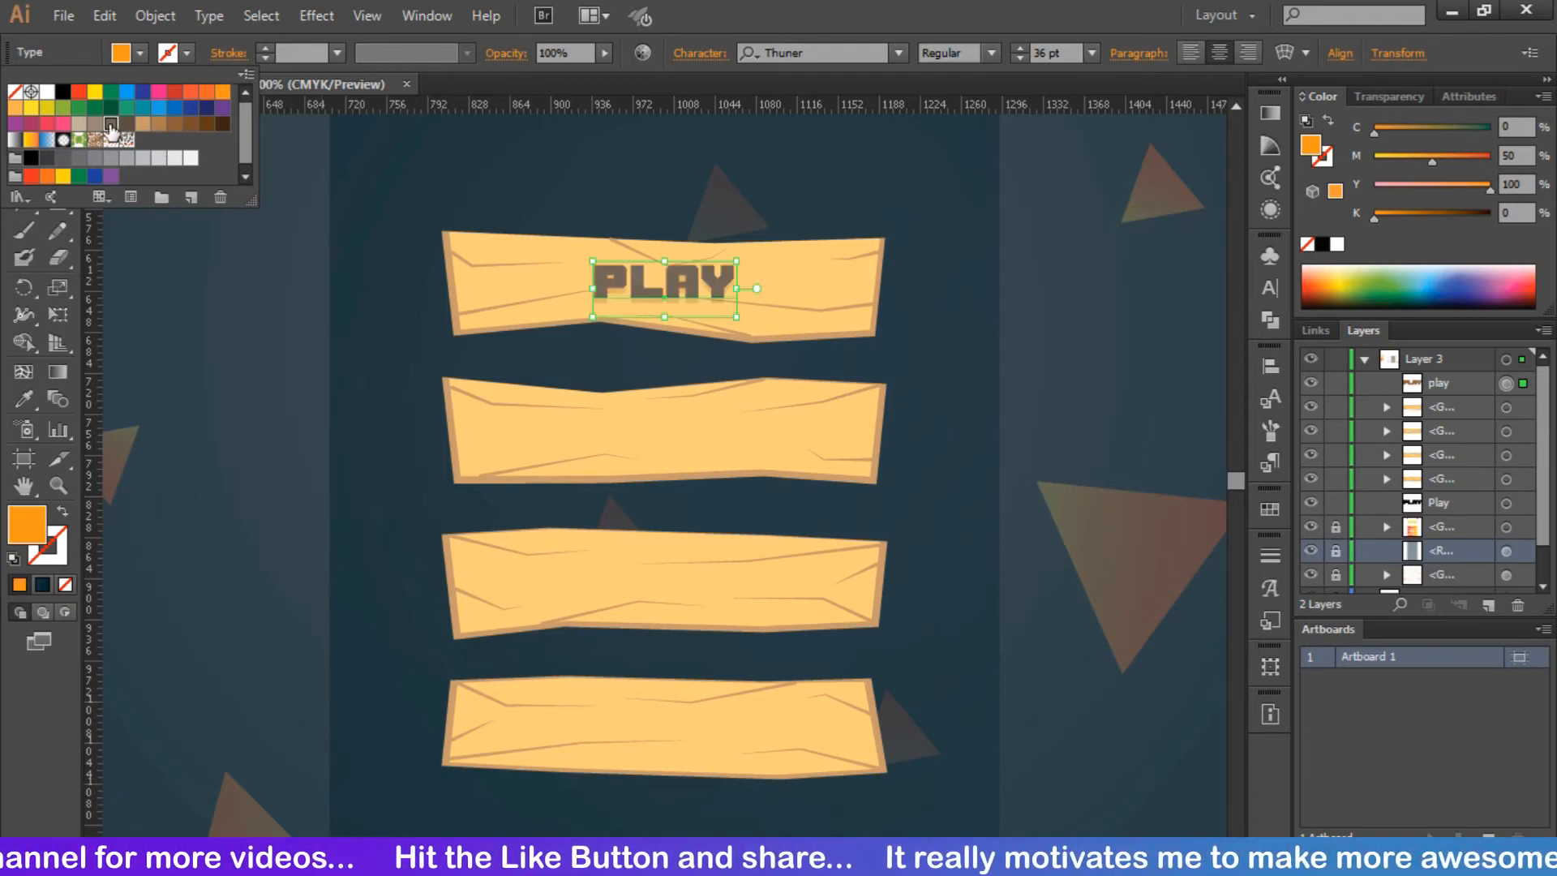
pyautogui.click(184, 125)
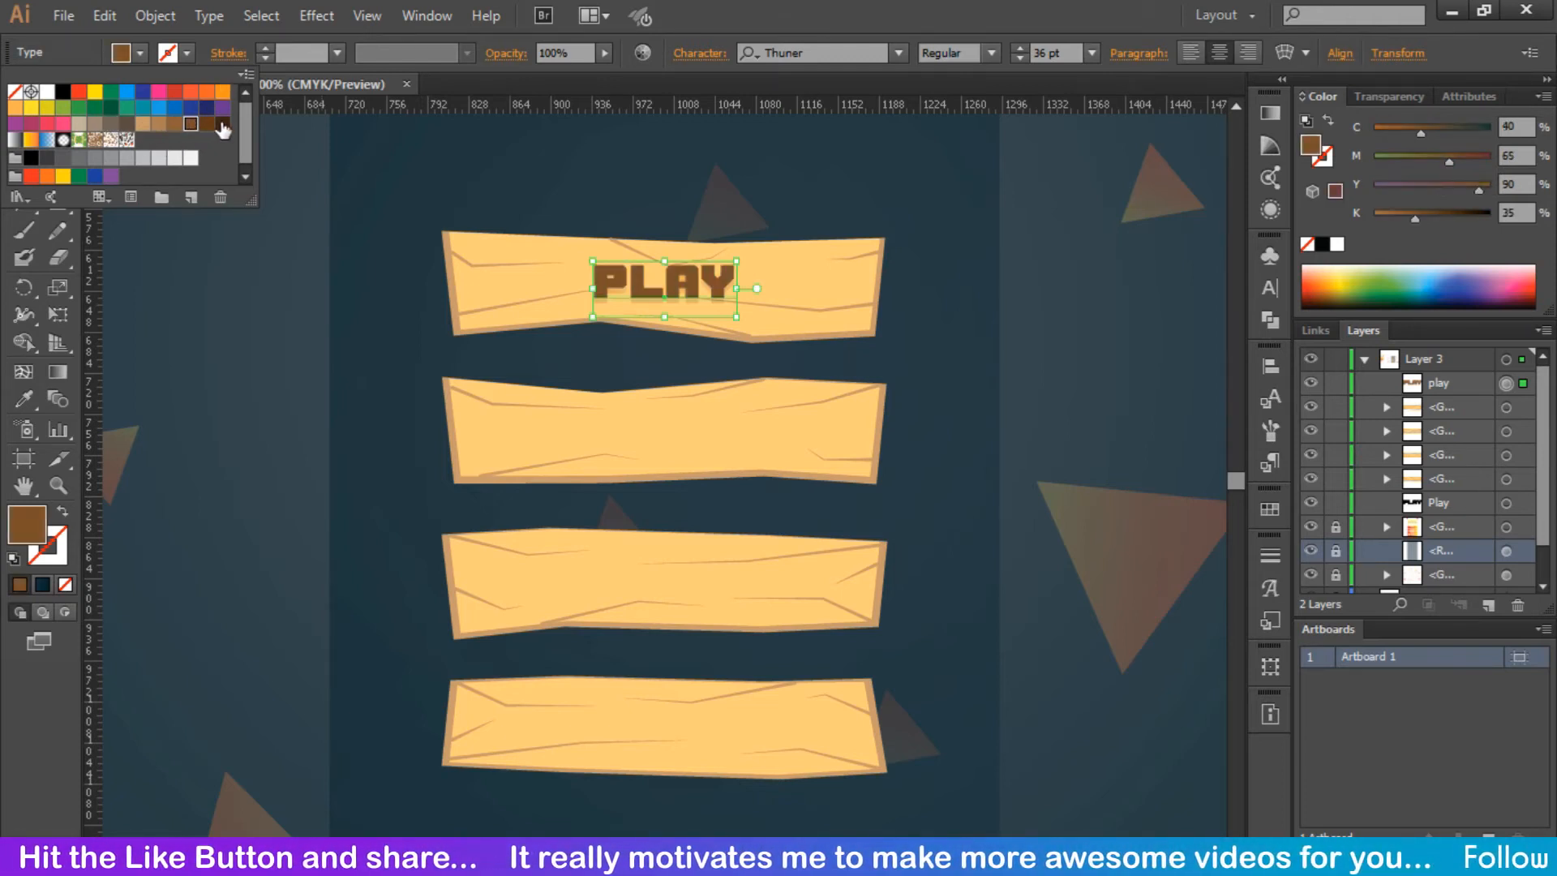
pyautogui.click(222, 124)
pyautogui.click(159, 126)
pyautogui.click(177, 125)
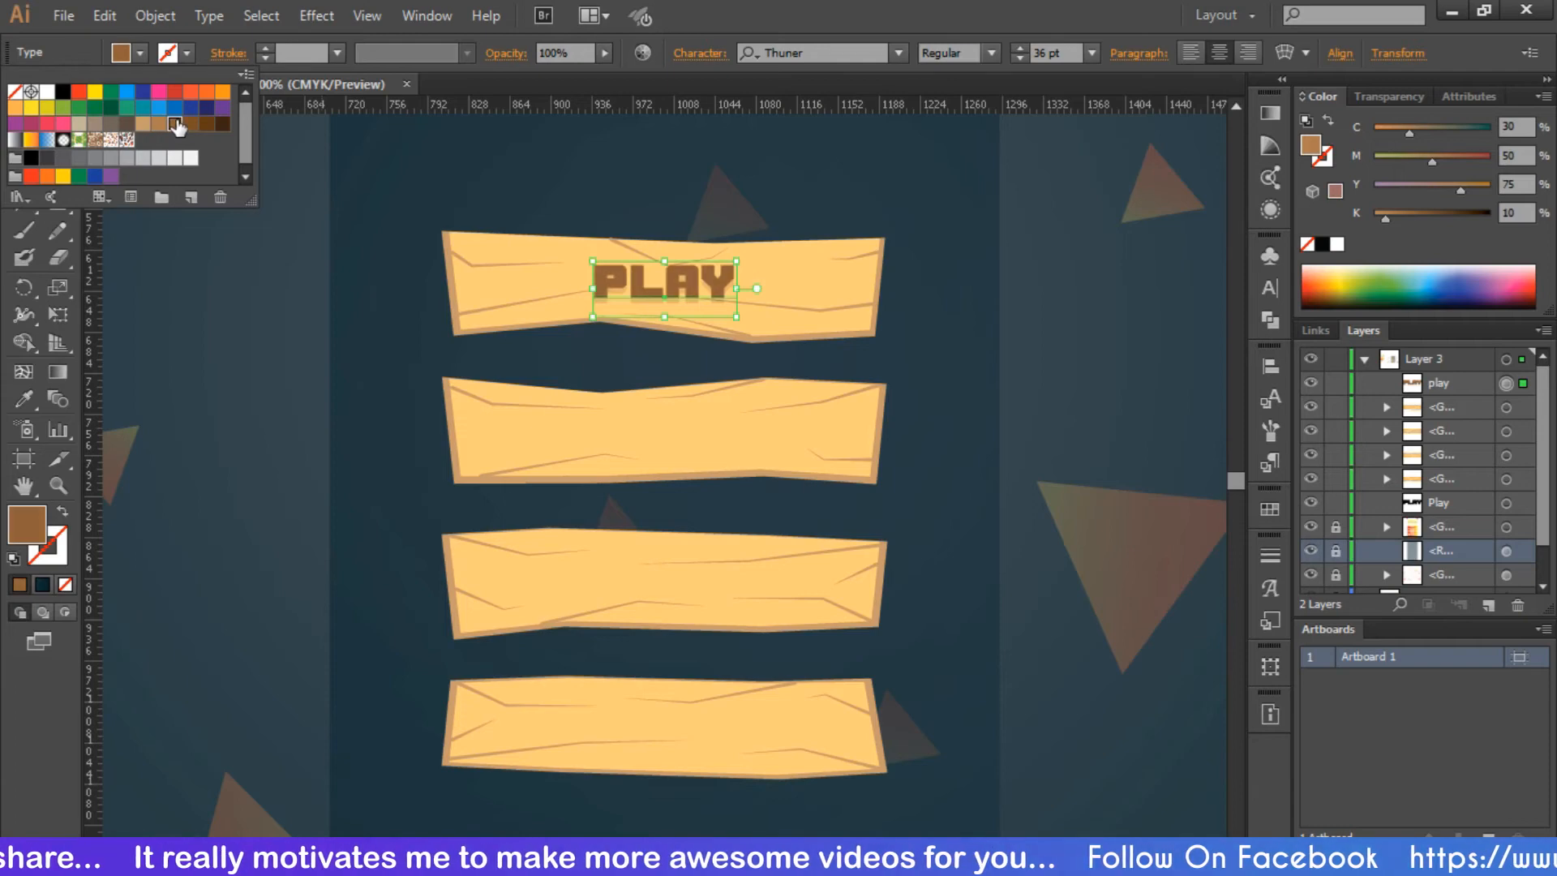
pyautogui.click(821, 381)
# Step: Duplicate the PLAY text onto the second plank and change the copy's wording to "SETTING"
pyautogui.hotkey('ctrl', '-')
pyautogui.hotkey('ctrl', '-')
pyautogui.scroll(1, 867, 379)
pyautogui.hotkey('ctrl', '+')
pyautogui.hotkey('ctrl', '+')
pyautogui.hotkey('ctrl', '+')
pyautogui.hotkey('ctrl', '+')
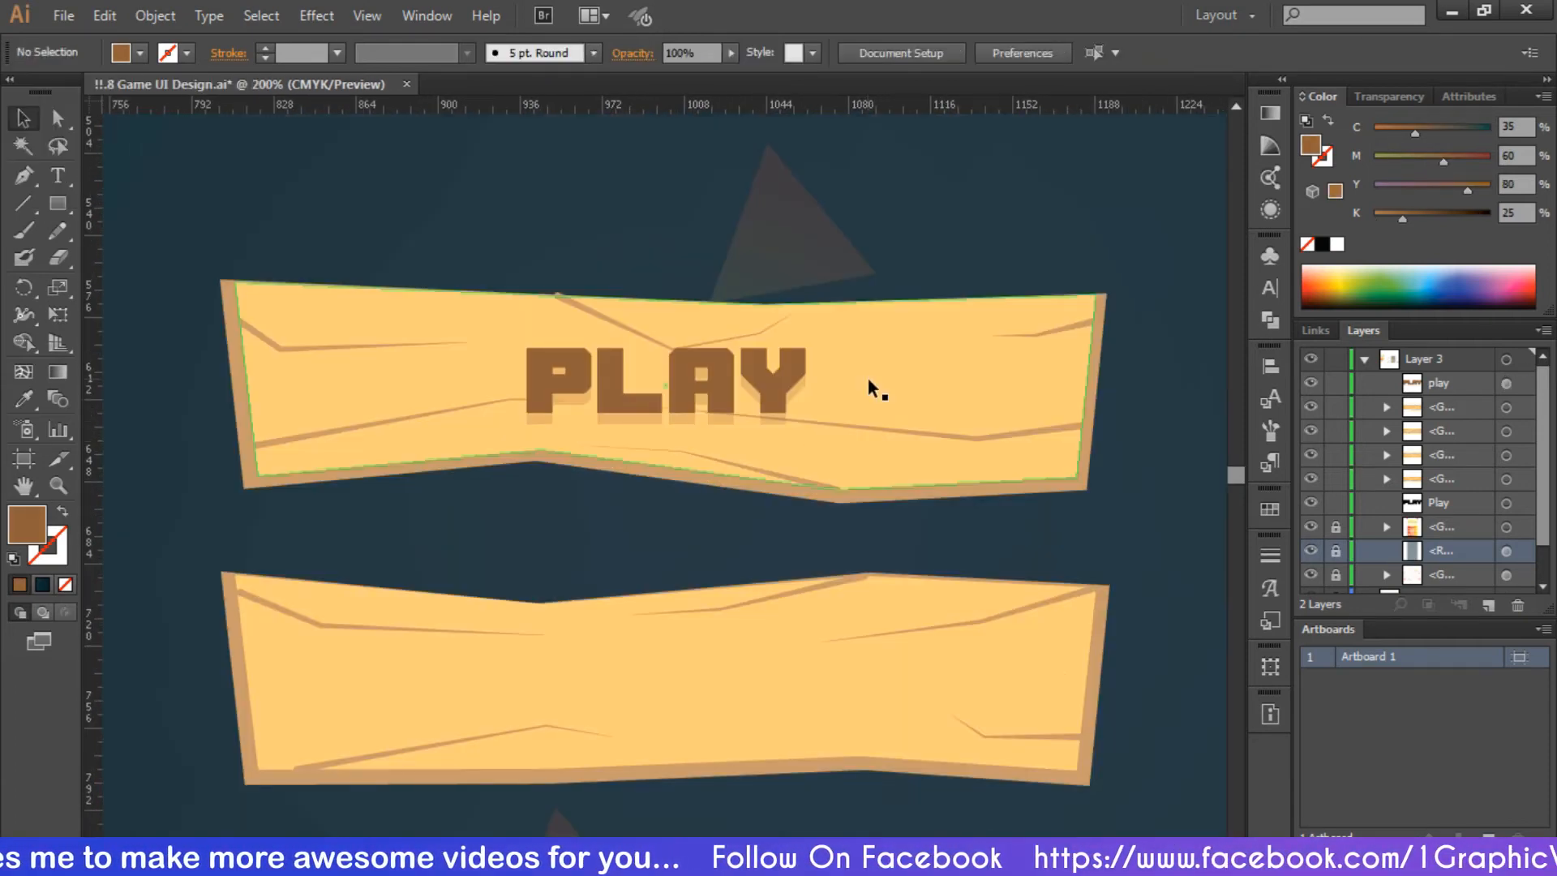
pyautogui.scroll(-2, 868, 379)
pyautogui.keyDown('alt'); pyautogui.moveTo(708, 230); pyautogui.dragTo(708, 531); pyautogui.keyUp('alt')
pyautogui.doubleClick(708, 531)
pyautogui.moveTo(828, 512); pyautogui.dragTo(444, 504)
pyautogui.write('SETTING')
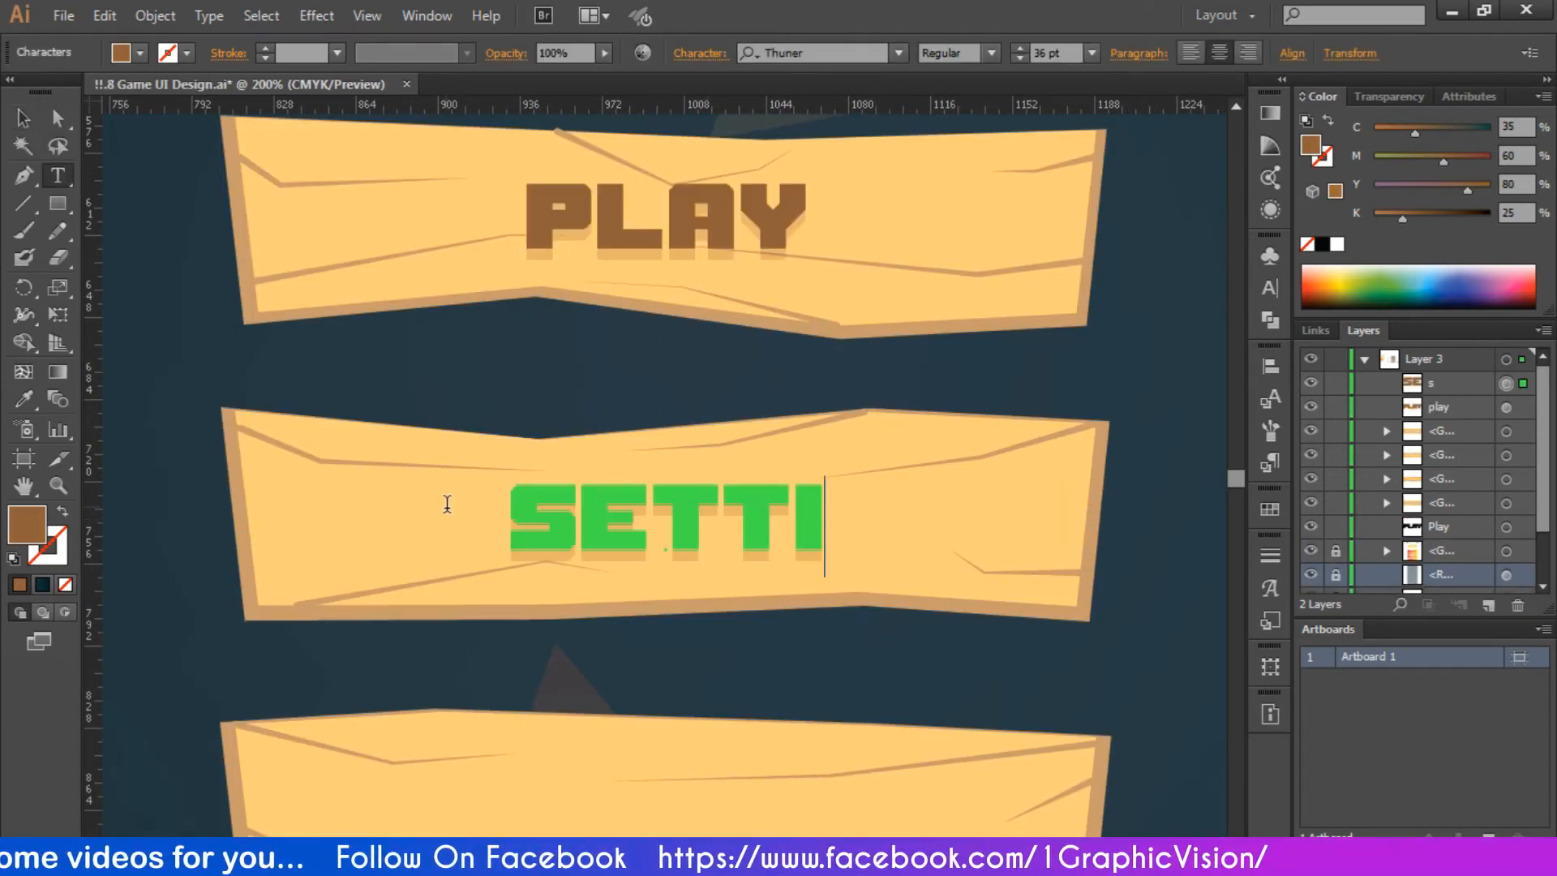
pyautogui.press('Escape')
# Step: Duplicate the SETTING text onto the third plank and change the copy's wording to "CREDITS"
pyautogui.scroll(-2, 698, 411)
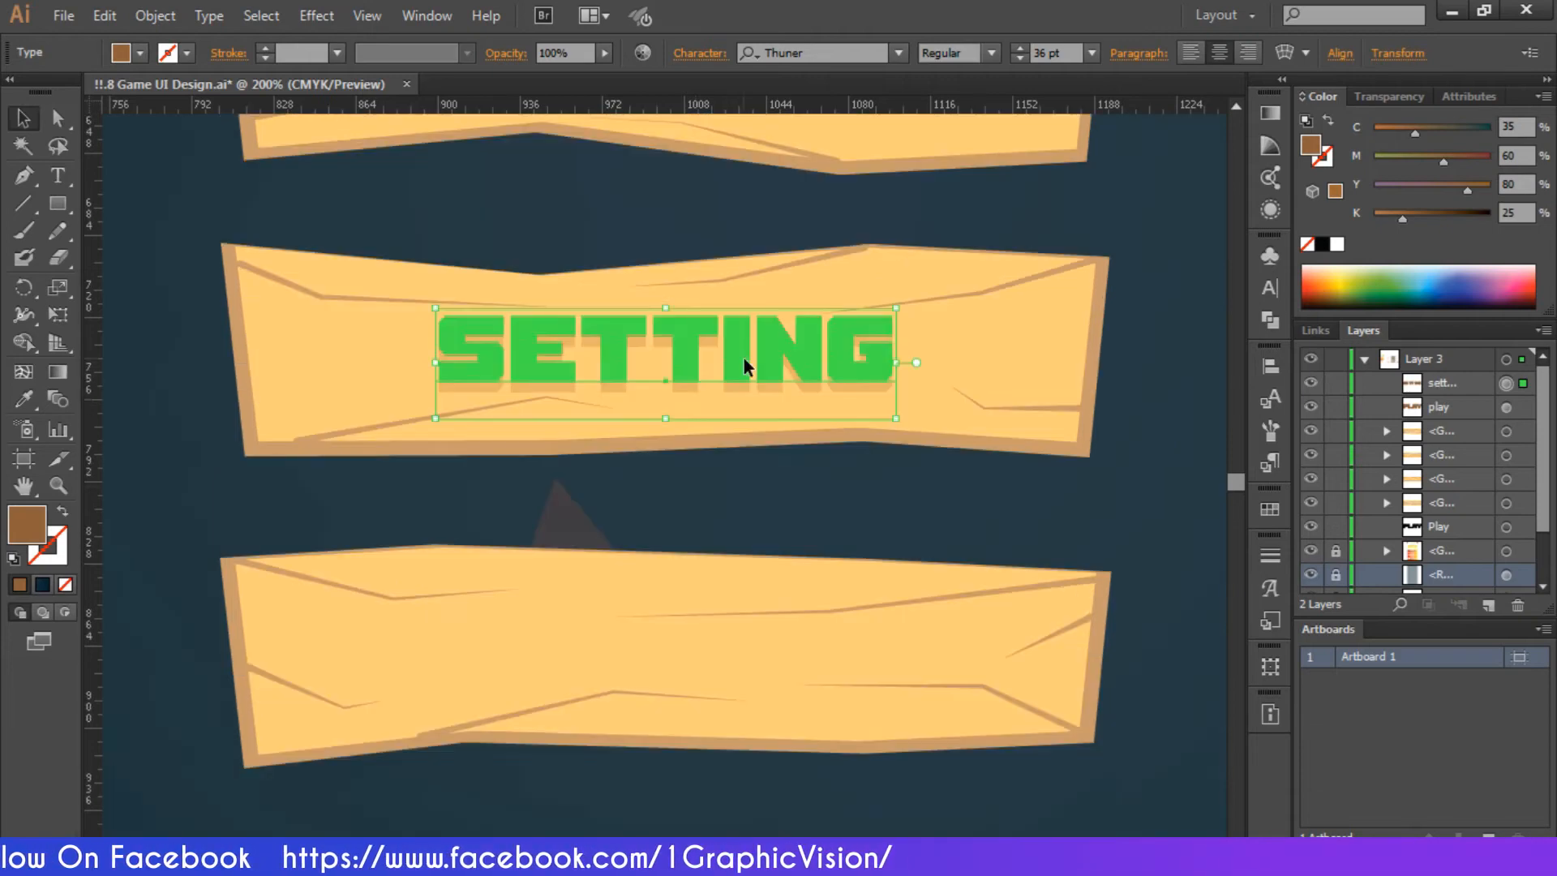
pyautogui.keyDown('alt'); pyautogui.moveTo(747, 351); pyautogui.dragTo(747, 650); pyautogui.keyUp('alt')
pyautogui.scroll(-1, 747, 650)
pyautogui.press('t')
pyautogui.moveTo(896, 572); pyautogui.dragTo(375, 556)
pyautogui.write('CREDITS')
pyautogui.press('Escape')
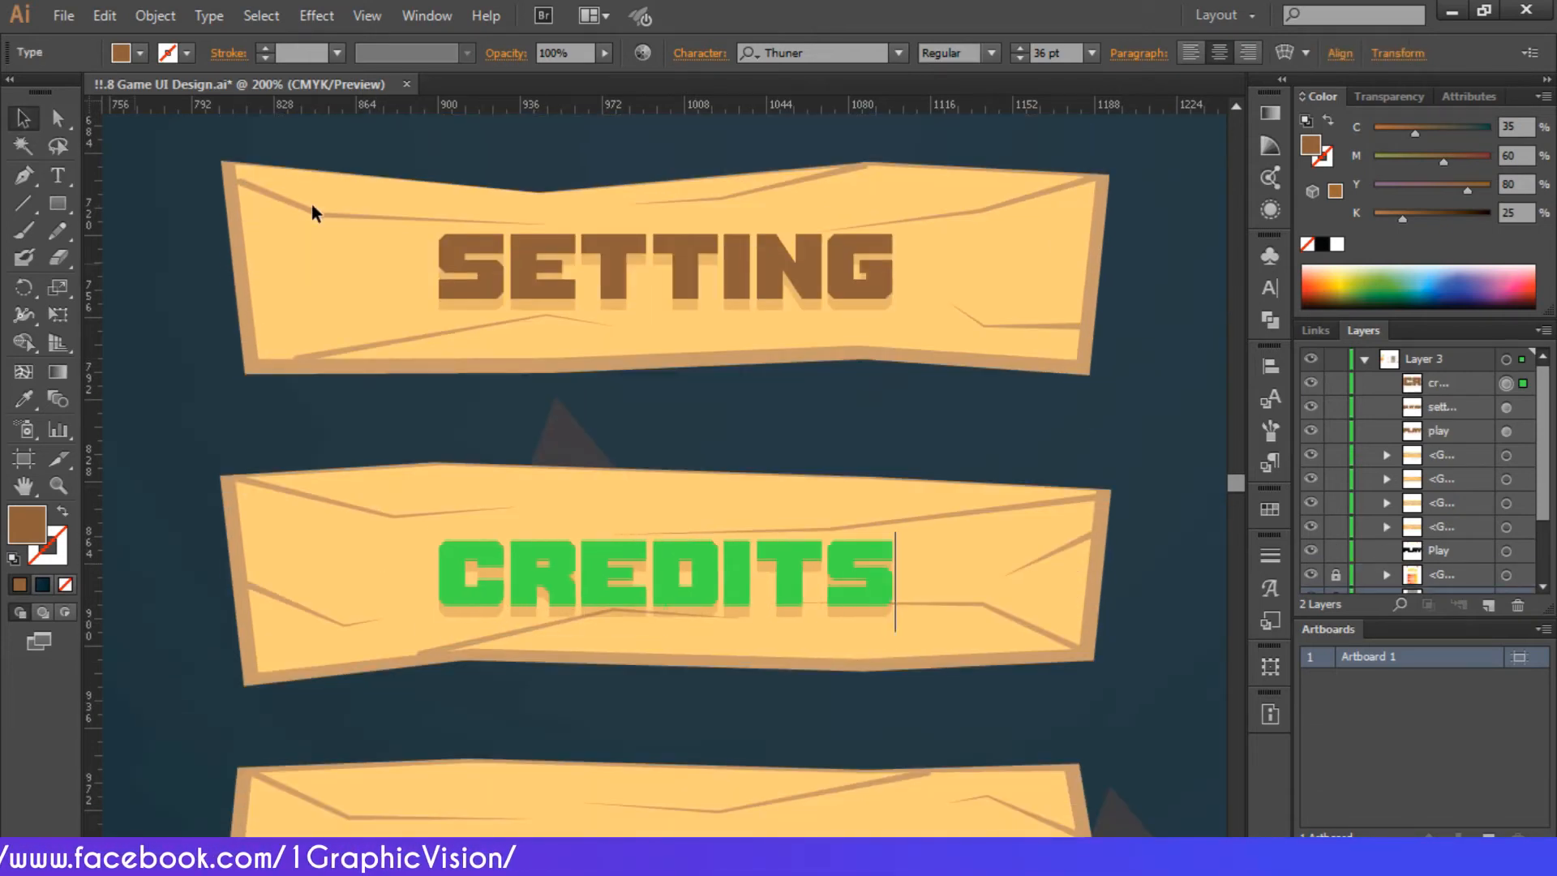
# Step: Duplicate the CREDITS text onto the fourth plank and change the copy's wording to "HOW TO PLAY?"
pyautogui.scroll(-2, 568, 292)
pyautogui.keyDown('alt'); pyautogui.moveTo(688, 351); pyautogui.dragTo(663, 630); pyautogui.keyUp('alt')
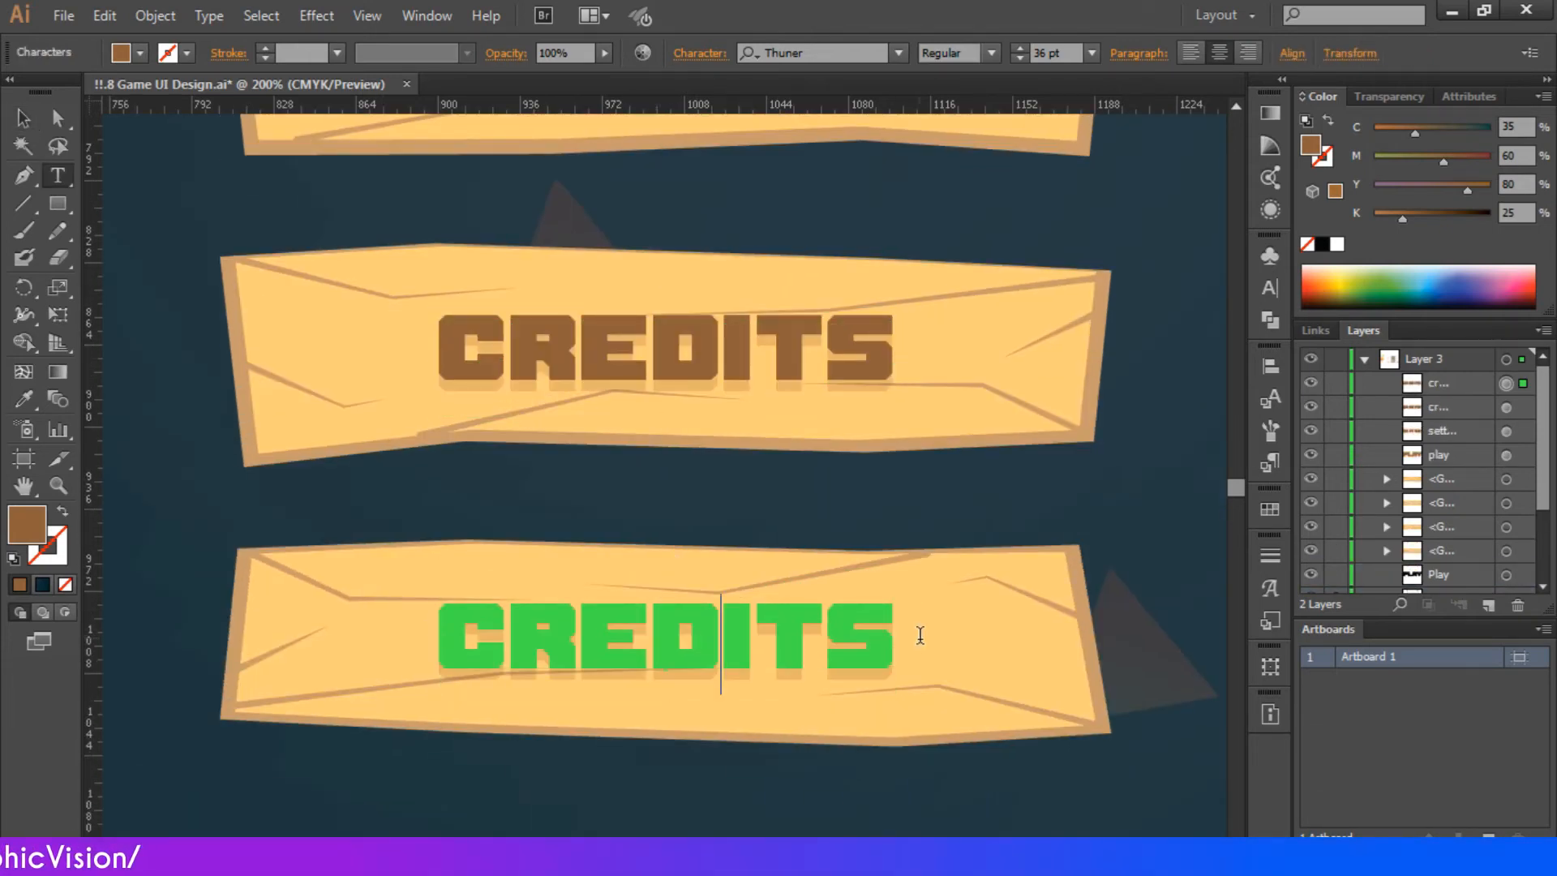
pyautogui.press('t')
pyautogui.moveTo(917, 636); pyautogui.dragTo(430, 624)
pyautogui.scroll(2, 963, 549)
pyautogui.scroll(-2, 963, 549)
pyautogui.write('HOW TO PLAY?')
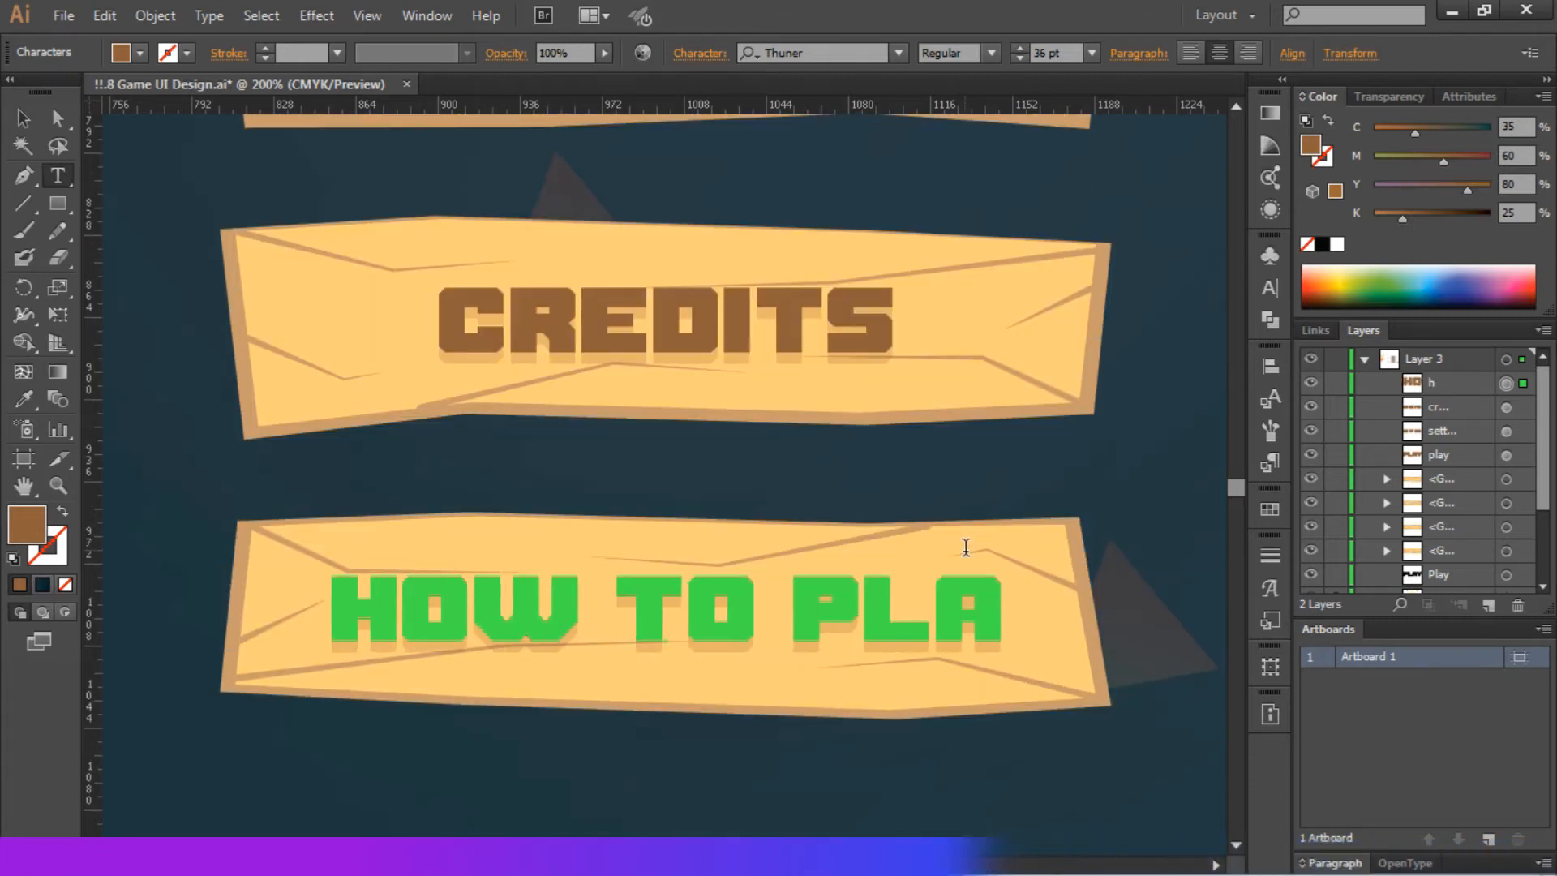
pyautogui.press('Escape')
# Step: Reduce the font size of all four plank labels together to 30 pt
pyautogui.hotkey('ctrl', '-')
pyautogui.hotkey('ctrl', '-')
pyautogui.scroll(3, 580, 389)
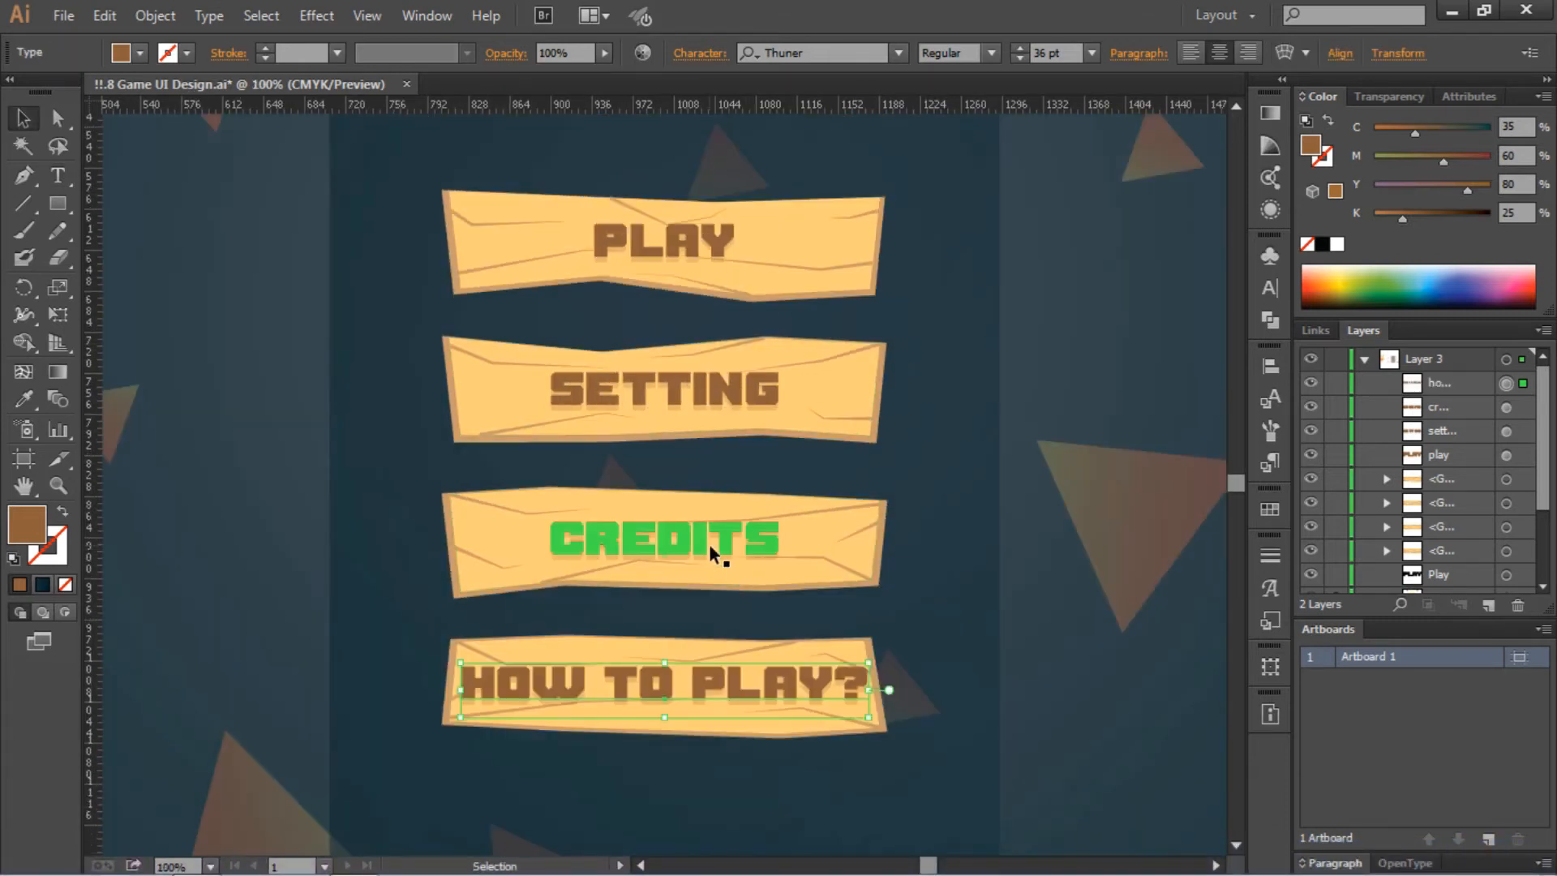
pyautogui.keyDown('shift'); pyautogui.click(712, 545); pyautogui.keyUp('shift')
pyautogui.keyDown('shift'); pyautogui.click(713, 391); pyautogui.keyUp('shift')
pyautogui.keyDown('shift'); pyautogui.click(704, 243); pyautogui.keyUp('shift')
pyautogui.click(1052, 54)
pyautogui.scroll(-6, 1053, 54)
pyautogui.click(353, 367)
# Step: Nudge the PLAY, SETTING and CREDITS labels slightly upward on their planks
pyautogui.click(665, 245)
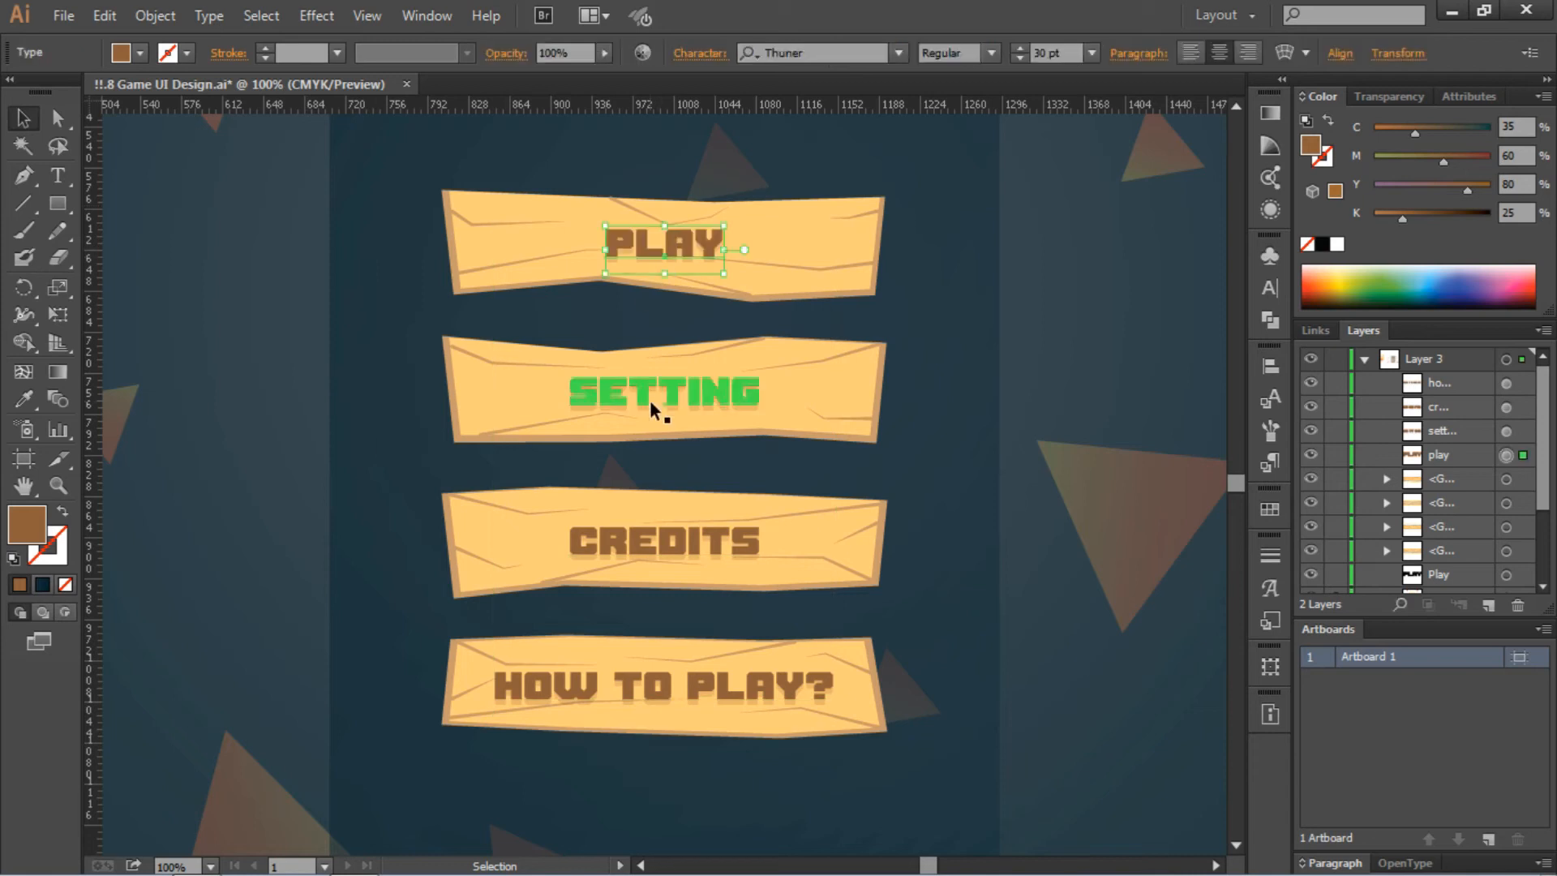
pyautogui.click(677, 545)
pyautogui.press('Up')
pyautogui.press('Up')
pyautogui.click(764, 415)
pyautogui.click(741, 395)
pyautogui.press('Up')
pyautogui.press('Up')
pyautogui.click(704, 248)
pyautogui.click(924, 320)
pyautogui.click(815, 687)
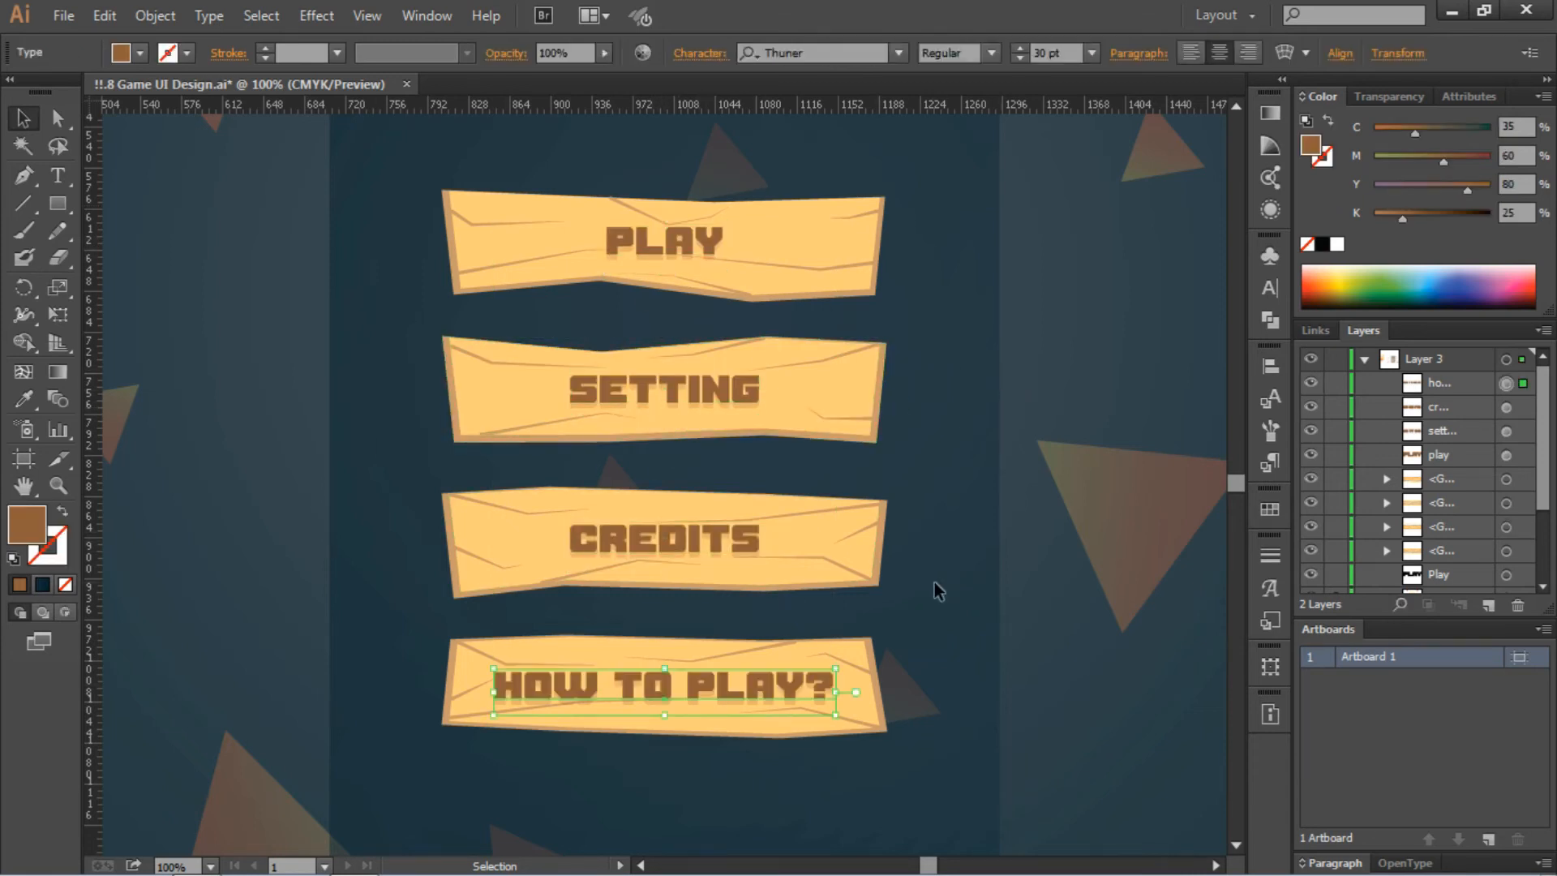
pyautogui.click(935, 591)
# Step: Unlock the dark rounded panel behind the planks in Layer 3
pyautogui.hotkey('ctrl', '0')
pyautogui.hotkey('ctrl', '+')
pyautogui.hotkey('ctrl', '+')
pyautogui.scroll(-2, 811, 347)
pyautogui.scroll(-3, 1336, 511)
pyautogui.click(1335, 509)
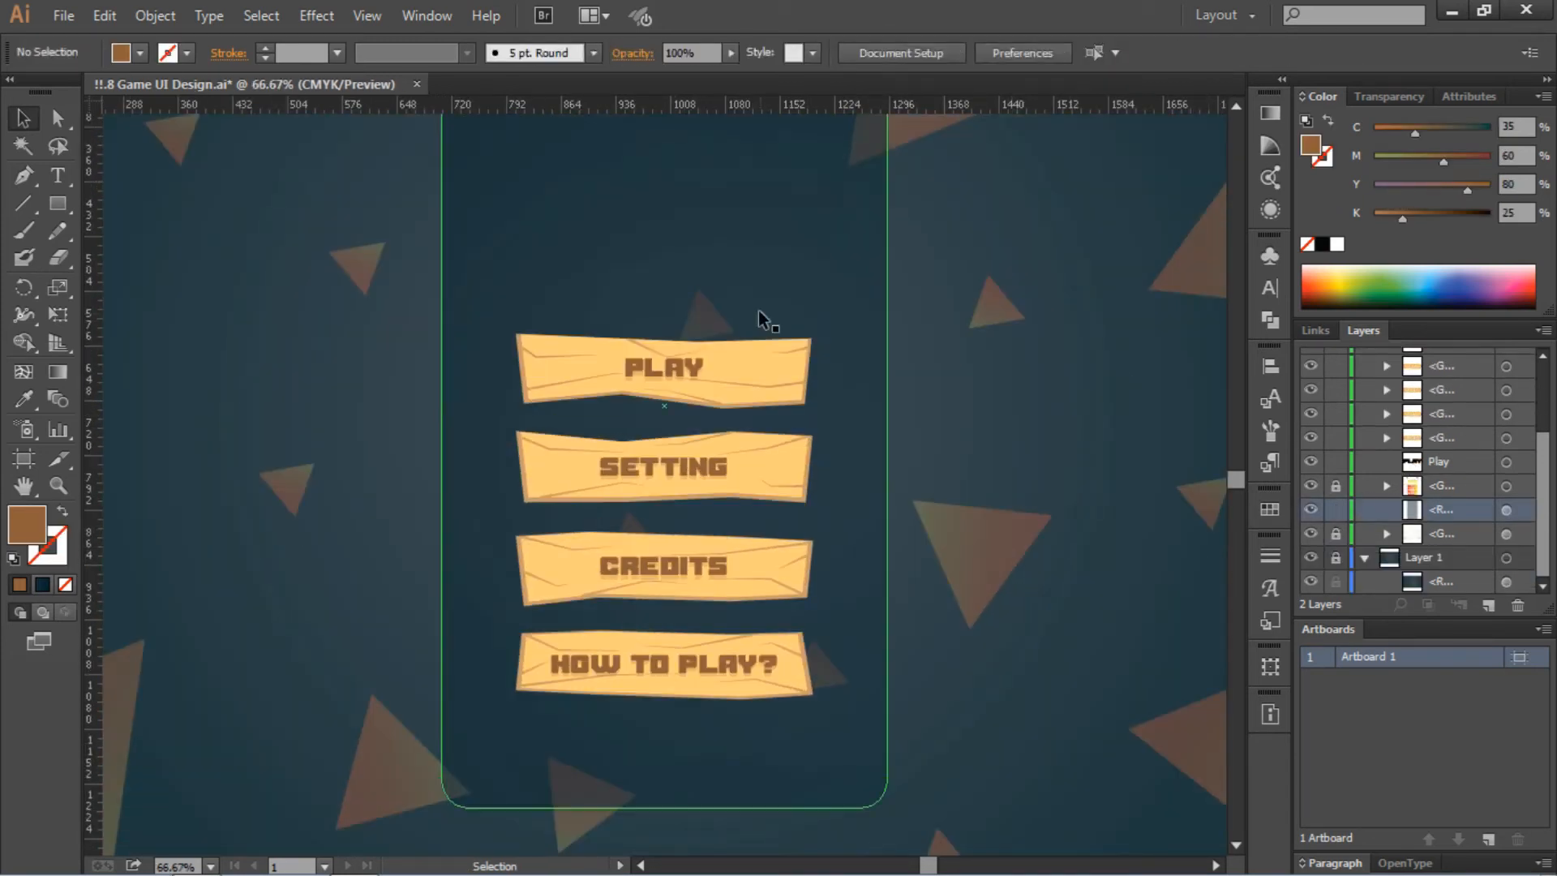
# Step: Set the opacity of the dark rounded panel behind the planks to 90%
pyautogui.click(761, 313)
pyautogui.click(702, 54)
pyautogui.write('90')
pyautogui.press('Return')
pyautogui.scroll(2, 1071, 285)
pyautogui.hotkey('ctrl', '0')
# Step: Recolour the outer stop of the panel's radial gradient to C 85, M 56, Y 44, K 74 and lock the panel again
pyautogui.click(1269, 147)
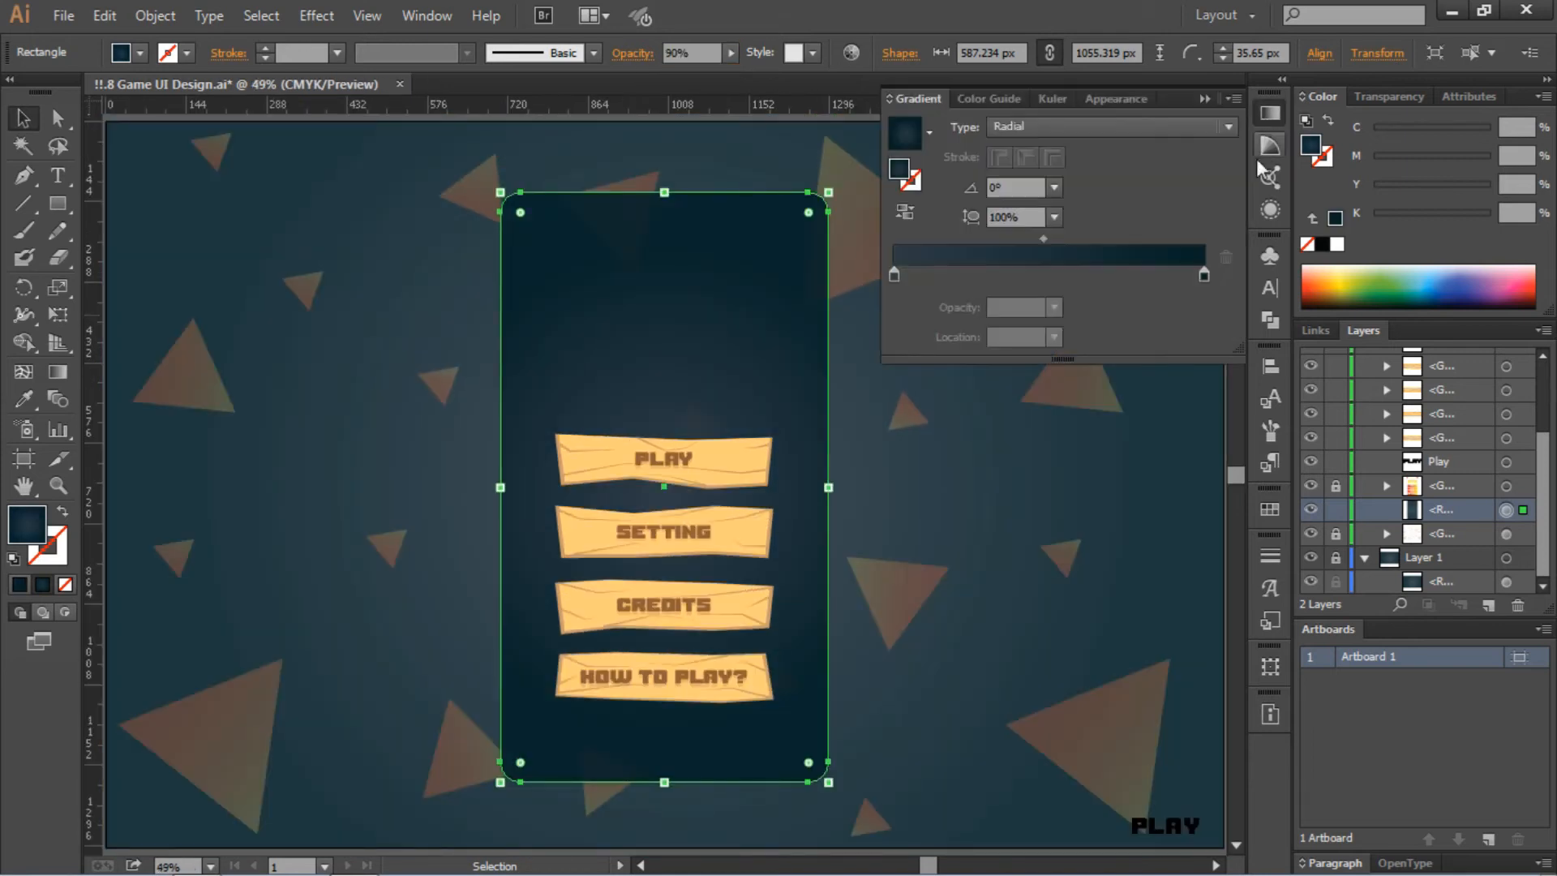
pyautogui.click(1204, 276)
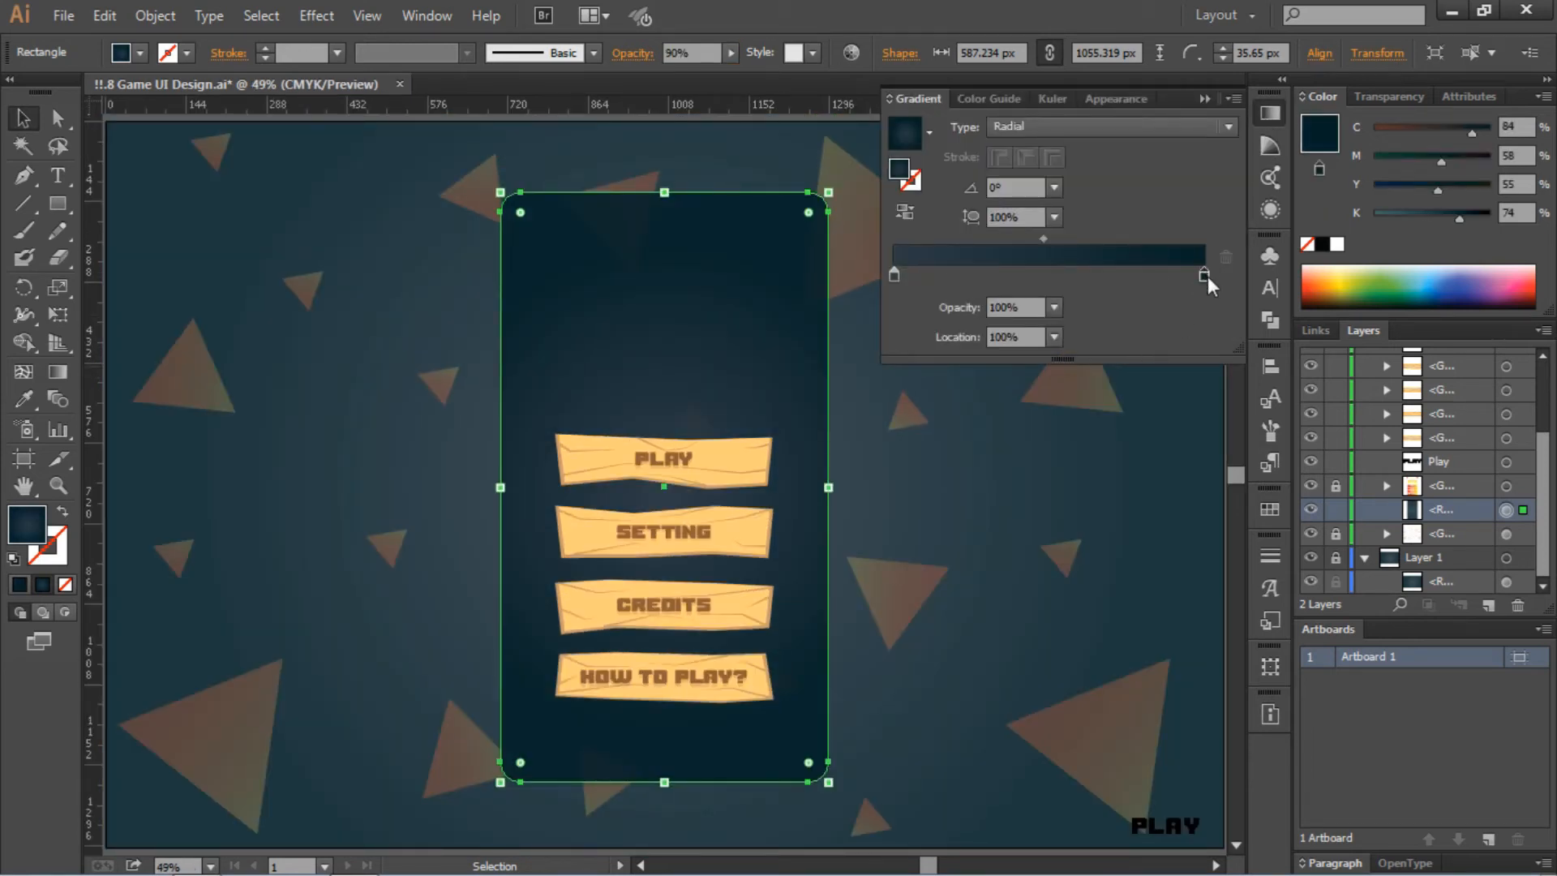
pyautogui.doubleClick(1204, 276)
pyautogui.click(1057, 362)
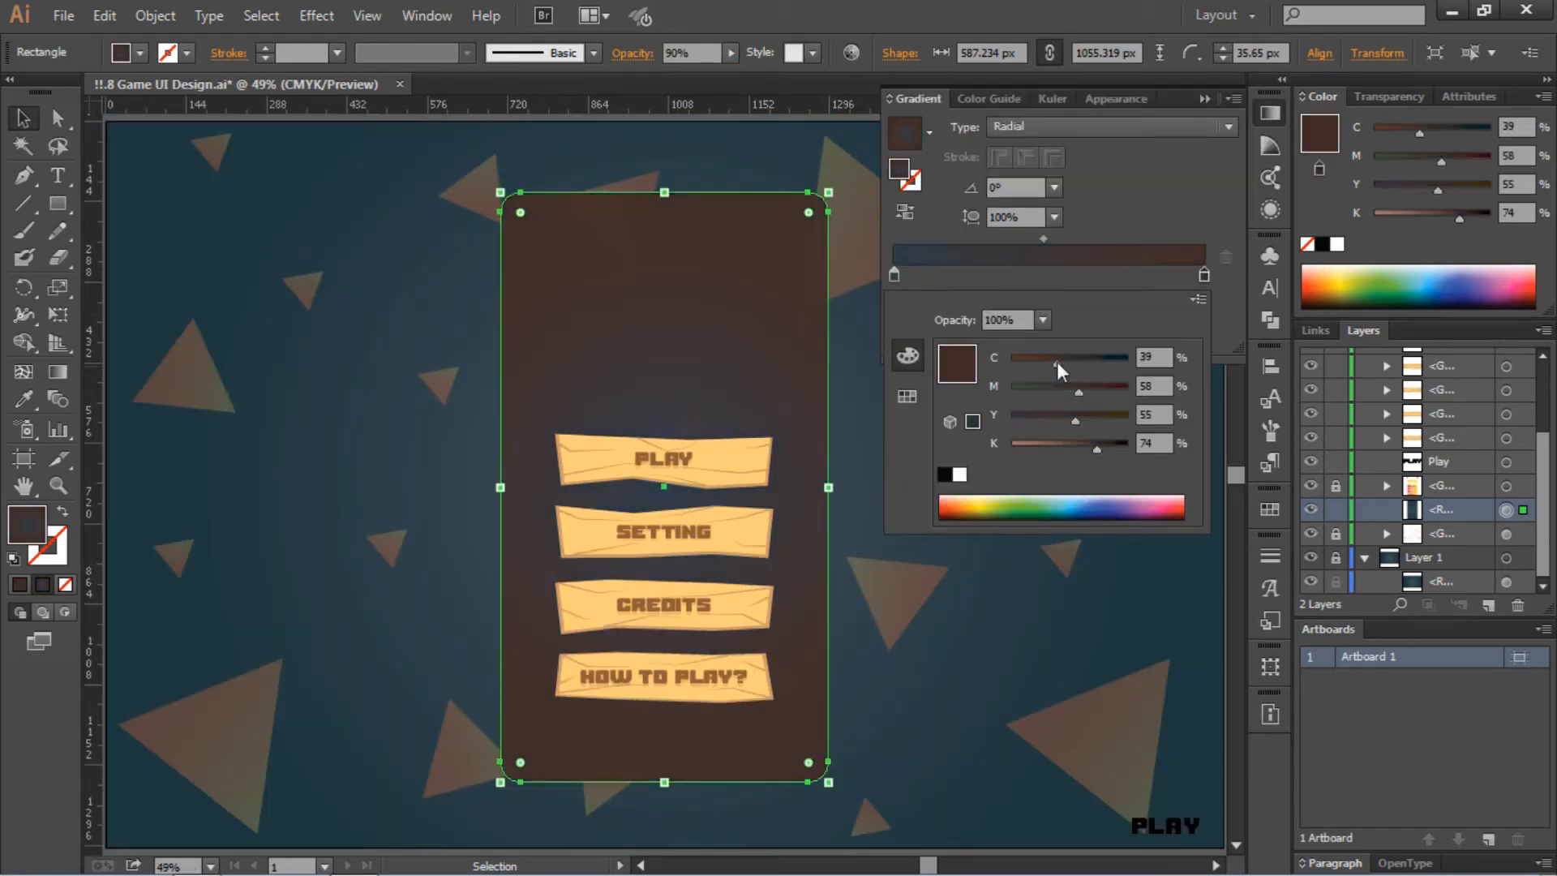
pyautogui.moveTo(1057, 361); pyautogui.dragTo(1067, 365)
pyautogui.moveTo(1030, 416); pyautogui.dragTo(1068, 417)
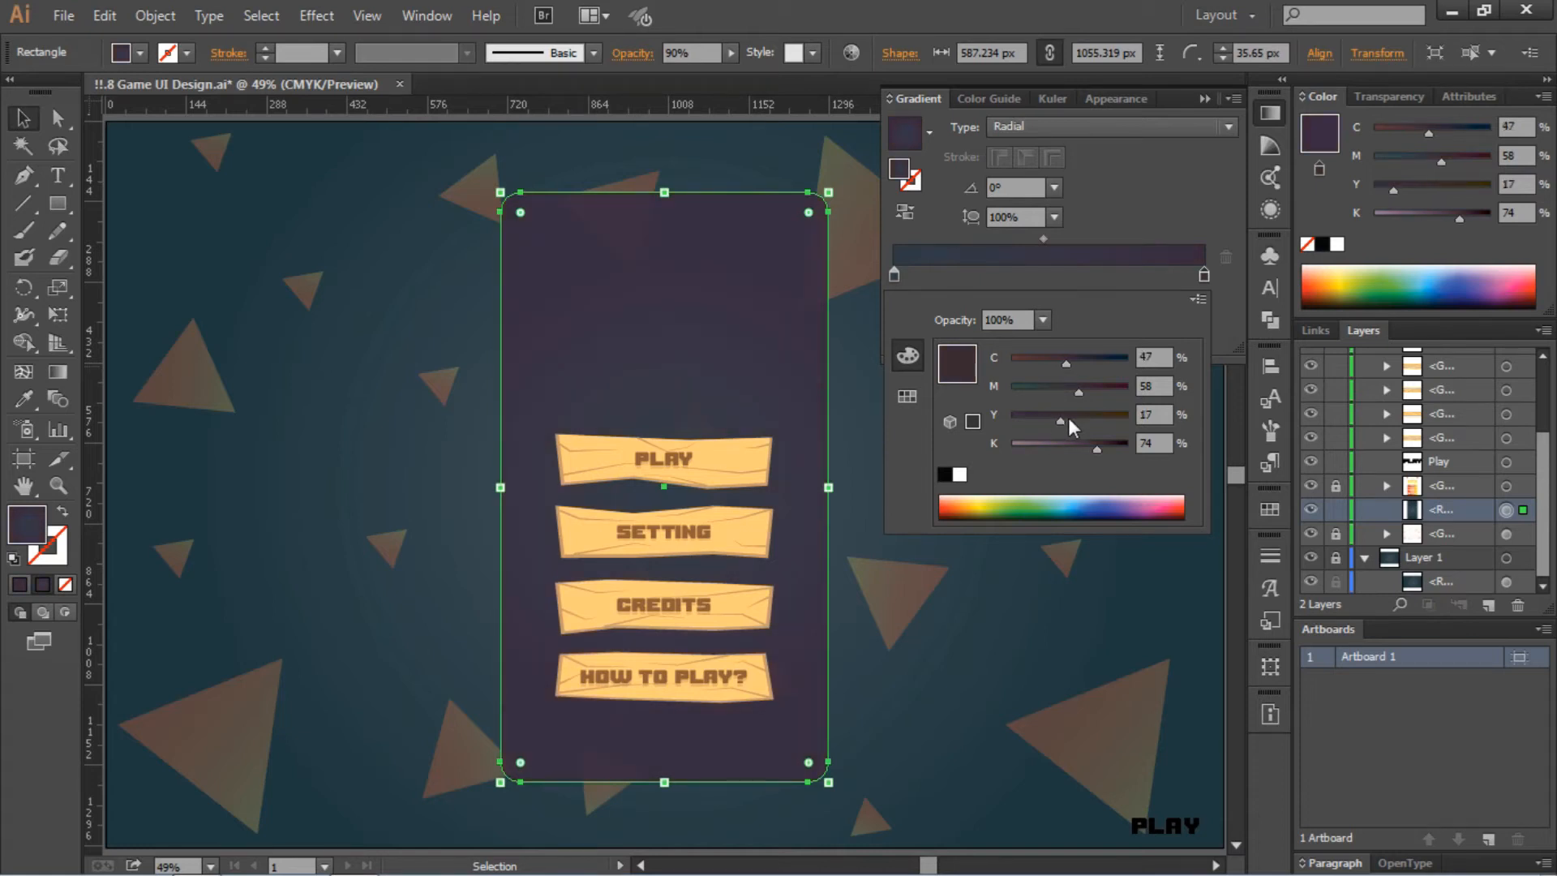
pyautogui.moveTo(1070, 360); pyautogui.dragTo(1068, 419)
pyautogui.click(1096, 390)
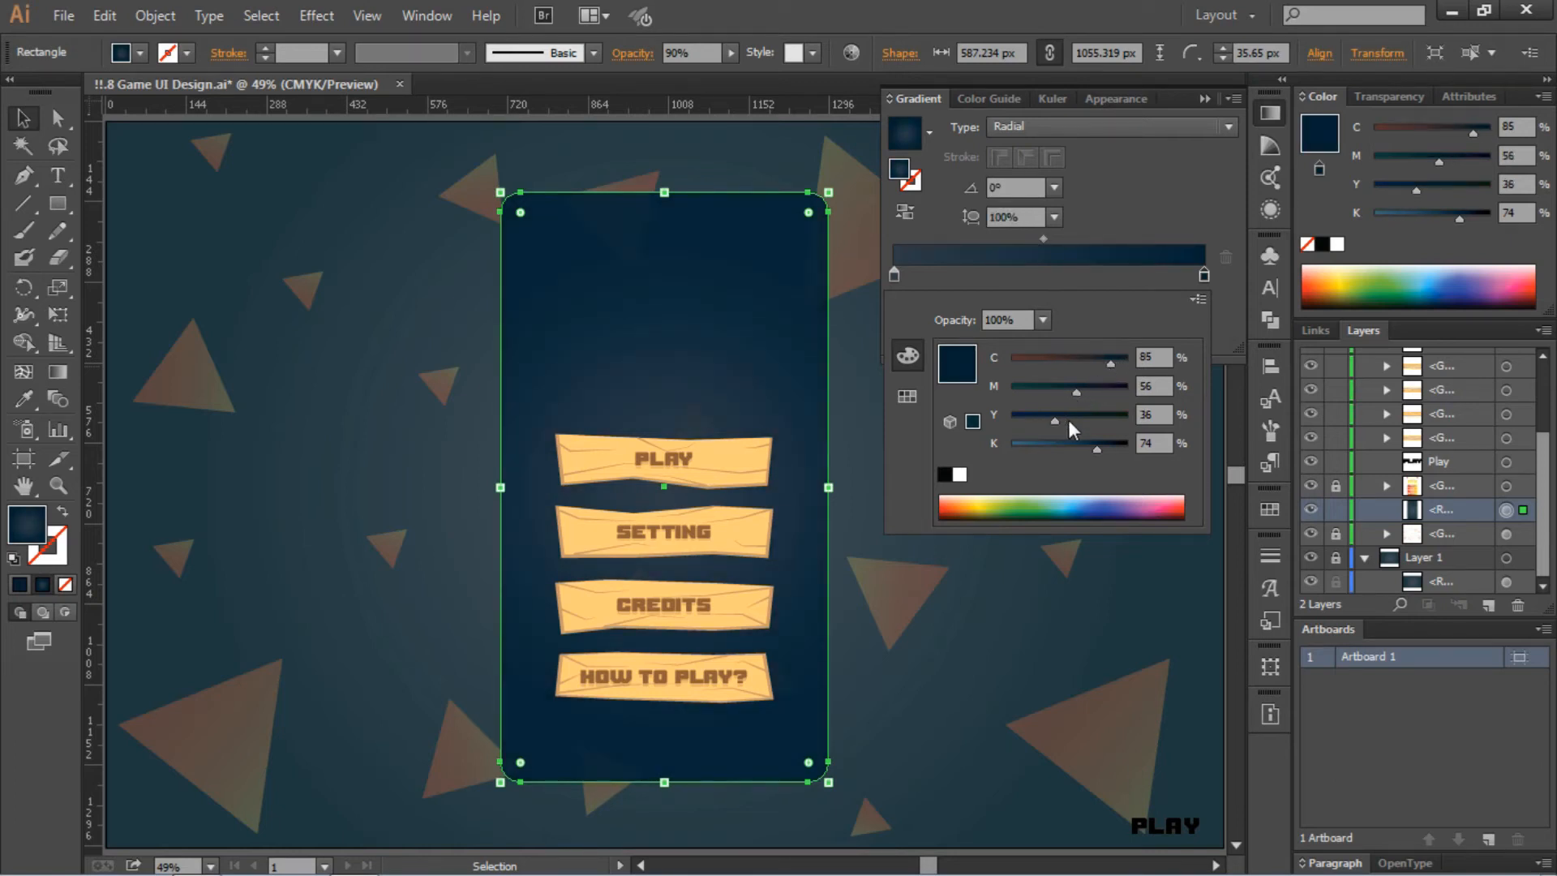
pyautogui.click(1210, 95)
pyautogui.click(1205, 98)
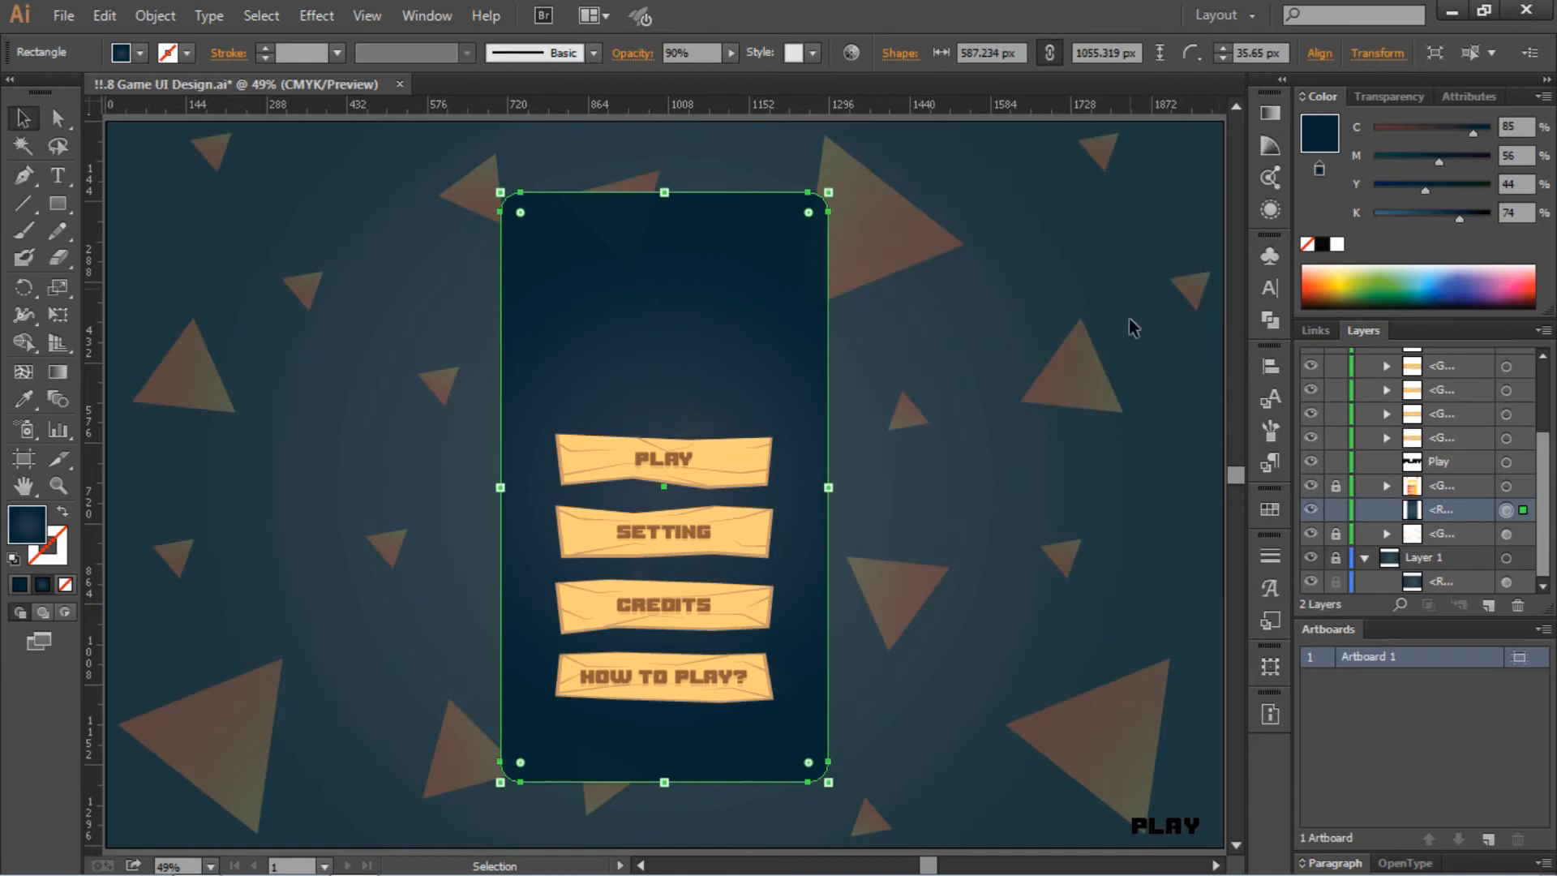
pyautogui.click(1044, 388)
pyautogui.click(1335, 509)
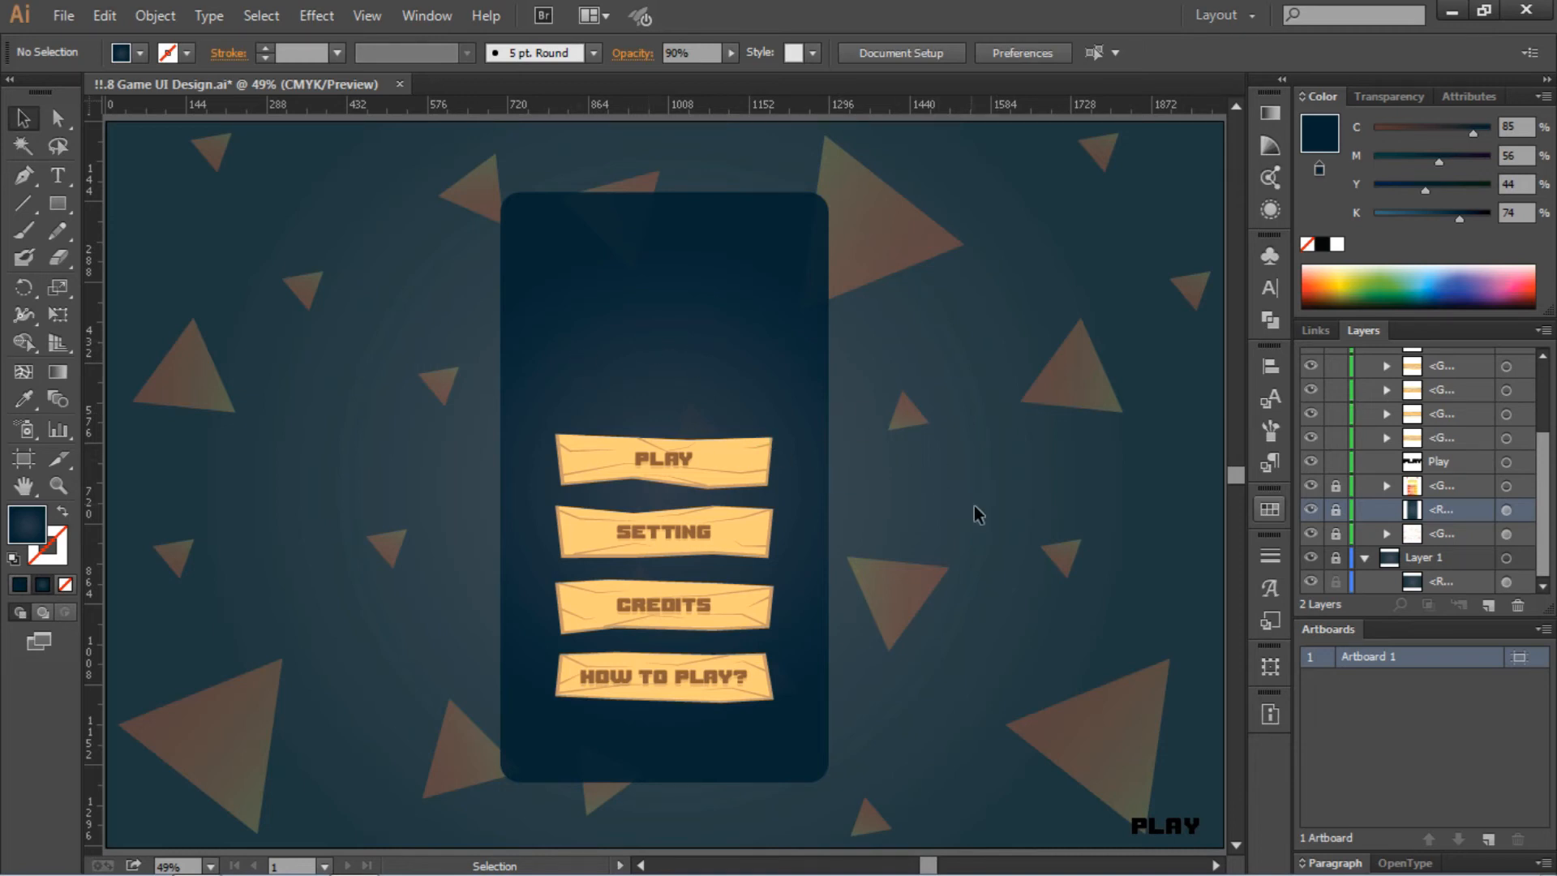
# Step: Add the three-line text "GAME UI BUTTONS DESIGN" on the background beside the panel
pyautogui.press('t')
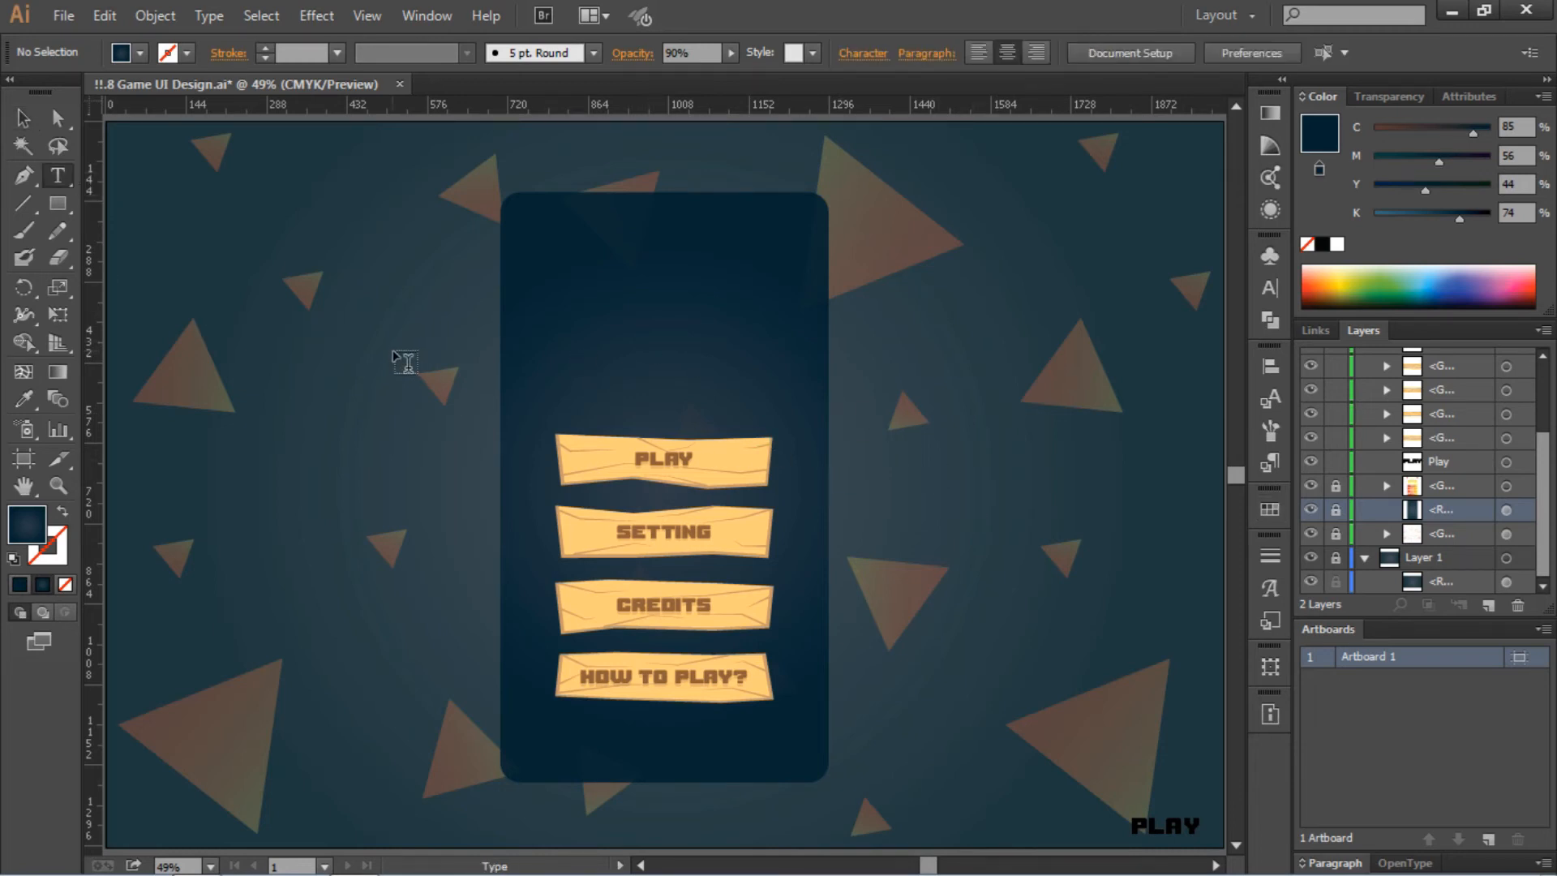
pyautogui.click(388, 315)
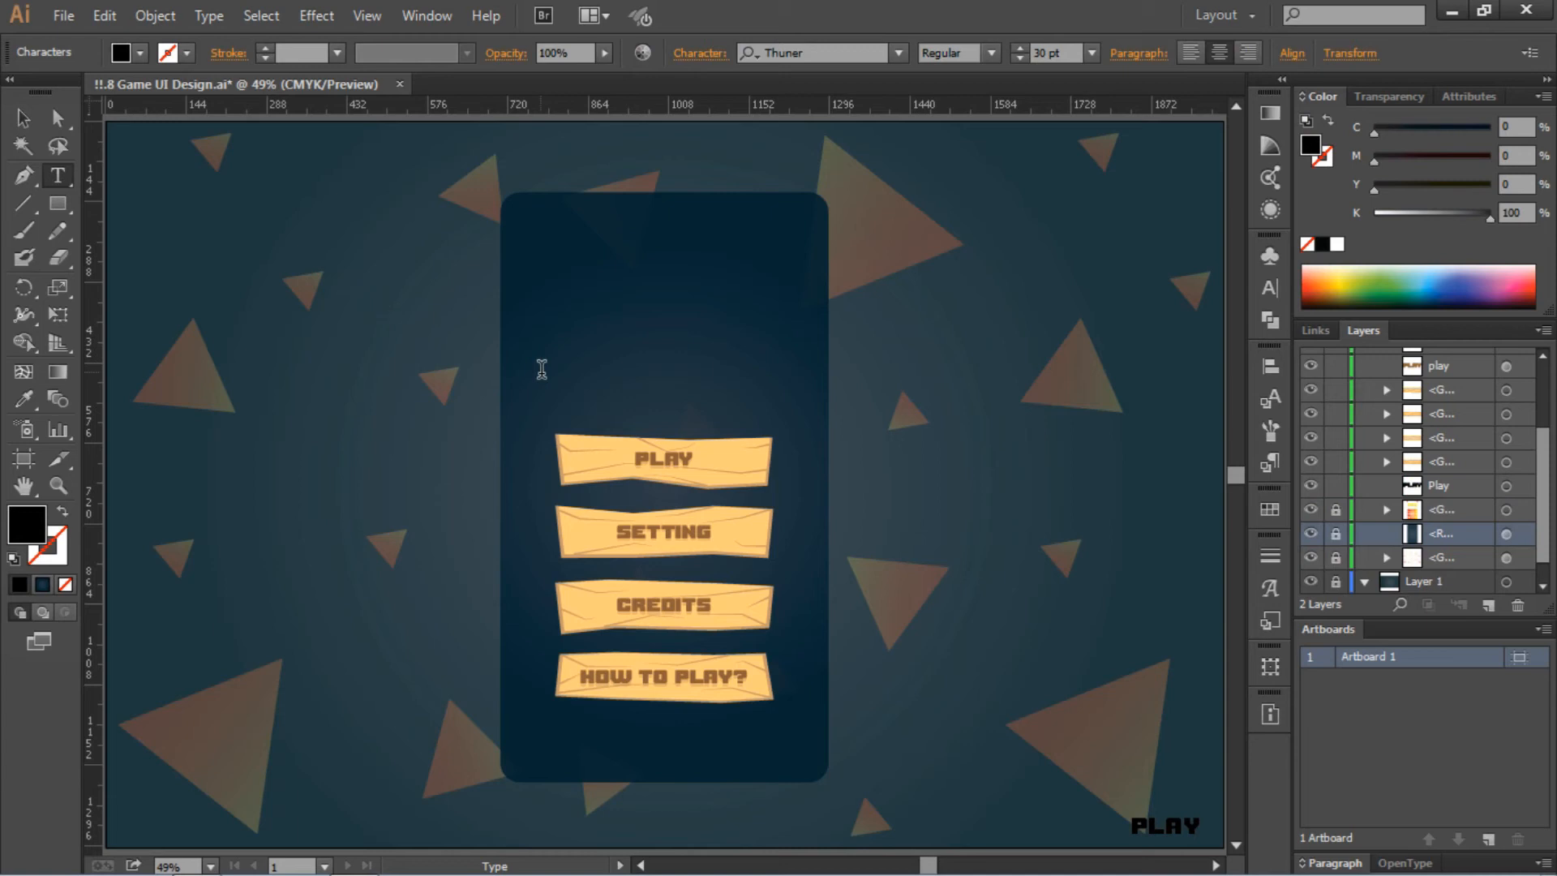
pyautogui.write('GAME UI BUTTOND')
pyautogui.press('BackSpace')
pyautogui.write('S')
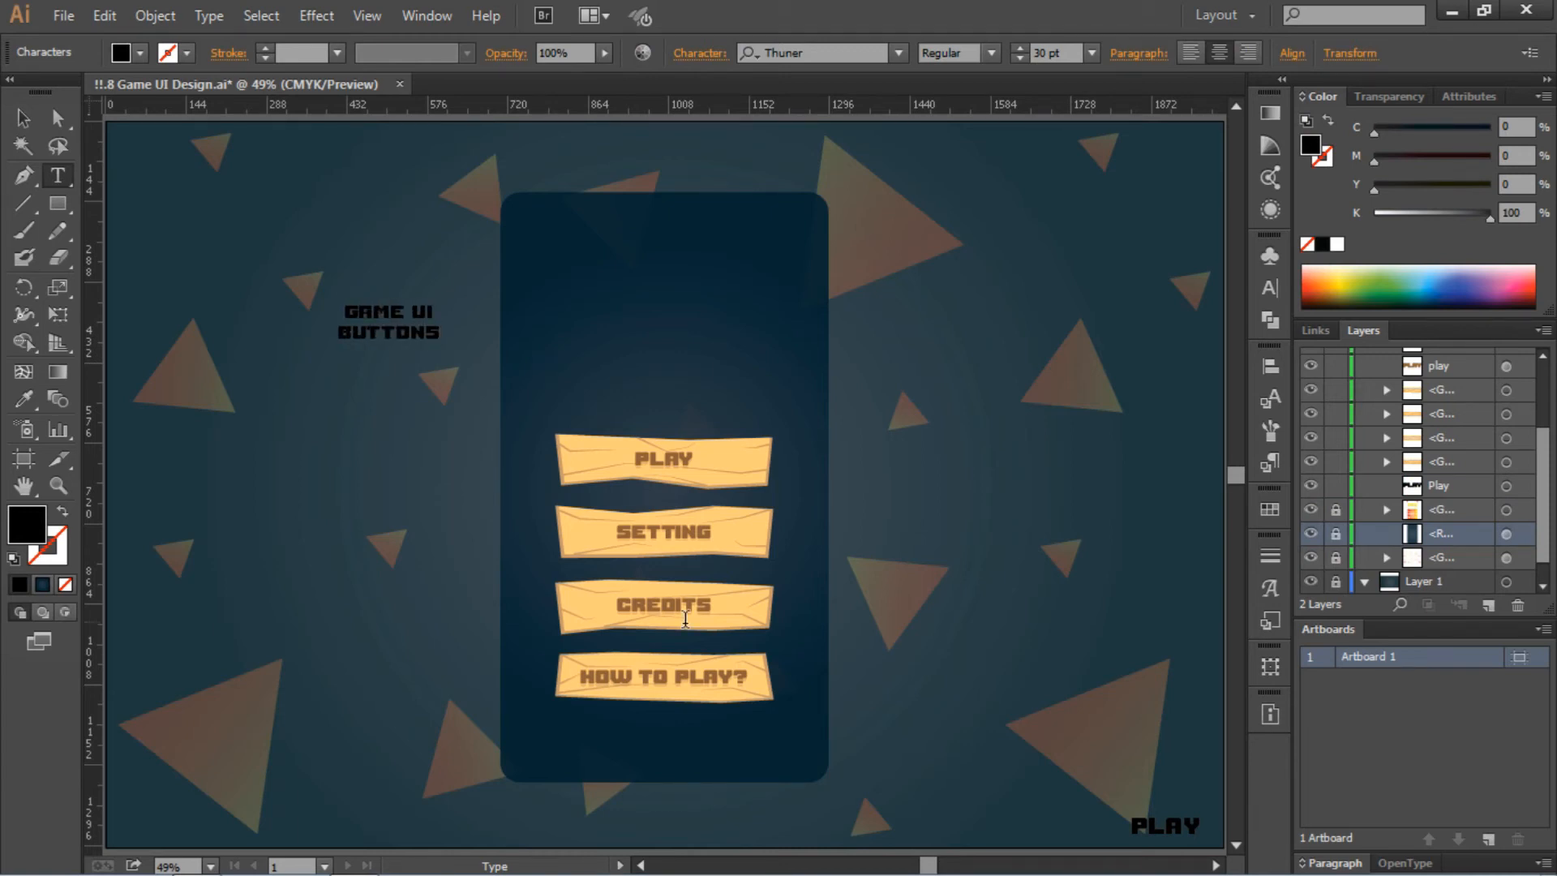
# Step: Fill the title text with light orange (M 35, Y 76) and move it above the planks on the panel
pyautogui.hotkey('ctrl', 'a')
pyautogui.click(139, 52)
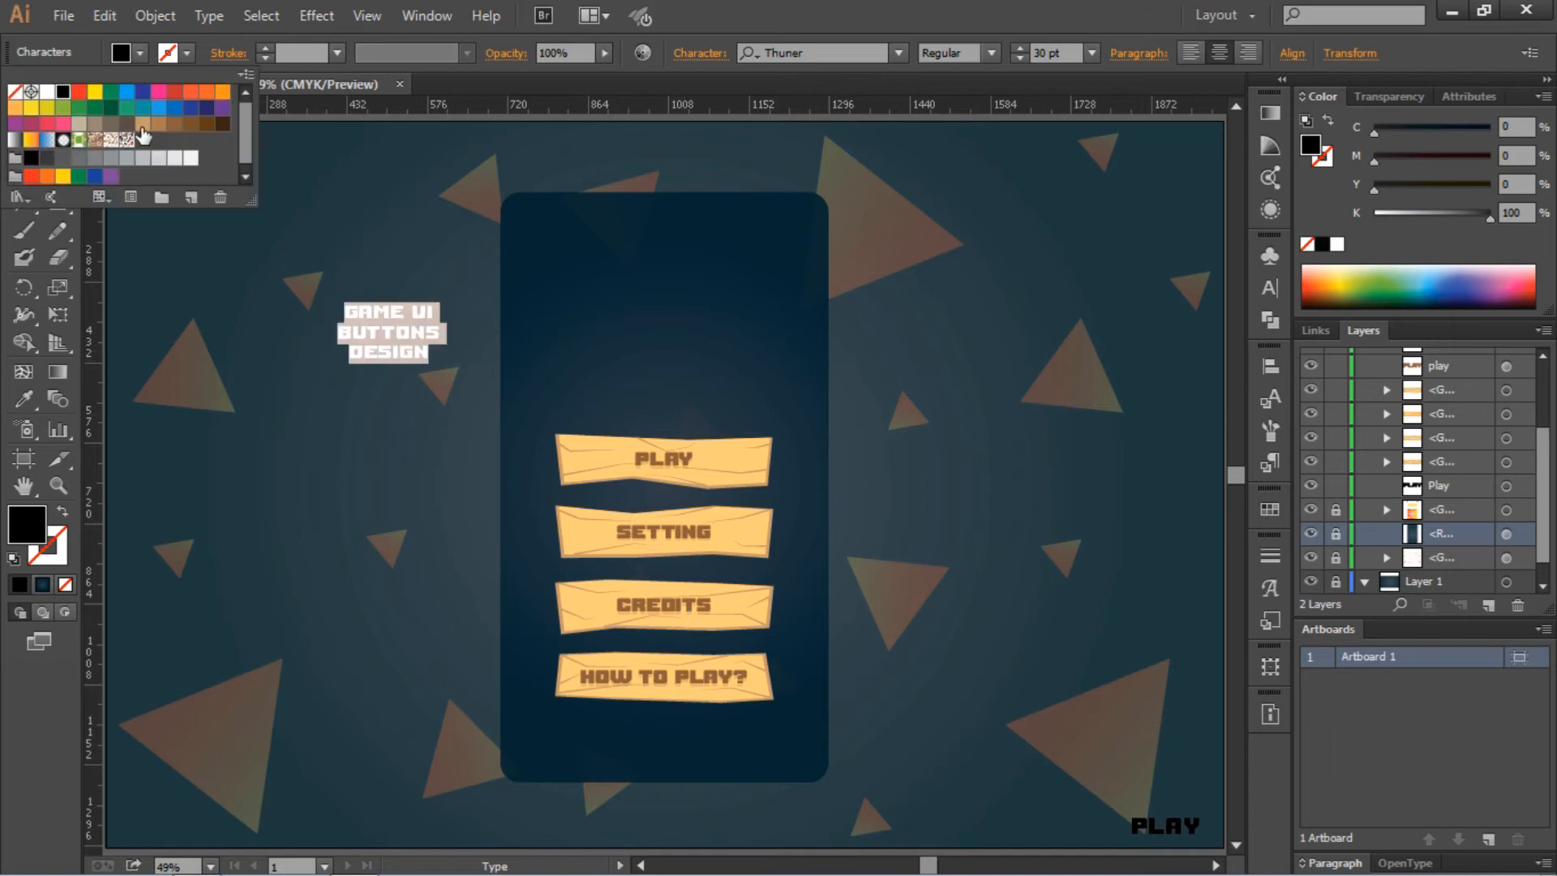
pyautogui.click(15, 110)
pyautogui.click(23, 119)
pyautogui.moveTo(394, 339); pyautogui.dragTo(668, 305)
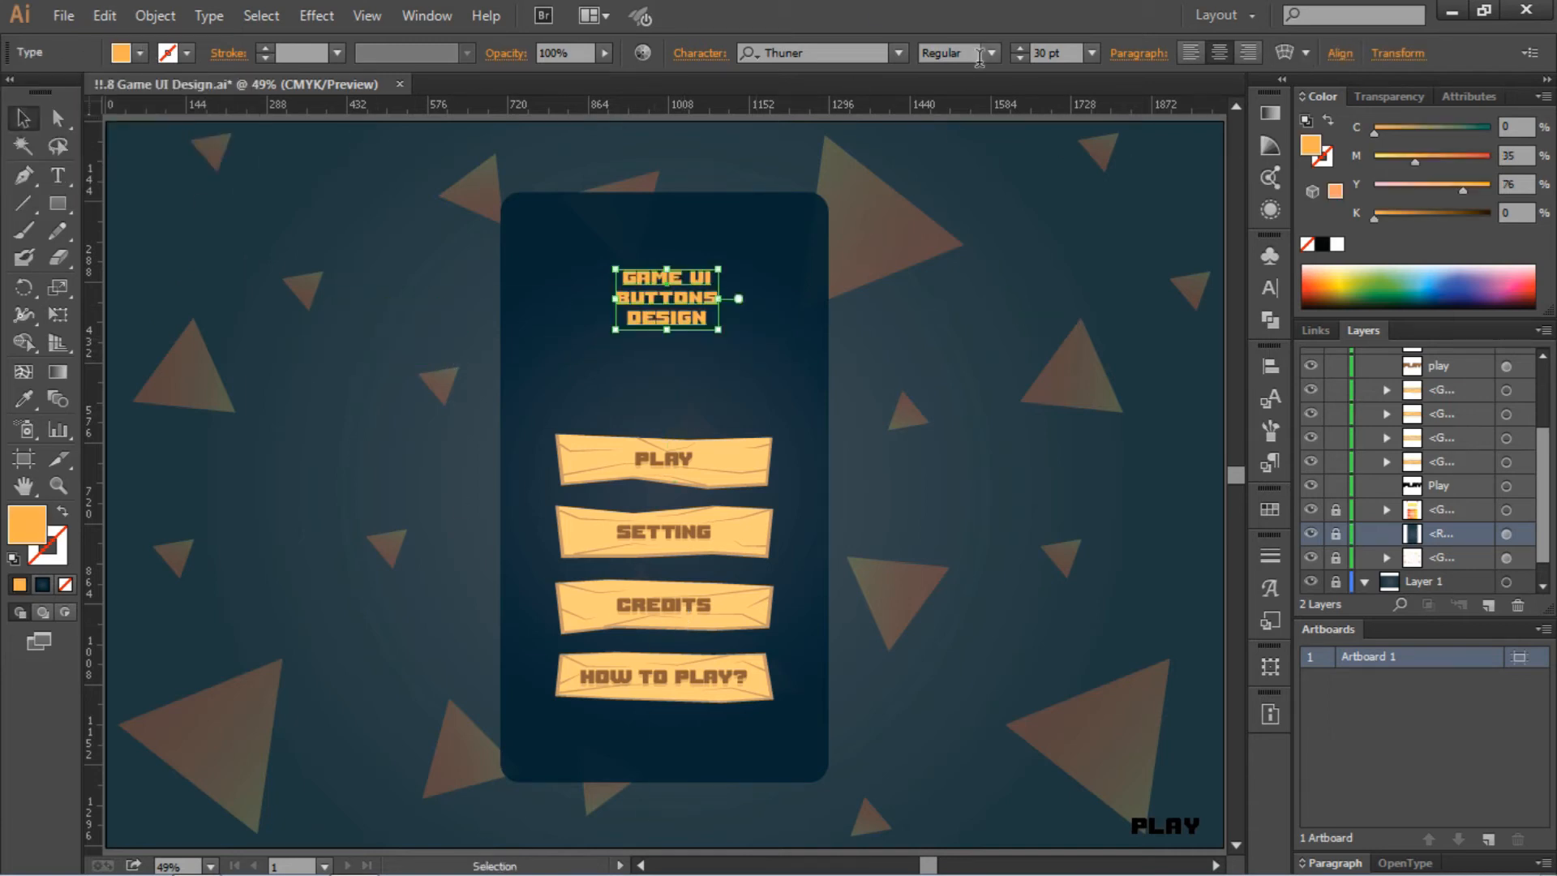
# Step: Enlarge the title to 48 pt and apply a warp effect that arches its lines
pyautogui.click(1091, 52)
pyautogui.click(1119, 409)
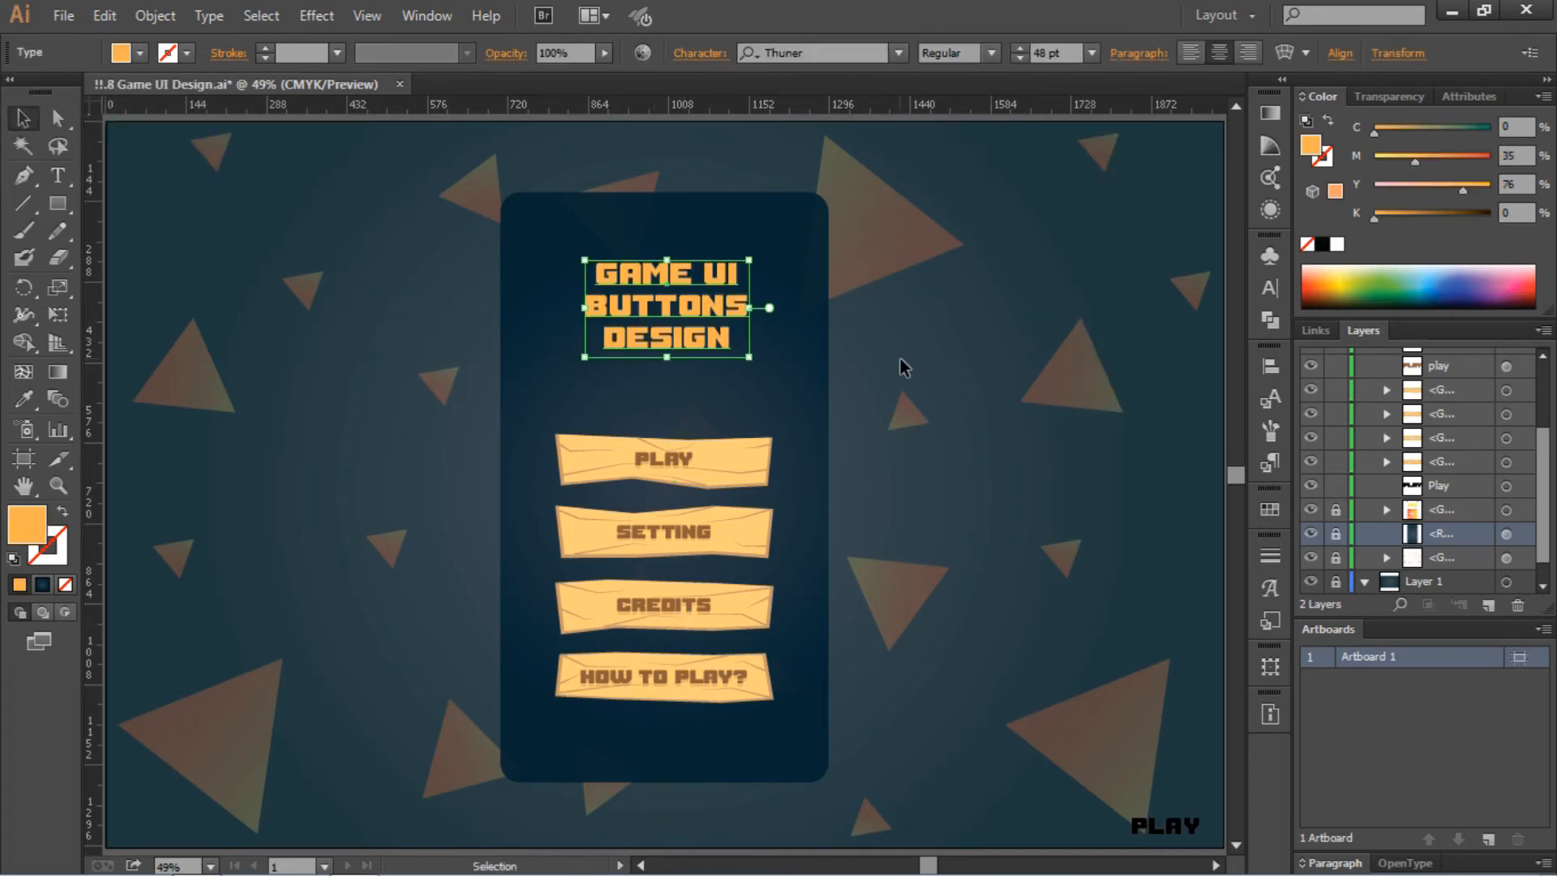
pyautogui.hotkey('alt', 'shift', 'ctrl', 'w')
pyautogui.press('Return')
# Step: Ungroup the PLAY plank and apply a radial gradient fill to its light front face
pyautogui.rightClick(727, 459)
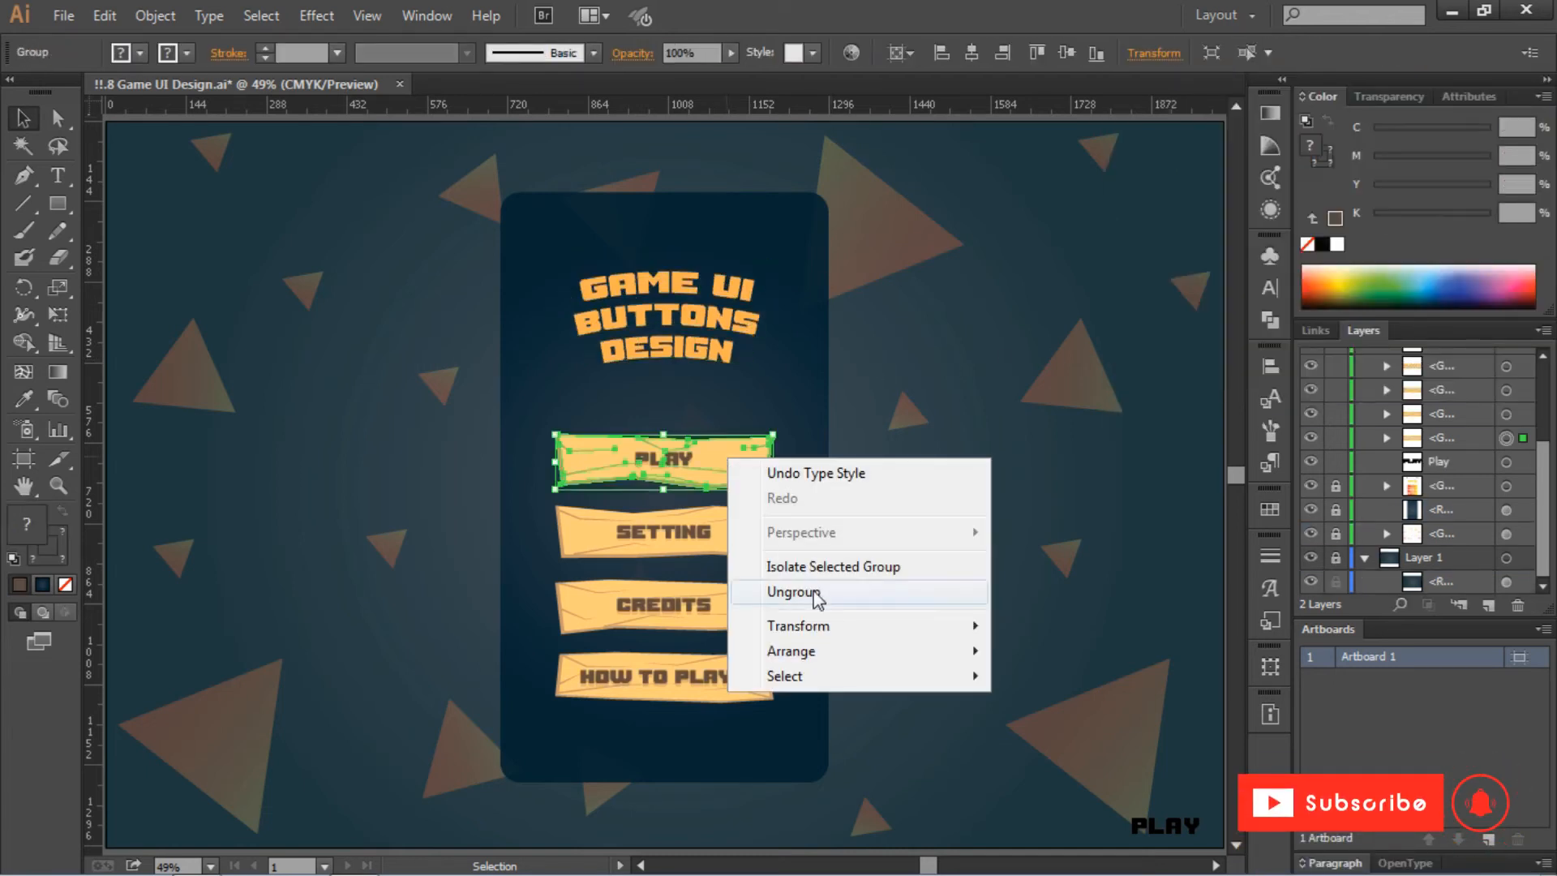
pyautogui.click(815, 593)
pyautogui.click(718, 452)
pyautogui.click(1269, 113)
pyautogui.click(905, 133)
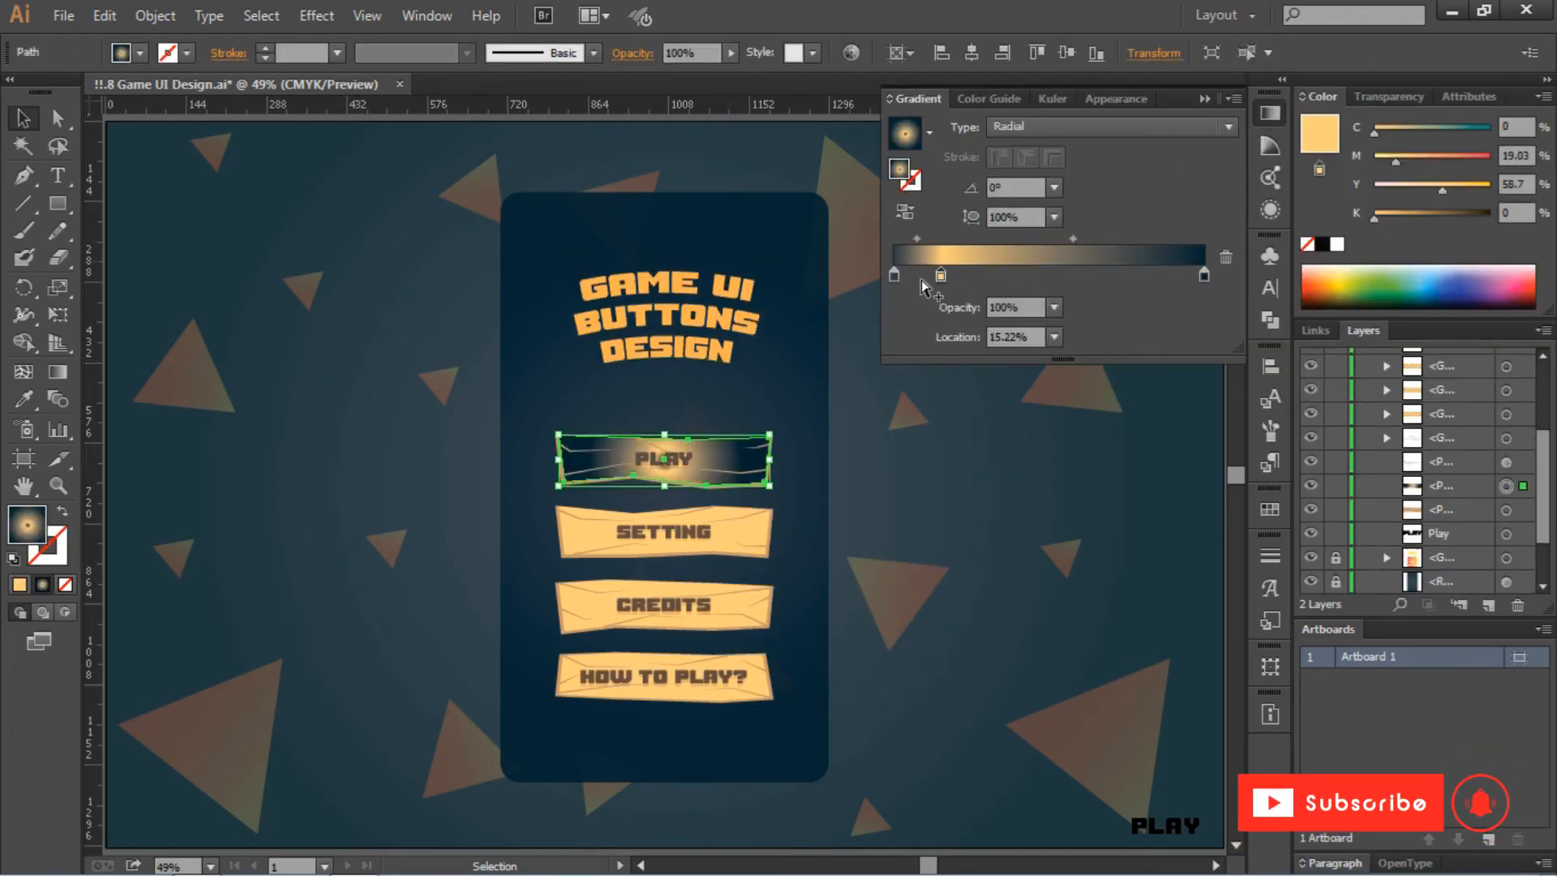
# Step: Make both gradient stops of the PLAY plank's face light yellow (M 19.03, Y 58.7), darkening the outer stop with K 13
pyautogui.moveTo(894, 274); pyautogui.dragTo(947, 278)
pyautogui.doubleClick(1204, 274)
pyautogui.click(926, 282)
pyautogui.click(894, 276)
pyautogui.moveTo(1204, 276); pyautogui.dragTo(1184, 341)
pyautogui.click(948, 278)
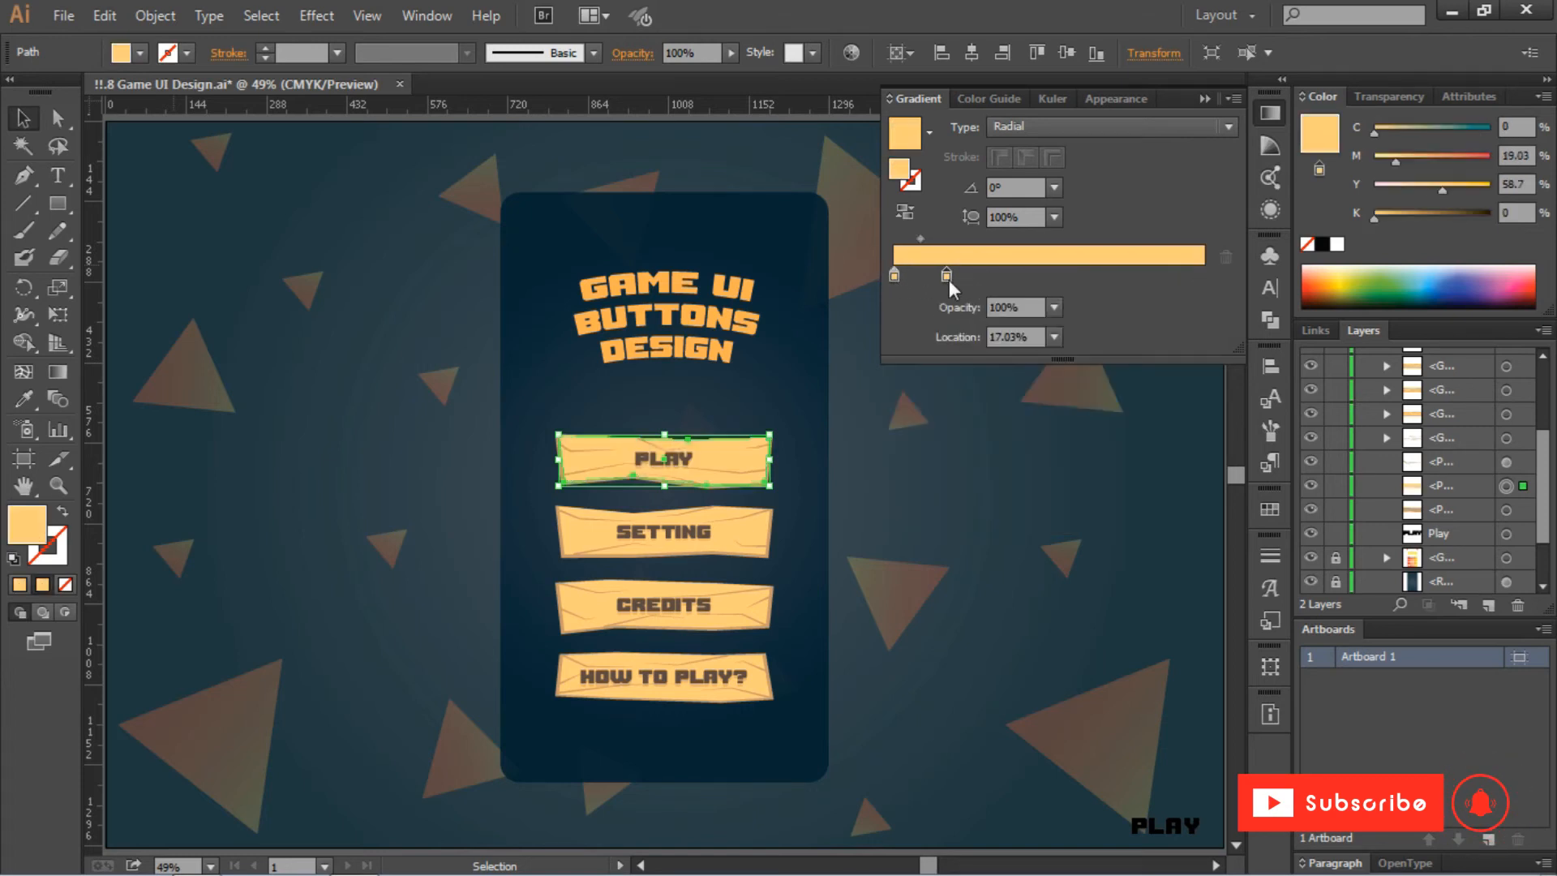
pyautogui.moveTo(946, 276); pyautogui.dragTo(1200, 275)
pyautogui.doubleClick(1200, 274)
pyautogui.click(1027, 447)
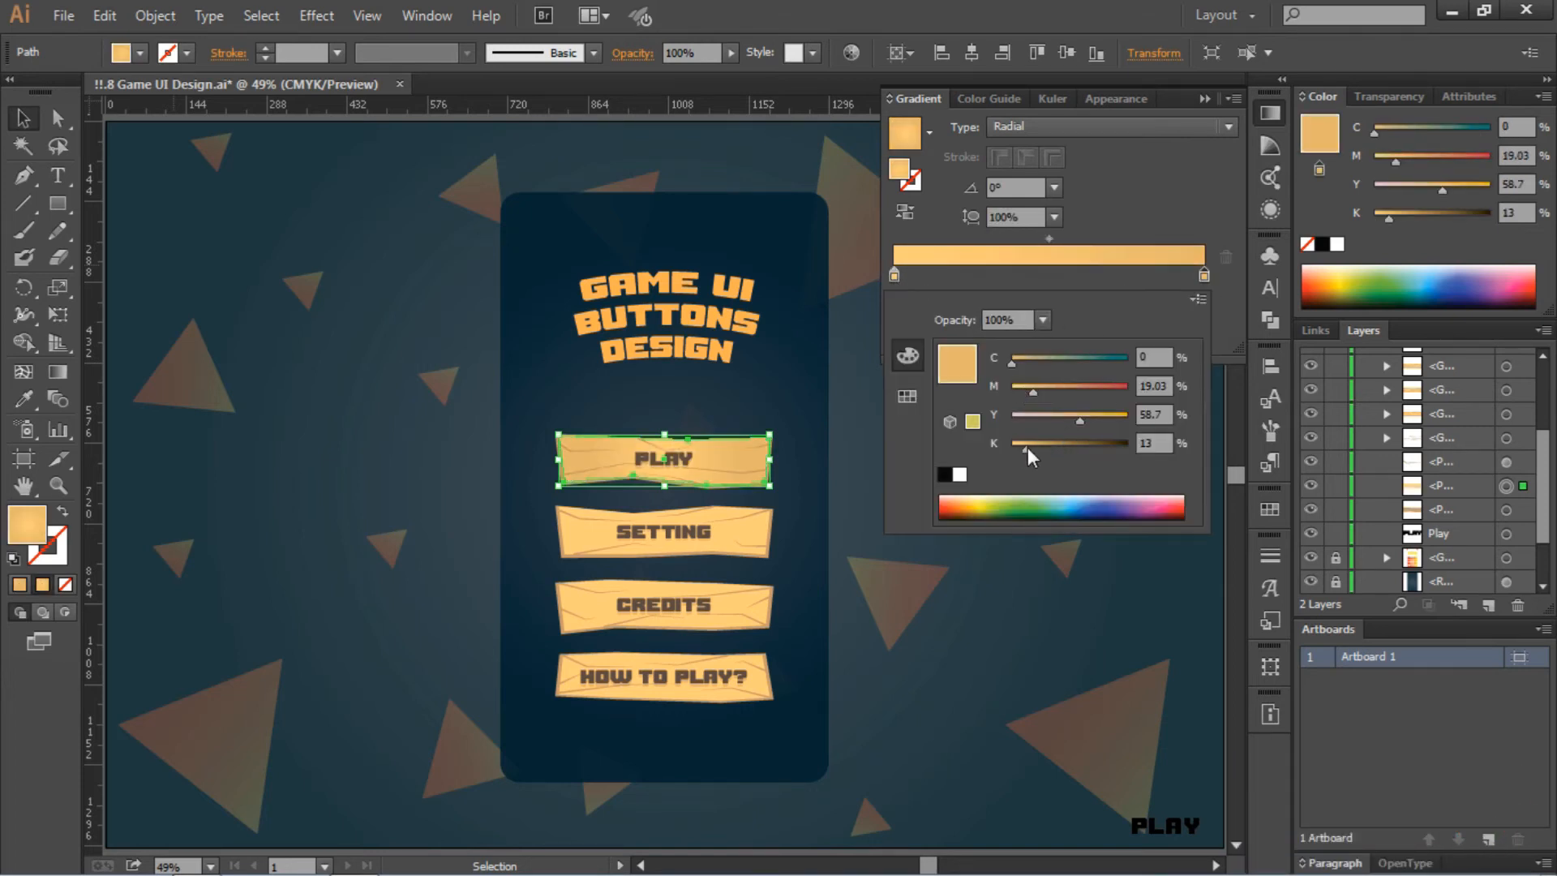
# Step: Change the gradient type of the PLAY plank's front face to Linear
pyautogui.click(859, 271)
pyautogui.hotkey('ctrl', '+')
pyautogui.hotkey('ctrl', '+')
pyautogui.hotkey('ctrl', '+')
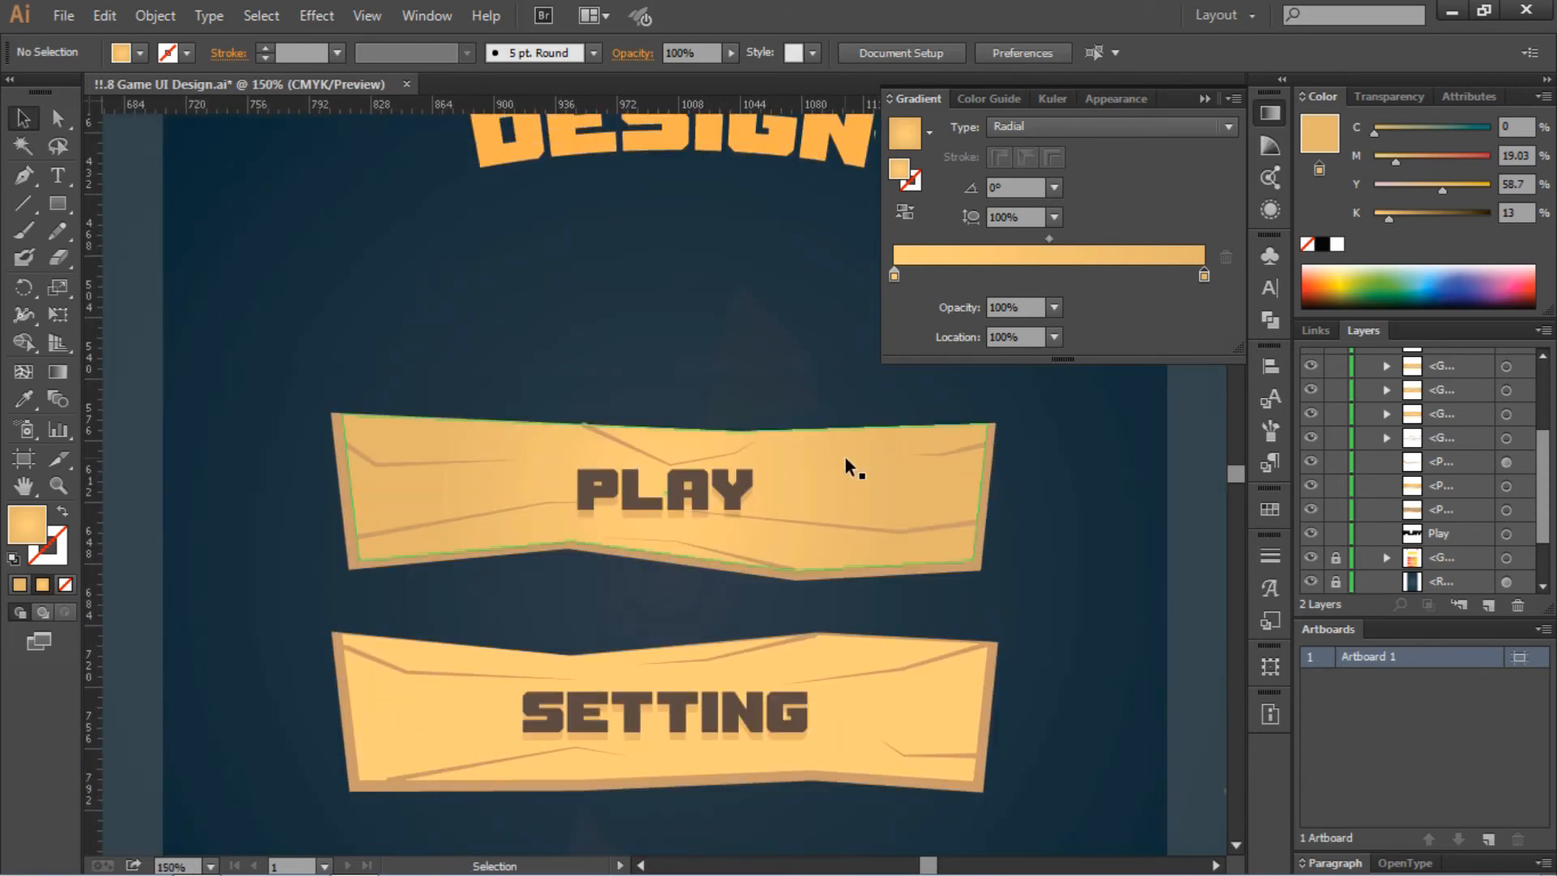
pyautogui.click(845, 457)
pyautogui.click(1030, 127)
pyautogui.click(1039, 149)
pyautogui.click(1040, 127)
pyautogui.click(1043, 172)
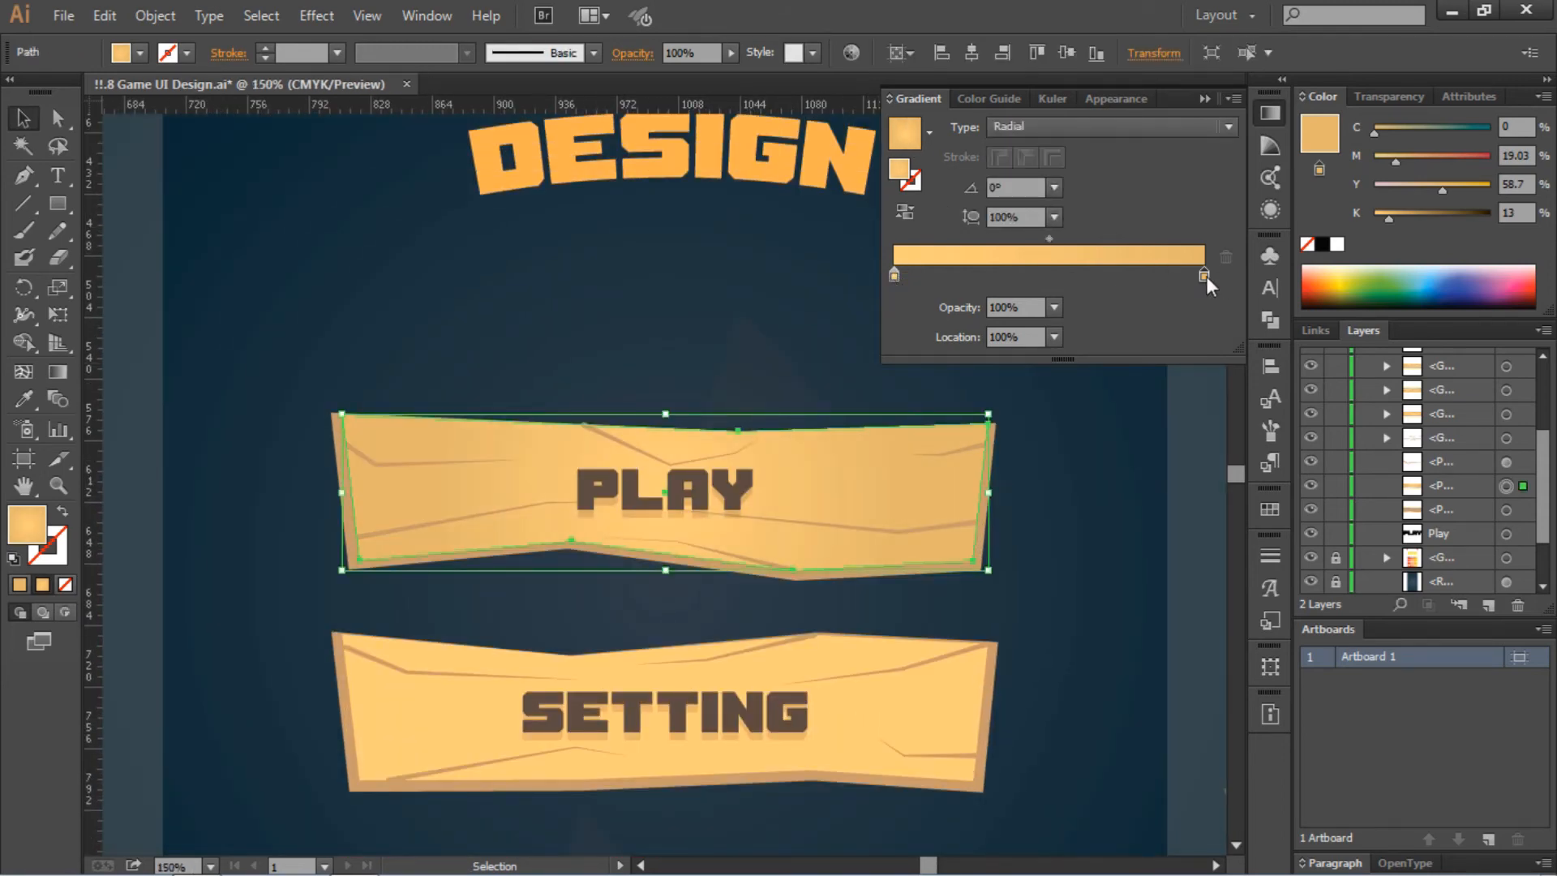
pyautogui.click(900, 216)
pyautogui.click(900, 216)
pyautogui.click(1041, 127)
pyautogui.click(1042, 152)
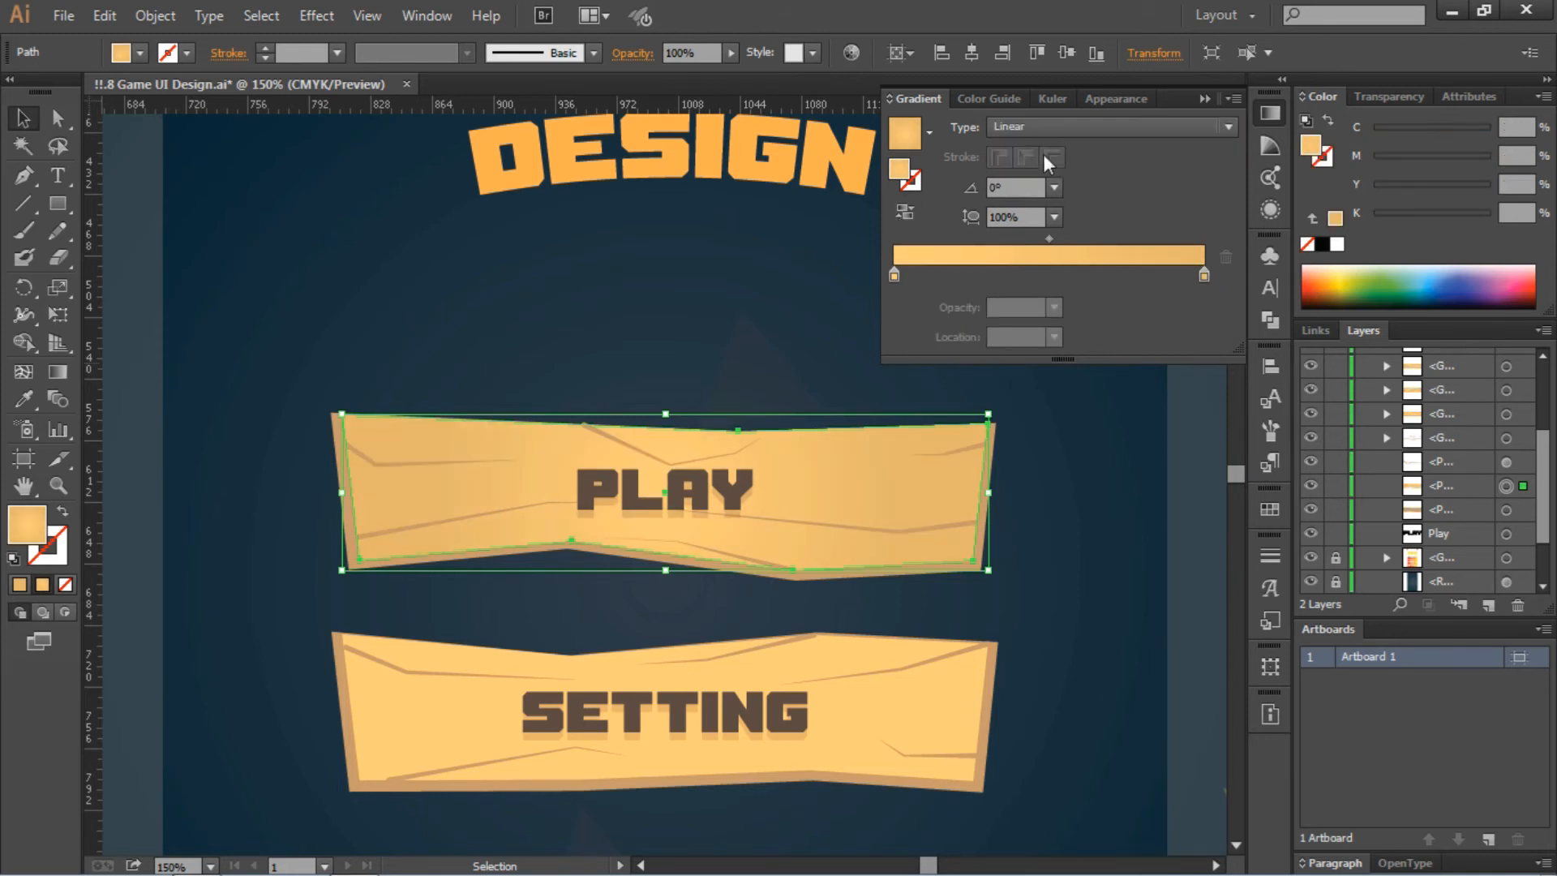
# Step: Set the gradient angle of the PLAY plank's front face to 135°
pyautogui.click(1054, 188)
pyautogui.click(1076, 261)
pyautogui.click(689, 313)
pyautogui.scroll(-2, 461, 288)
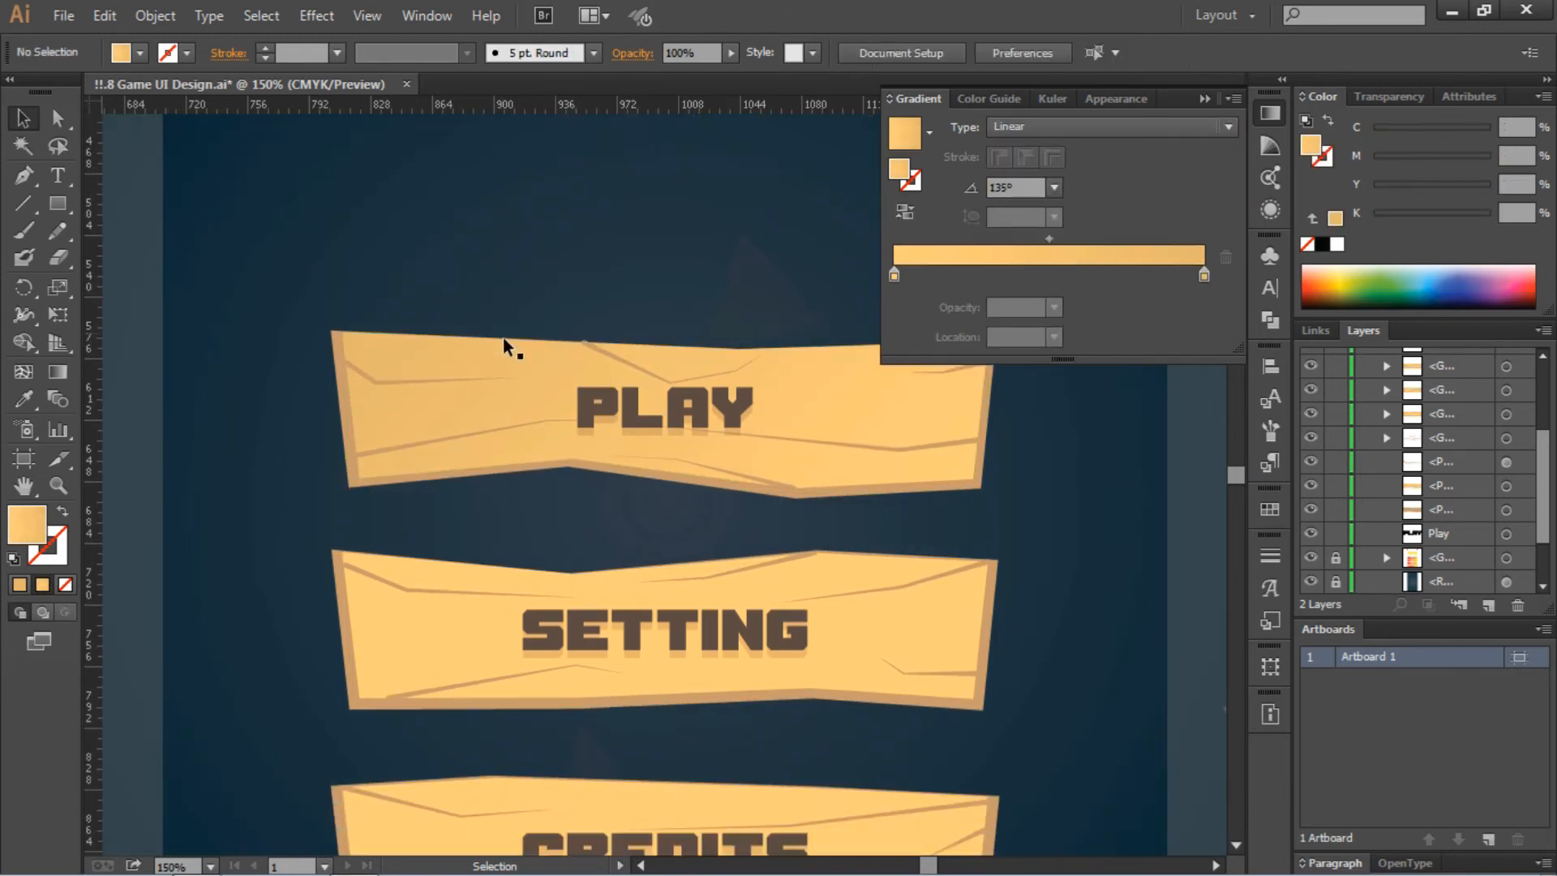
# Step: Recolour the end stop of the PLAY plank face's gradient to M 12, Y 61, K 0
pyautogui.click(505, 342)
pyautogui.doubleClick(1204, 275)
pyautogui.click(1057, 388)
pyautogui.moveTo(1058, 390); pyautogui.dragTo(1098, 418)
pyautogui.click(608, 269)
pyautogui.hotkey('ctrl', '-')
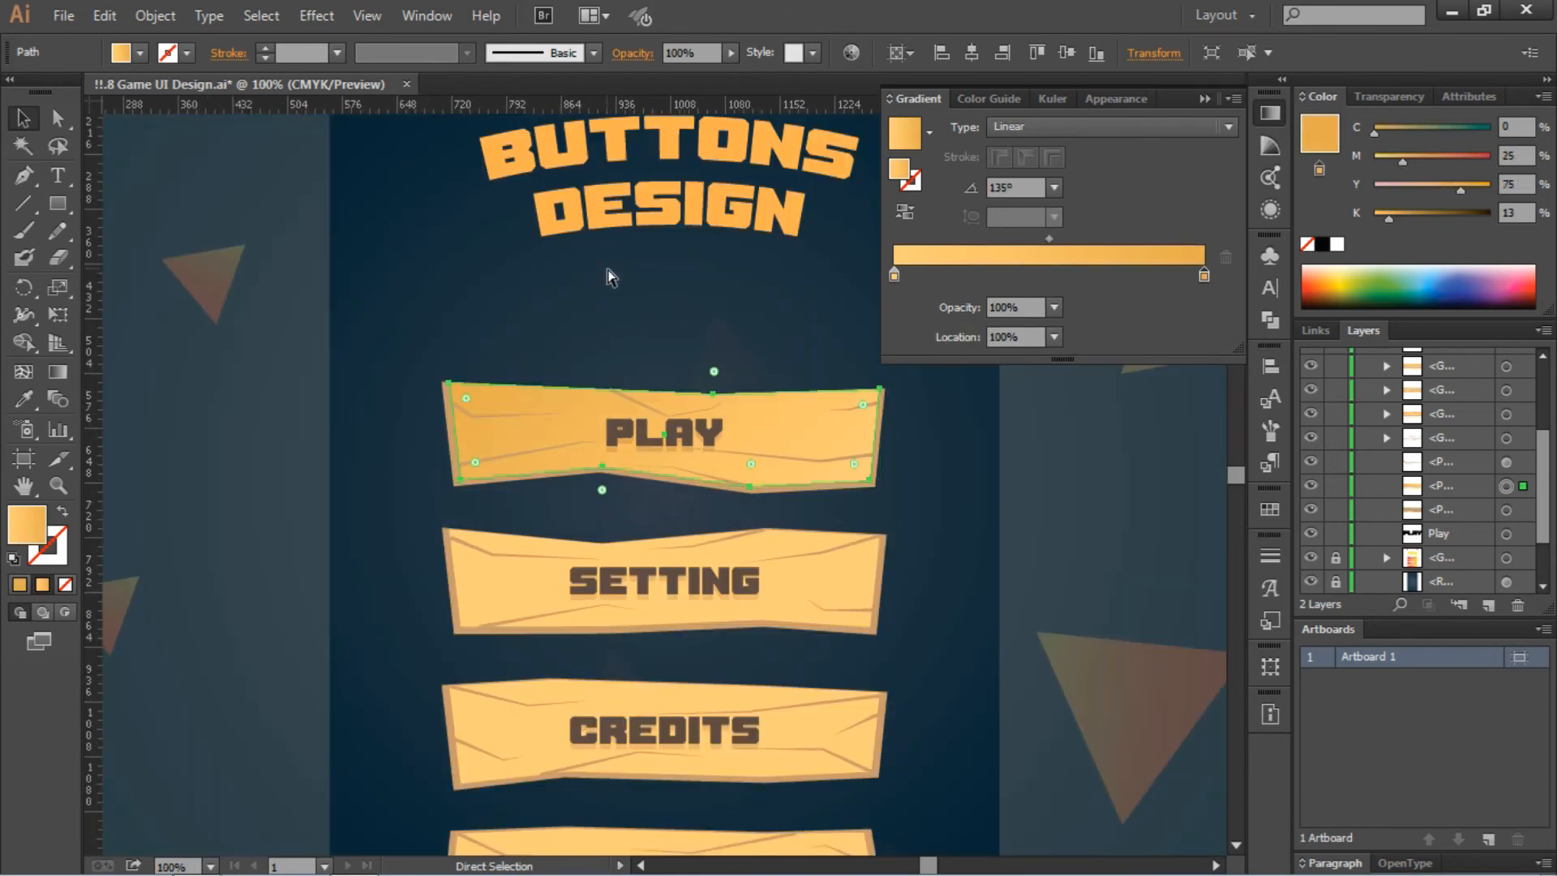
pyautogui.hotkey('ctrl', '-')
pyautogui.doubleClick(1203, 276)
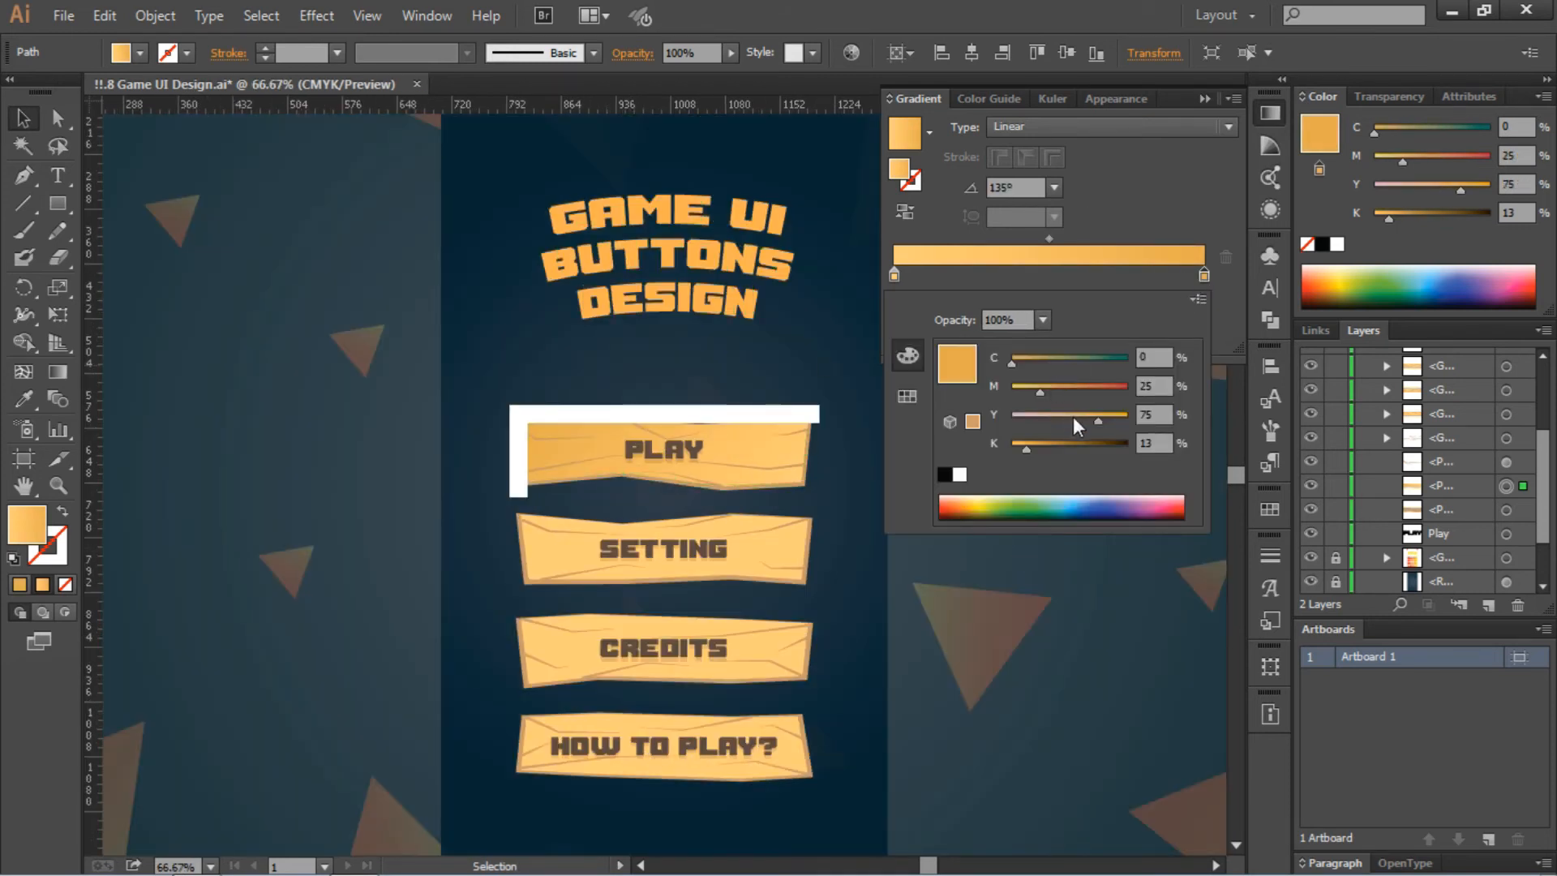
pyautogui.moveTo(1026, 447)
pyautogui.mouseDown()
pyautogui.moveTo(1047, 449)
pyautogui.moveTo(1005, 450)
pyautogui.mouseUp()
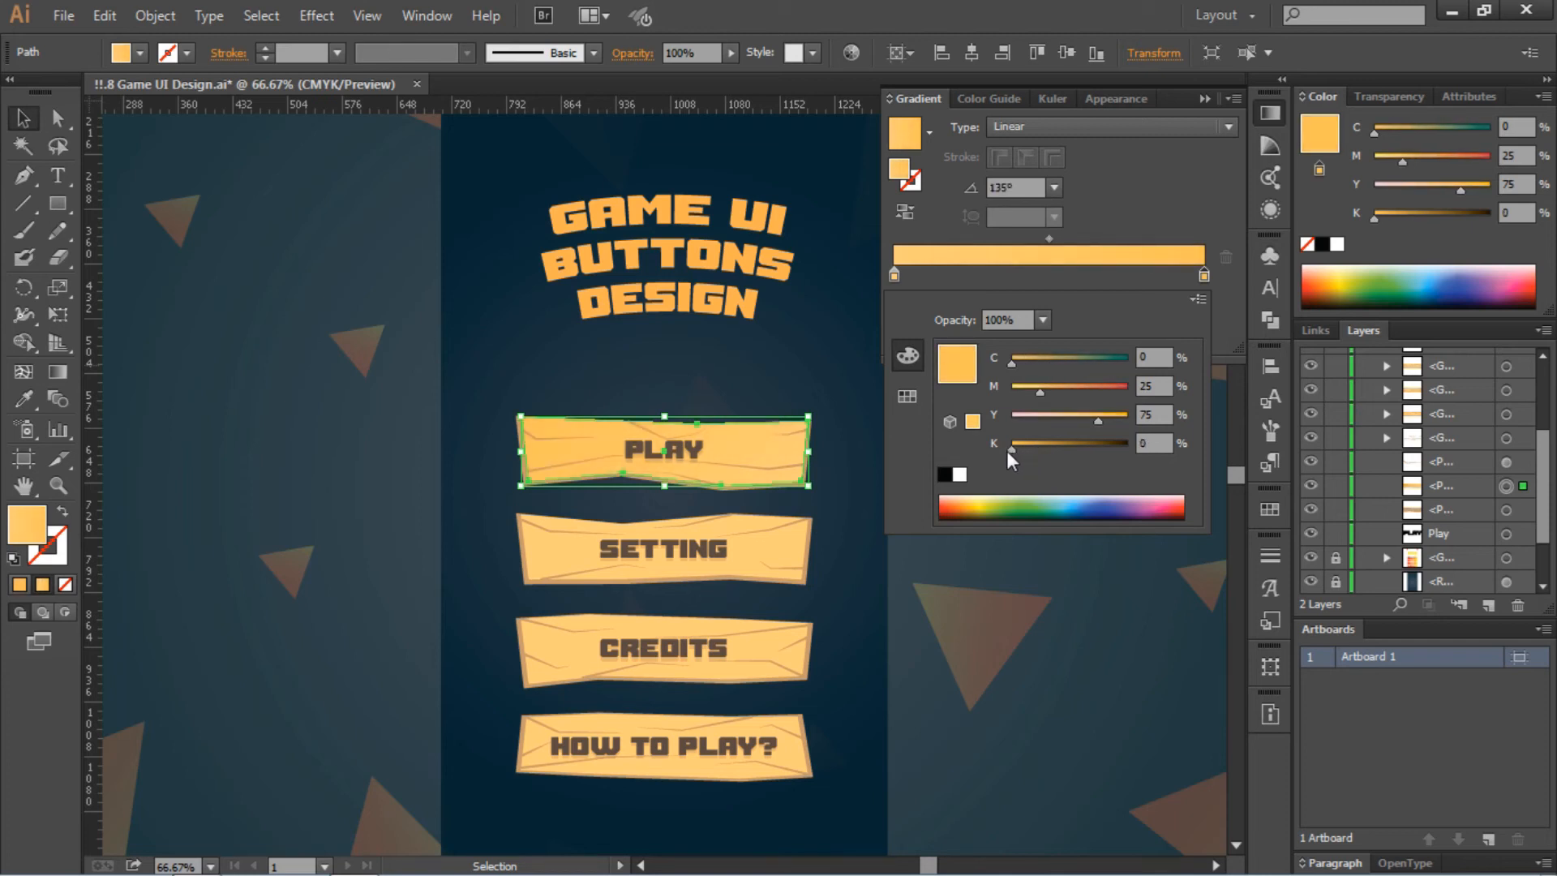
pyautogui.moveTo(1107, 421)
pyautogui.mouseDown()
pyautogui.moveTo(1081, 426)
pyautogui.moveTo(1020, 391)
pyautogui.moveTo(1078, 420)
pyautogui.mouseUp()
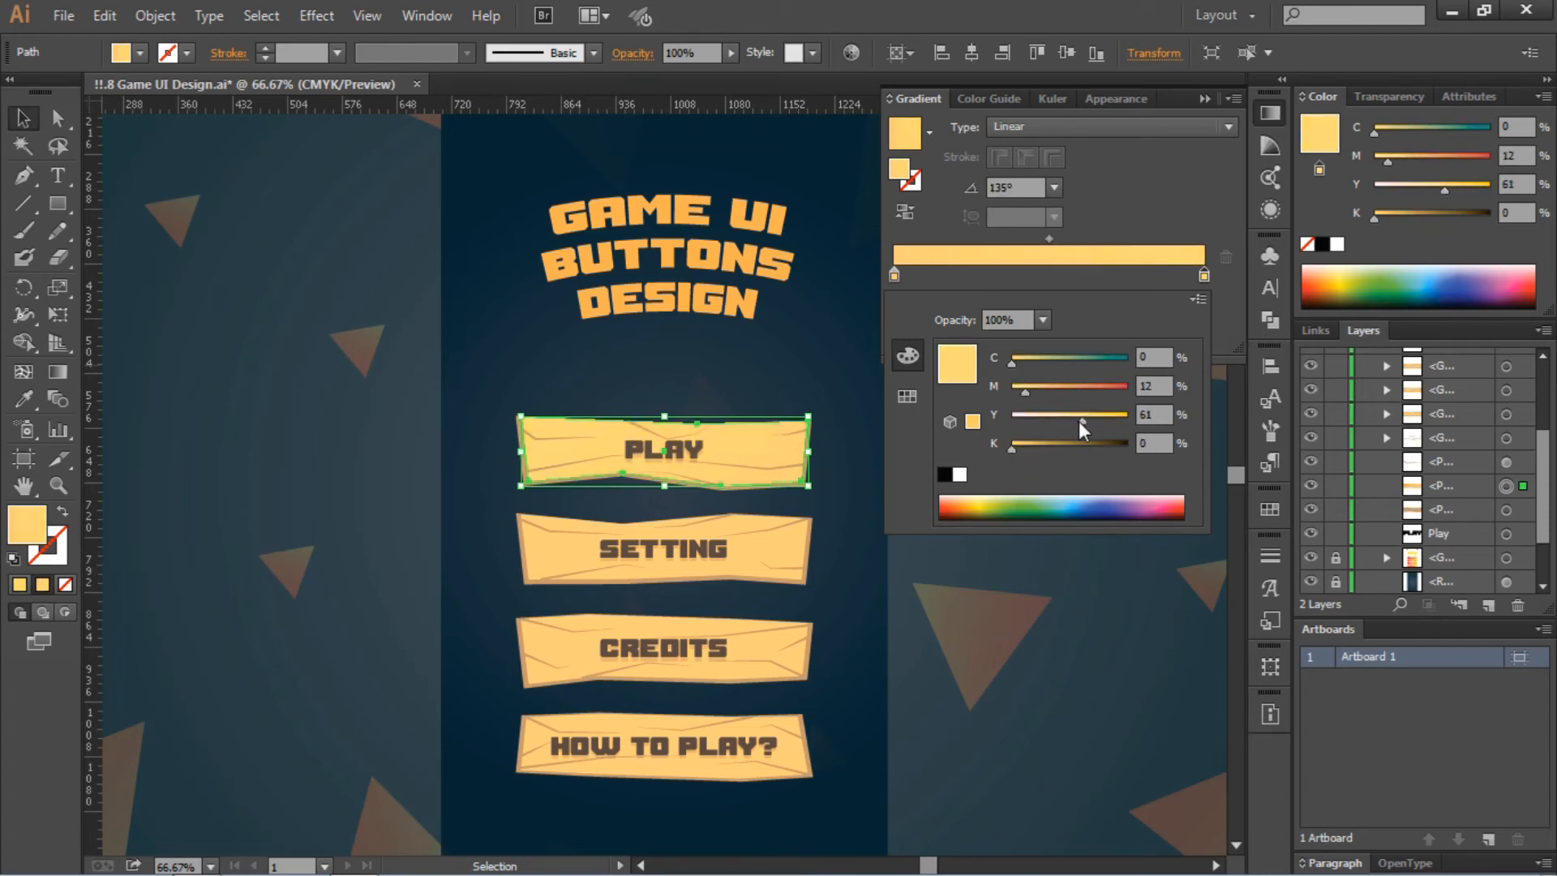
pyautogui.click(863, 493)
# Step: Ungroup the SETTING, CREDITS and HOW TO PLAY? planks
pyautogui.rightClick(746, 548)
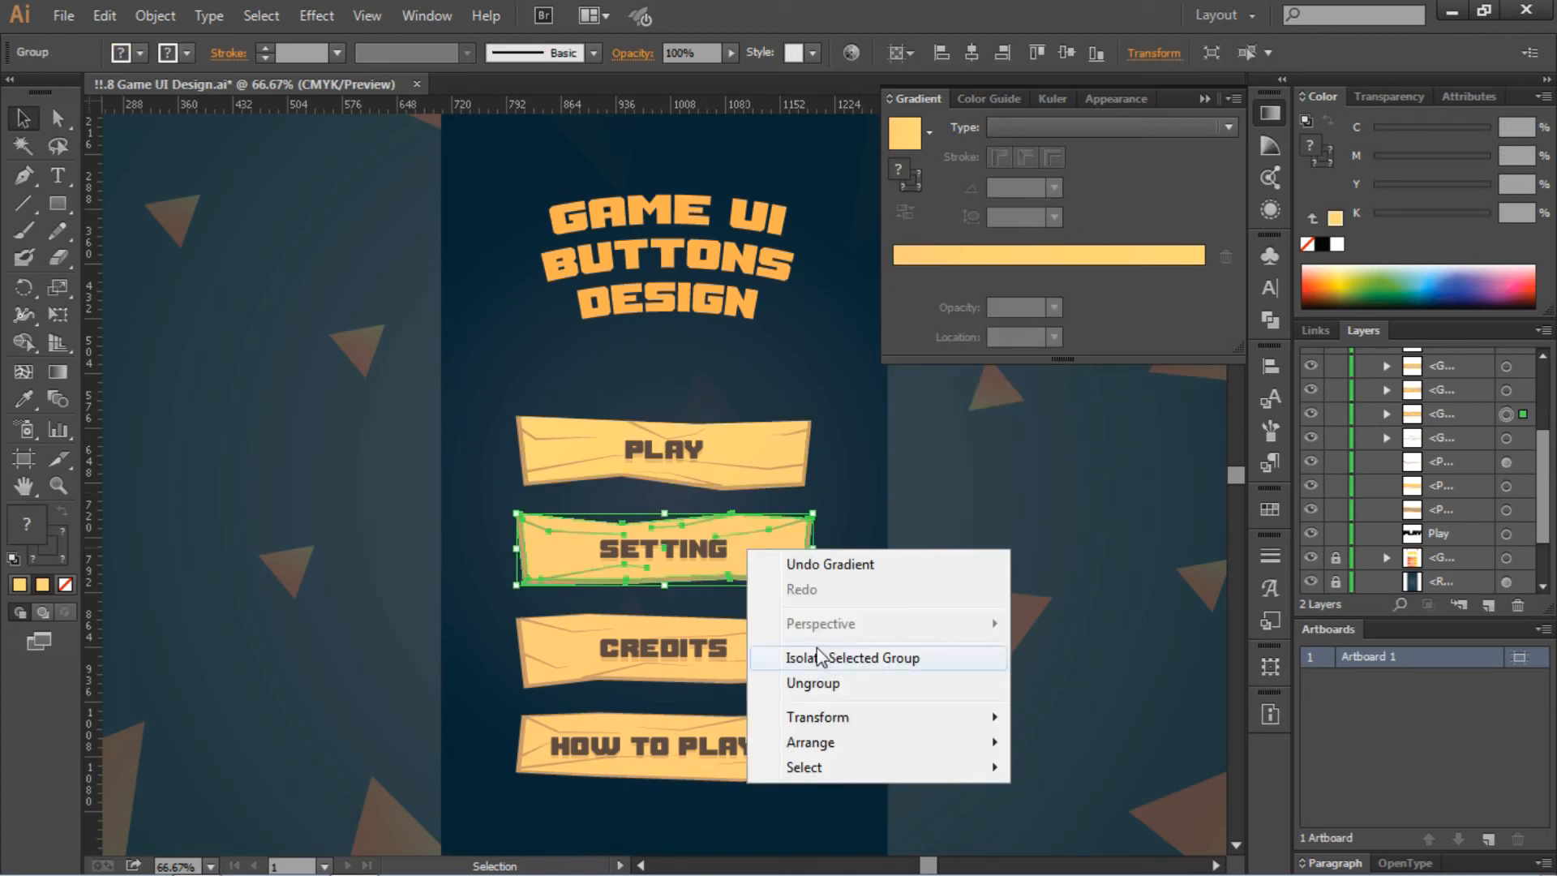
pyautogui.click(778, 679)
pyautogui.rightClick(759, 643)
pyautogui.click(830, 541)
pyautogui.scroll(-3, 811, 592)
pyautogui.rightClick(792, 644)
pyautogui.click(856, 542)
pyautogui.click(872, 521)
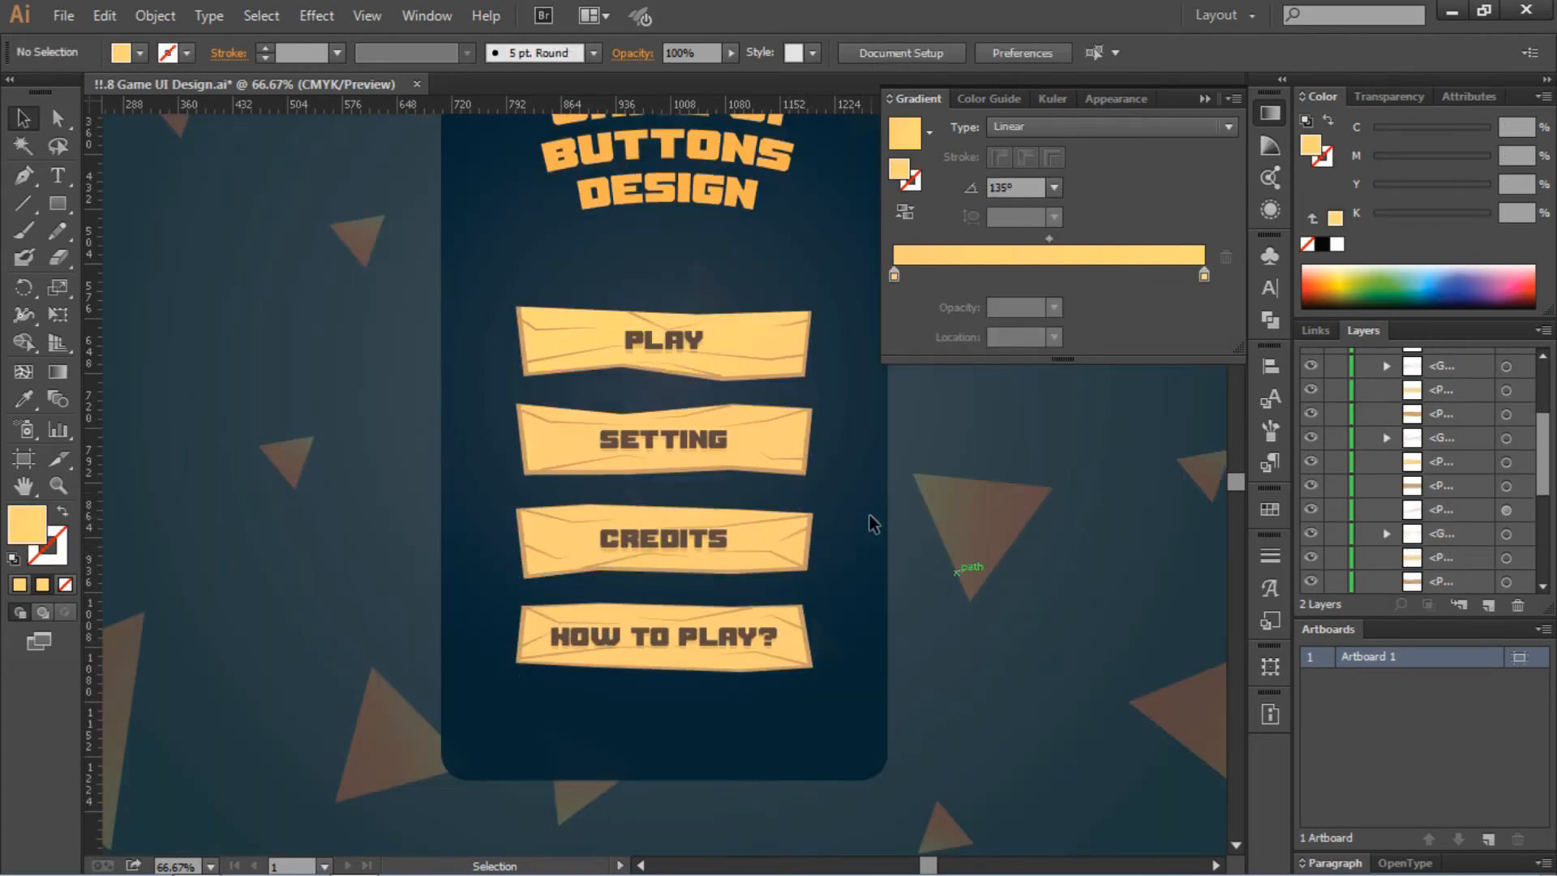
# Step: Copy the PLAY plank's face gradient onto the other three plank faces with the Eyedropper and set its angle to 135°
pyautogui.click(780, 437)
pyautogui.keyDown('shift'); pyautogui.click(783, 524); pyautogui.keyUp('shift')
pyautogui.keyDown('shift'); pyautogui.click(789, 642); pyautogui.keyUp('shift')
pyautogui.click(25, 405)
pyautogui.click(624, 321)
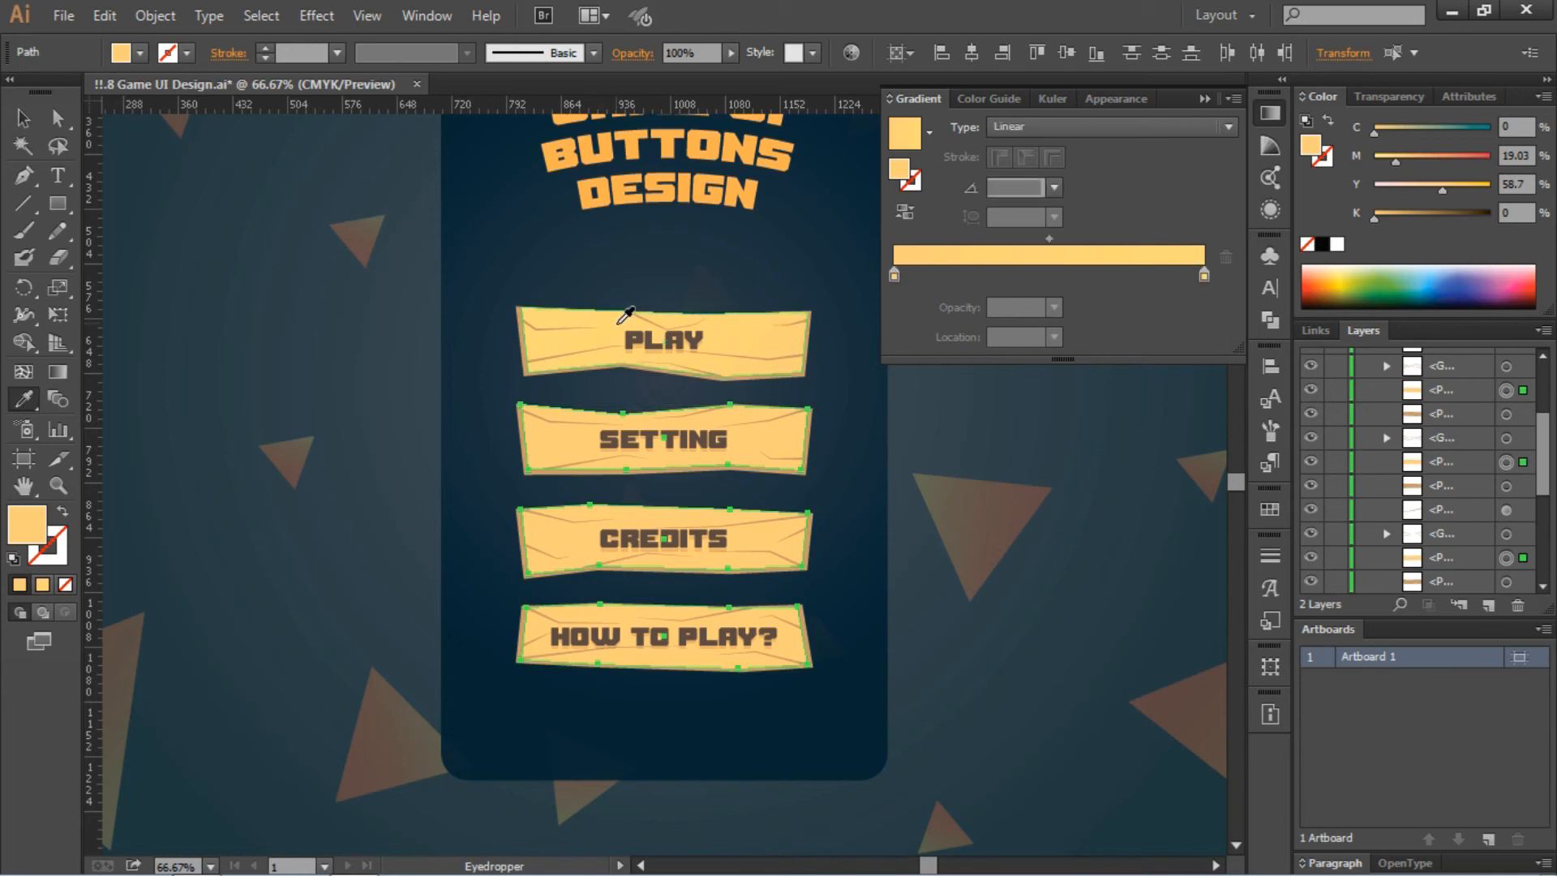
pyautogui.click(1053, 188)
pyautogui.click(1069, 263)
pyautogui.keyDown('ctrl'); pyautogui.click(751, 349); pyautogui.keyUp('ctrl')
pyautogui.click(1055, 189)
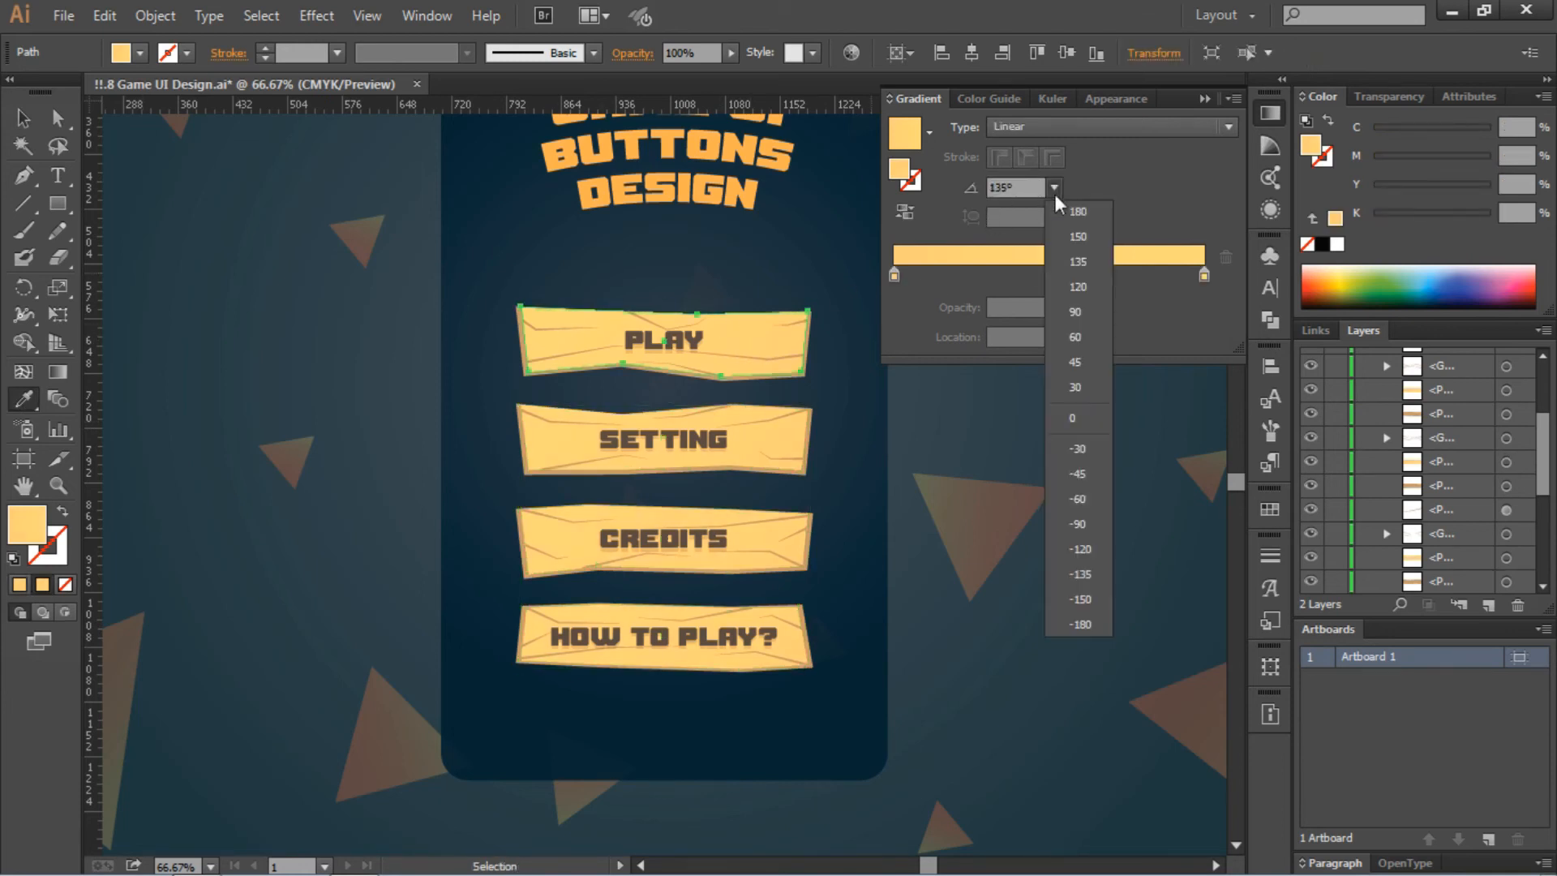
pyautogui.click(1069, 264)
pyautogui.click(24, 119)
pyautogui.click(303, 357)
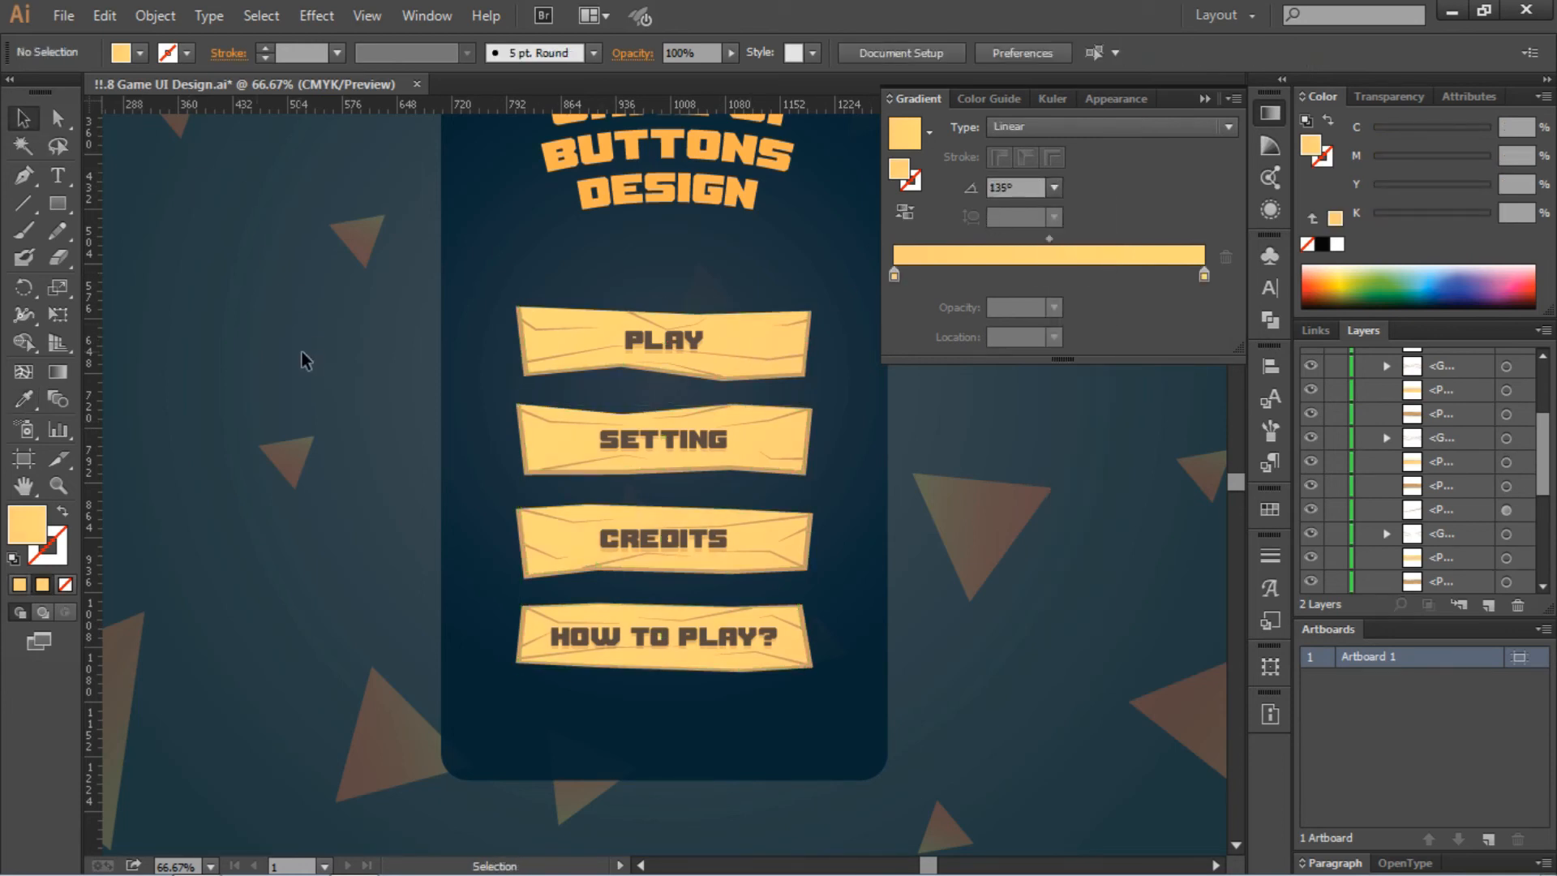
# Step: Give the PLAY plank's brown edge shape a linear gradient from dark brown to tan (C 25, M 40, Y 65)
pyautogui.click(798, 365)
pyautogui.click(1270, 112)
pyautogui.click(987, 275)
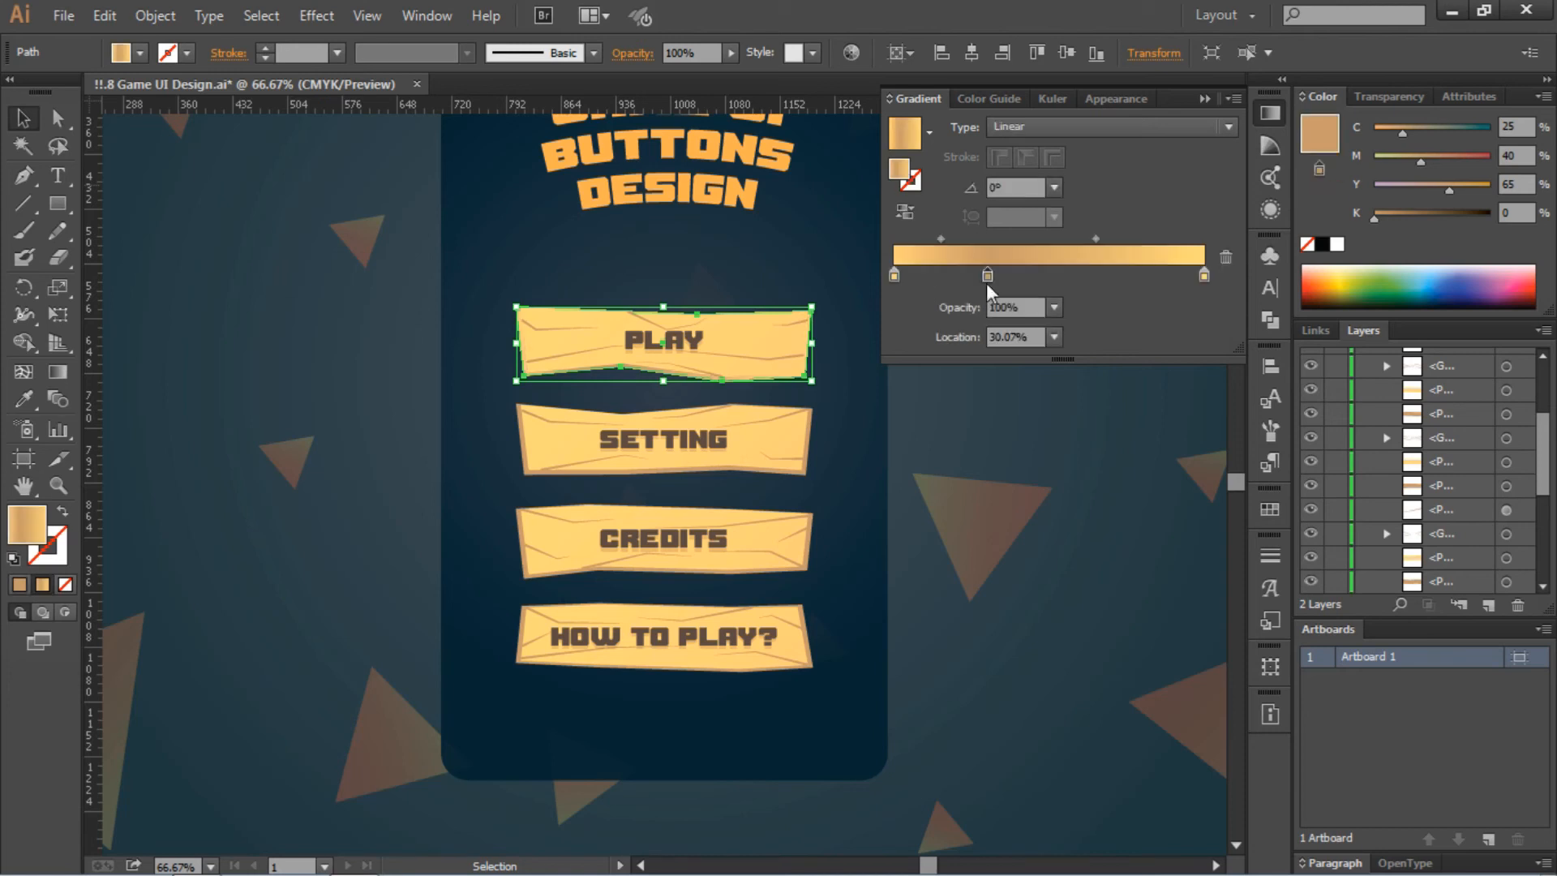
pyautogui.doubleClick(893, 275)
pyautogui.moveTo(1013, 445); pyautogui.dragTo(1078, 444)
pyautogui.moveTo(1204, 276); pyautogui.dragTo(1202, 328)
pyautogui.moveTo(987, 276); pyautogui.dragTo(1206, 277)
pyautogui.click(915, 402)
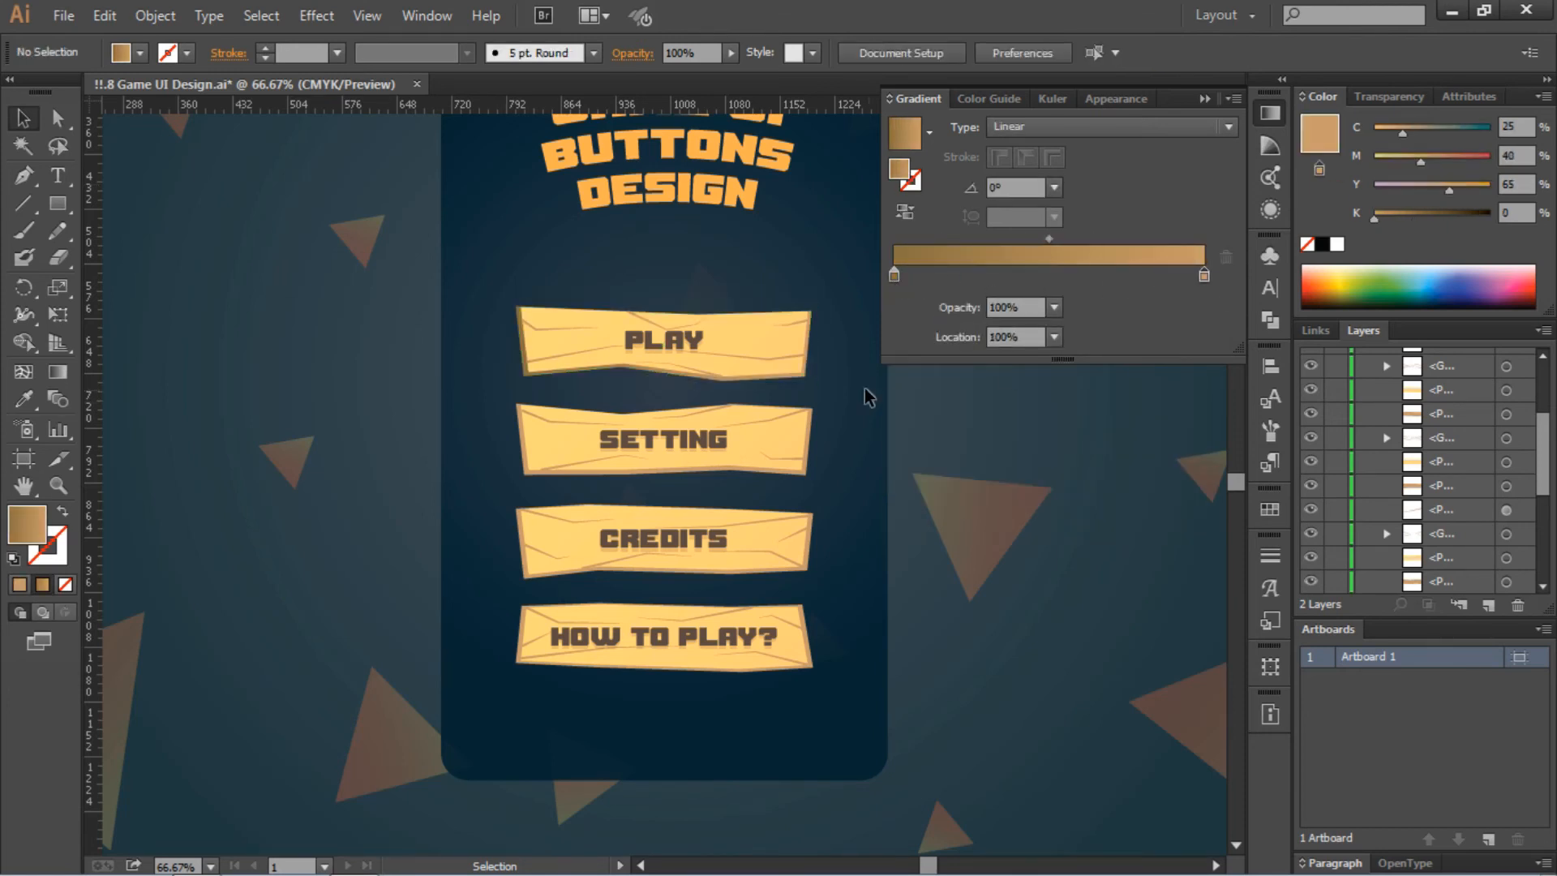
# Step: Set the gradient angle of the PLAY plank's brown edge shape to 135°
pyautogui.click(809, 371)
pyautogui.click(1054, 188)
pyautogui.click(1061, 244)
pyautogui.click(1062, 421)
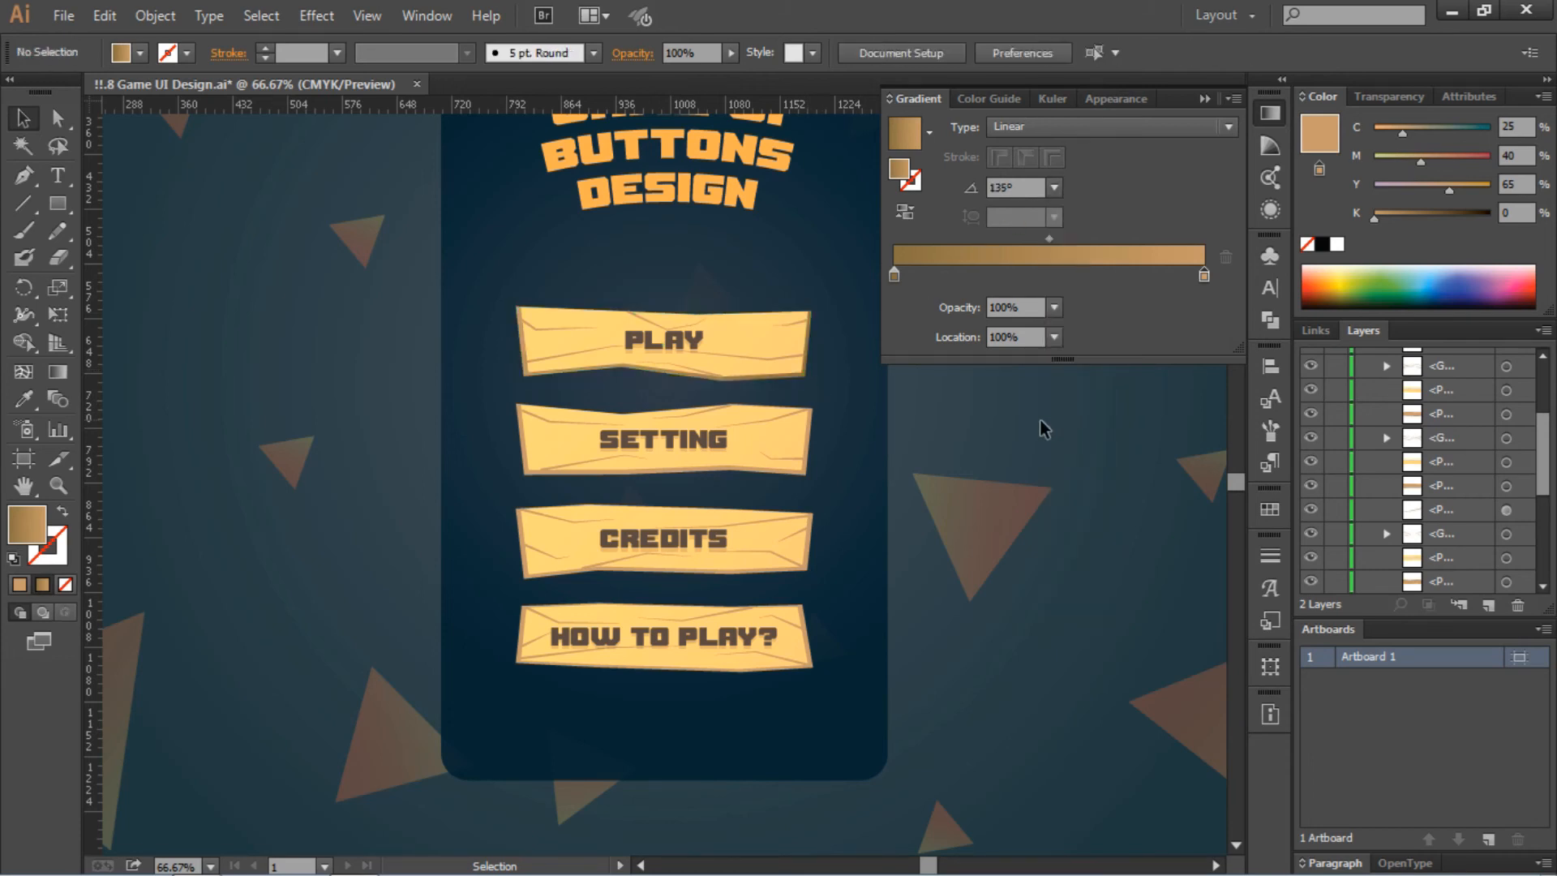
# Step: Copy the PLAY plank's edge gradient onto the edge shapes of the other three planks and change its angle there
pyautogui.hotkey('ctrl', '+')
pyautogui.hscroll(3, 892, 446)
pyautogui.click(742, 464)
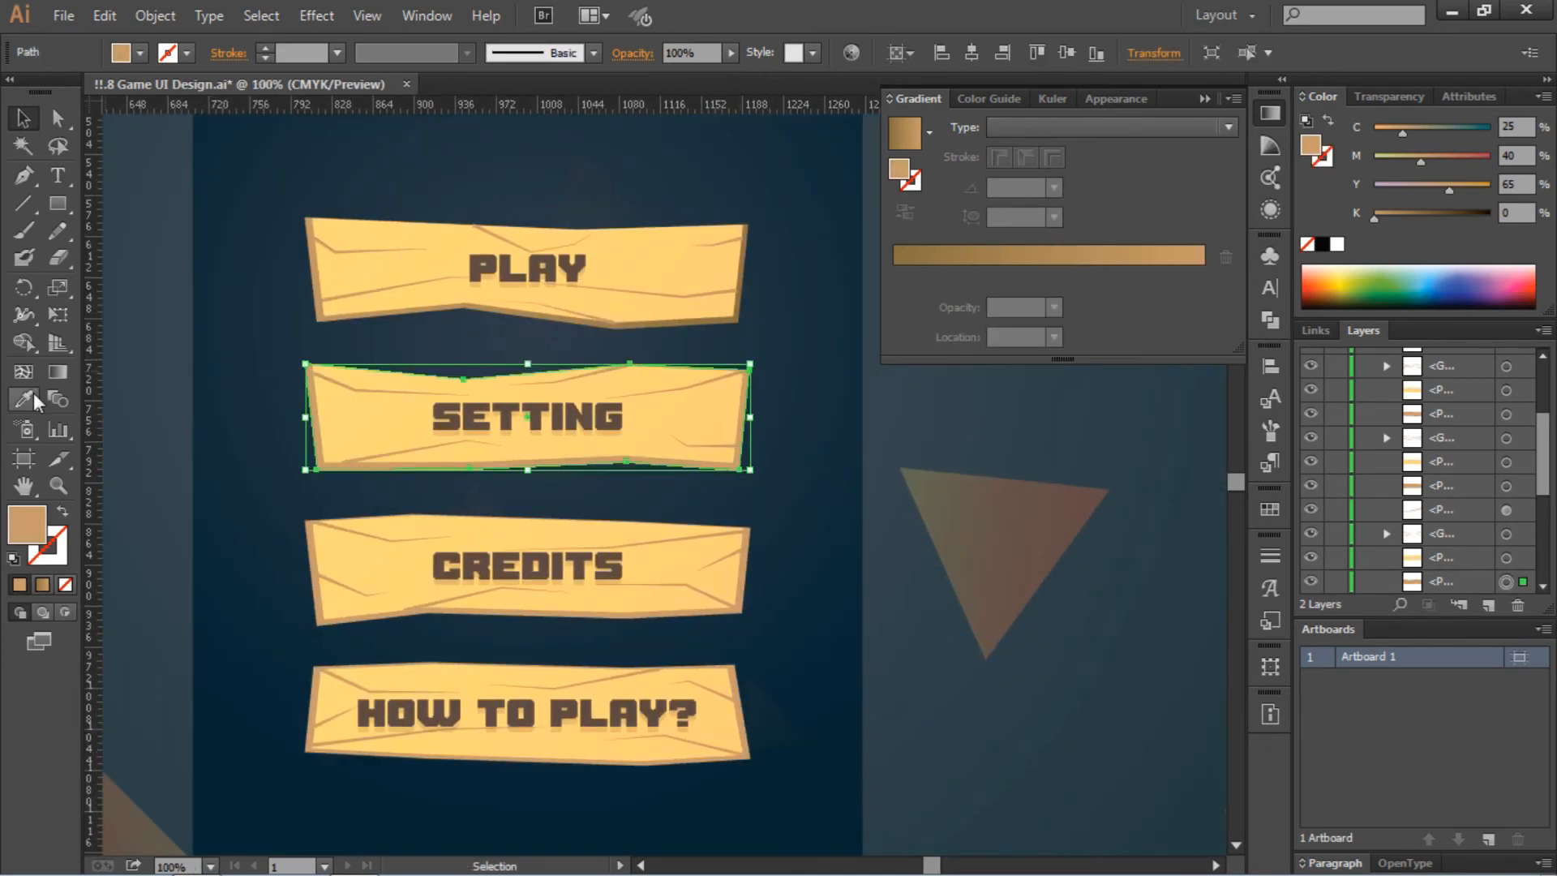
pyautogui.keyDown('shift'); pyautogui.click(735, 614); pyautogui.keyUp('shift')
pyautogui.keyDown('shift'); pyautogui.click(742, 756); pyautogui.keyUp('shift')
pyautogui.click(318, 323)
pyautogui.click(1054, 188)
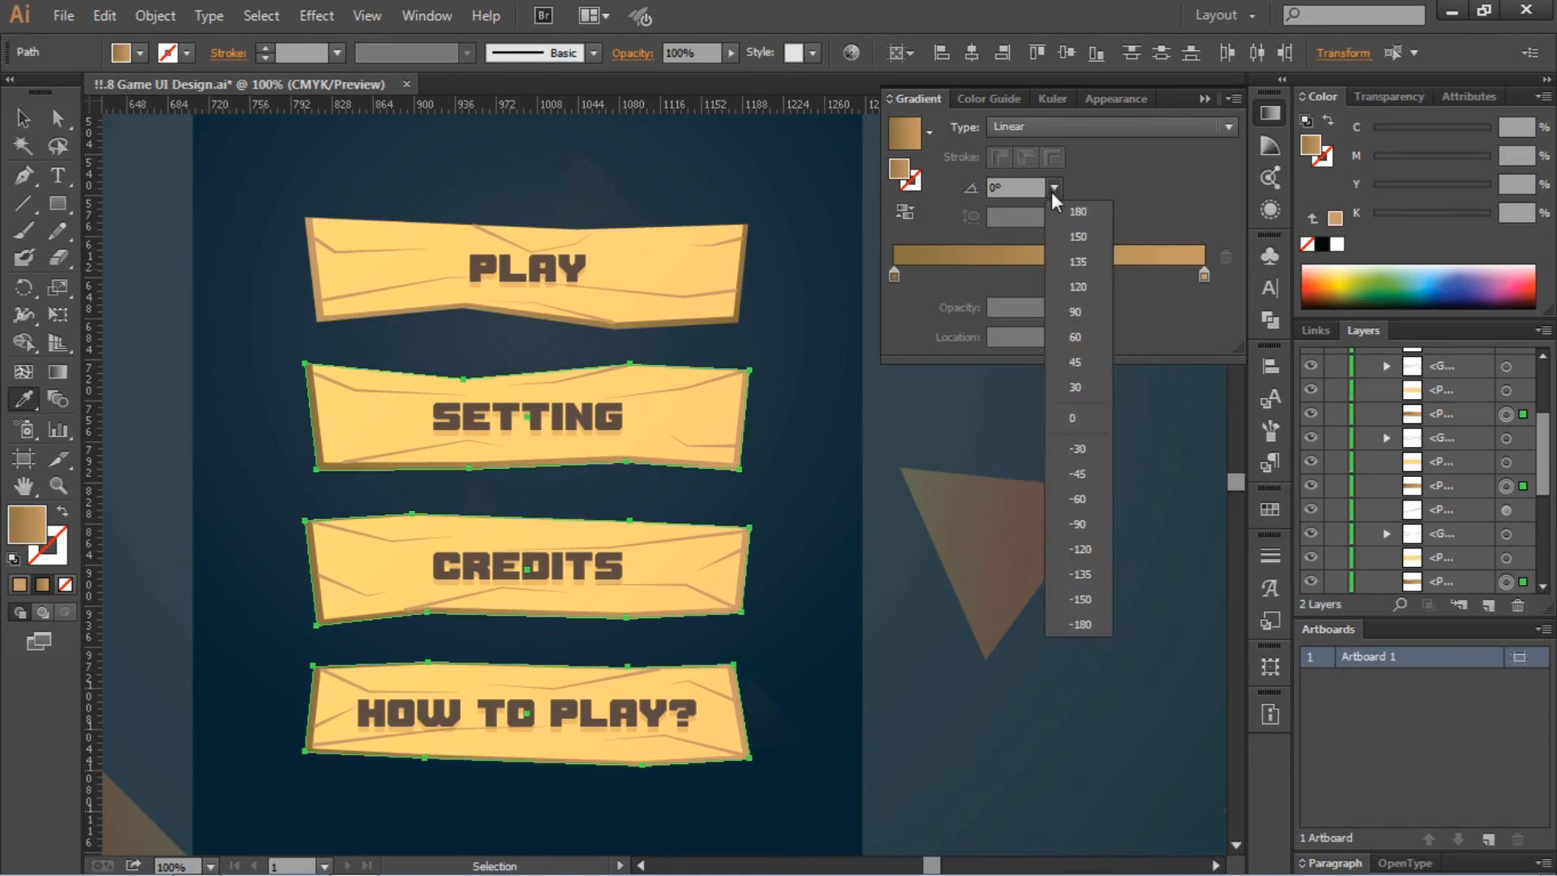
pyautogui.click(1079, 213)
pyautogui.click(1205, 98)
pyautogui.click(1134, 266)
pyautogui.hotkey('ctrl', 'z')
pyautogui.press('v')
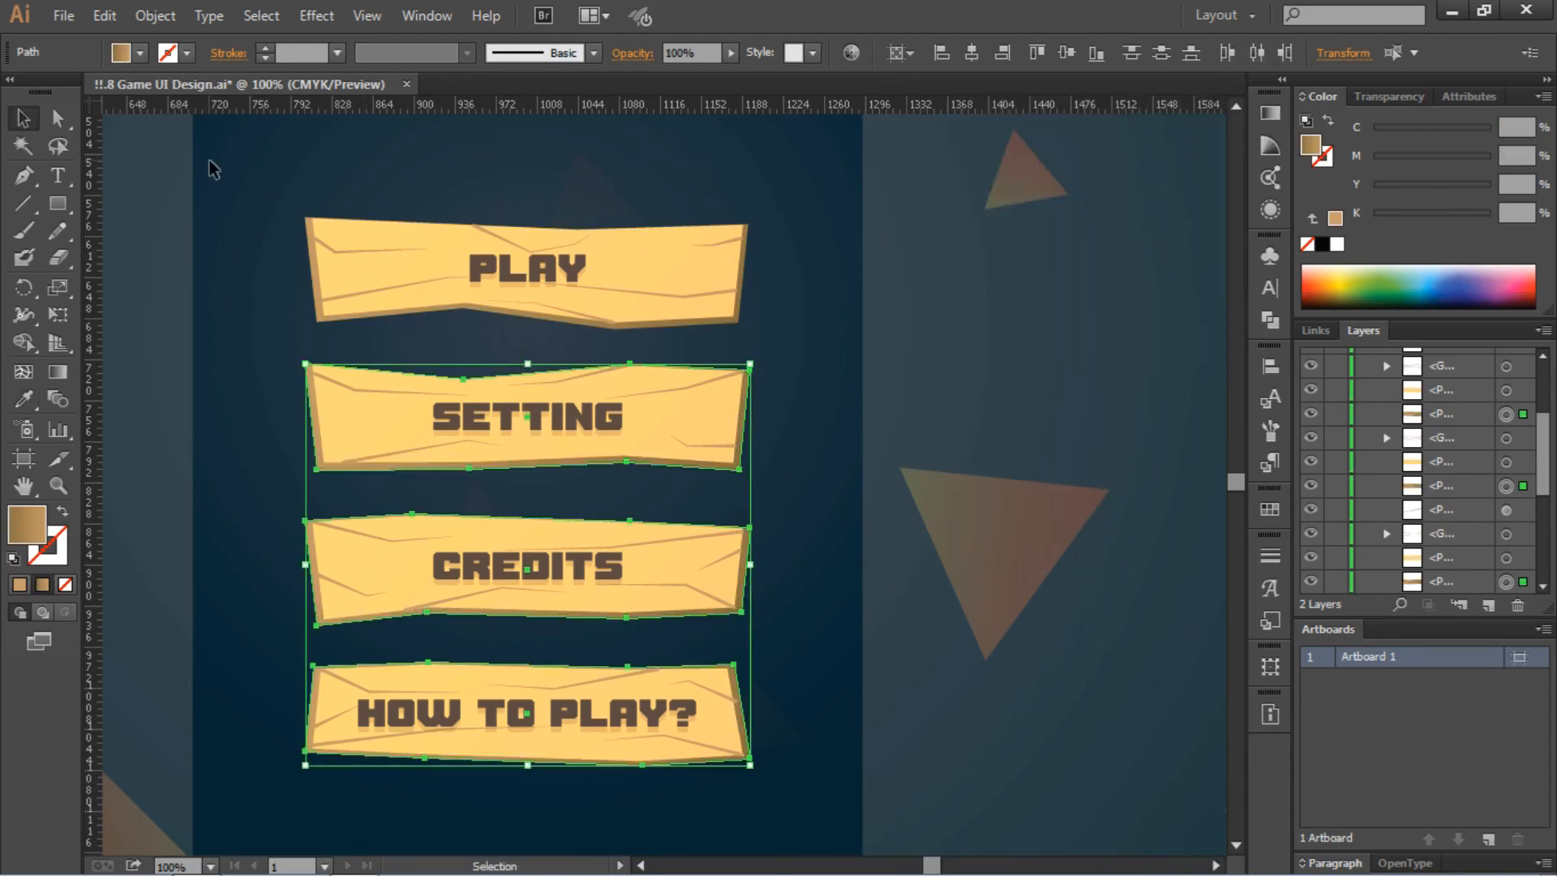
pyautogui.click(208, 163)
# Step: Group the PLAY plank with its label, and the SETTING plank with its label
pyautogui.hotkey('ctrl', '0')
pyautogui.scroll(-2, 975, 299)
pyautogui.moveTo(832, 348); pyautogui.dragTo(597, 420)
pyautogui.rightClick(681, 420)
pyautogui.click(722, 528)
pyautogui.moveTo(822, 461); pyautogui.dragTo(558, 518)
pyautogui.rightClick(697, 472)
pyautogui.click(738, 579)
# Step: Group the CREDITS plank with its label, and the HOW TO PLAY? plank with its label
pyautogui.moveTo(825, 543); pyautogui.dragTo(527, 569)
pyautogui.rightClick(650, 557)
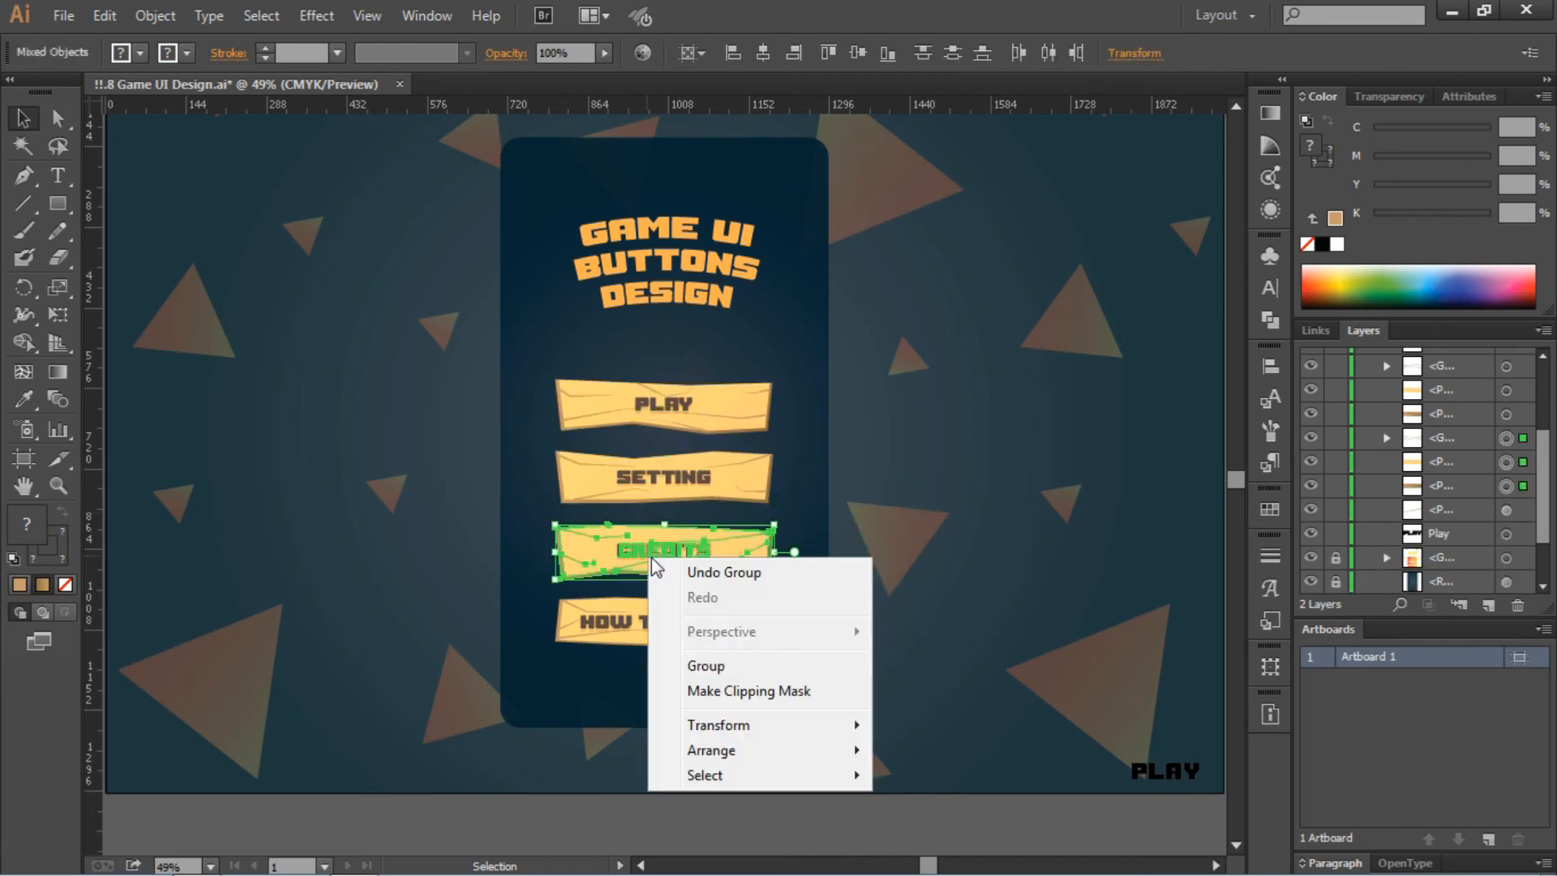
pyautogui.click(704, 664)
pyautogui.moveTo(814, 614); pyautogui.dragTo(567, 665)
pyautogui.rightClick(679, 620)
pyautogui.click(744, 726)
pyautogui.click(973, 634)
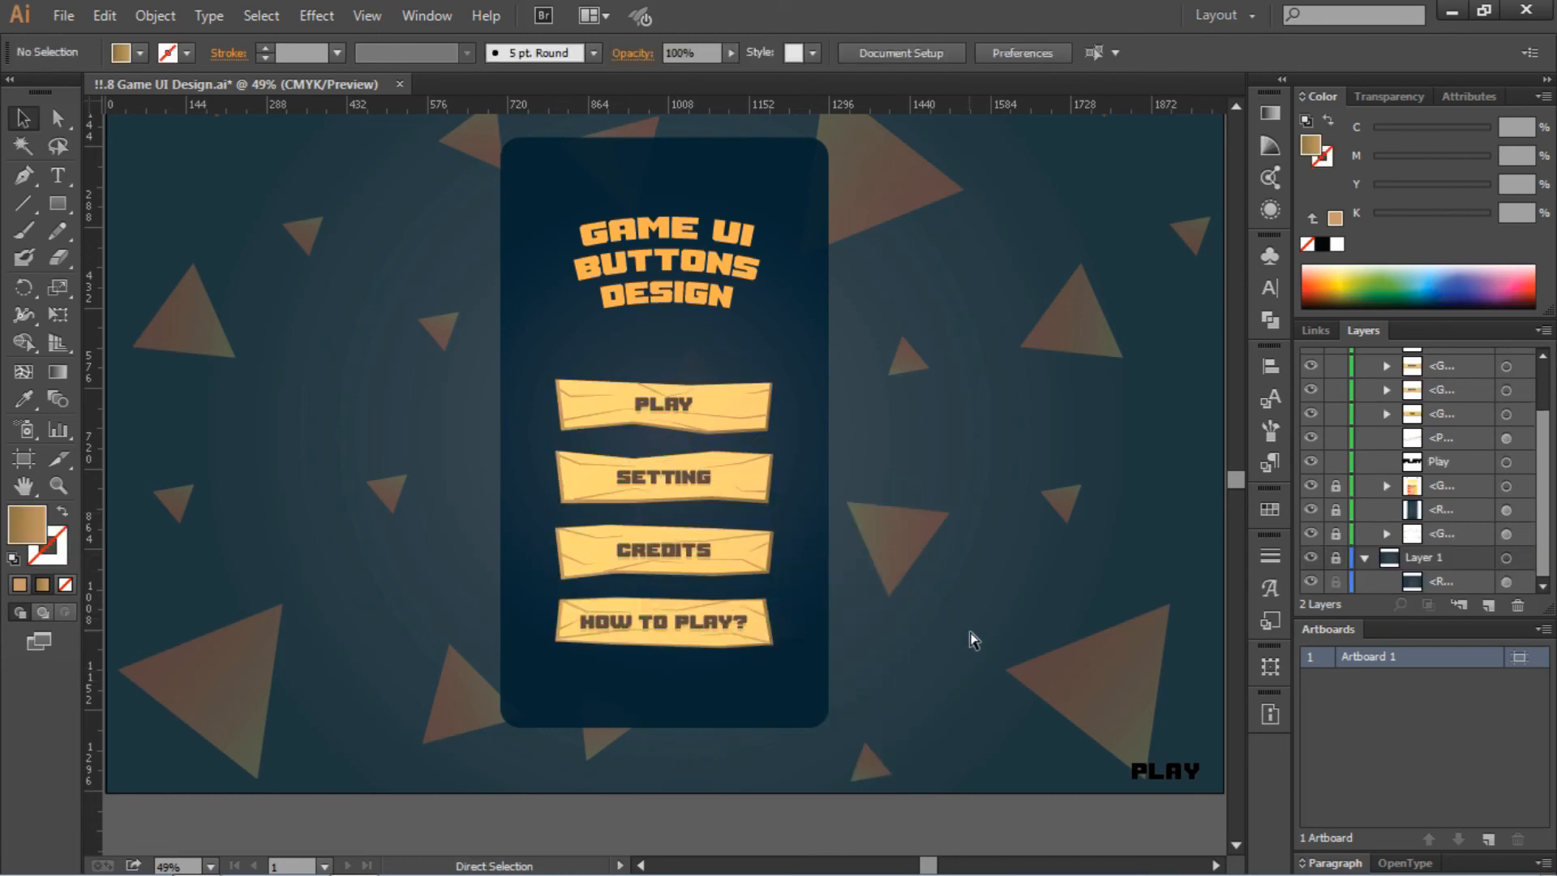
pyautogui.scroll(1, 972, 641)
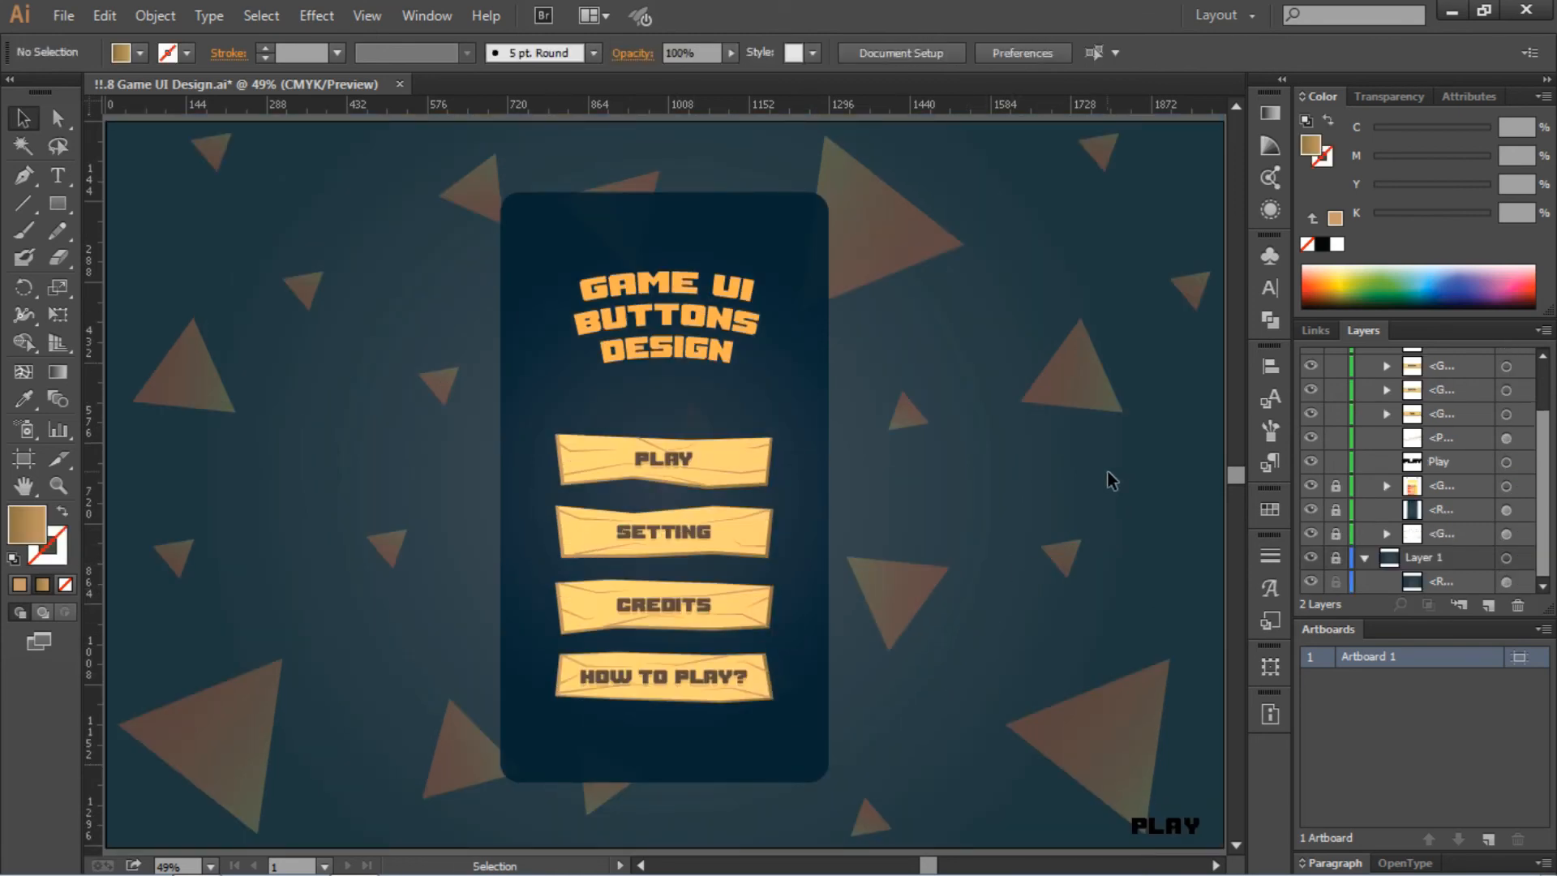